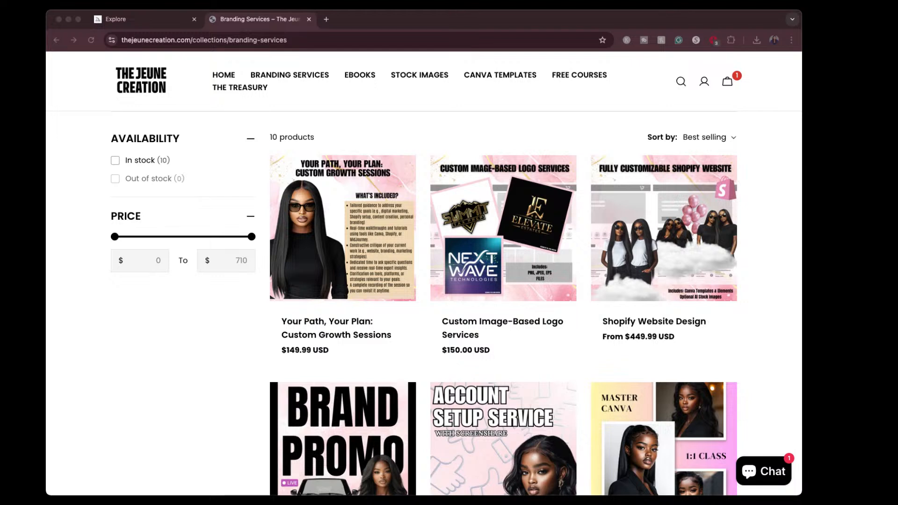
# - Look through all the services and their prices in the store's Branding Services collection
pyautogui.scroll(-3, 503, 304)
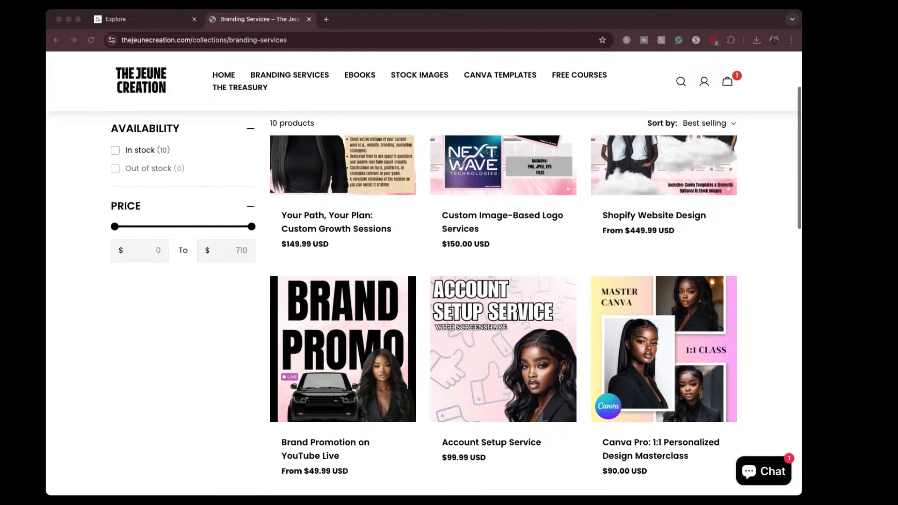
pyautogui.scroll(-1, 503, 304)
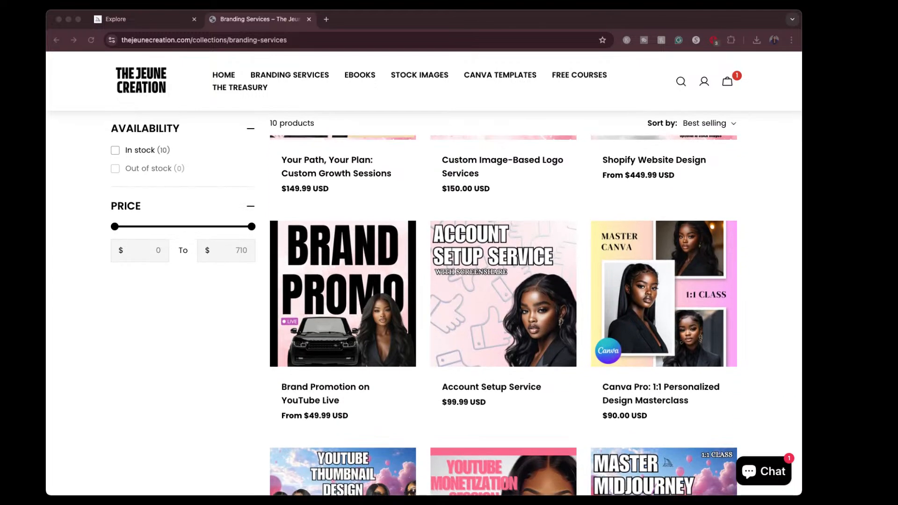
pyautogui.scroll(-1, 503, 304)
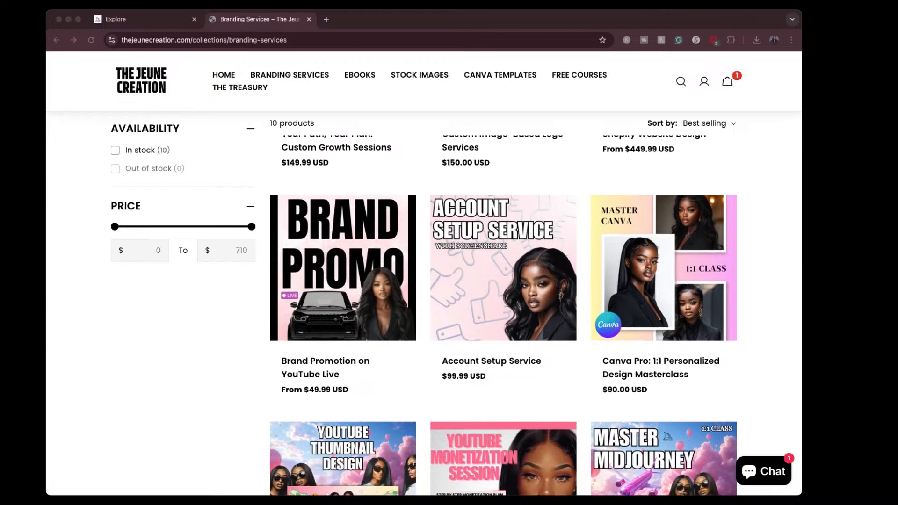
pyautogui.scroll(-3, 503, 304)
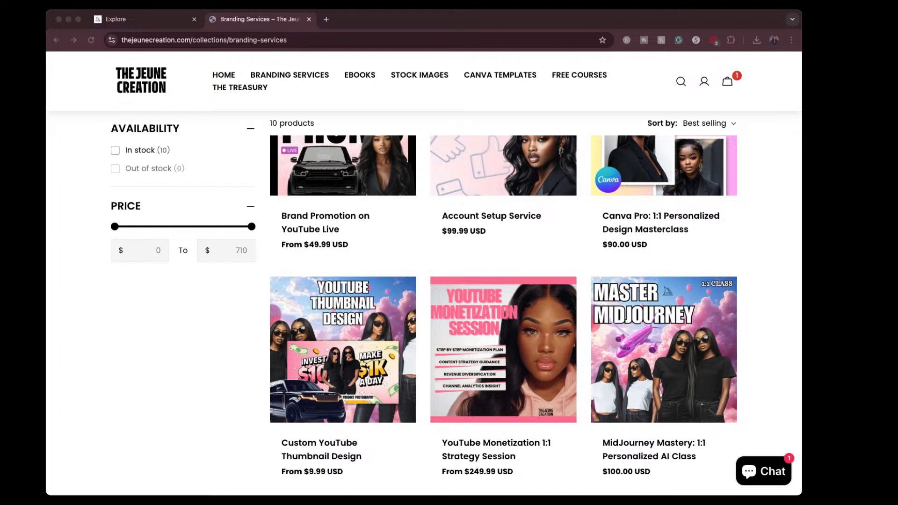
pyautogui.scroll(-1, 502, 304)
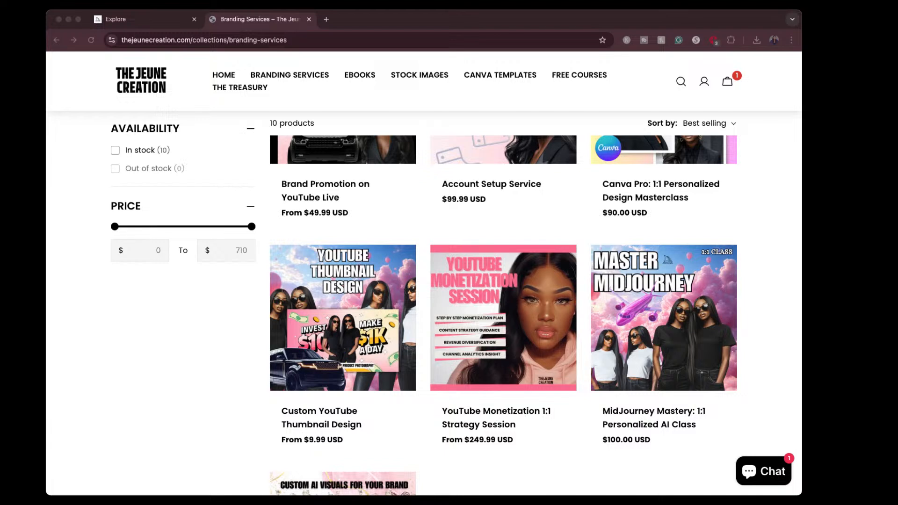
pyautogui.scroll(-5, 535, 316)
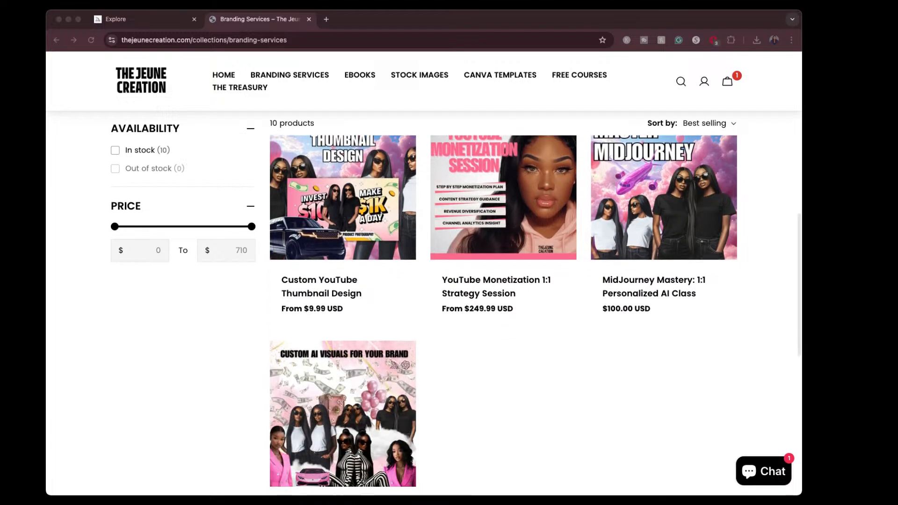
pyautogui.scroll(-2, 535, 315)
pyautogui.scroll(-1, 535, 316)
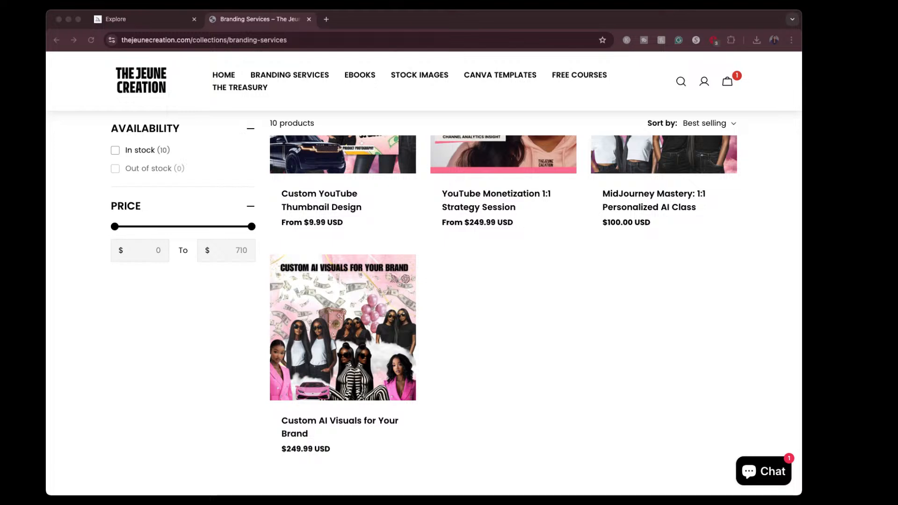
# - Open the store's Ebooks collection to view the ebooks on offer
pyautogui.click(352, 81)
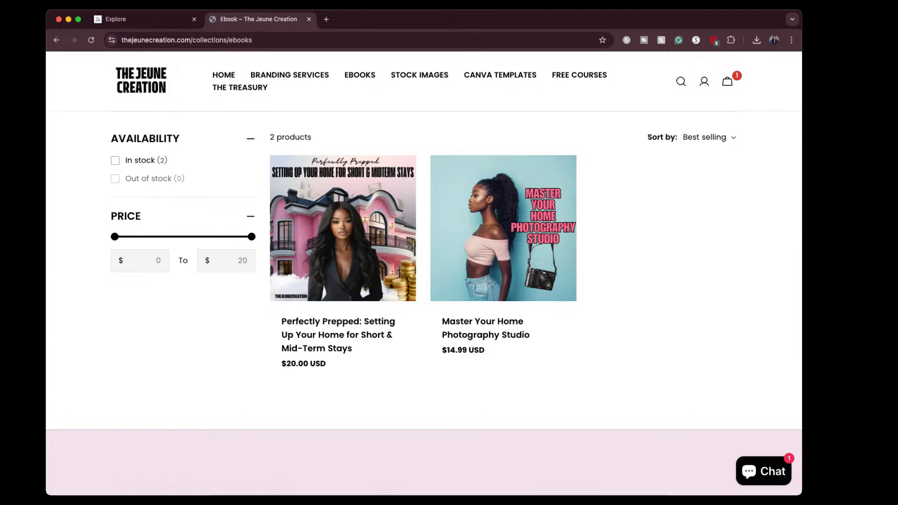
pyautogui.click(861, 21)
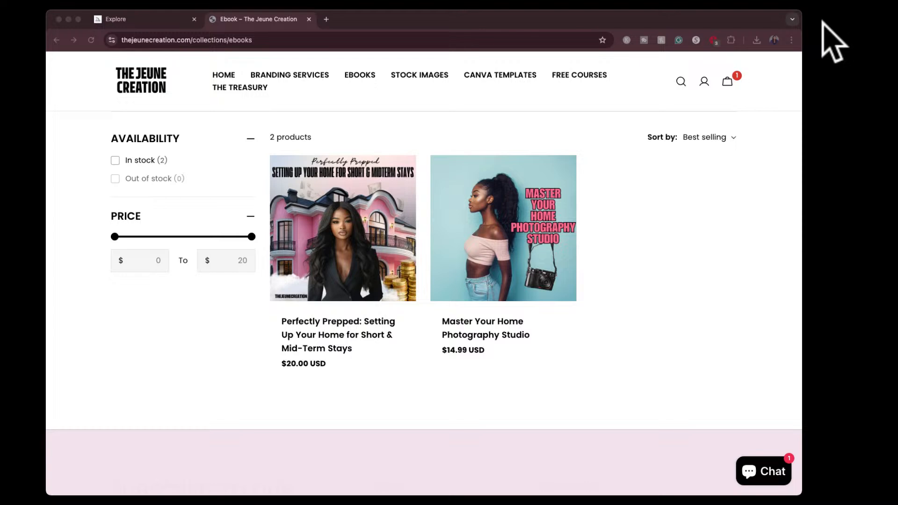
# - Bring the photography studio's Instagram profile into the browser window and view its first three posts
pyautogui.moveTo(823, 24); pyautogui.dragTo(501, 16)
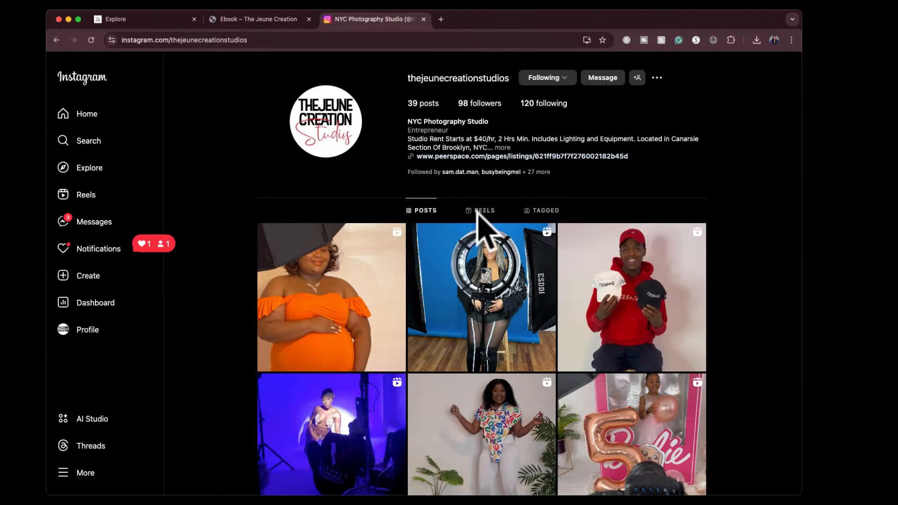
pyautogui.click(305, 285)
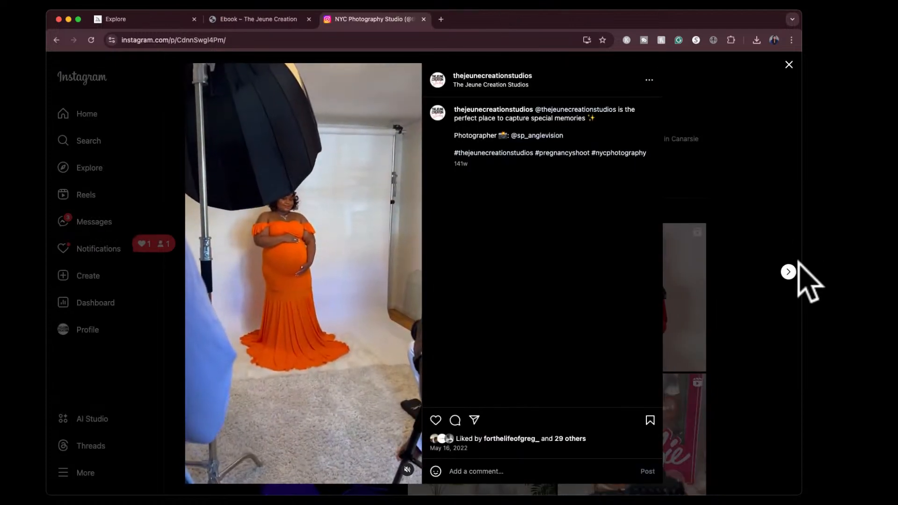
pyautogui.click(789, 273)
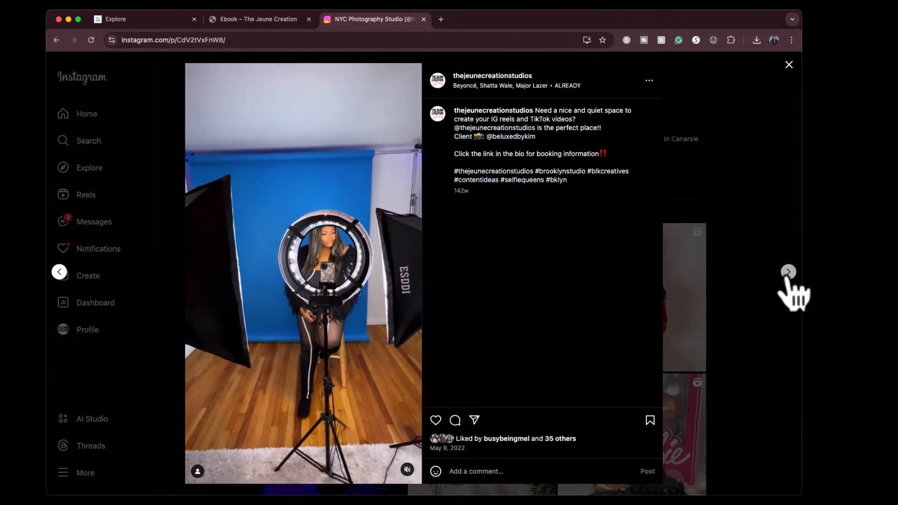
pyautogui.click(788, 271)
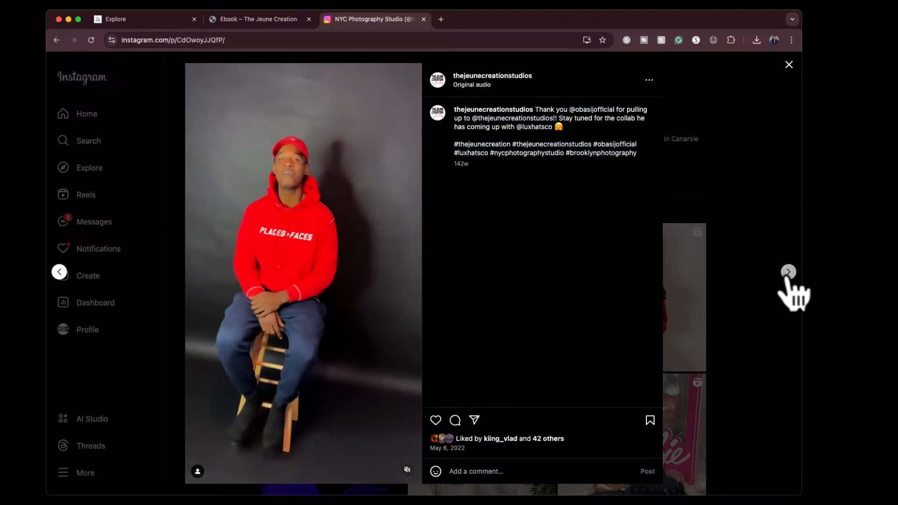
pyautogui.click(787, 66)
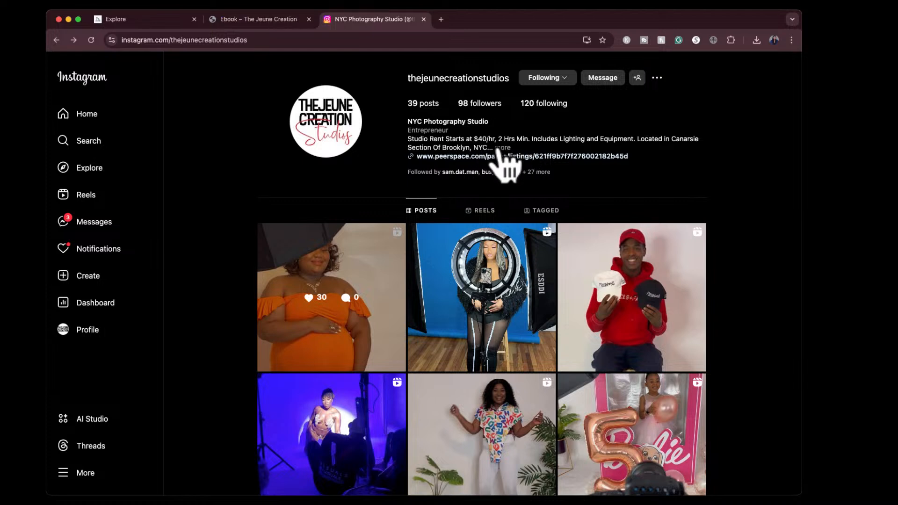
# - Expand the full bio on the studio's Instagram profile, and return to the Ebooks page
pyautogui.doubleClick(499, 139)
pyautogui.click(500, 147)
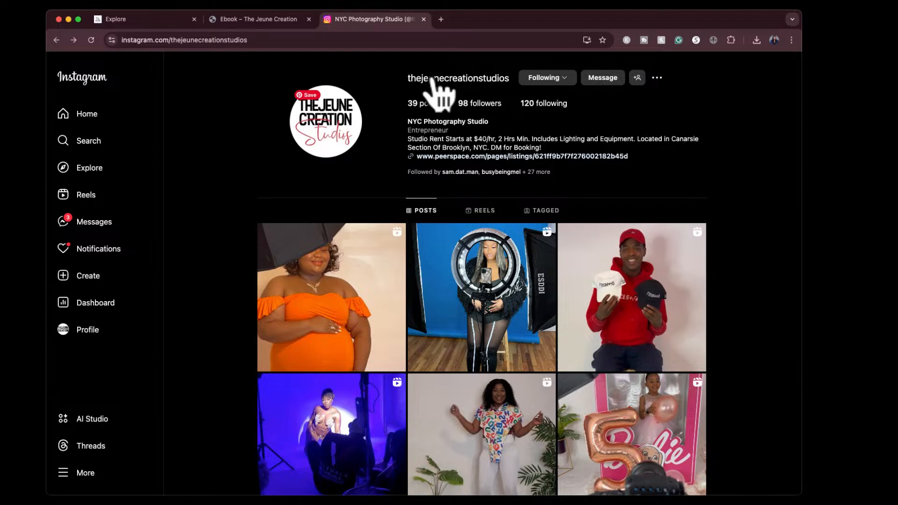
pyautogui.click(276, 19)
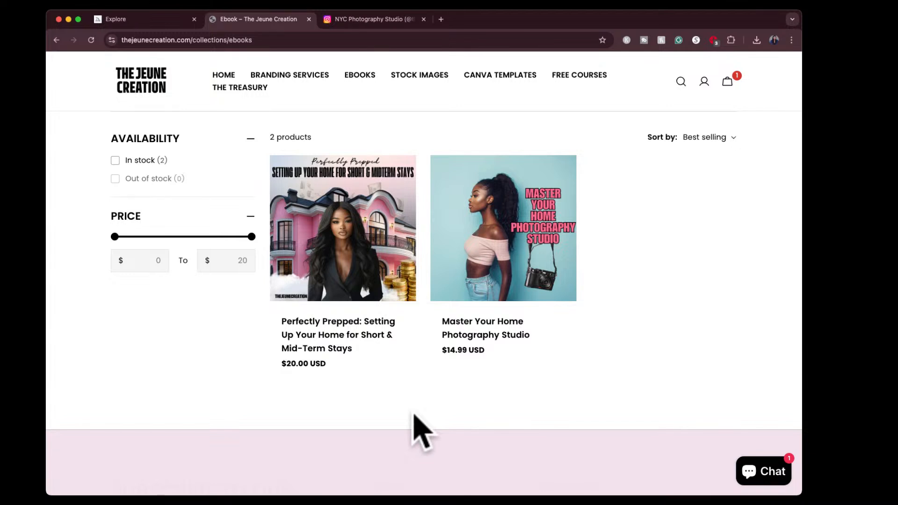
# - Bring the second Instagram page into the browser window as a tab and page through its real estate and lifestyle posts
pyautogui.click(864, 21)
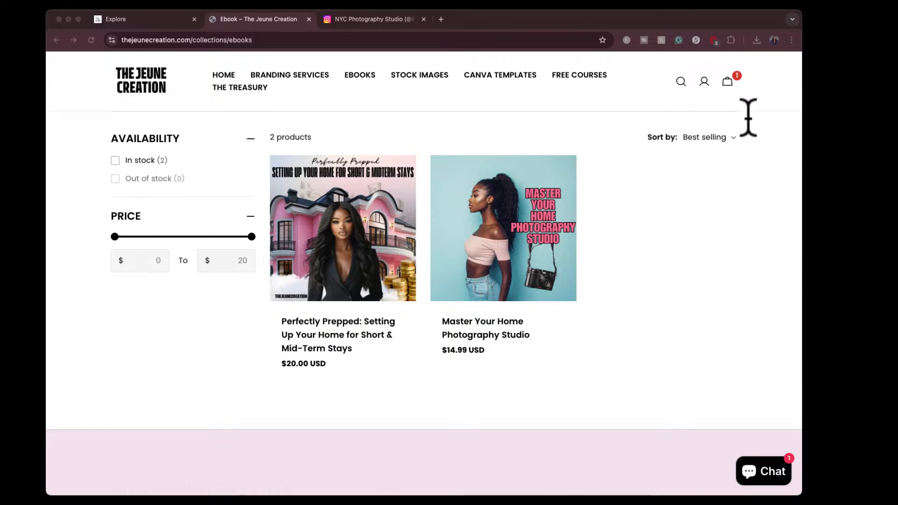
pyautogui.click(744, 154)
pyautogui.moveTo(853, 27); pyautogui.dragTo(525, 27)
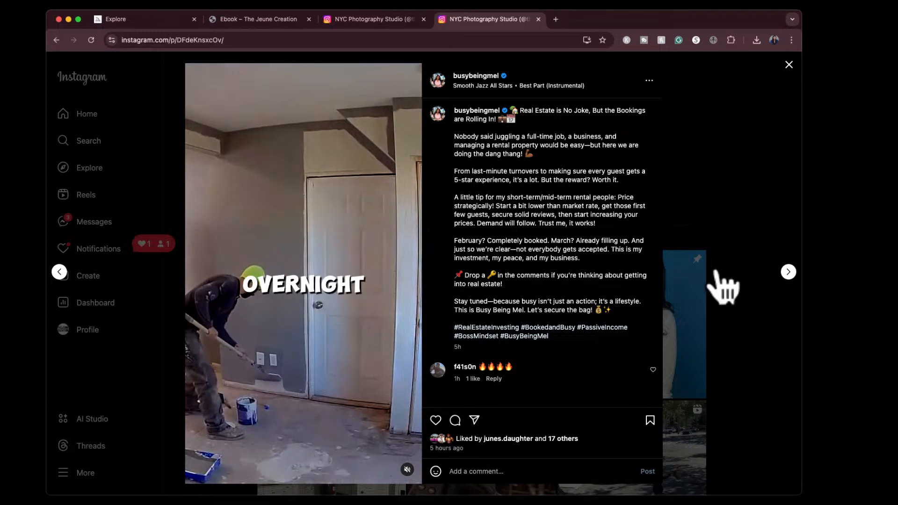
pyautogui.click(789, 272)
pyautogui.click(789, 272)
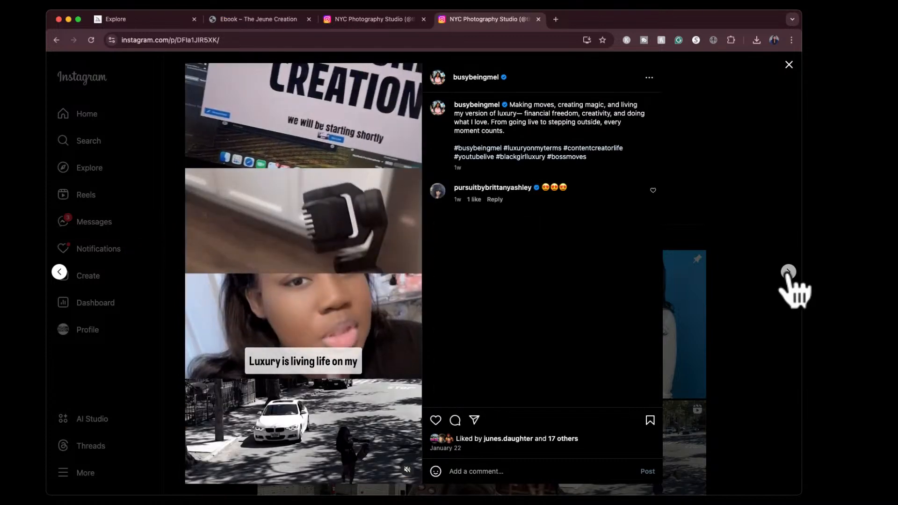
pyautogui.click(789, 272)
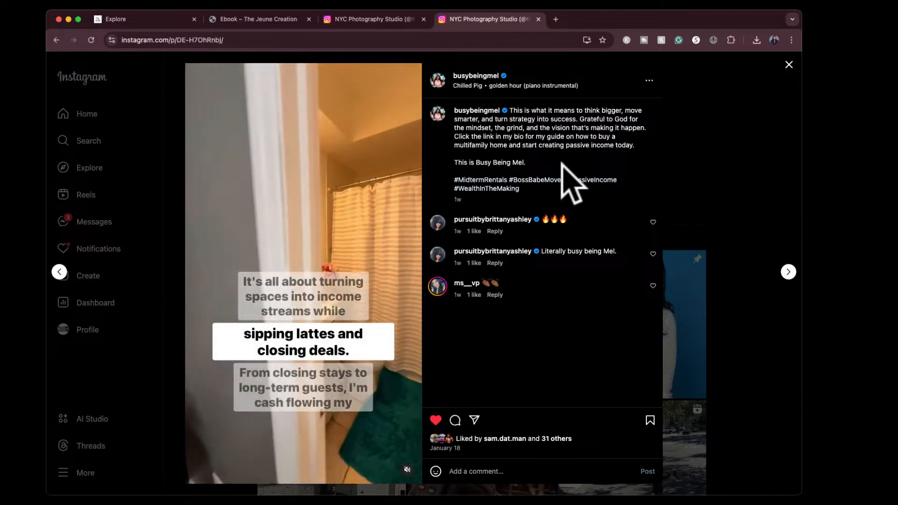
# - Close both Instagram tabs and reopen the Branding Services collection
pyautogui.click(538, 19)
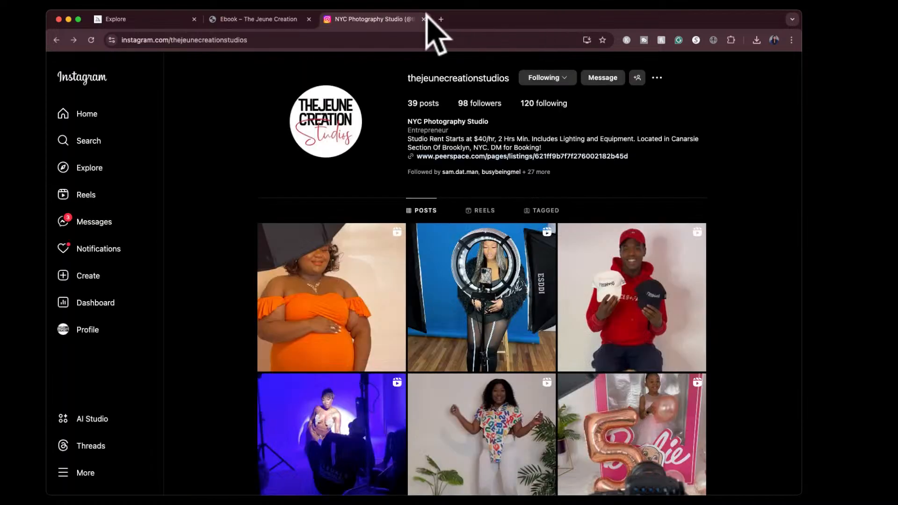
pyautogui.click(423, 18)
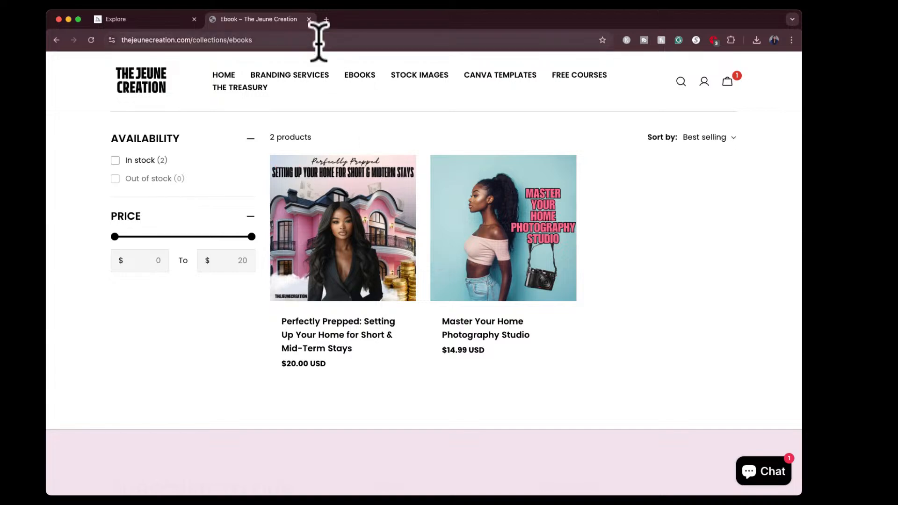
pyautogui.click(301, 76)
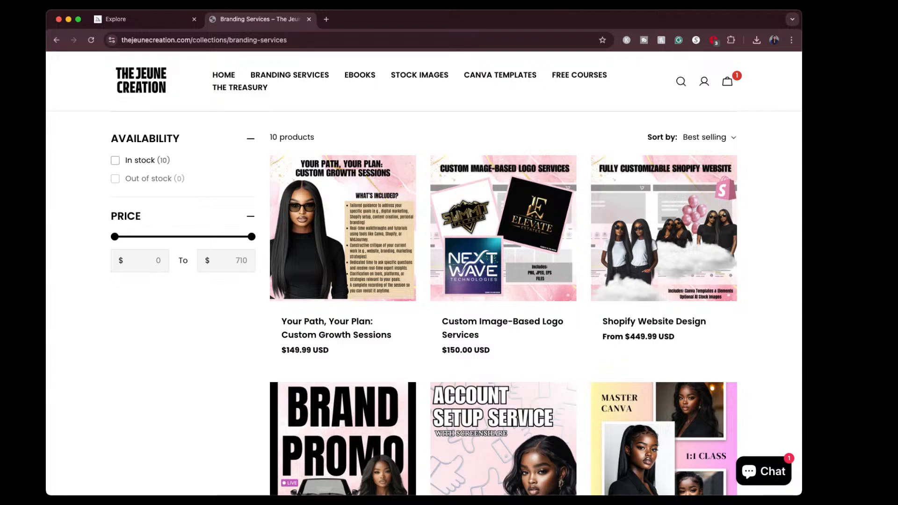
# - View the Canva Templates collection and the Free Courses page, and return to the Branding Services collection
pyautogui.click(489, 82)
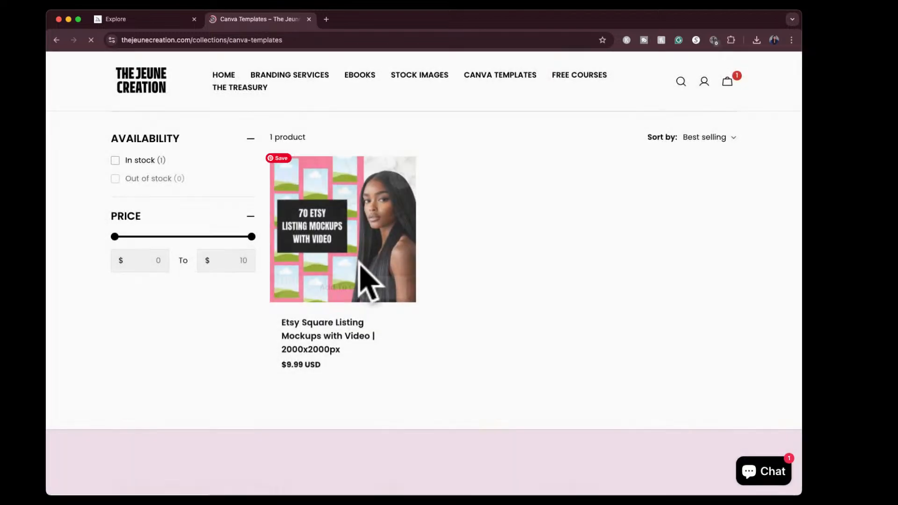
pyautogui.click(591, 81)
pyautogui.scroll(-7, 538, 369)
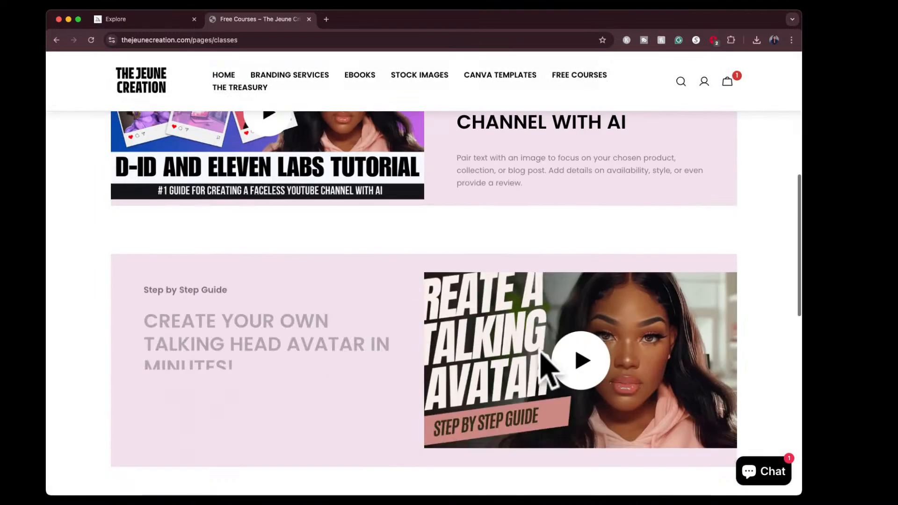
pyautogui.scroll(-2, 543, 362)
pyautogui.scroll(10, 540, 360)
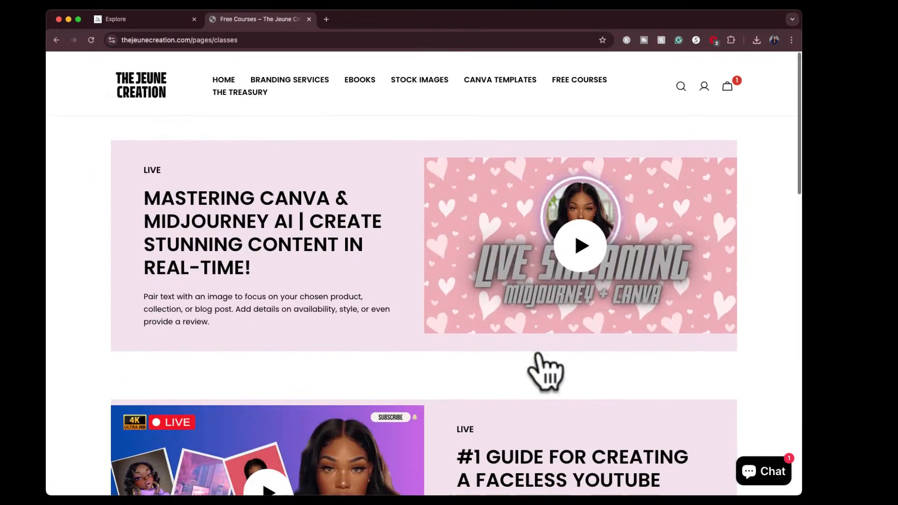
pyautogui.click(311, 77)
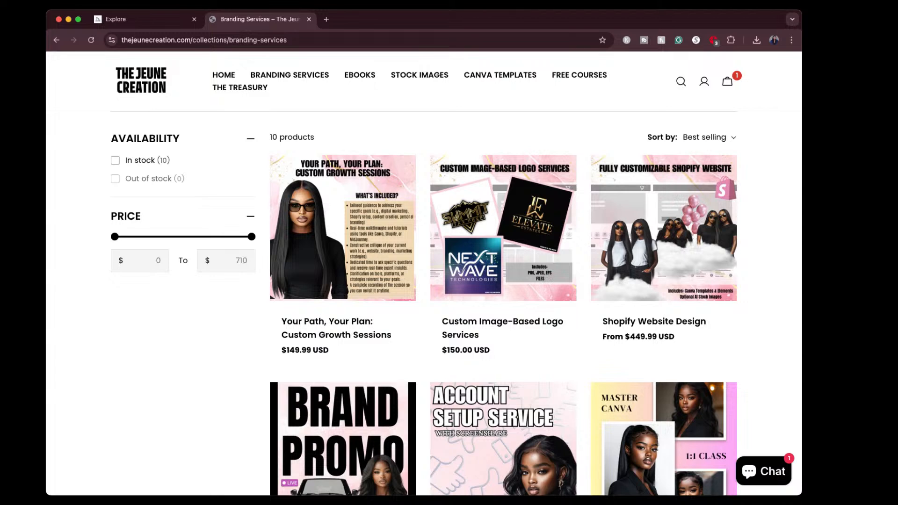
# - Switch to Midjourney and open the account's subscription management page
pyautogui.click(131, 21)
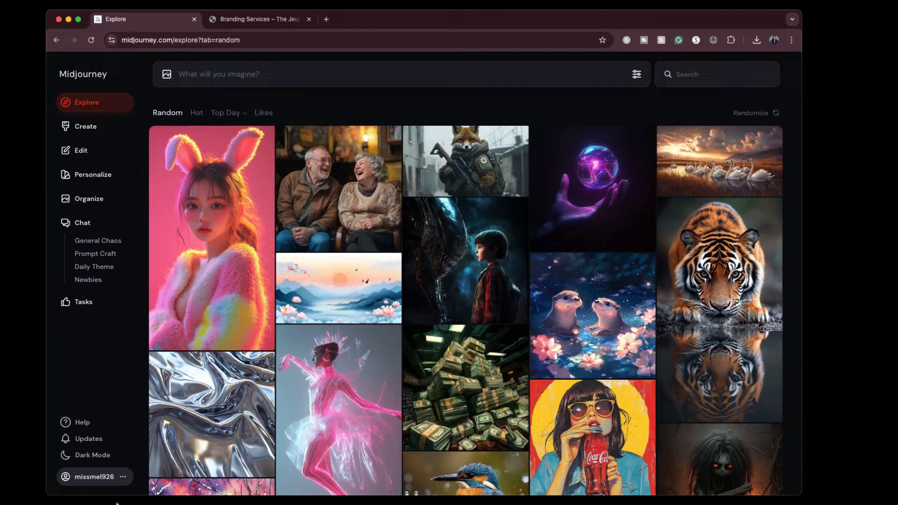
pyautogui.click(123, 477)
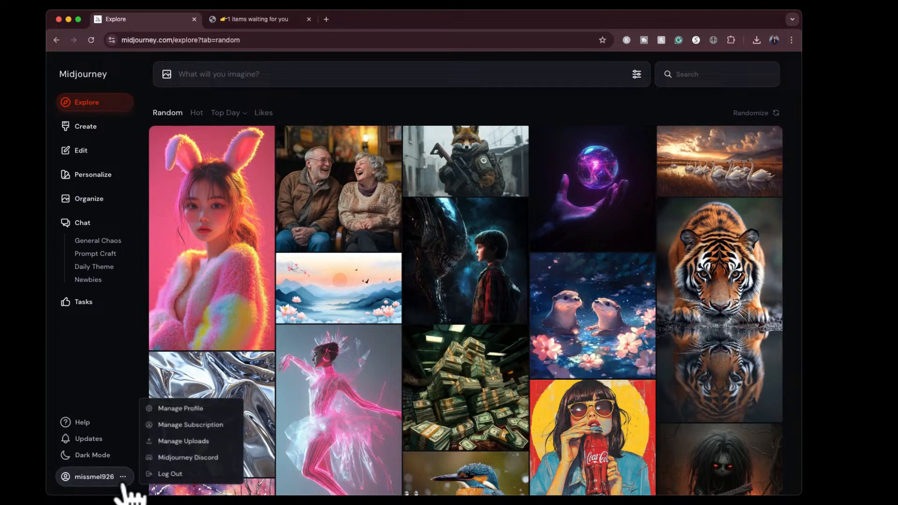
pyautogui.click(189, 425)
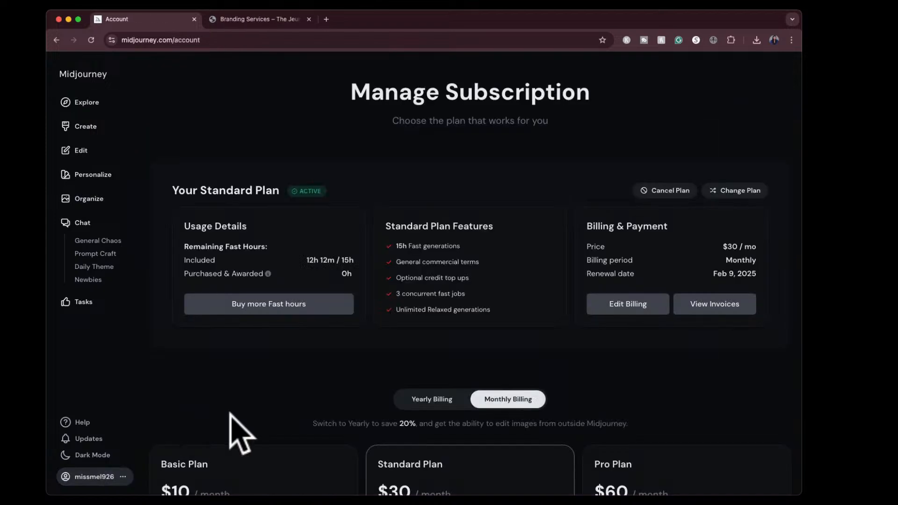
# - Compare the features of the monthly subscription plans and highlight the Basic Plan's monthly generation limit
pyautogui.scroll(-5, 381, 387)
pyautogui.scroll(-1, 388, 388)
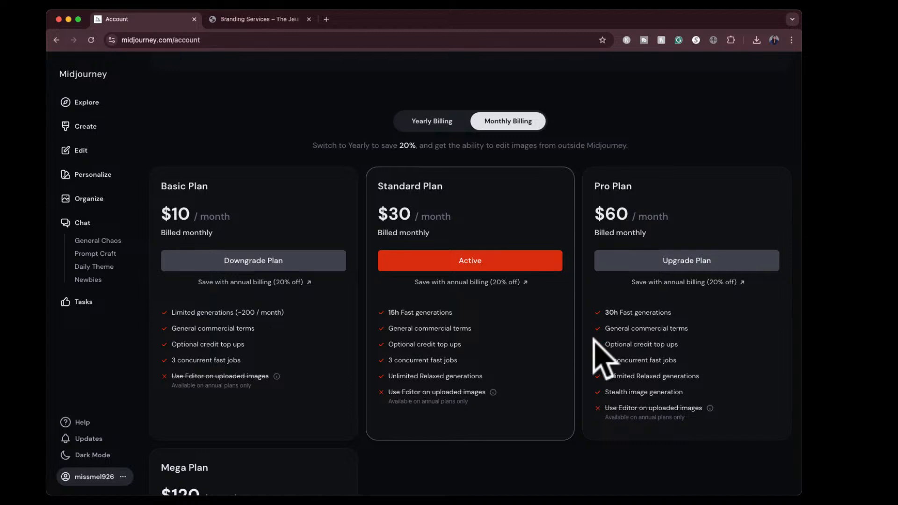
pyautogui.scroll(-3, 594, 339)
pyautogui.scroll(3, 595, 344)
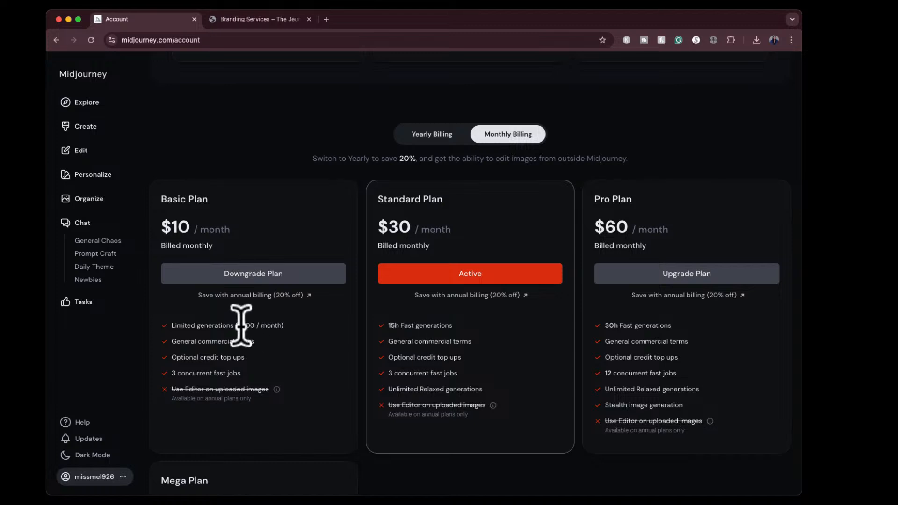
pyautogui.moveTo(238, 326); pyautogui.dragTo(256, 326)
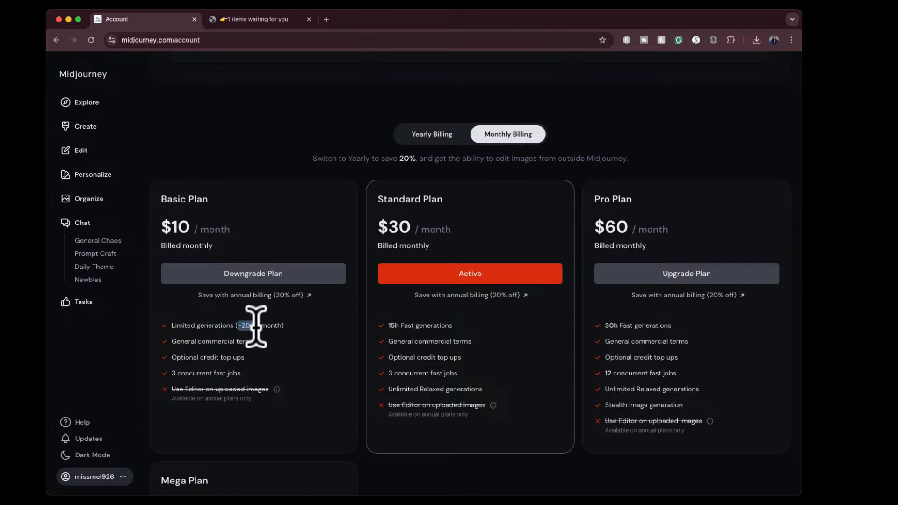
pyautogui.scroll(5, 256, 326)
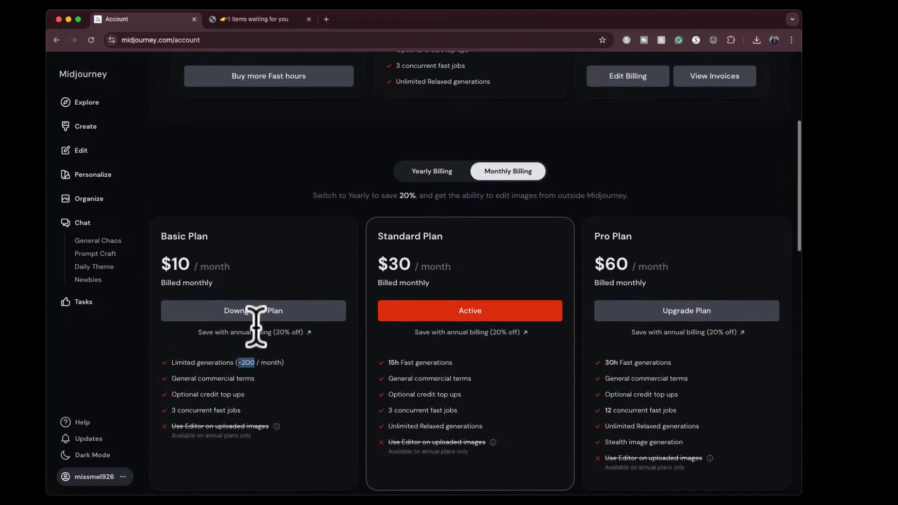
# - View the purchase options for extra Fast hours, close them, and review the Standard Plan's monthly features
pyautogui.click(258, 231)
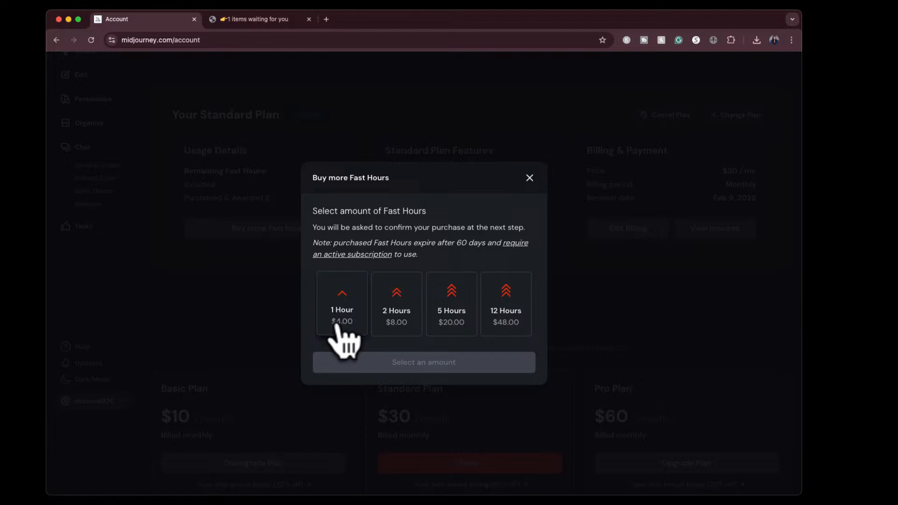
pyautogui.click(529, 178)
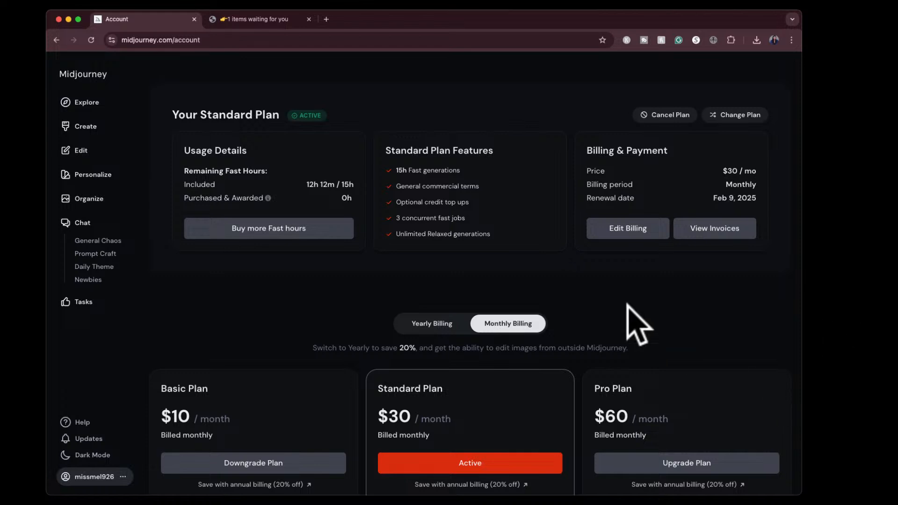
pyautogui.scroll(-3, 634, 319)
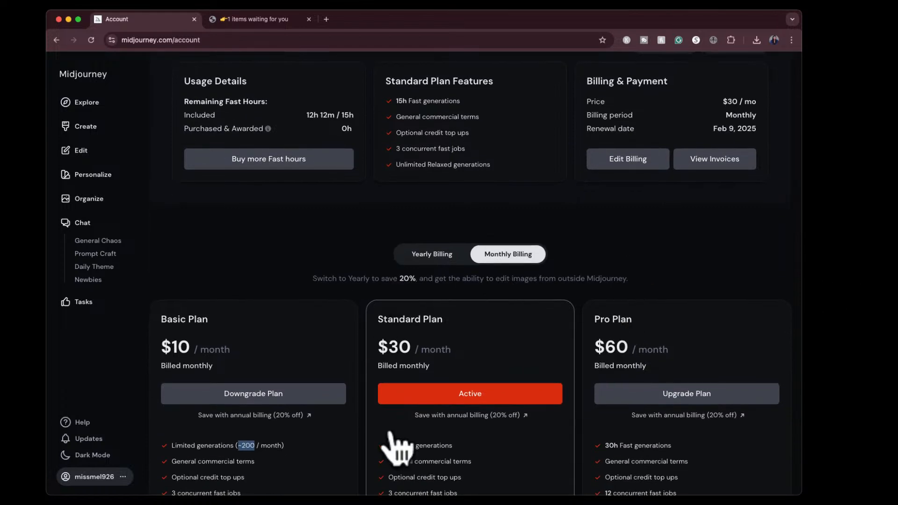
pyautogui.scroll(-2, 393, 444)
pyautogui.click(418, 415)
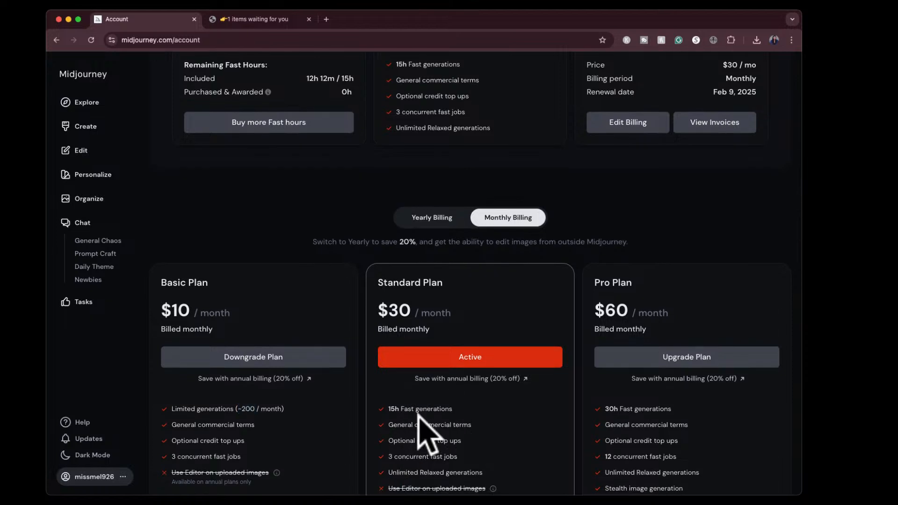
pyautogui.scroll(-2, 419, 416)
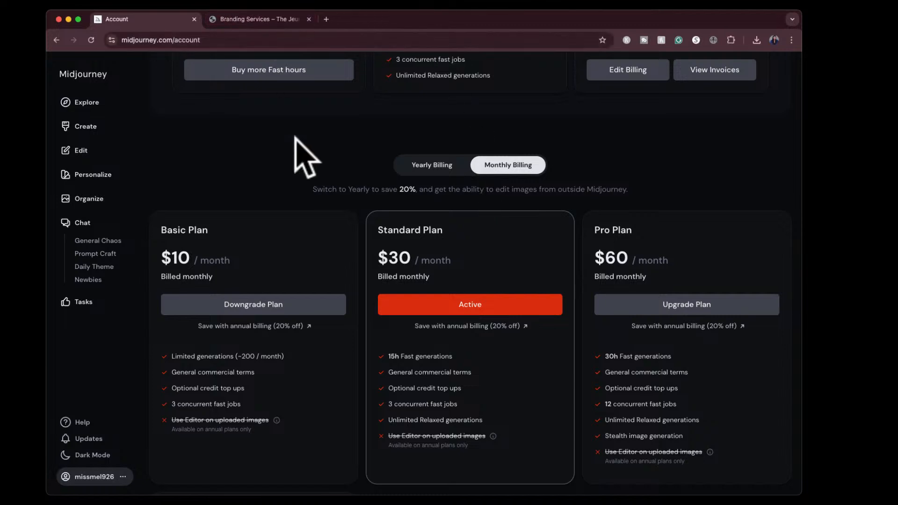
# - Browse the random Explore gallery and open the image of the giant orange puffer jacket in an icy landscape
pyautogui.scroll(3, 124, 204)
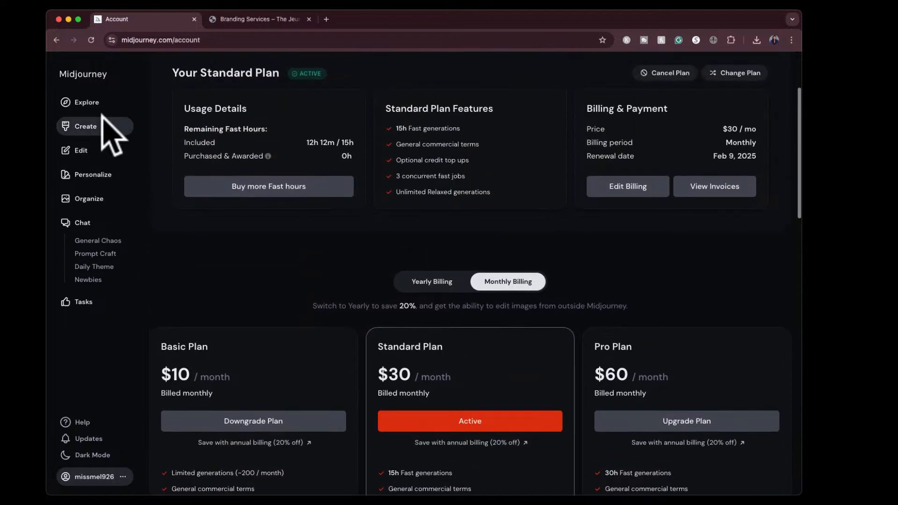
pyautogui.click(89, 104)
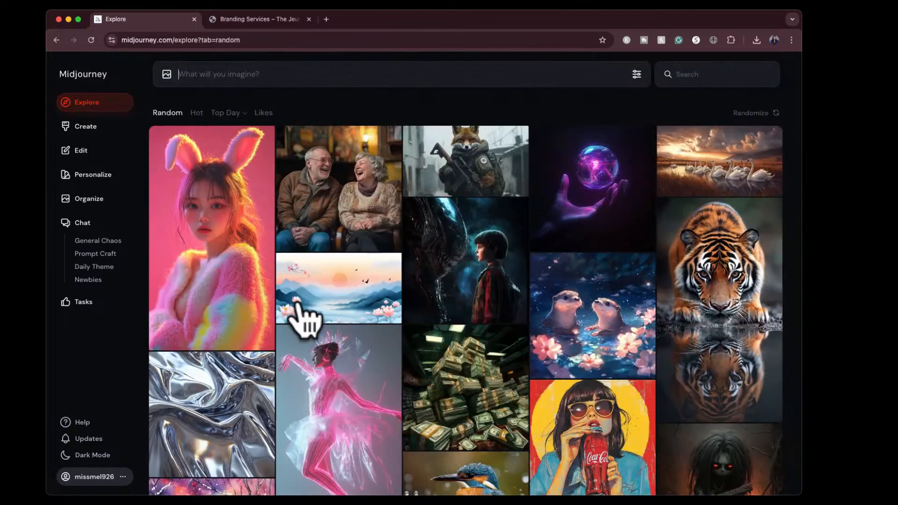
pyautogui.scroll(-3, 299, 318)
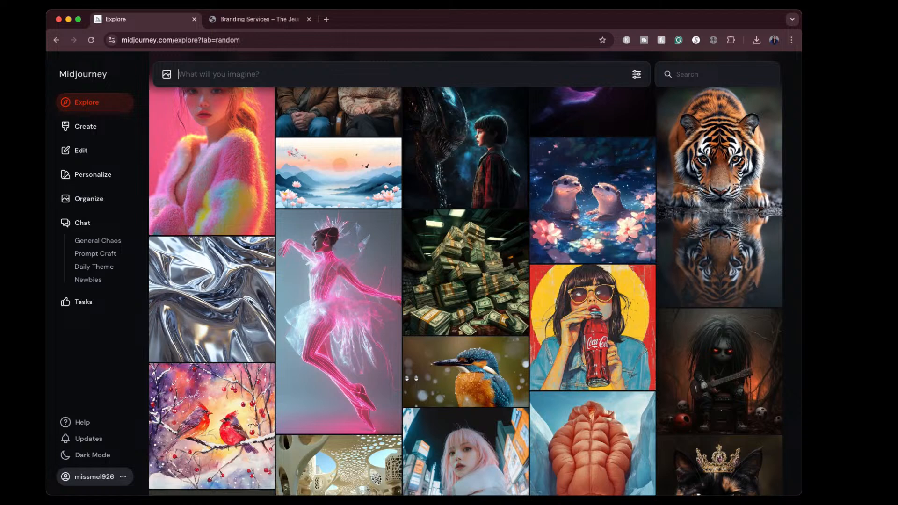
pyautogui.scroll(-5, 466, 281)
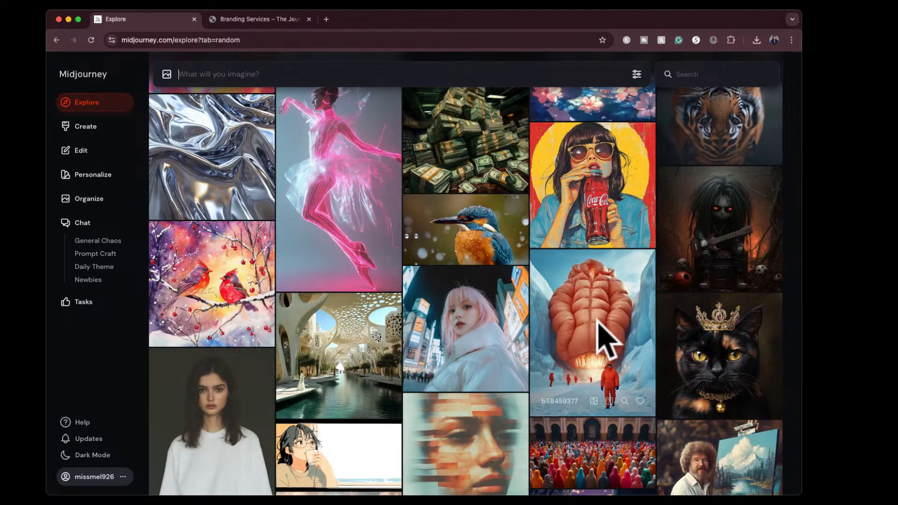
pyautogui.click(602, 335)
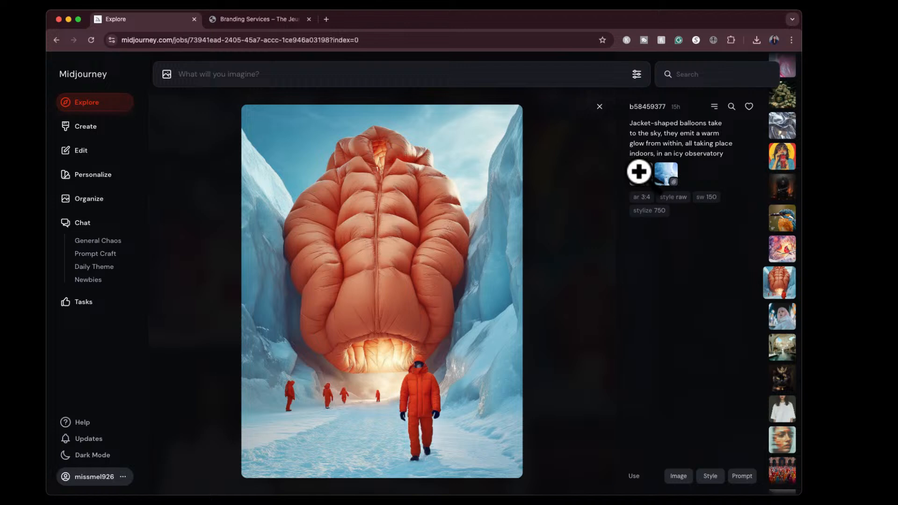
# - Enlarge the jacket balloon and ice cave reference images in turn to compare them with the generated picture
pyautogui.click(639, 171)
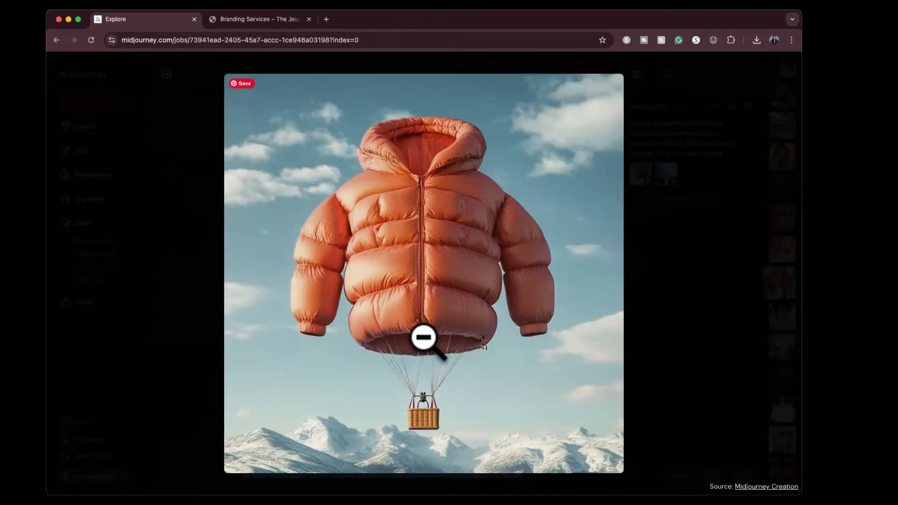
pyautogui.click(653, 268)
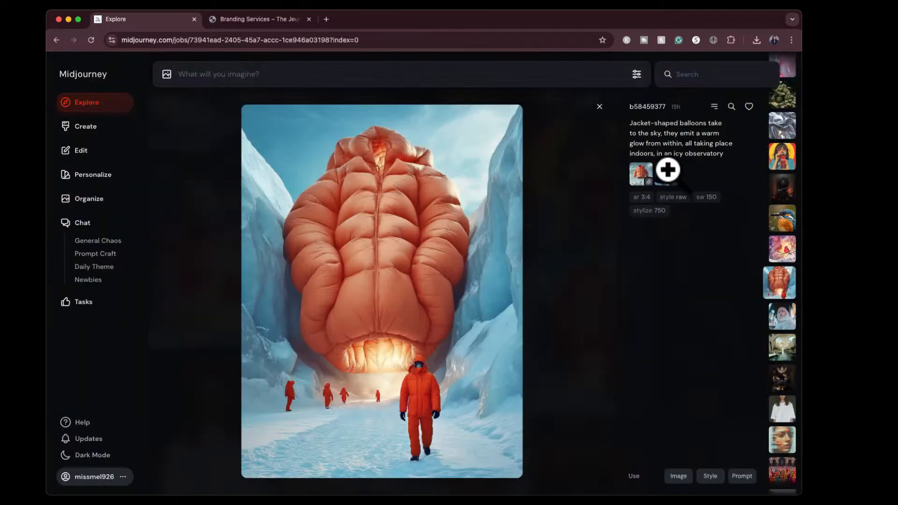
pyautogui.click(666, 171)
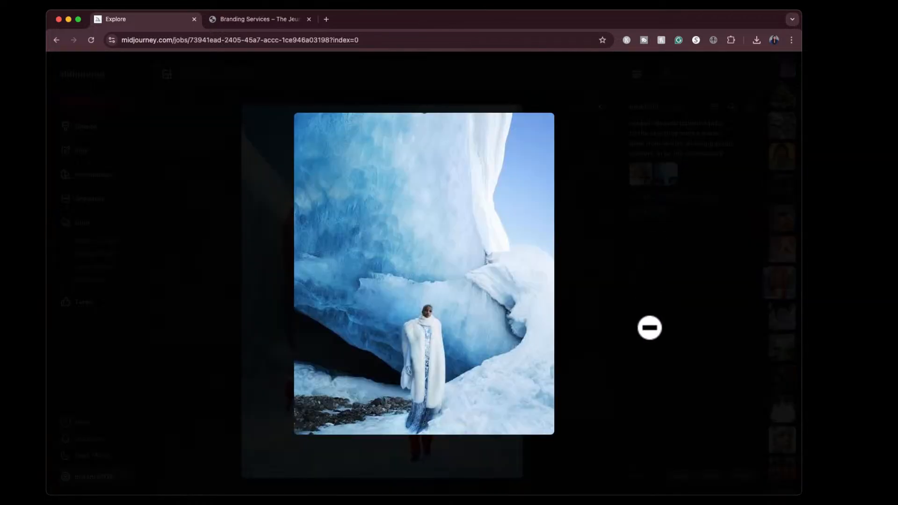
pyautogui.click(650, 328)
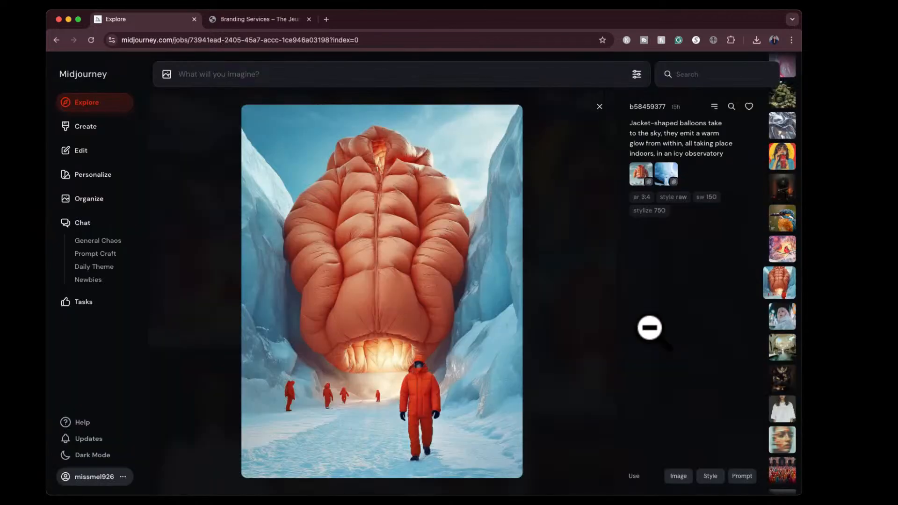
pyautogui.click(641, 172)
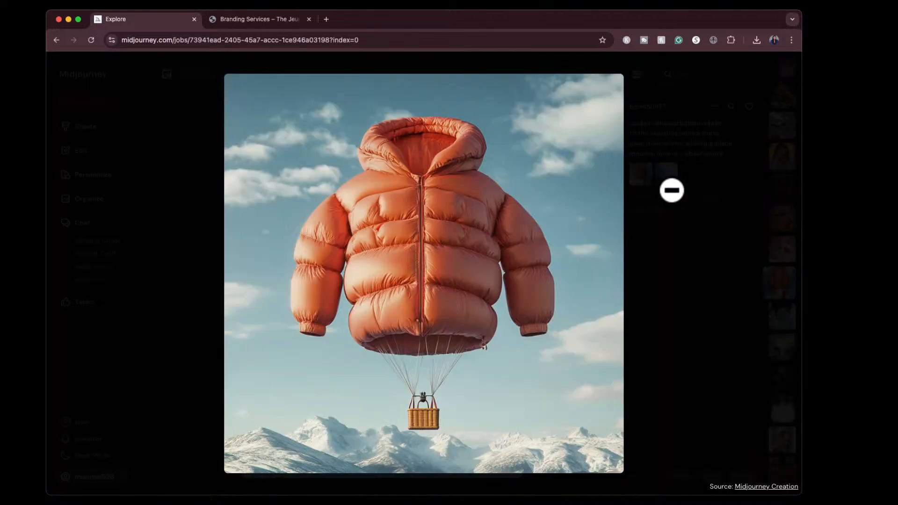
pyautogui.click(667, 174)
pyautogui.click(669, 173)
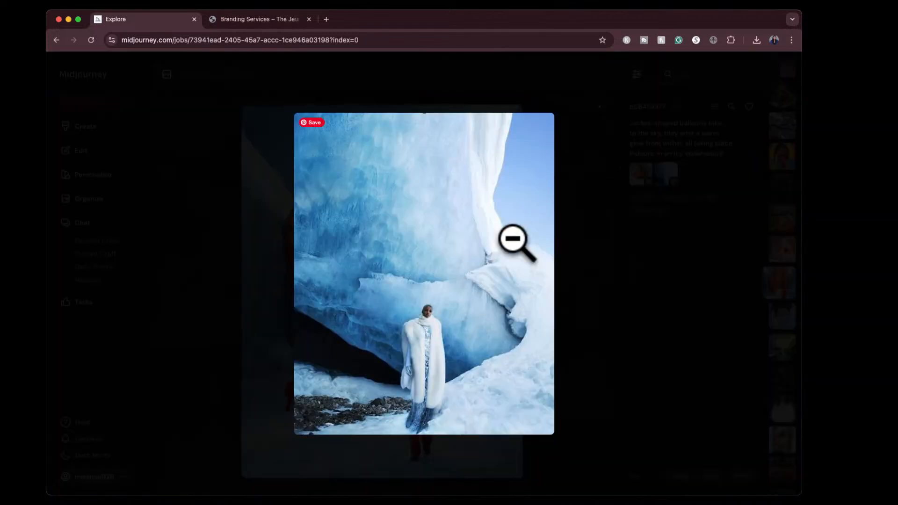
pyautogui.click(610, 340)
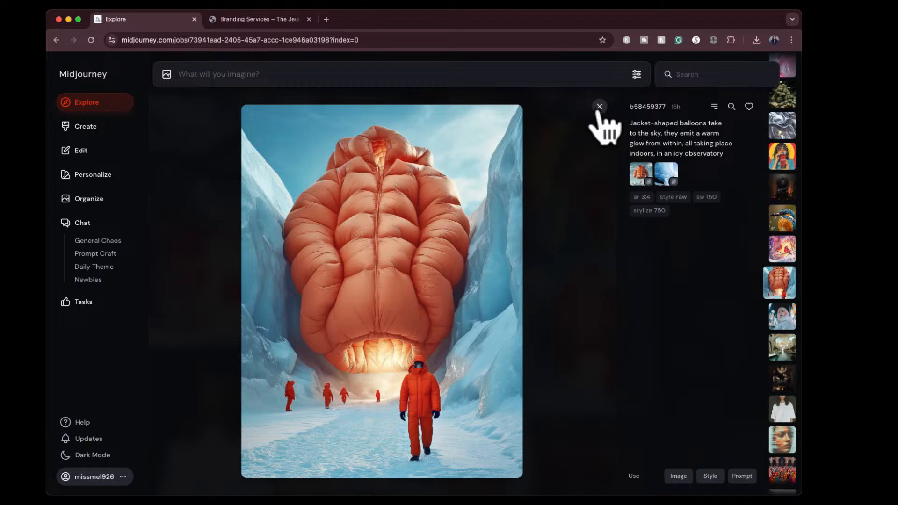
# - Close the puffer jacket image and browse further through the random Explore gallery for inspiration
pyautogui.click(599, 107)
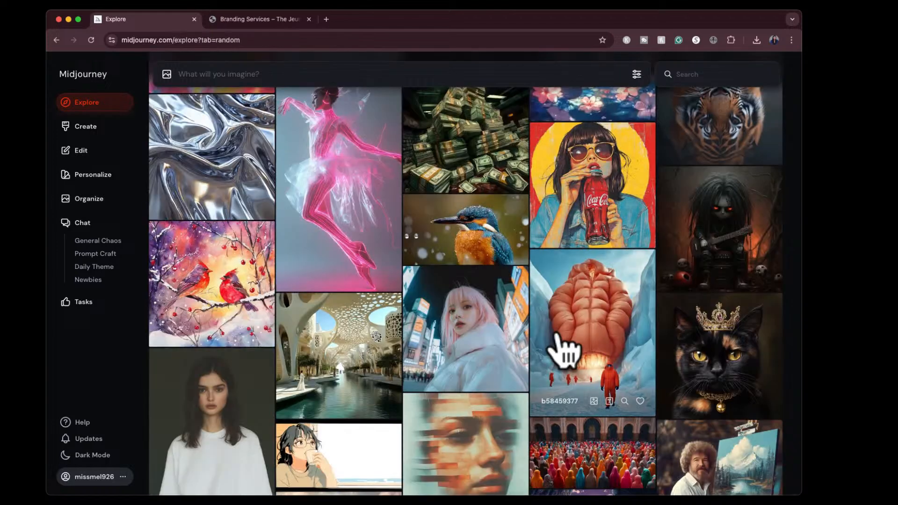
pyautogui.scroll(-3, 558, 335)
pyautogui.scroll(-8, 558, 336)
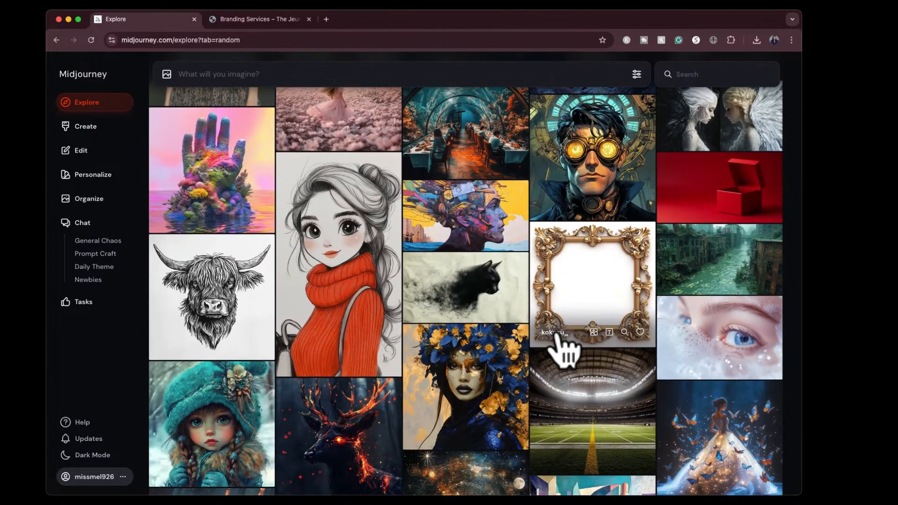
pyautogui.scroll(8, 558, 336)
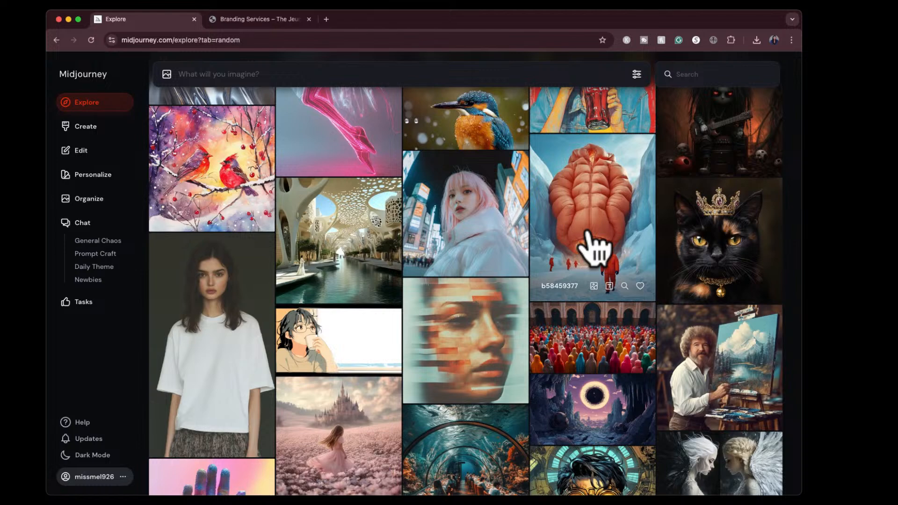
pyautogui.scroll(-10, 595, 248)
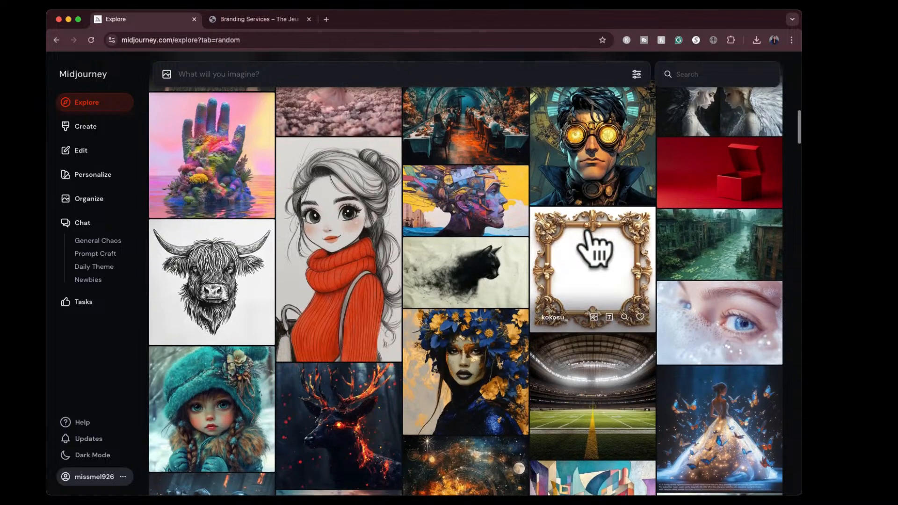
pyautogui.scroll(-2, 594, 248)
pyautogui.scroll(-3, 594, 248)
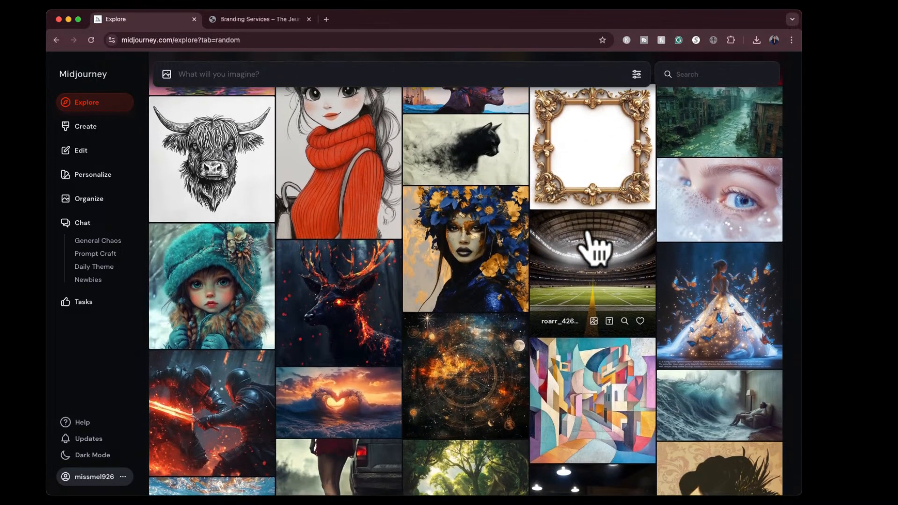
pyautogui.scroll(-5, 594, 248)
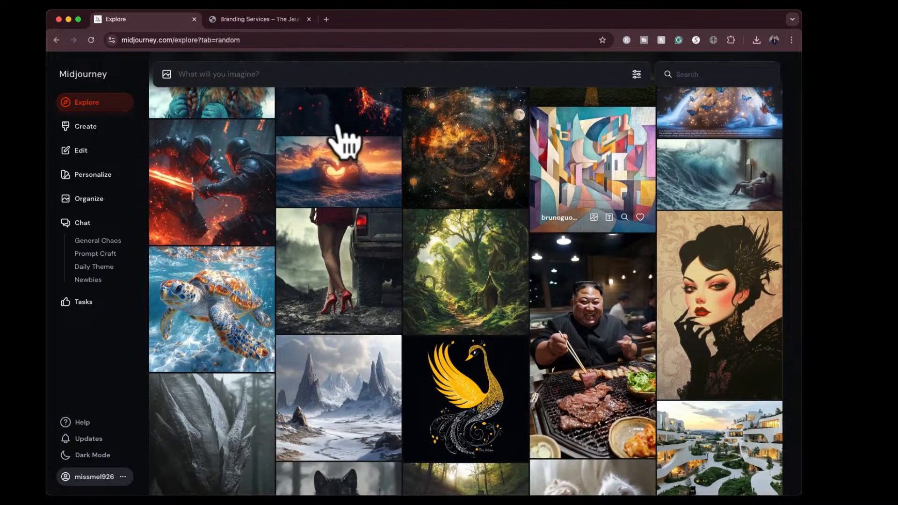
# - Go to the Create page and submit a Will Smith headshot image to be described as prompts
pyautogui.click(99, 127)
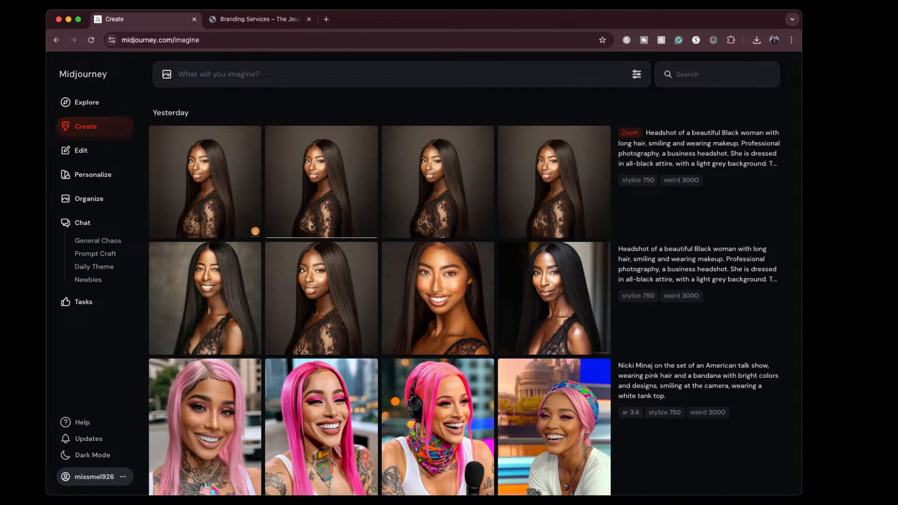
pyautogui.click(863, 23)
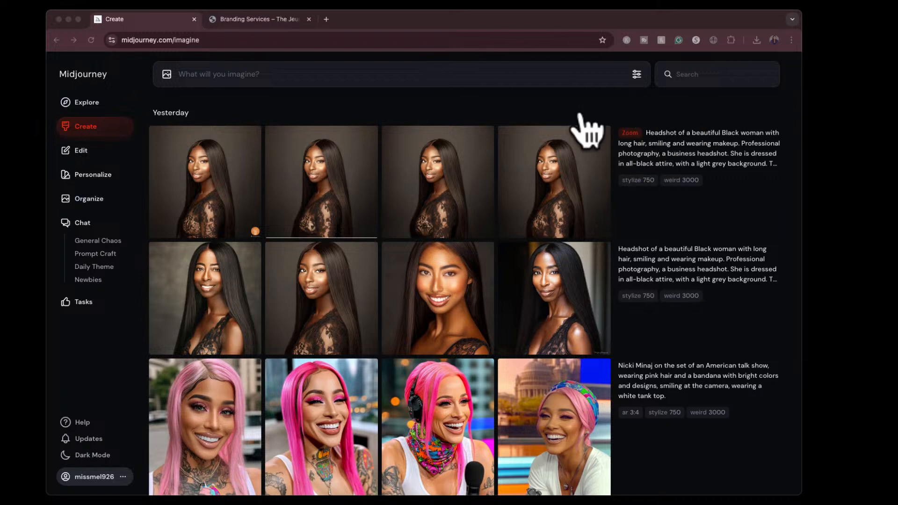
pyautogui.click(608, 116)
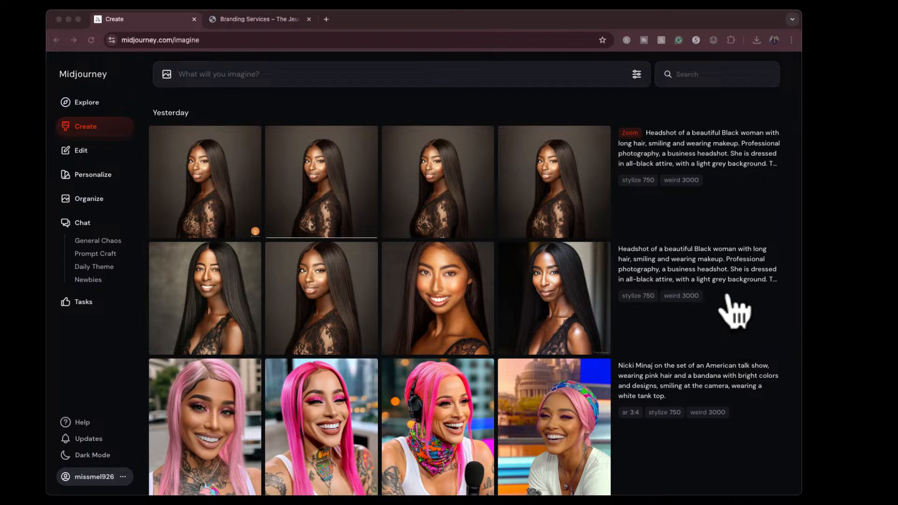
pyautogui.press('super+shift+4')
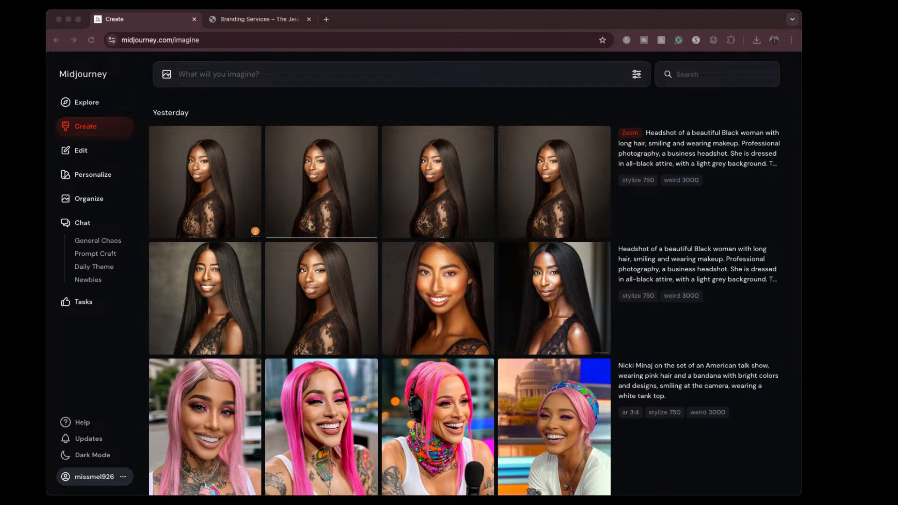
pyautogui.click(166, 75)
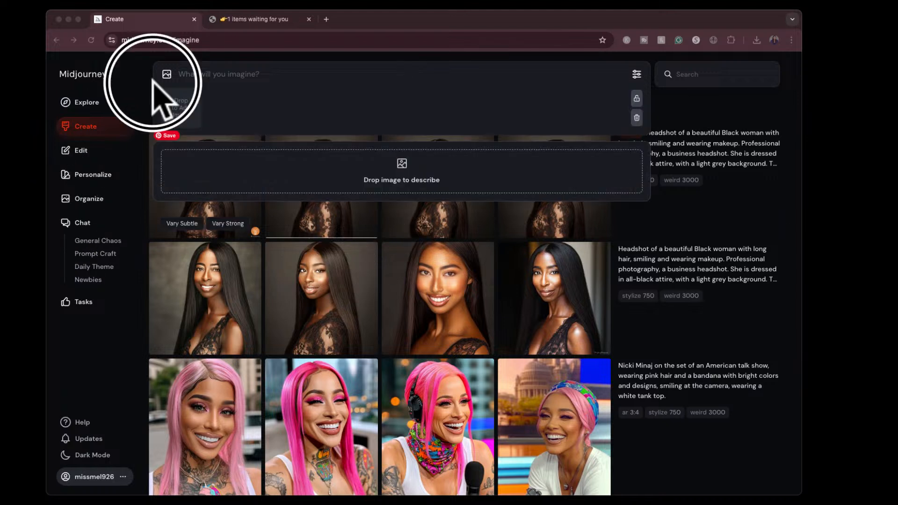
pyautogui.click(290, 175)
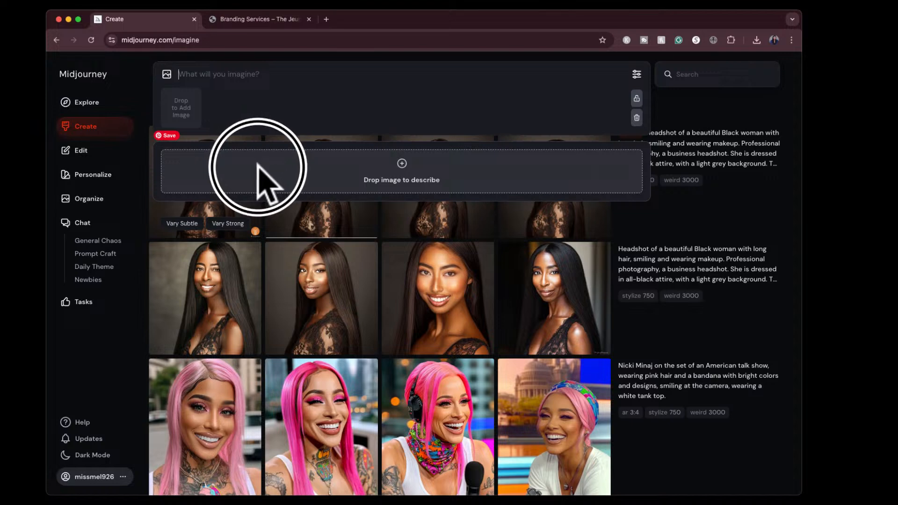
pyautogui.moveTo(257, 163); pyautogui.dragTo(257, 163)
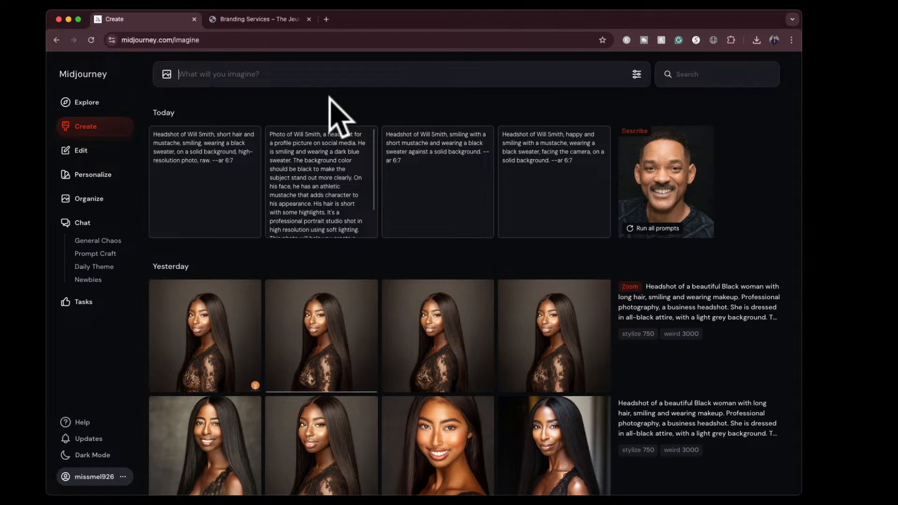
# - Read the full second prompt suggestion, the social media profile headshot in a dark blue sweater
pyautogui.scroll(-1, 332, 208)
pyautogui.scroll(1, 332, 208)
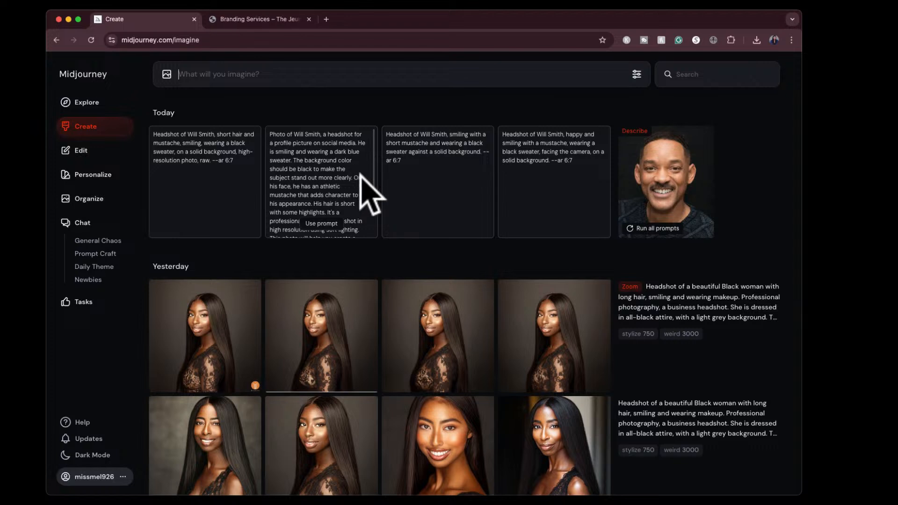
pyautogui.scroll(-2, 362, 180)
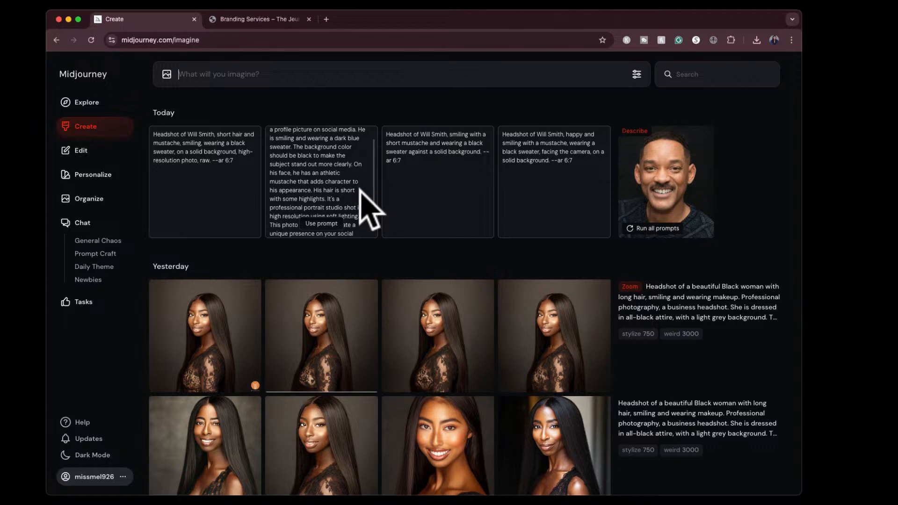
pyautogui.scroll(-2, 360, 190)
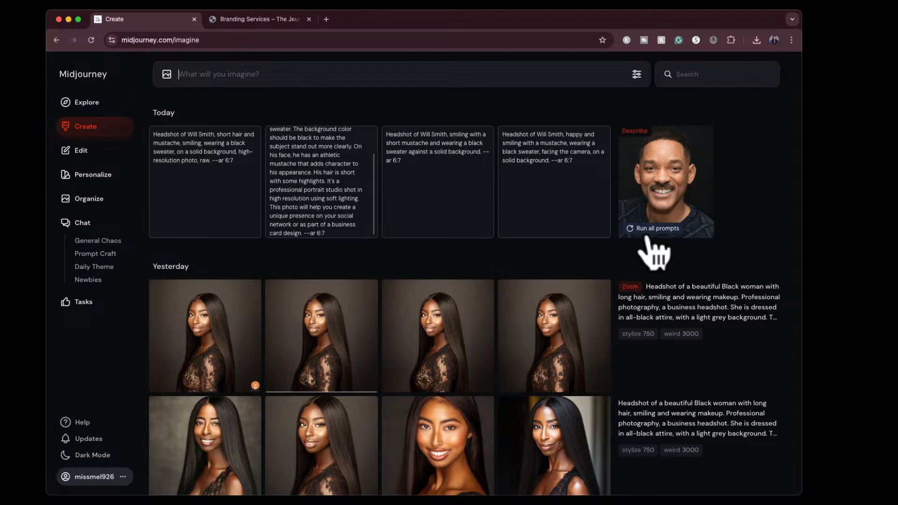
# - Set the image size in the generation settings to a 4:5 portrait ratio
pyautogui.click(637, 74)
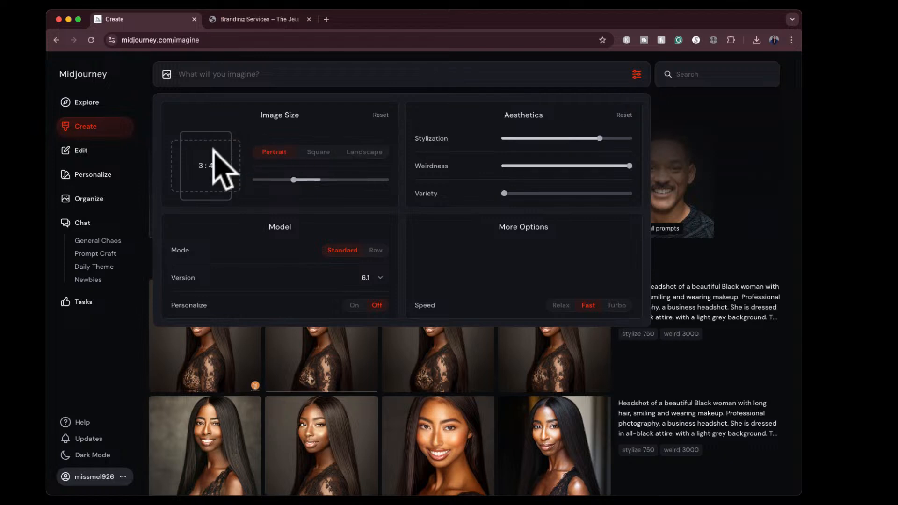
pyautogui.click(199, 167)
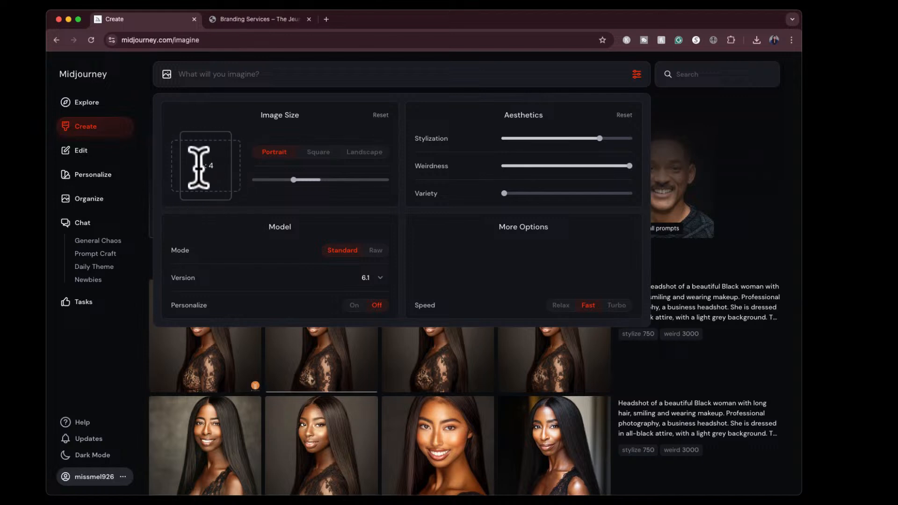
pyautogui.press('BackSpace')
pyautogui.write('5')
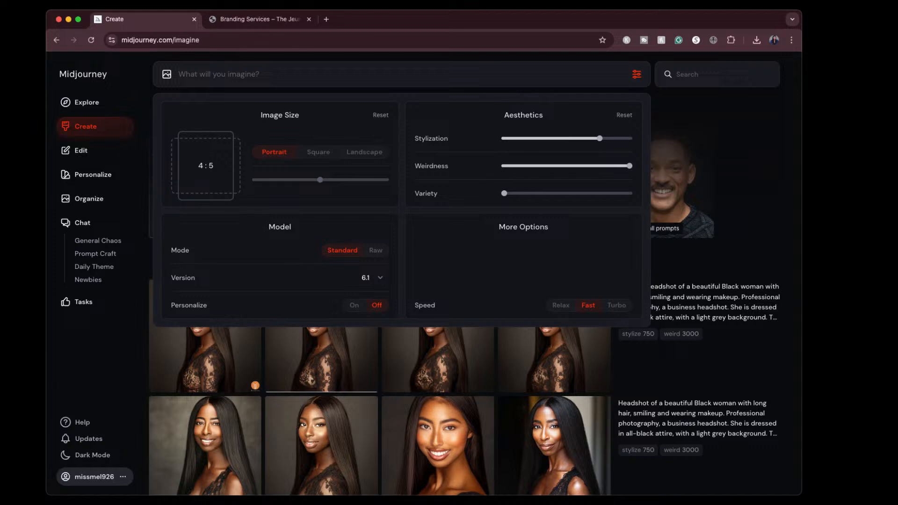
# - Lower Weirdness to its minimum and close the image generation settings
pyautogui.moveTo(599, 139)
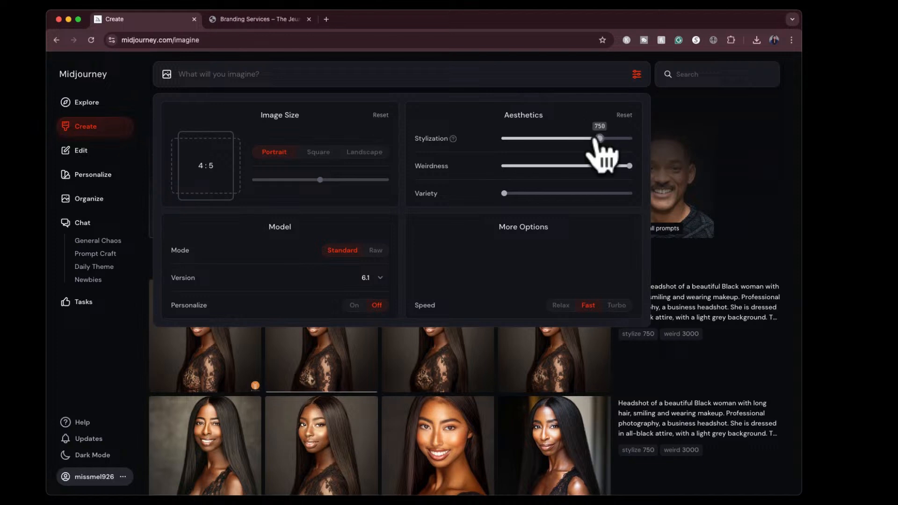
pyautogui.click(500, 166)
pyautogui.moveTo(504, 193)
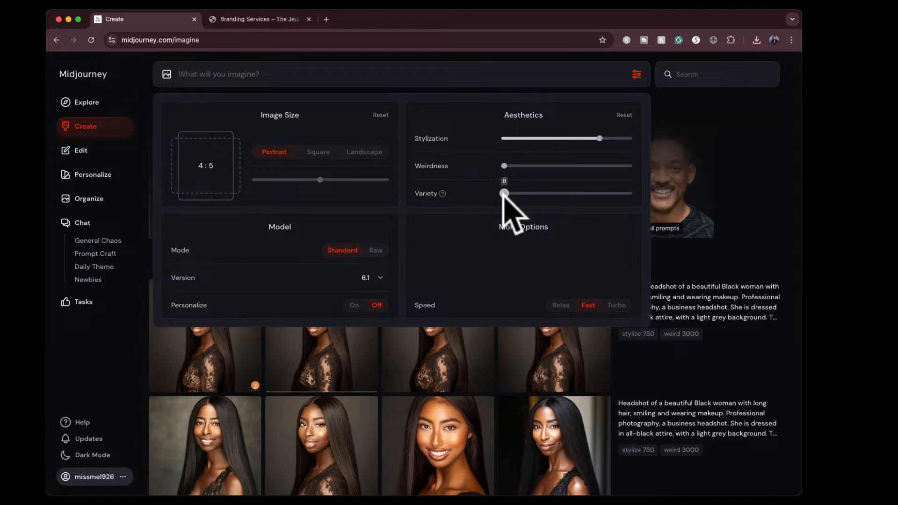
pyautogui.click(636, 76)
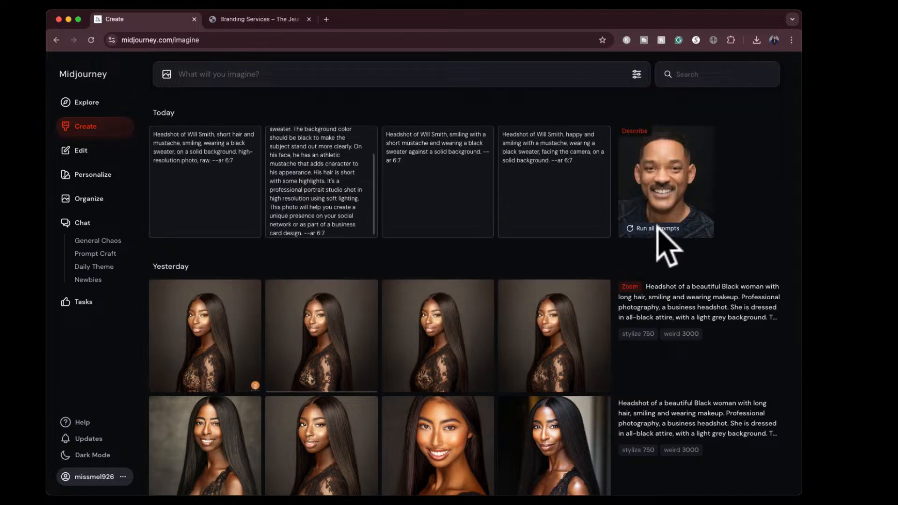
# - Generate images from all the described Will Smith headshot prompts and look through the resulting sets
pyautogui.click(637, 228)
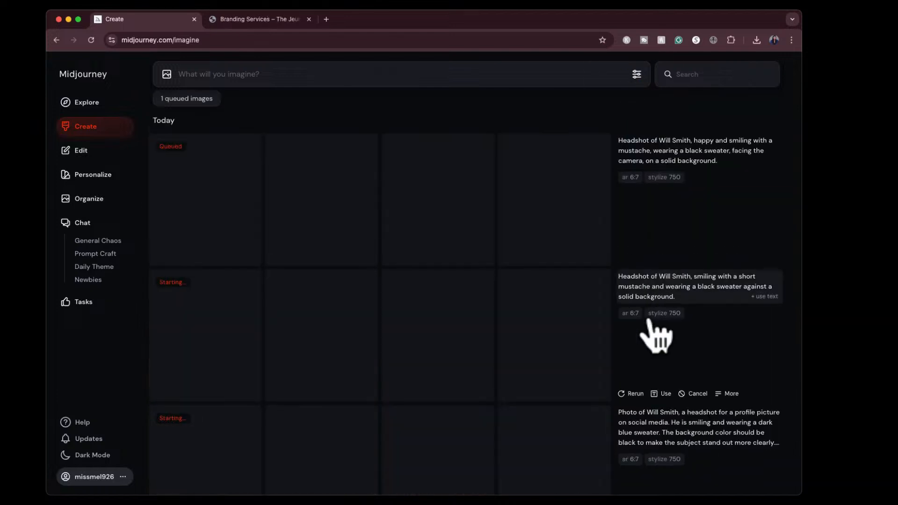
pyautogui.scroll(-5, 646, 356)
pyautogui.scroll(-1, 627, 367)
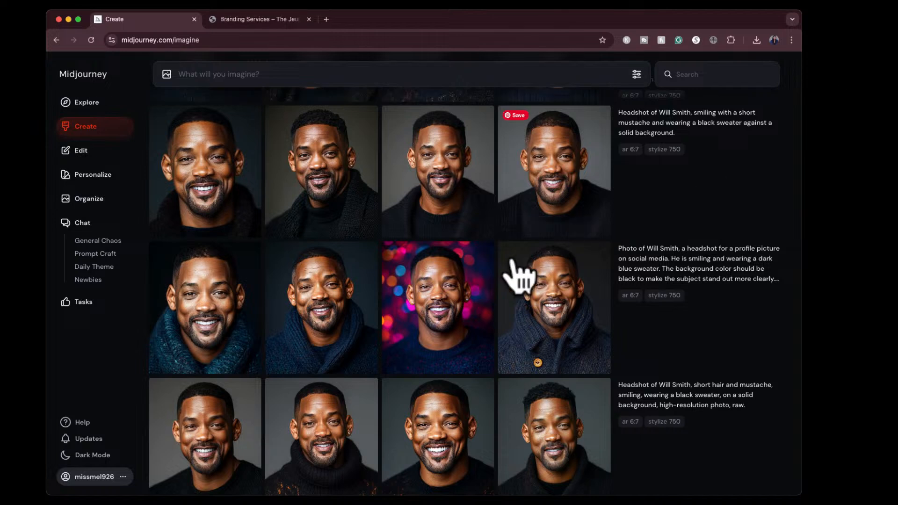
pyautogui.scroll(-3, 515, 275)
pyautogui.scroll(-3, 514, 274)
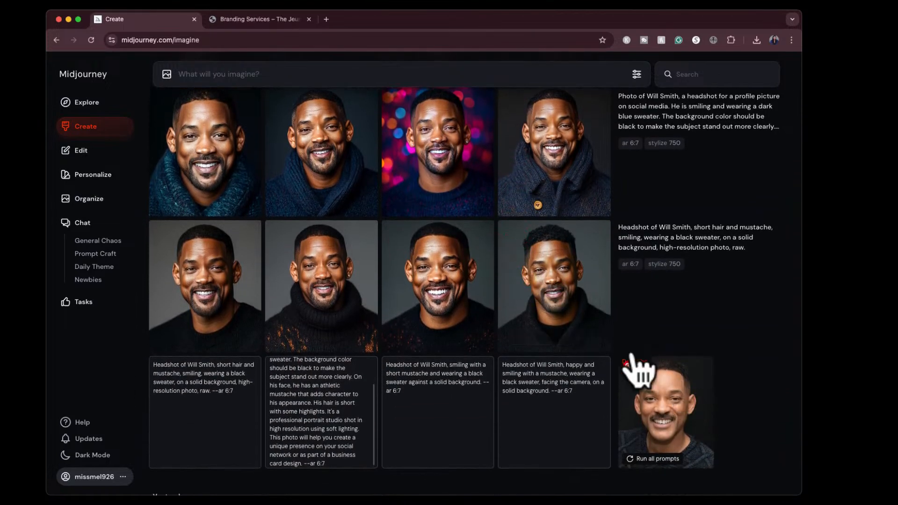
pyautogui.scroll(3, 543, 323)
pyautogui.scroll(5, 543, 325)
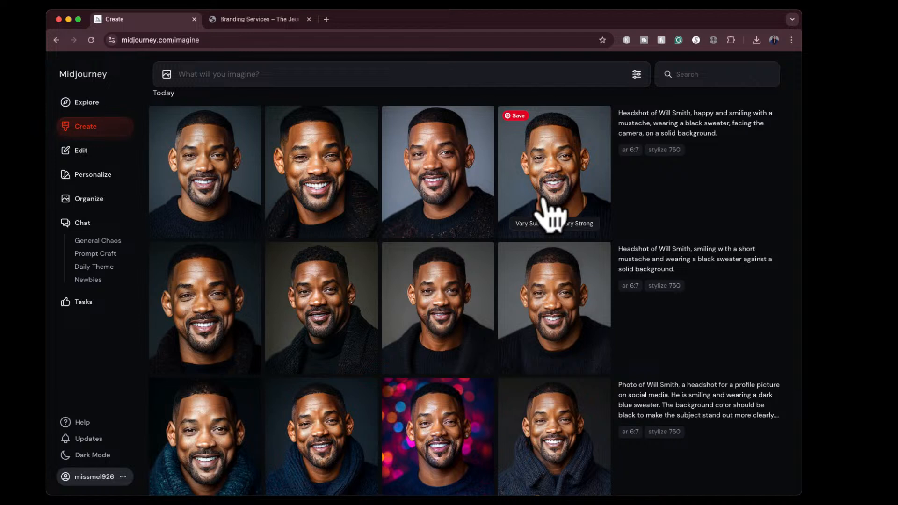
pyautogui.scroll(-2, 541, 361)
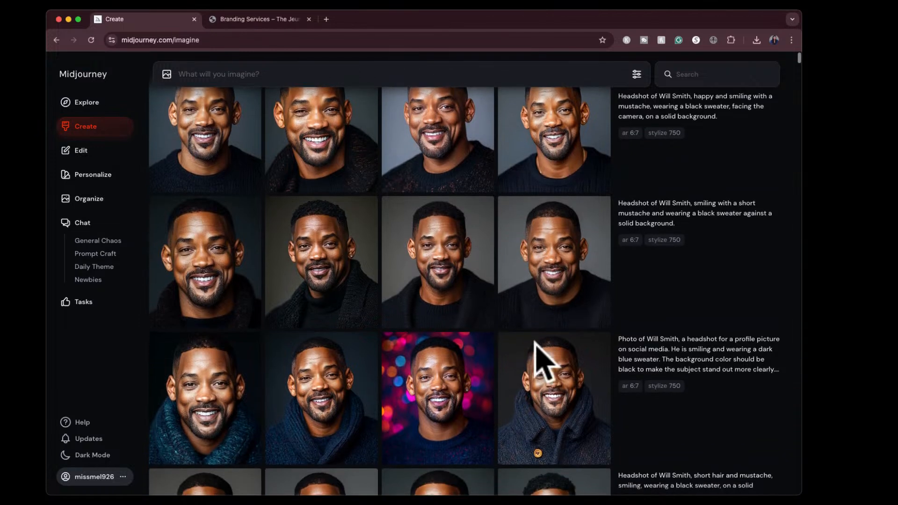
pyautogui.scroll(2, 545, 360)
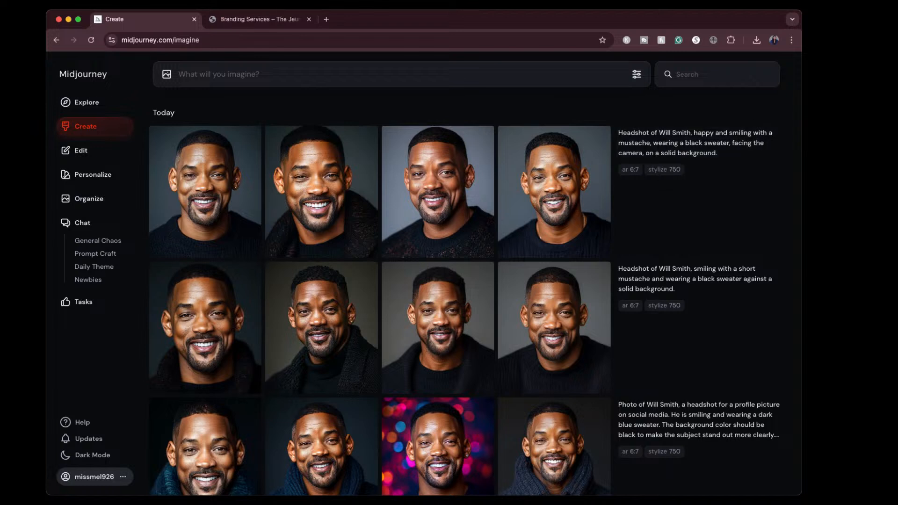
pyautogui.moveTo(714, 174)
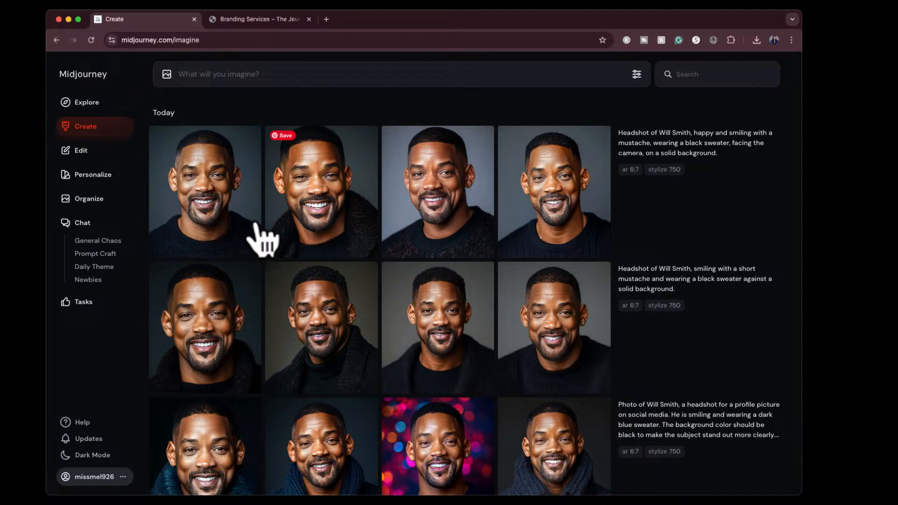
# - Open the mystical astrological chart picture from the Explore gallery, capture a screenshot of the image area, and close it
pyautogui.click(82, 103)
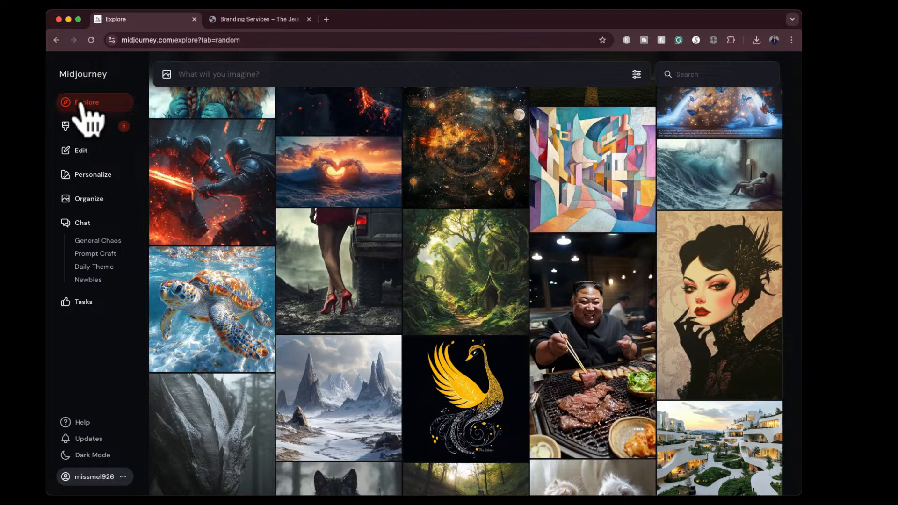
pyautogui.scroll(2, 365, 250)
pyautogui.click(473, 223)
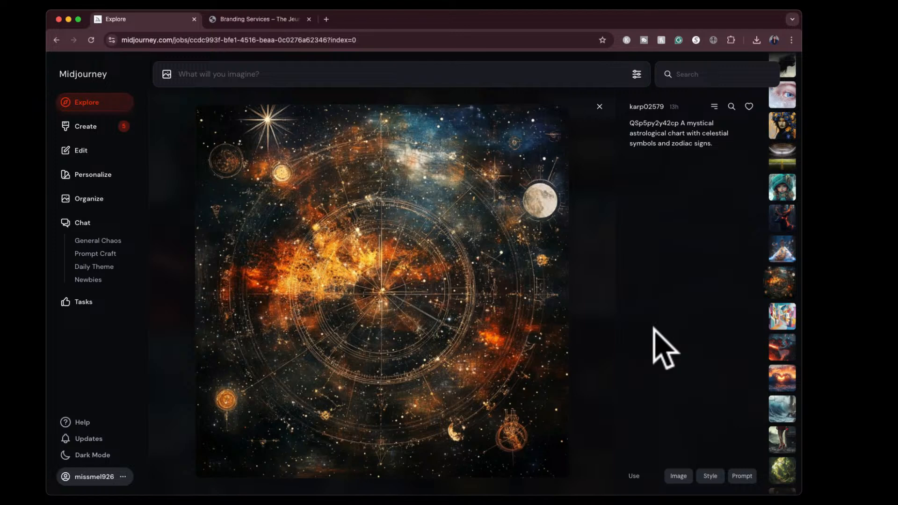
pyautogui.press('super+shift+4')
pyautogui.click(199, 108)
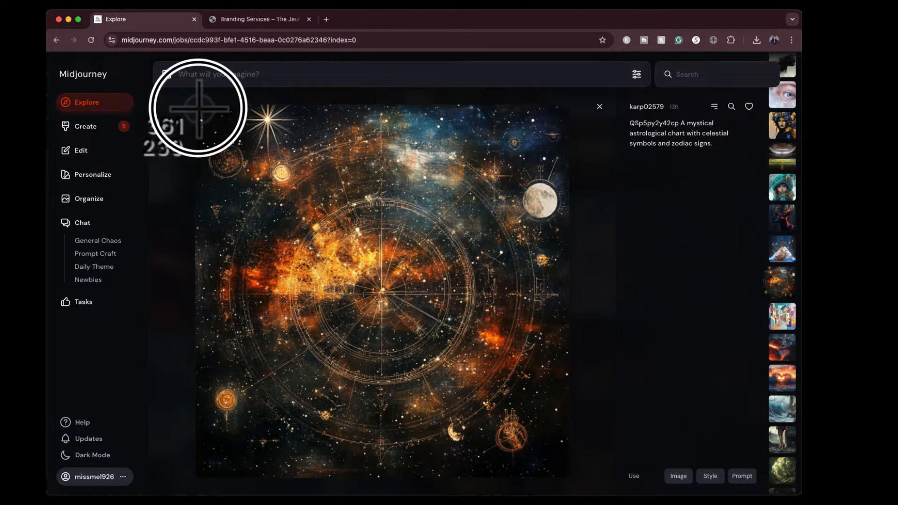
pyautogui.moveTo(199, 108); pyautogui.dragTo(569, 477)
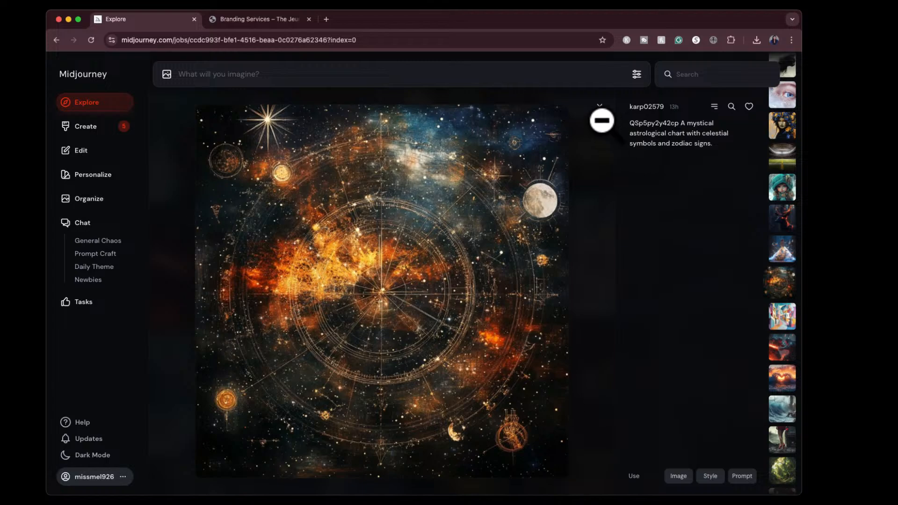
pyautogui.click(602, 120)
# - Open the jacket-shaped balloon picture in the gallery, capture a screenshot of the image area, and close it
pyautogui.scroll(10, 555, 206)
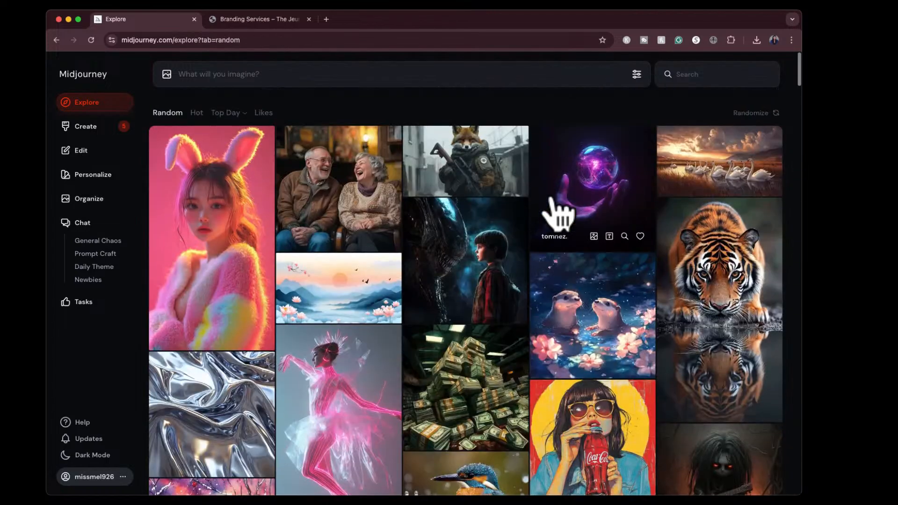
pyautogui.scroll(-5, 627, 403)
pyautogui.click(608, 345)
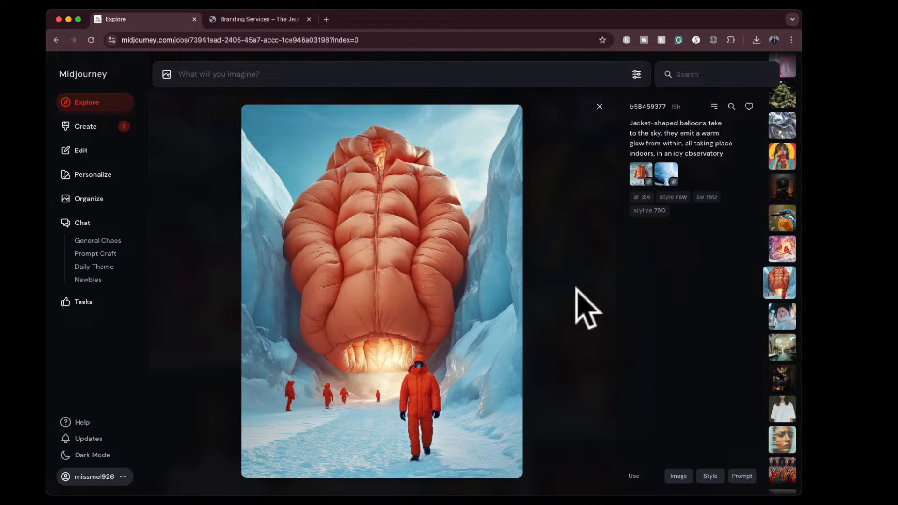
pyautogui.press('super+shift+4')
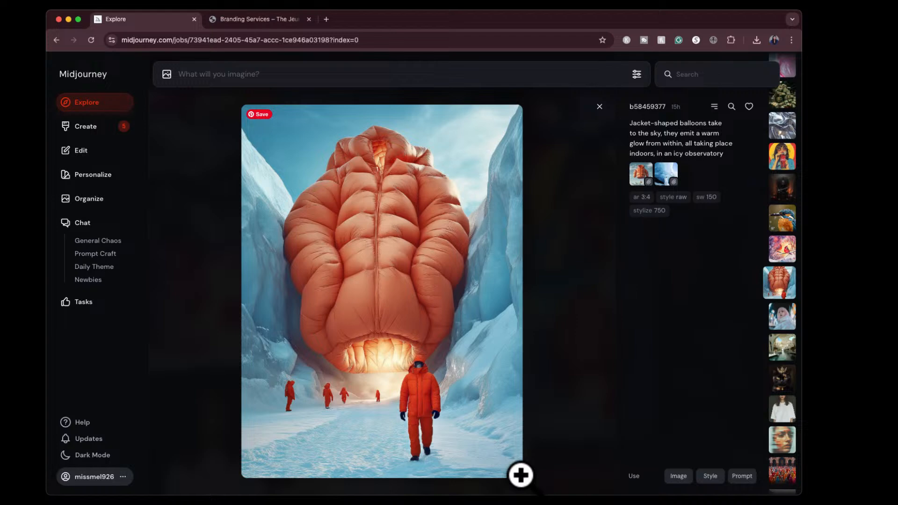
pyautogui.click(599, 107)
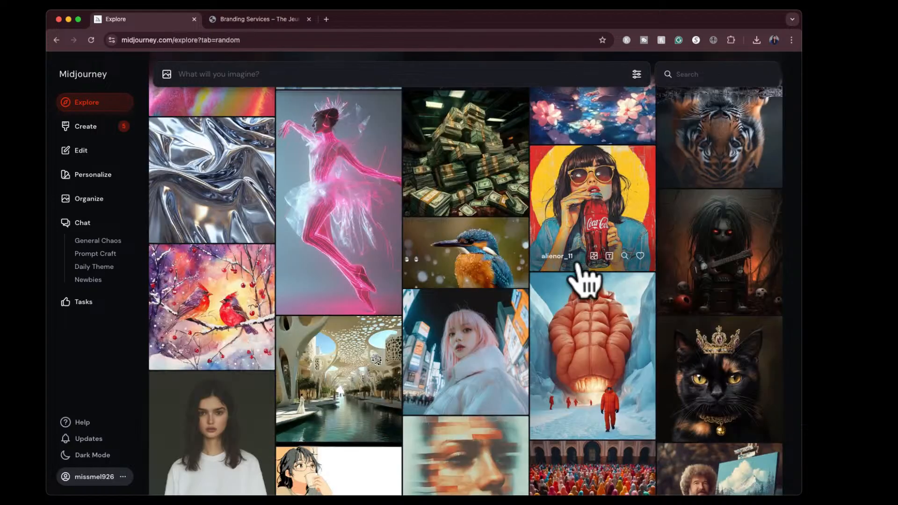
# - Open the pink futuristic ballet dancer picture, capture a screenshot of the image area, and close it
pyautogui.scroll(-5, 583, 281)
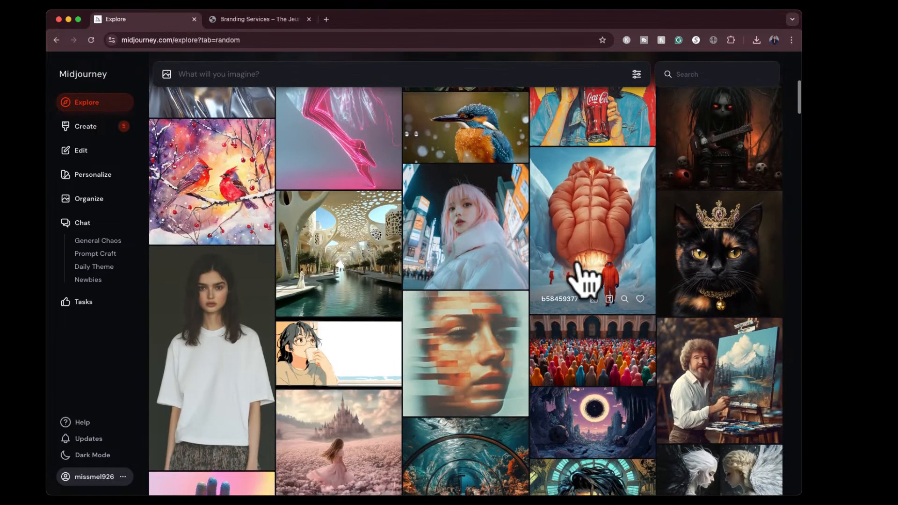
pyautogui.scroll(5, 582, 281)
pyautogui.click(367, 176)
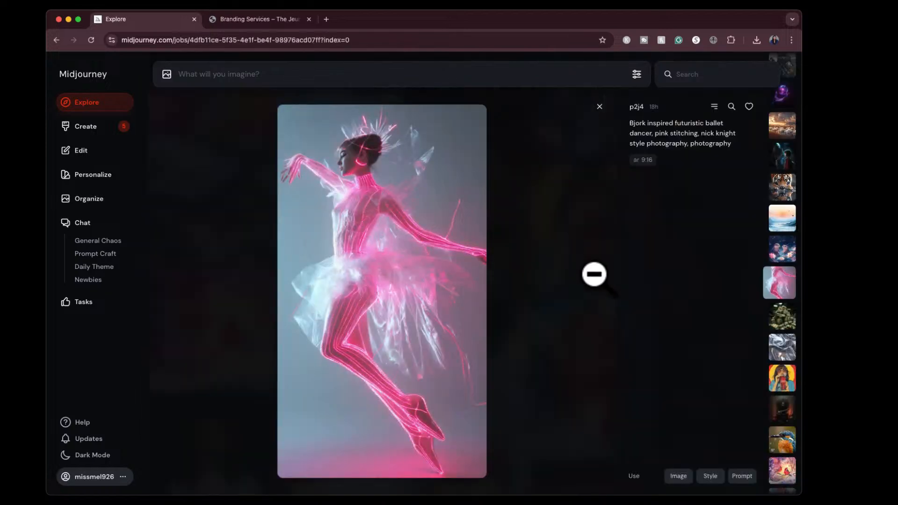
pyautogui.press('super+shift+4')
pyautogui.click(277, 107)
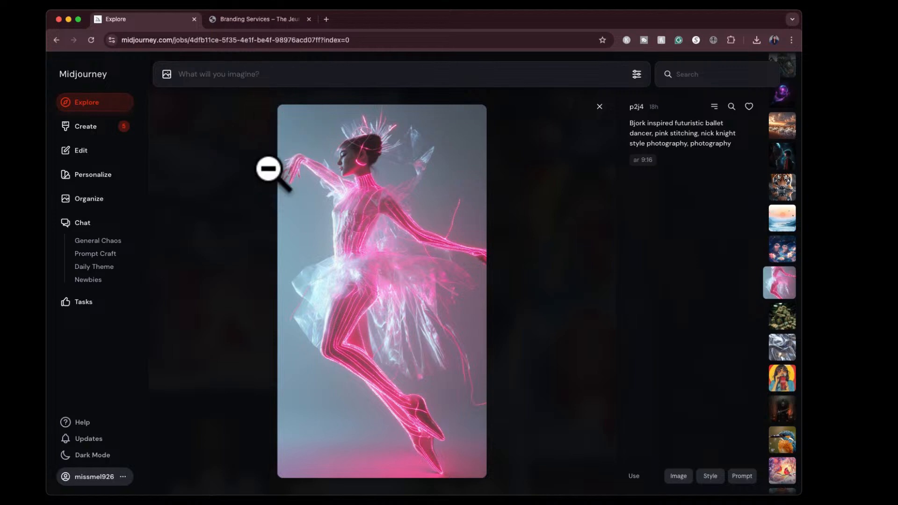
pyautogui.press('super+shift+4')
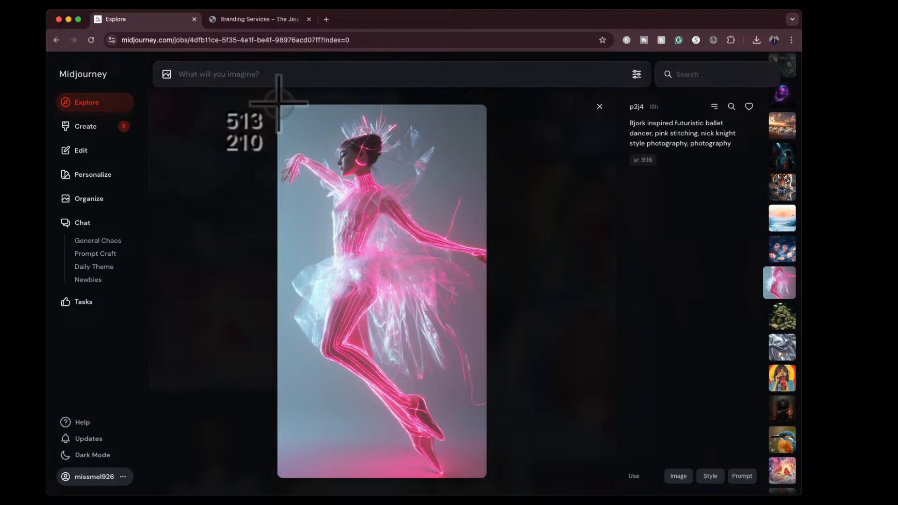
pyautogui.click(279, 109)
pyautogui.moveTo(279, 109); pyautogui.dragTo(485, 473)
pyautogui.click(599, 107)
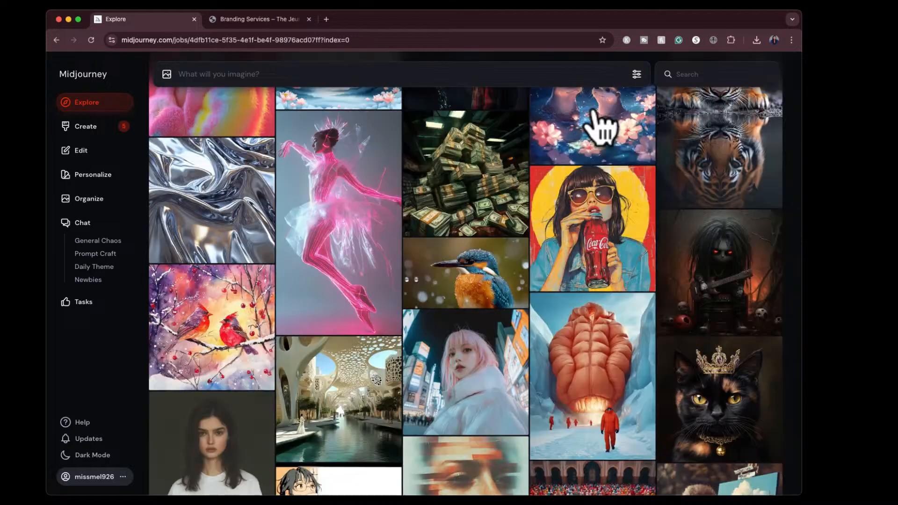
# - View the jacket-shaped balloon picture enlarged once more and close it
pyautogui.click(578, 323)
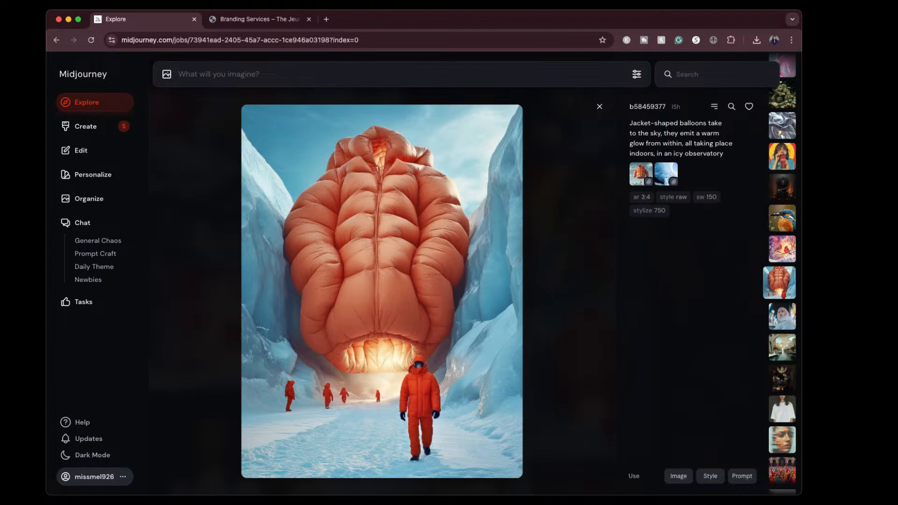
pyautogui.click(599, 107)
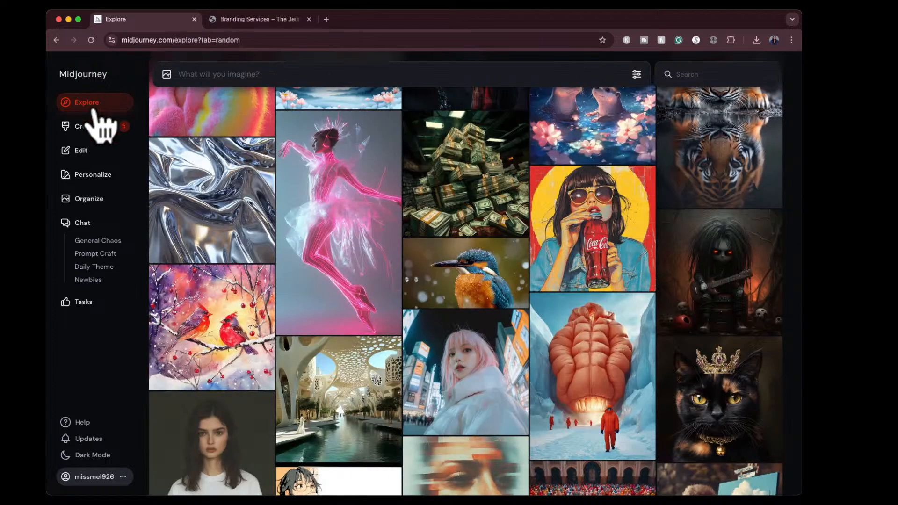
# - Return to the Create page and submit the astrological chart screenshot to be described as prompts
pyautogui.click(89, 127)
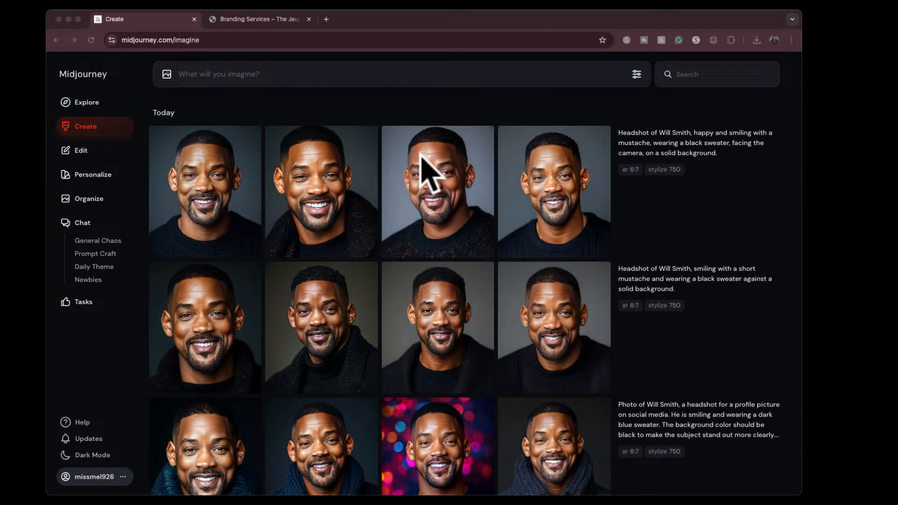
pyautogui.click(592, 112)
pyautogui.moveTo(735, 305); pyautogui.dragTo(366, 161)
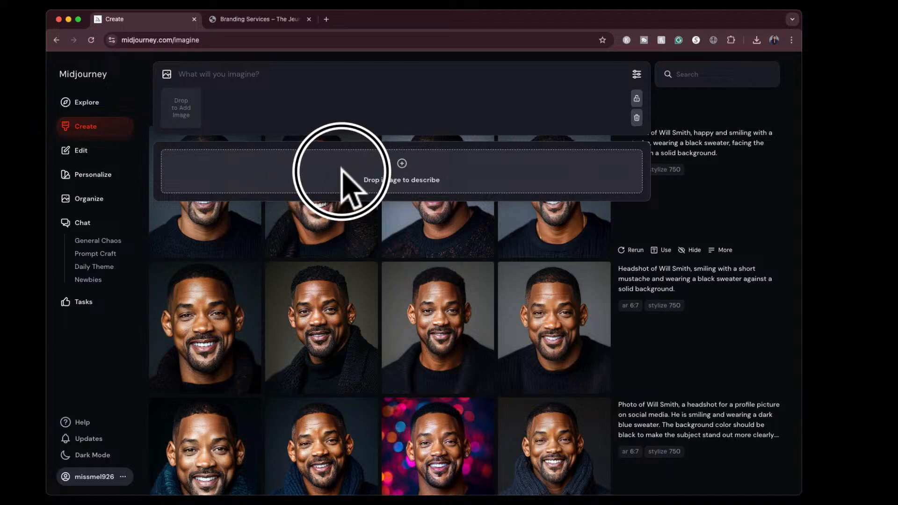
pyautogui.moveTo(342, 171); pyautogui.dragTo(313, 168)
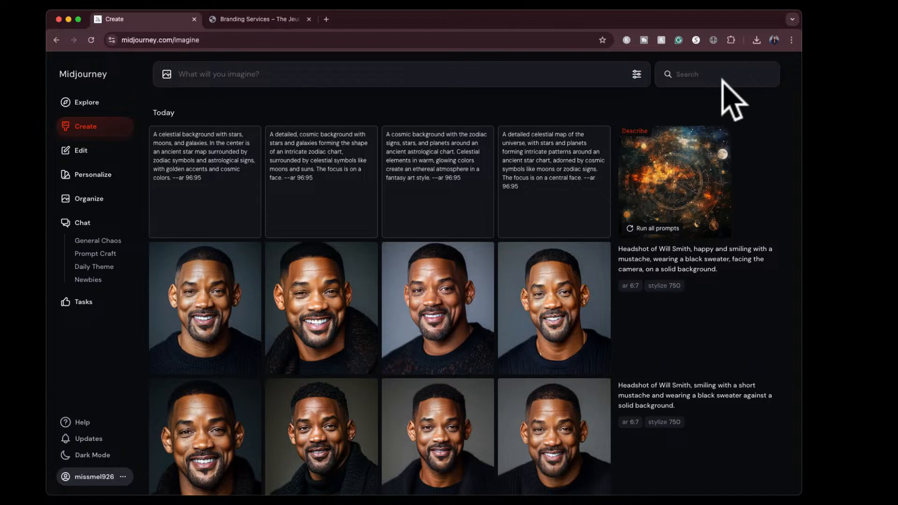
# - Generate images from the first suggested prompt, the celestial background with an ancient star map at --ar 96:95
pyautogui.moveTo(208, 187)
pyautogui.click(196, 227)
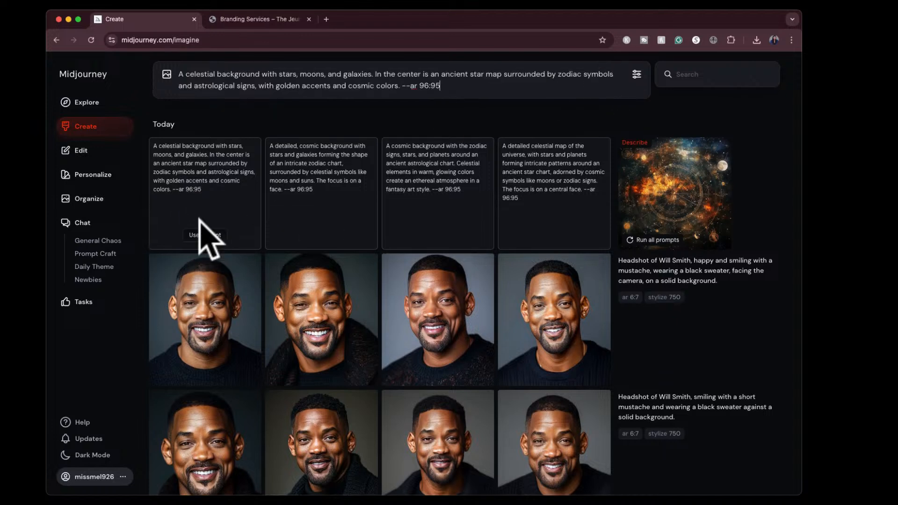
pyautogui.click(497, 84)
pyautogui.press('Return')
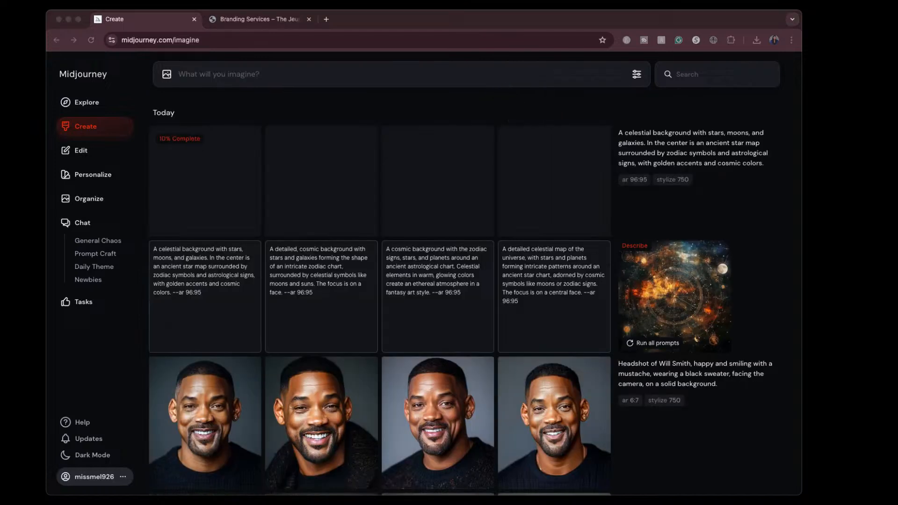
# - Submit three more captured images to be described as prompts, including the pink futuristic ballet dancer screenshot
pyautogui.moveTo(671, 287); pyautogui.dragTo(371, 167)
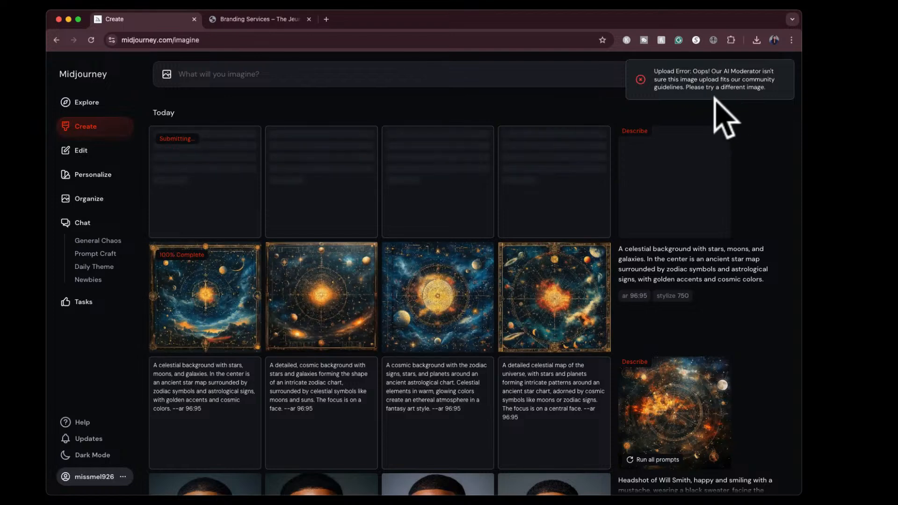
pyautogui.click(807, 251)
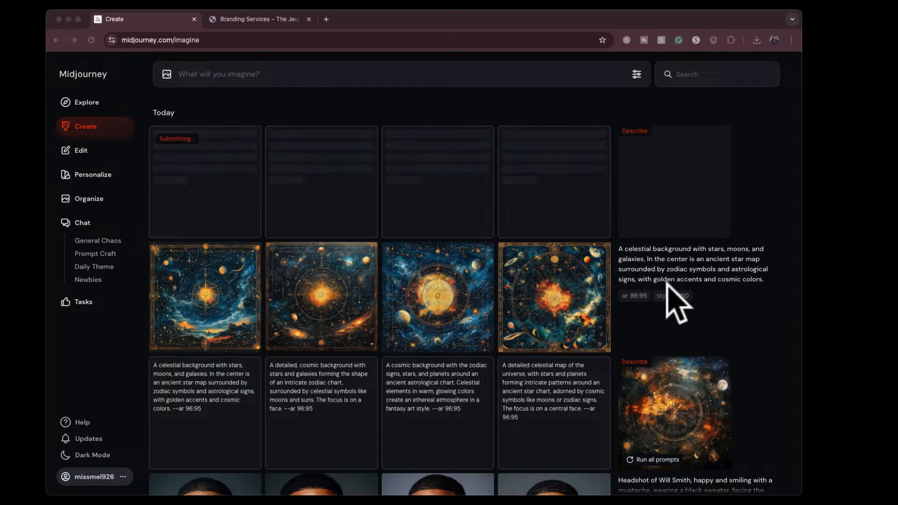
pyautogui.moveTo(667, 286); pyautogui.dragTo(391, 163)
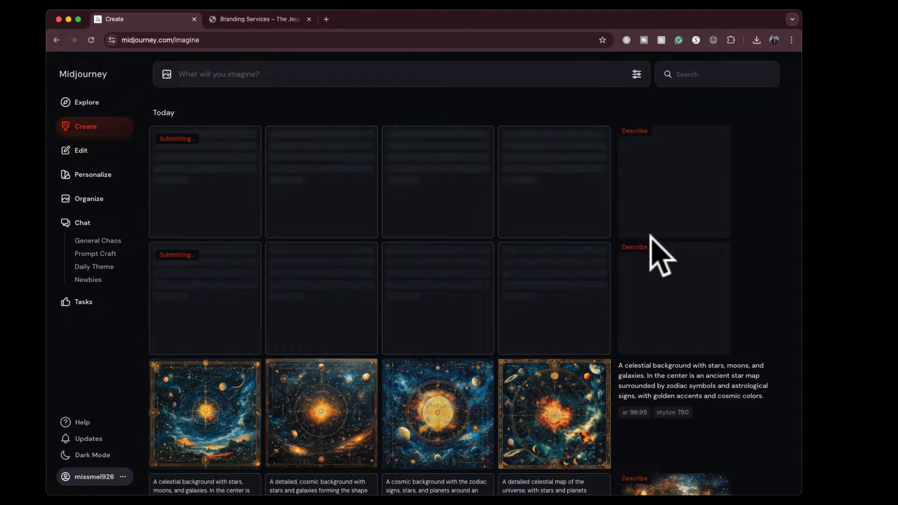
pyautogui.click(862, 254)
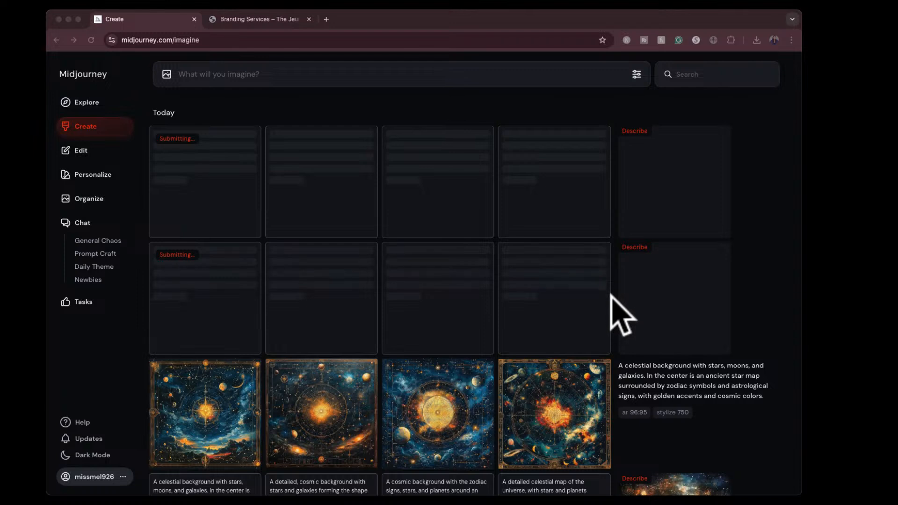
pyautogui.moveTo(609, 291); pyautogui.dragTo(464, 170)
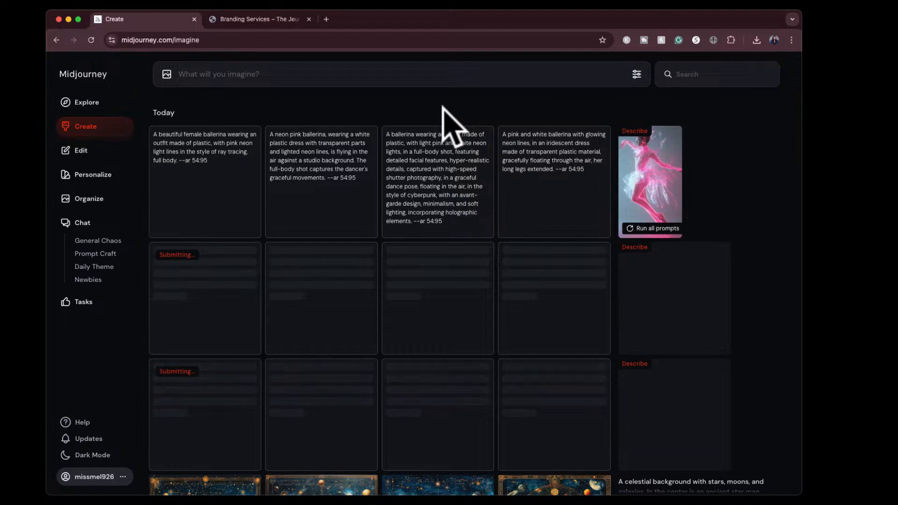
# - Generate images from the third suggested ballerina prompt, the plastic outfit with light pink and white neon lights at --ar 54:95
pyautogui.moveTo(461, 161)
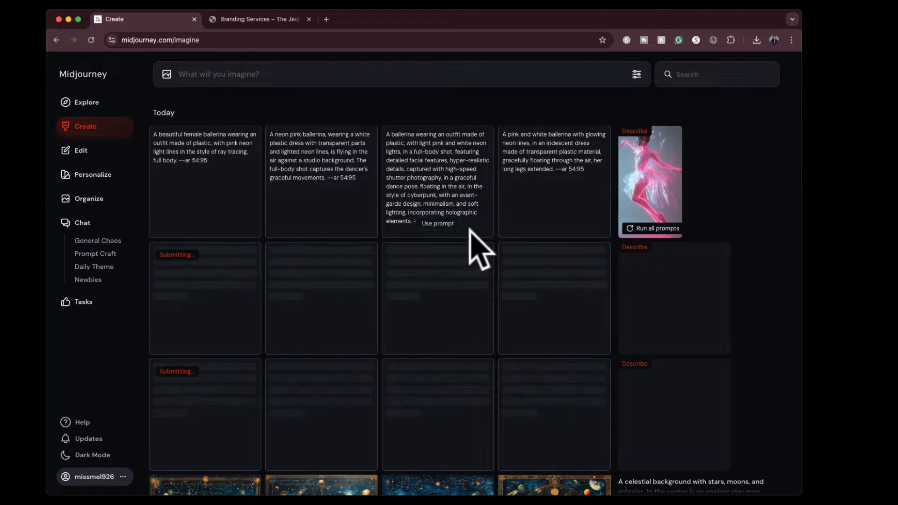
pyautogui.click(439, 225)
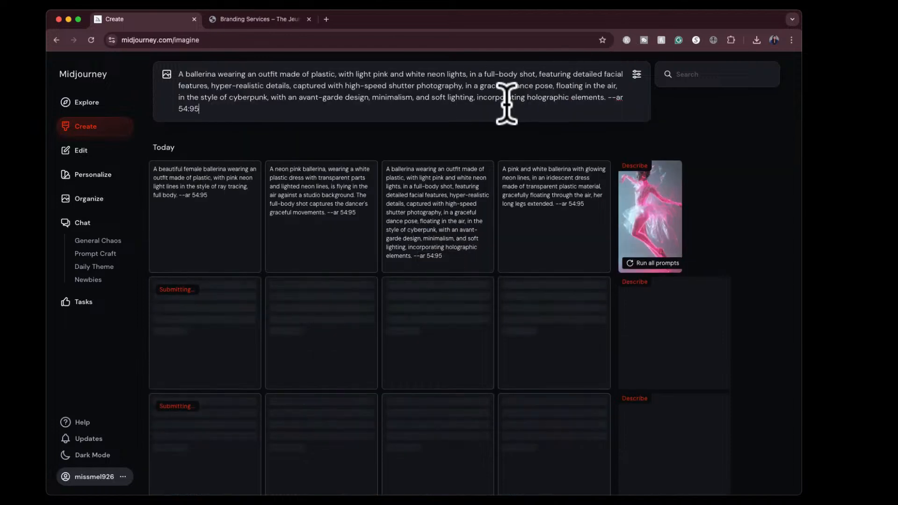
pyautogui.press('Return')
# - View the four generated celestial star map images enlarged one after another, returning to the first
pyautogui.scroll(-5, 688, 229)
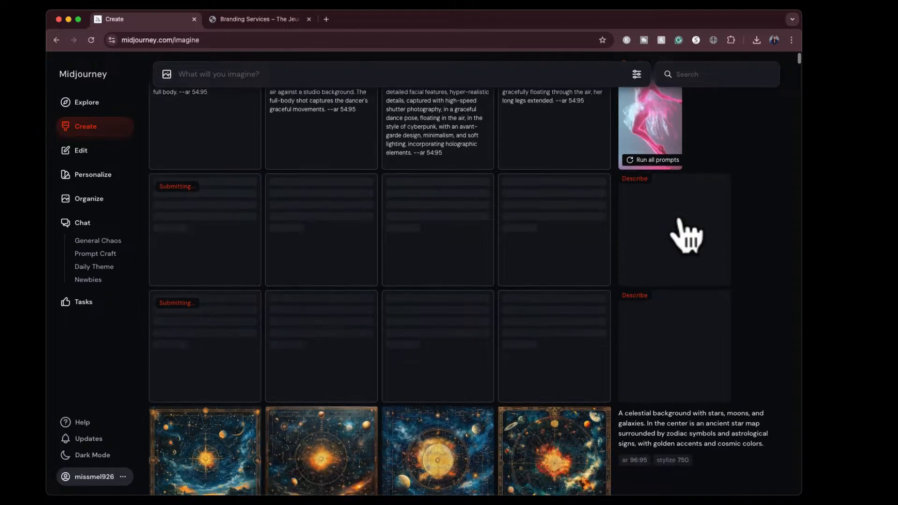
pyautogui.scroll(-4, 687, 236)
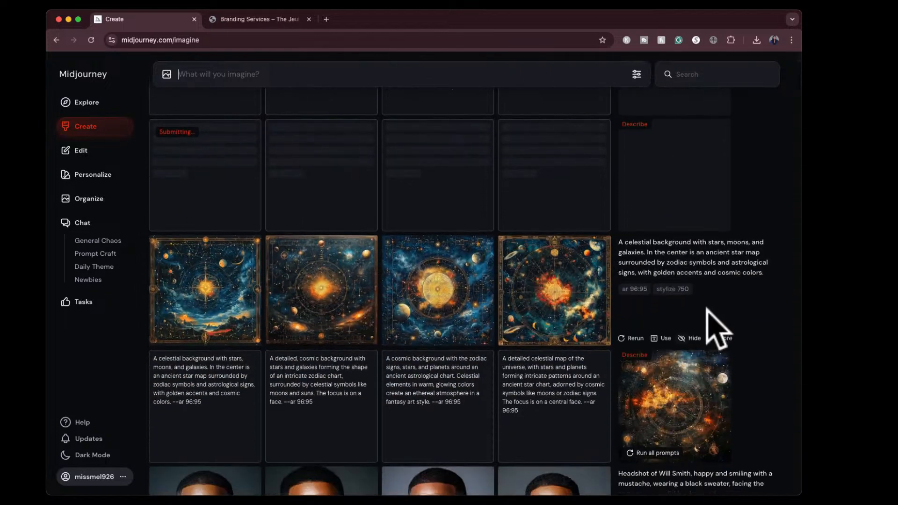
pyautogui.scroll(1, 716, 327)
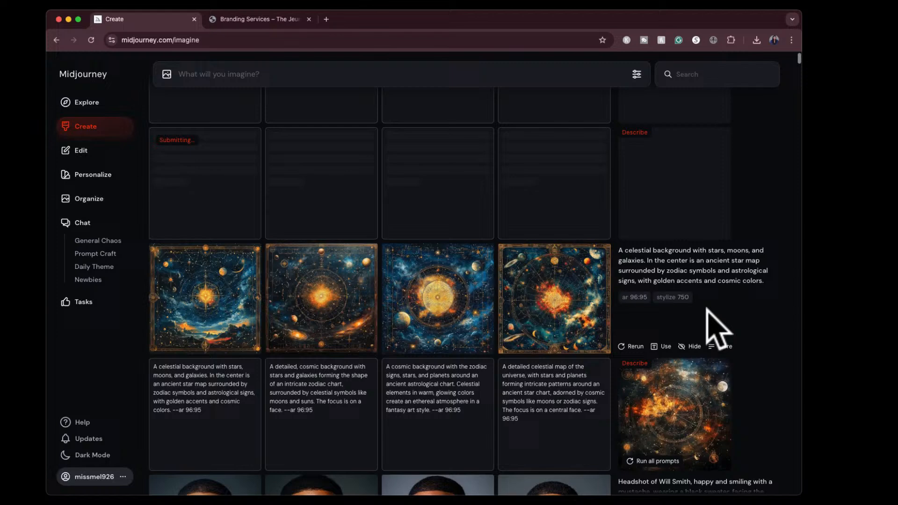
pyautogui.click(209, 308)
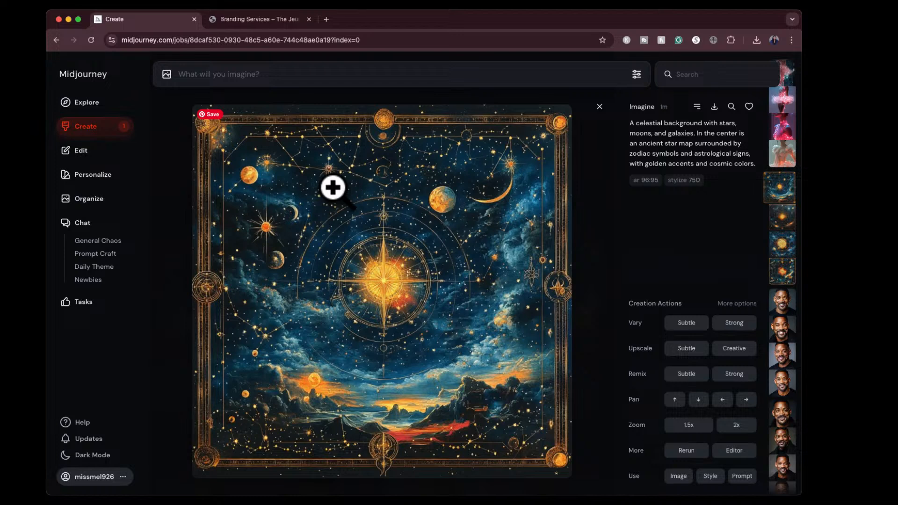
pyautogui.press('Right')
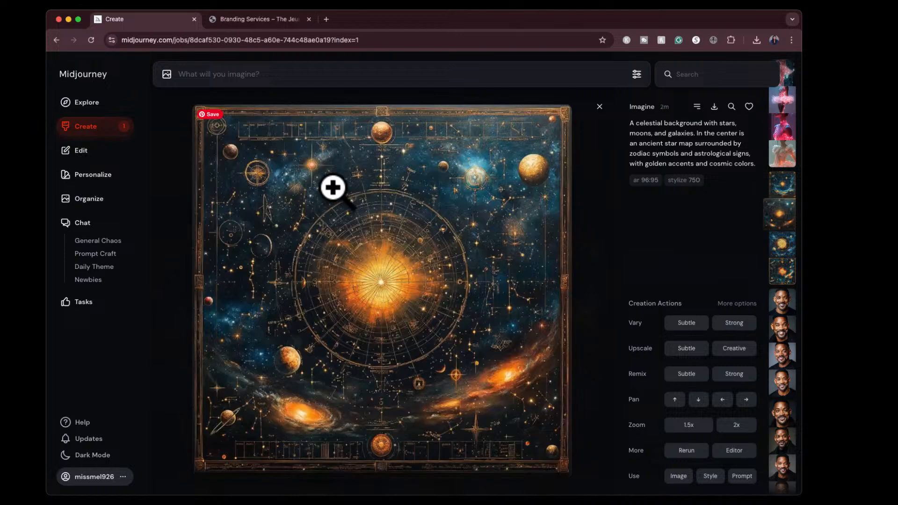
pyautogui.press('Right')
pyautogui.press('Right')
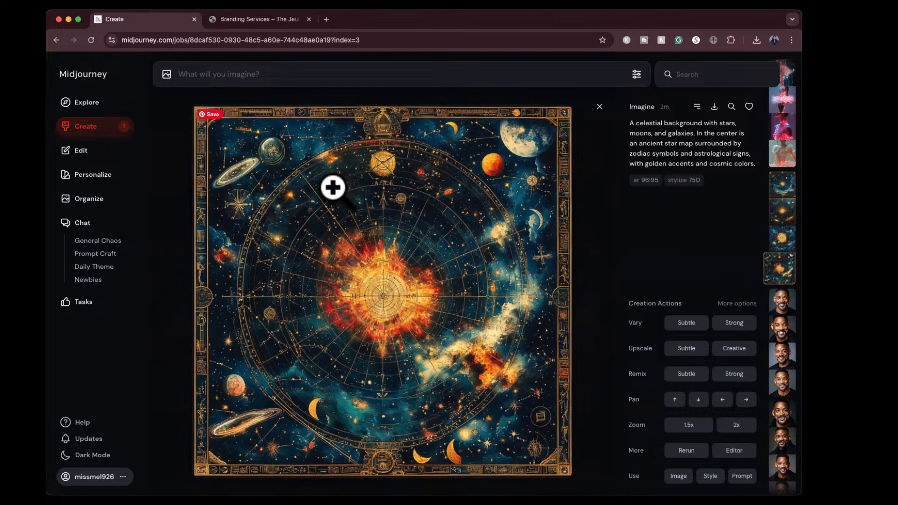
pyautogui.press('Left')
pyautogui.press('Left')
pyautogui.press('Left')
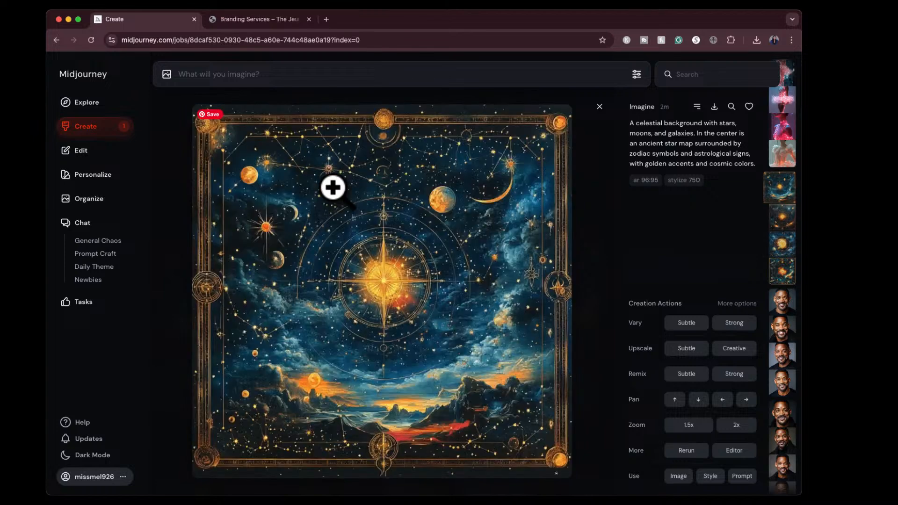
# - View the four generated neon ballerina images enlarged, close them, and compare the set with the described ballet dancer picture
pyautogui.press('Left')
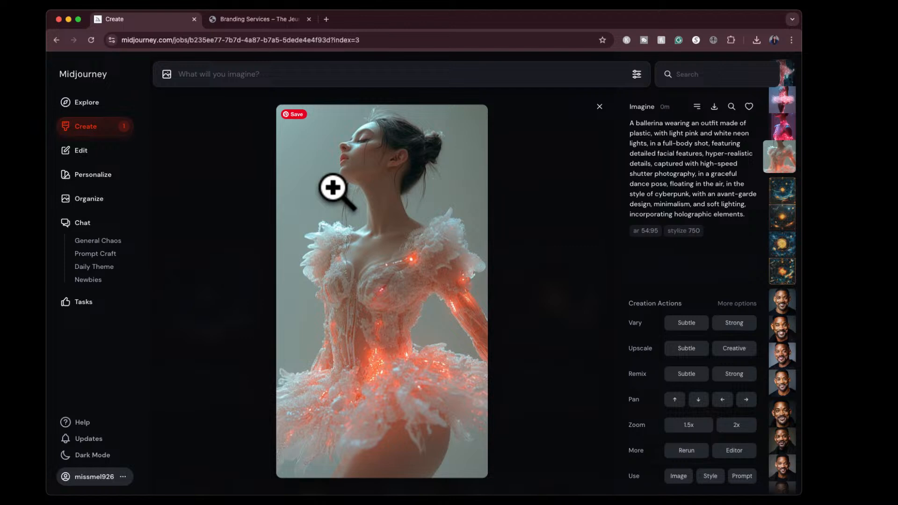
pyautogui.press('Left')
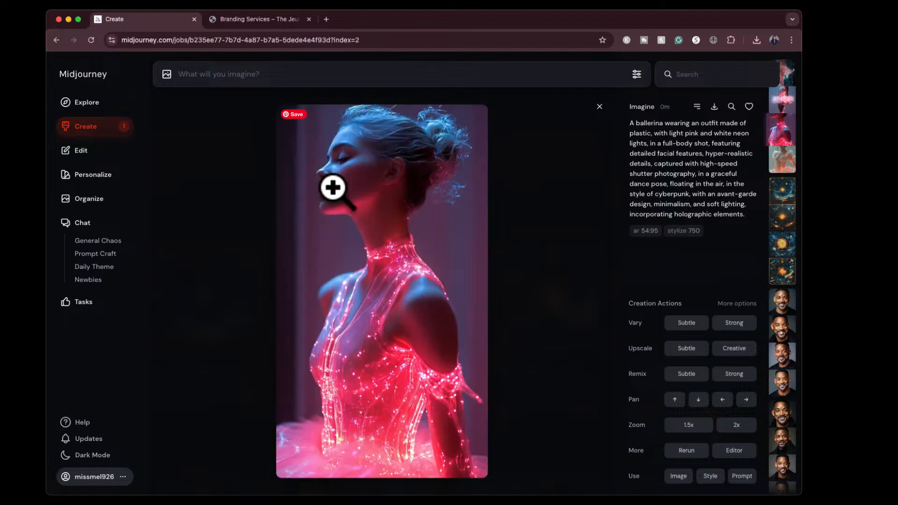
pyautogui.press('Left')
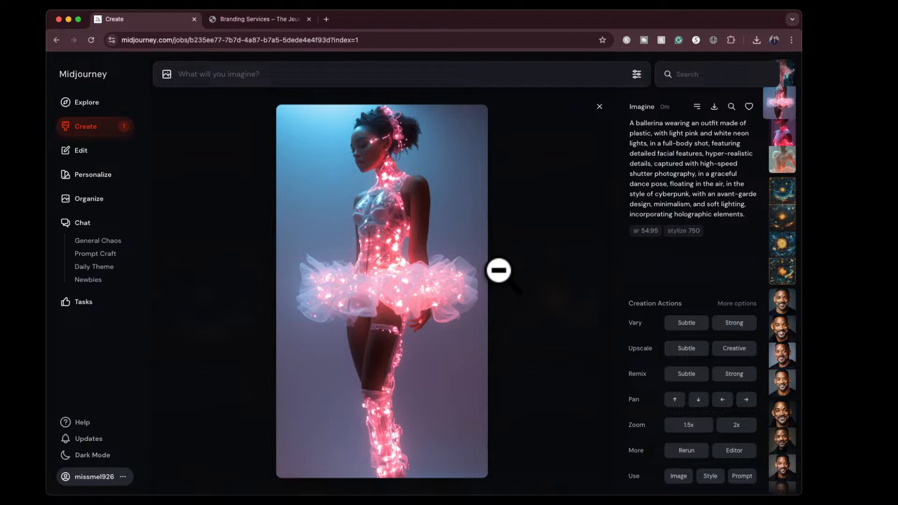
pyautogui.press('Left')
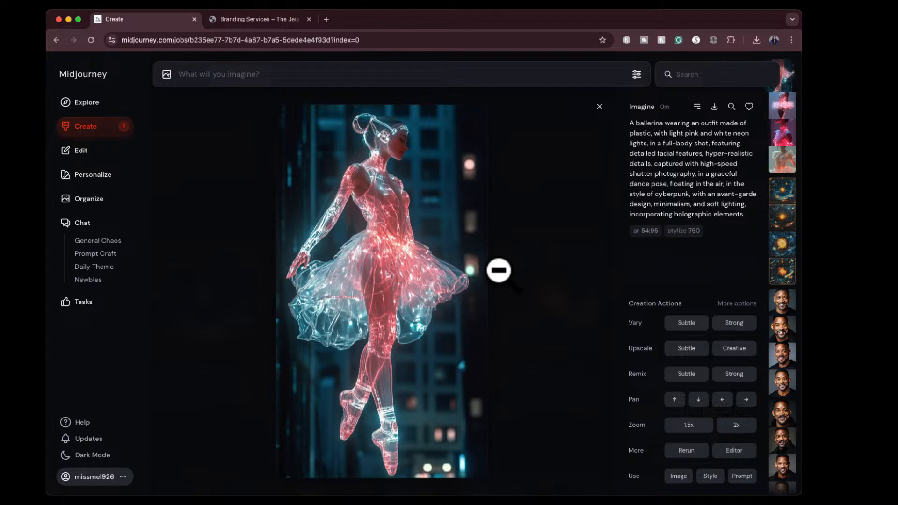
pyautogui.click(599, 107)
pyautogui.scroll(6, 580, 209)
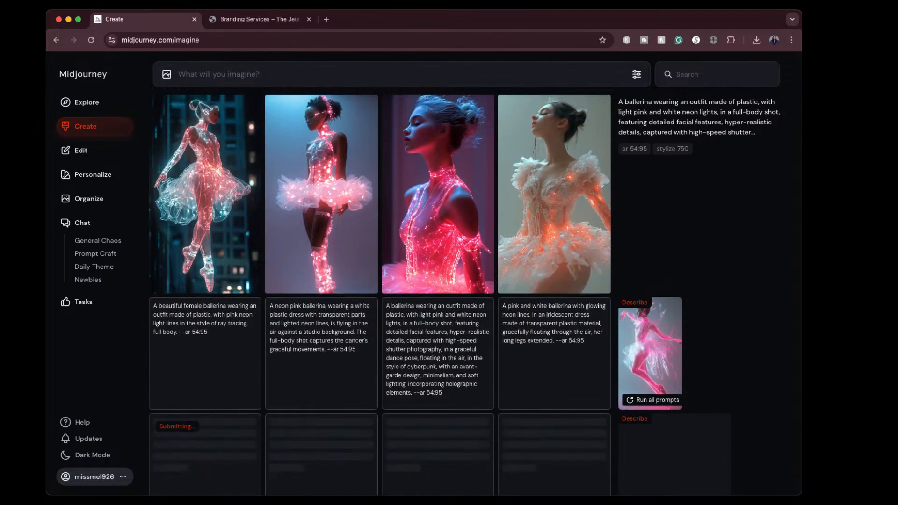
pyautogui.moveTo(653, 388)
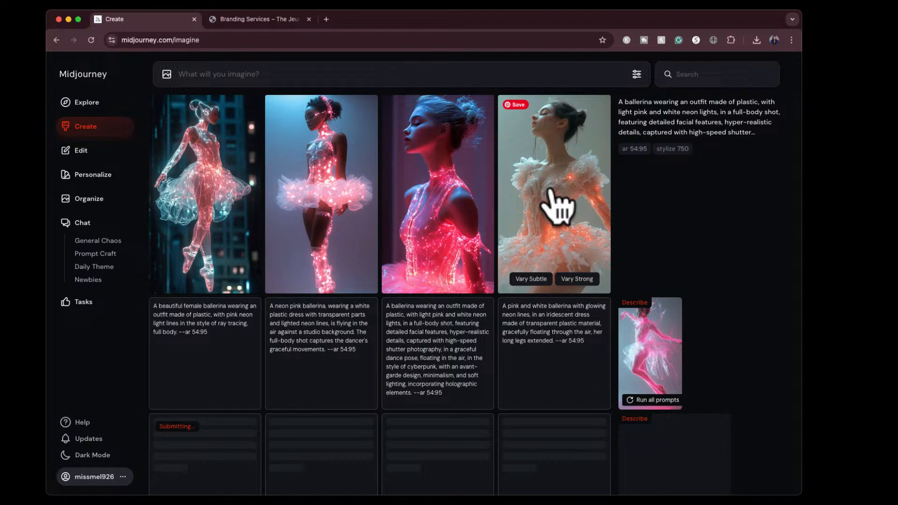
pyautogui.scroll(2, 531, 203)
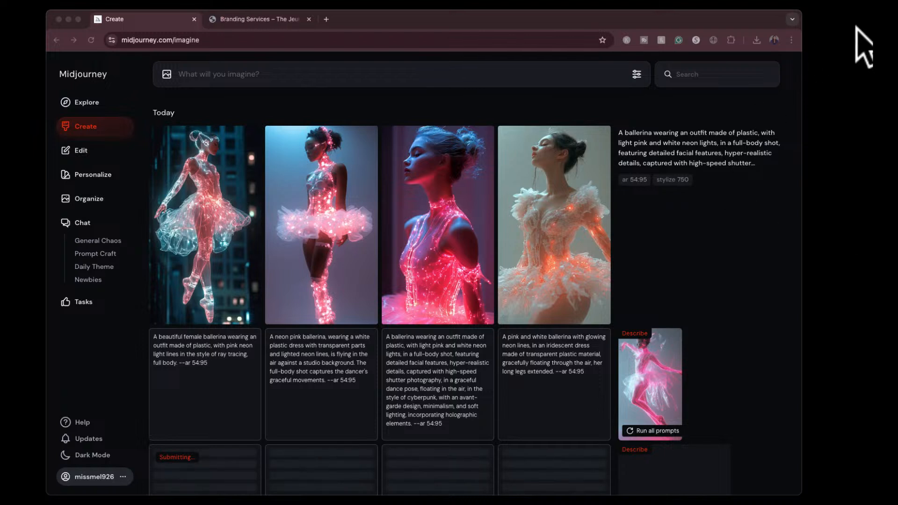
# - Switch to Pinterest and mark out screenshot areas around the black leather jacket outfit picture and the pink and black bathroom picture
pyautogui.moveTo(855, 26); pyautogui.dragTo(459, 26)
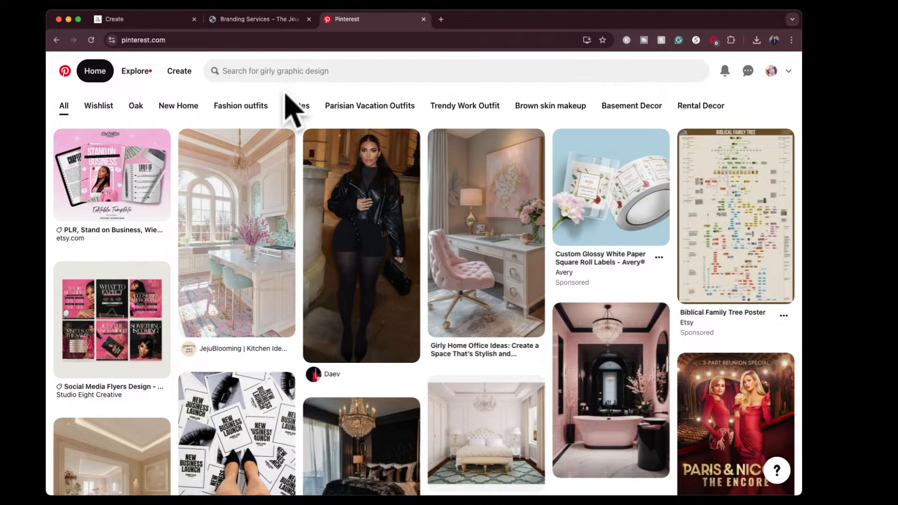
pyautogui.press('super+shift+4')
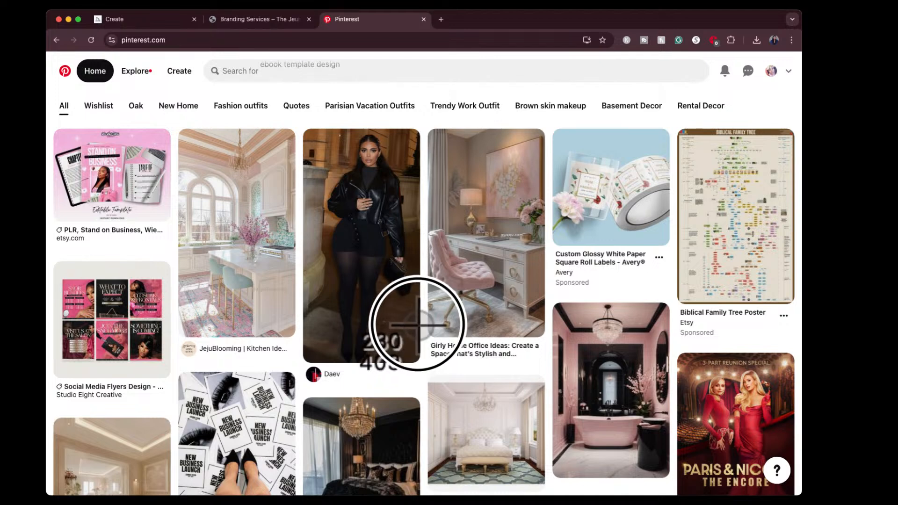
pyautogui.press('Escape')
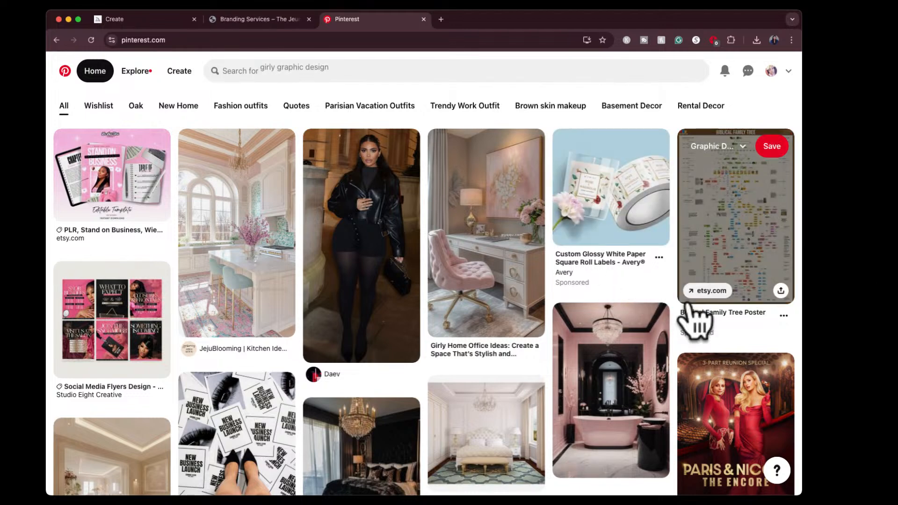
pyautogui.press('super+shift+4')
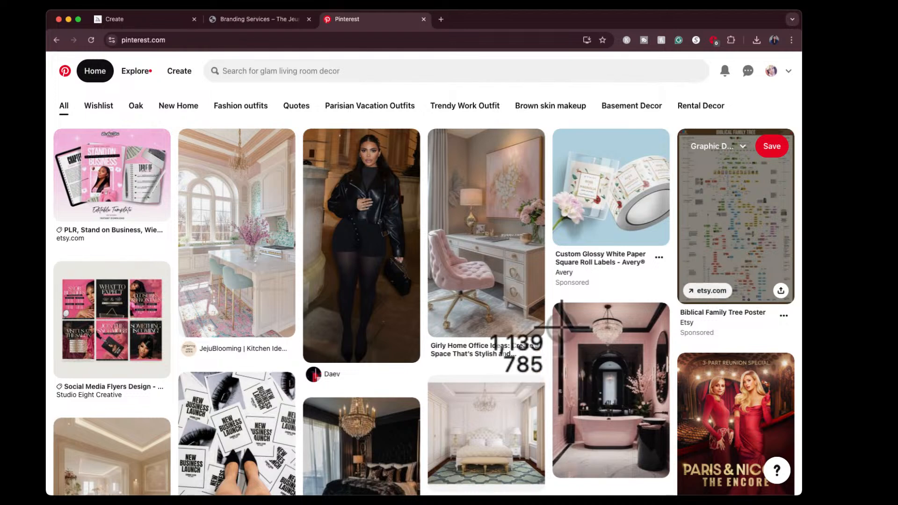
pyautogui.moveTo(555, 307); pyautogui.dragTo(667, 469)
# - Browse further down the feed, mark out a screenshot area over the pink cardigan and boots outfit picture, and cancel it
pyautogui.scroll(-7, 674, 486)
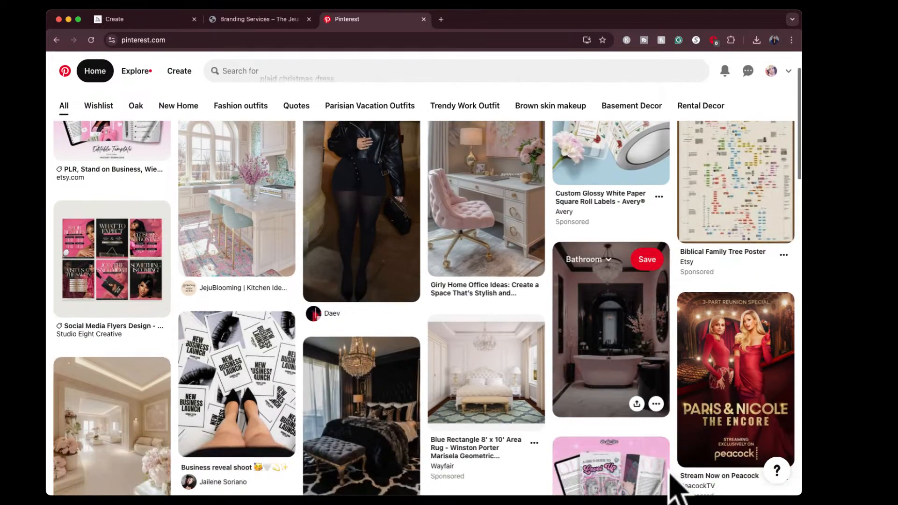
pyautogui.scroll(-4, 674, 486)
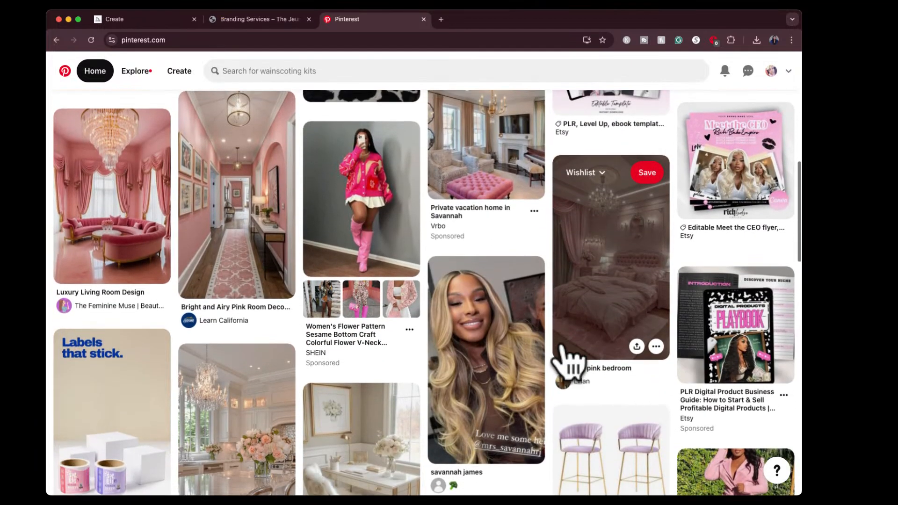
pyautogui.scroll(1, 411, 217)
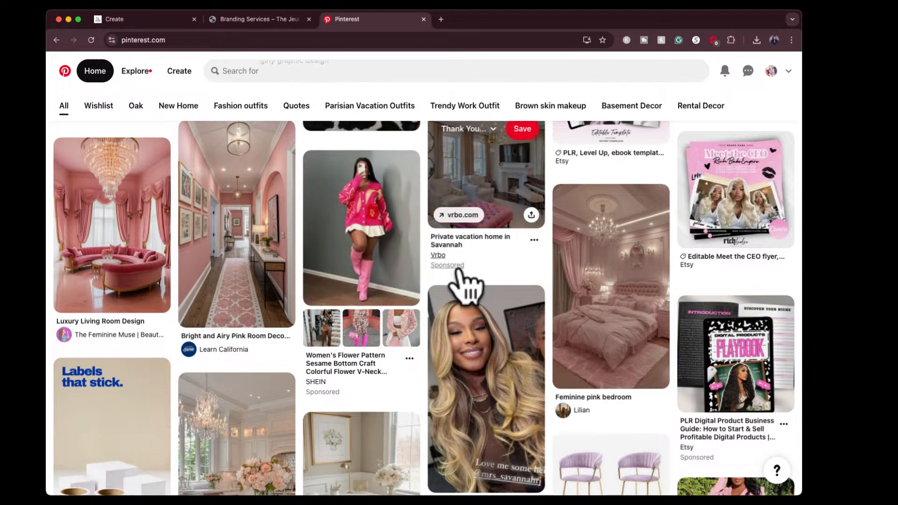
pyautogui.press('super+shift+4')
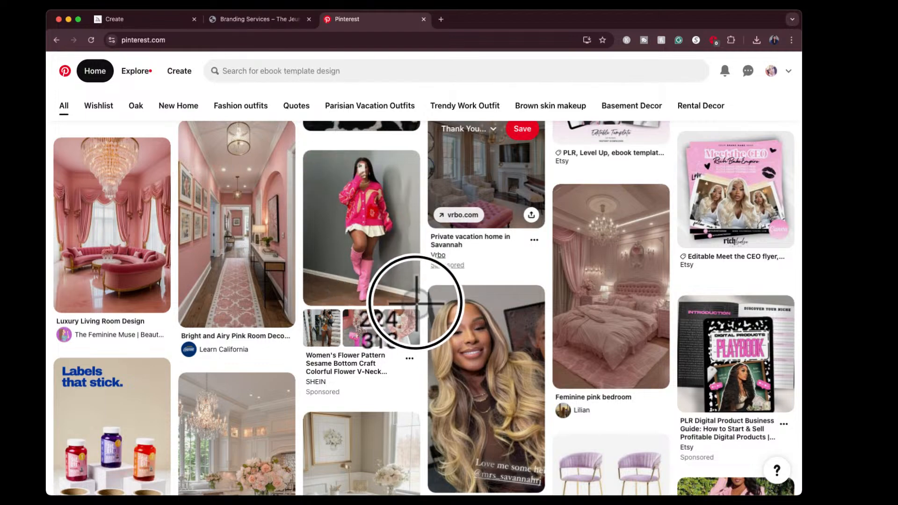
pyautogui.press('Escape')
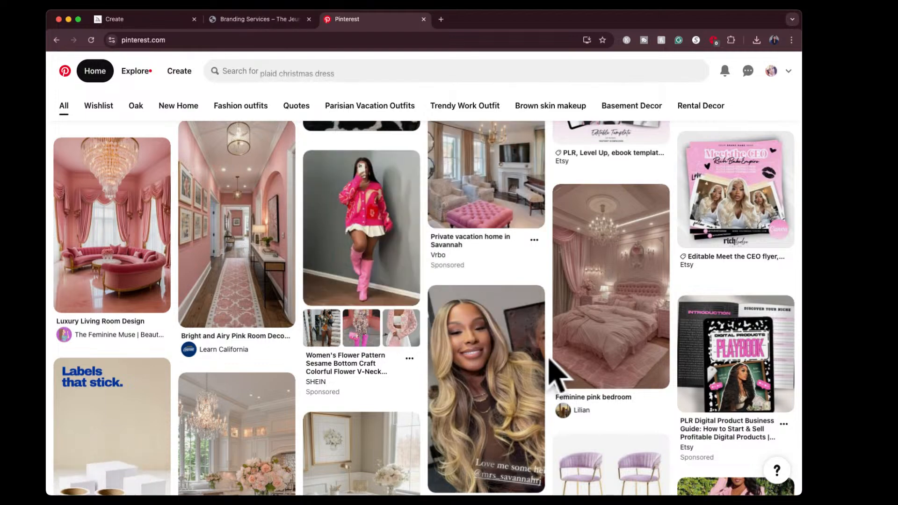
# - Find the Cute Valentine Nail Art Design picture, mark out a screenshot area over it, and cancel the capture
pyautogui.scroll(-6, 556, 371)
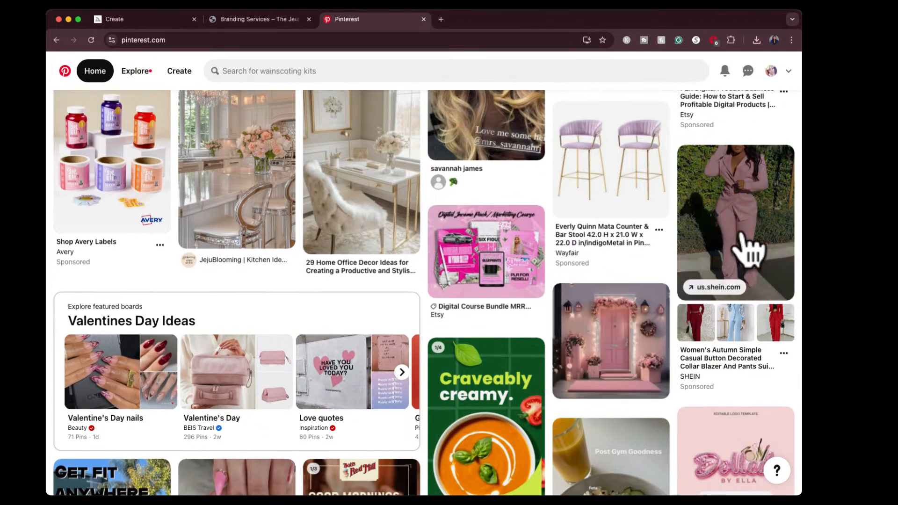
pyautogui.scroll(-6, 566, 354)
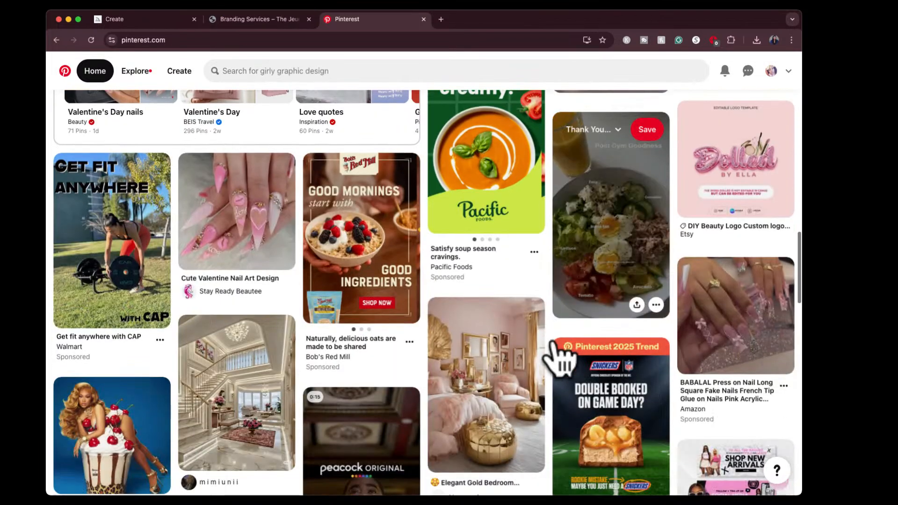
pyautogui.scroll(2, 562, 355)
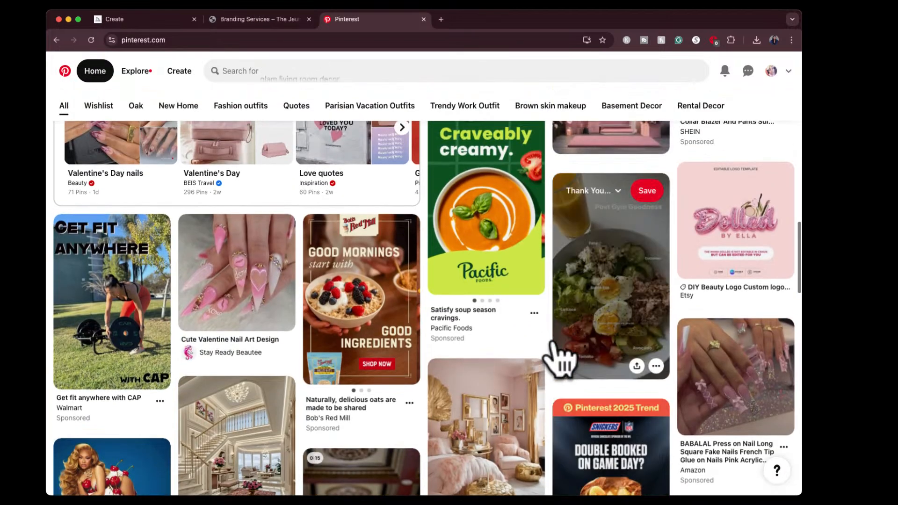
pyautogui.press('super+shift+4')
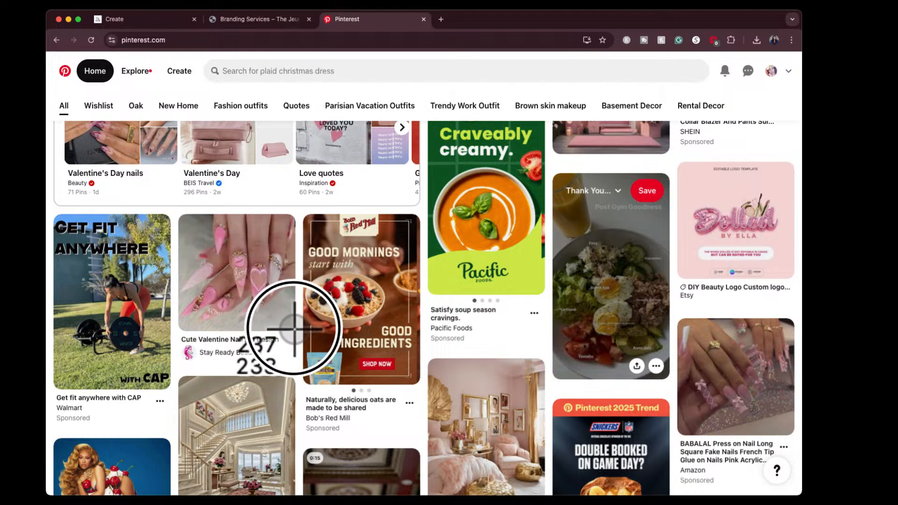
pyautogui.press('Escape')
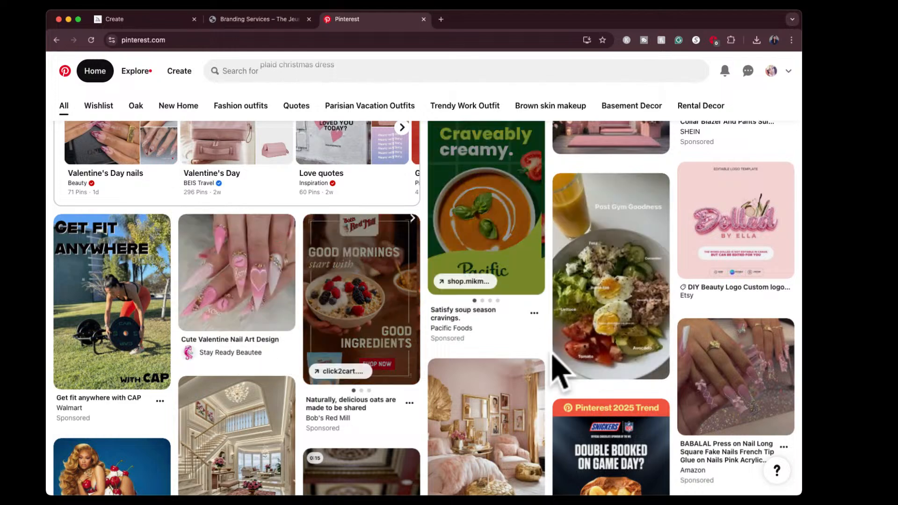
# - Browse further down the Pinterest home feed and examine the outfit, interior, nail and car pictures for ones worth describing
pyautogui.scroll(-10, 484, 412)
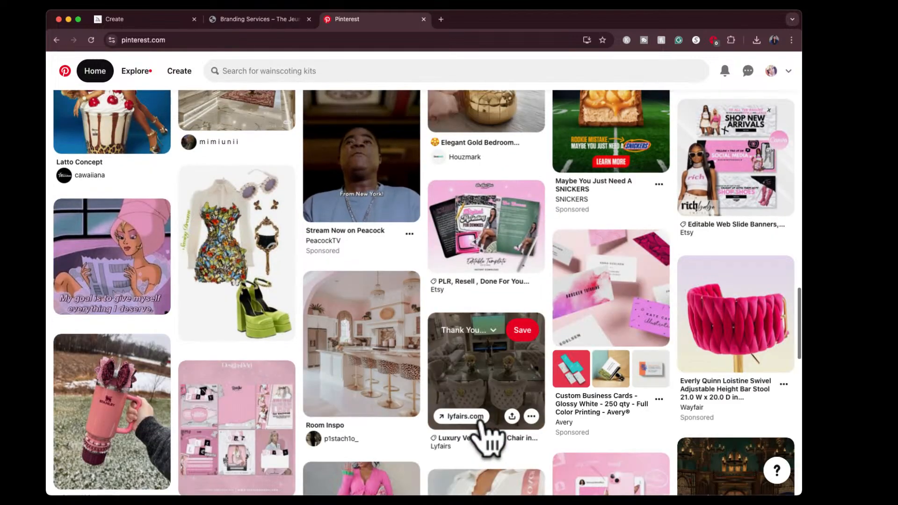
pyautogui.scroll(-5, 484, 437)
pyautogui.scroll(-3, 486, 428)
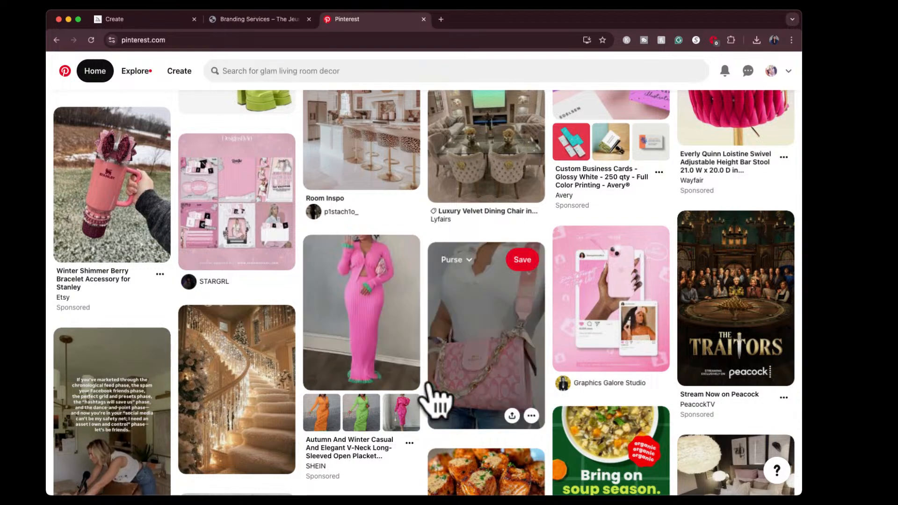
pyautogui.scroll(-5, 435, 395)
pyautogui.scroll(2, 432, 395)
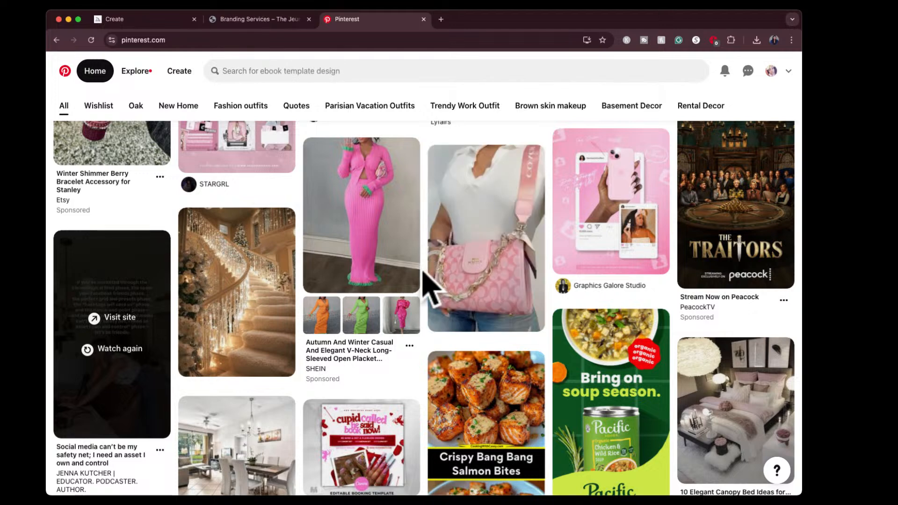
pyautogui.scroll(-3, 430, 286)
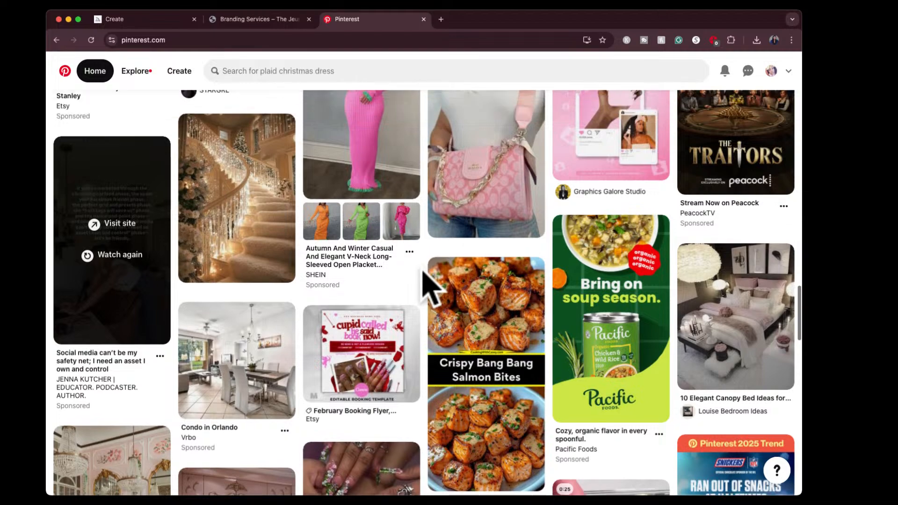
pyautogui.scroll(-2, 430, 286)
pyautogui.scroll(-1, 429, 286)
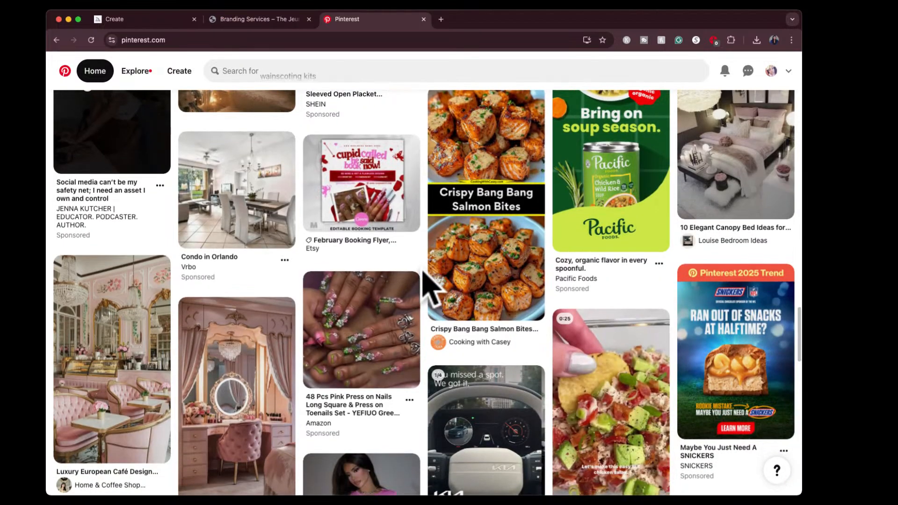
pyautogui.scroll(-4, 430, 287)
pyautogui.scroll(-1, 424, 273)
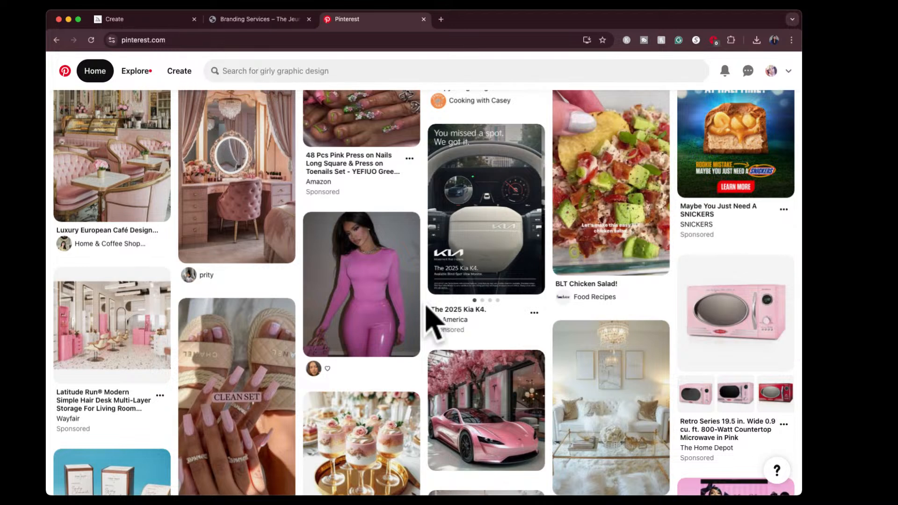
# - Cancel the screenshot started at the pink long-sleeved outfit picture and capture the pink sports car picture instead
pyautogui.press('super+shift+4')
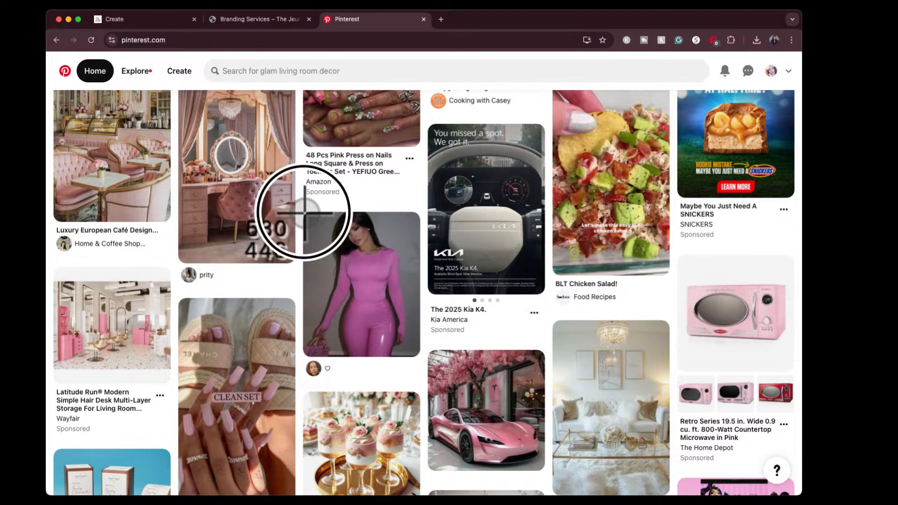
pyautogui.press('Escape')
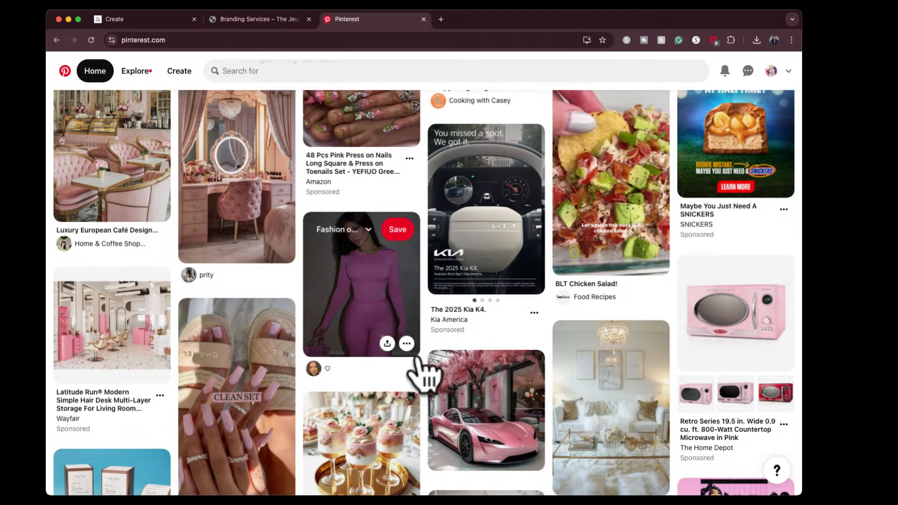
pyautogui.scroll(-2, 487, 300)
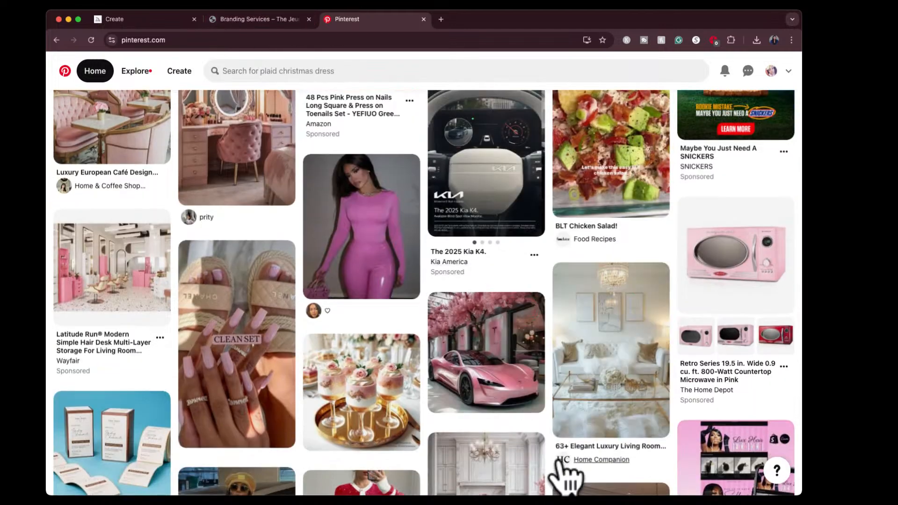
pyautogui.press('super+shift+4')
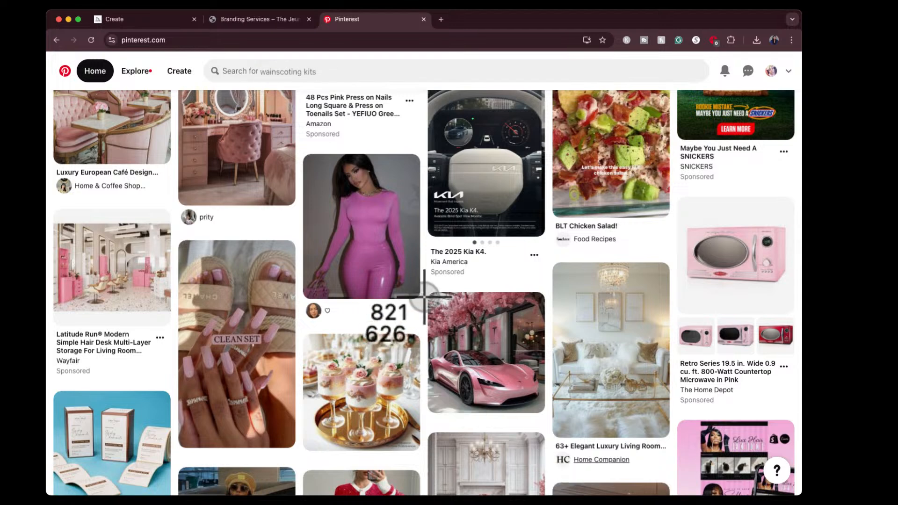
pyautogui.moveTo(428, 295); pyautogui.dragTo(546, 413)
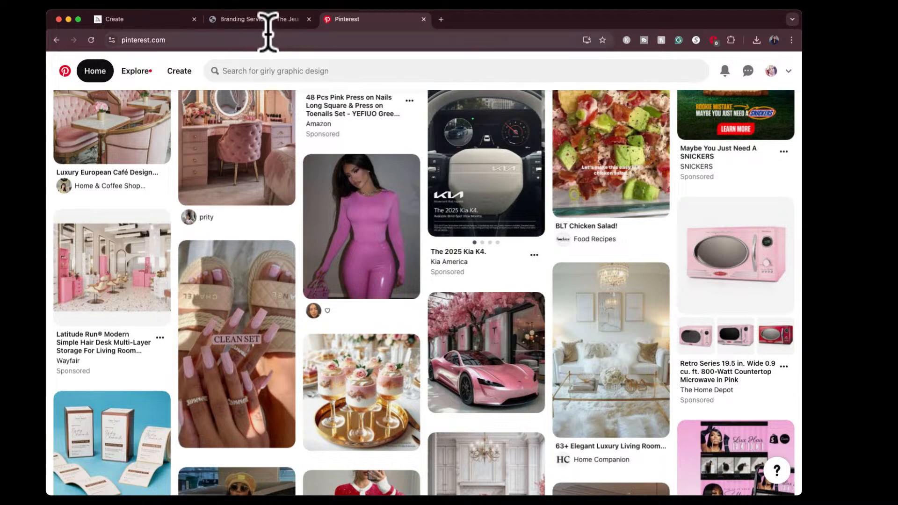
# - Switch to Midjourney and check the two submitting Describe jobs between the ballerina prompts and the celestial images
pyautogui.click(158, 21)
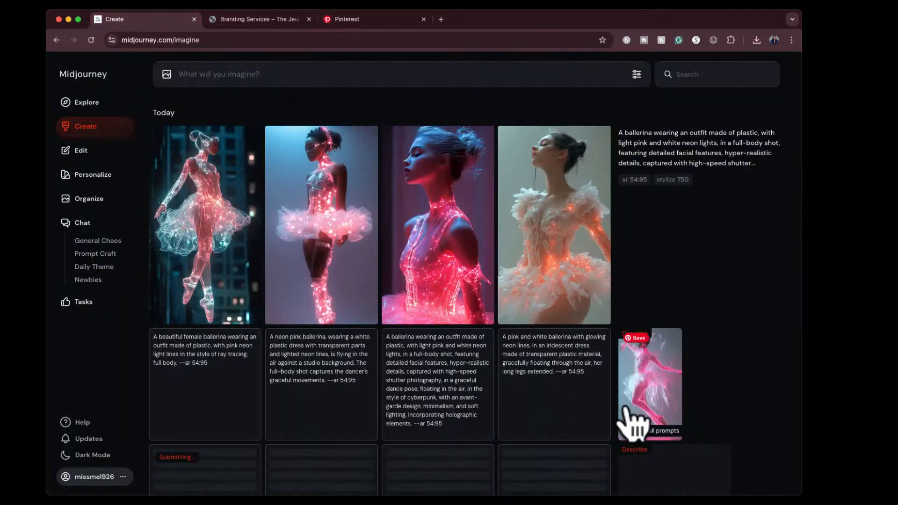
pyautogui.scroll(-6, 633, 424)
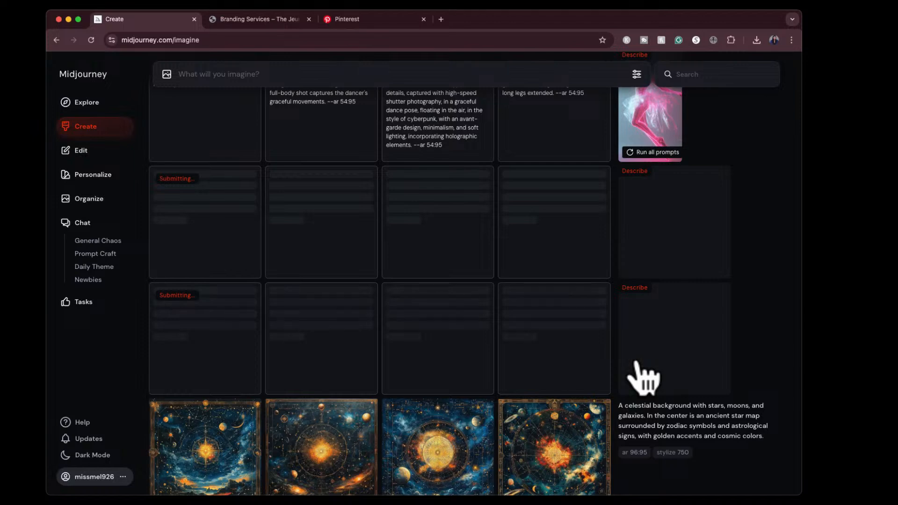
pyautogui.scroll(-6, 644, 379)
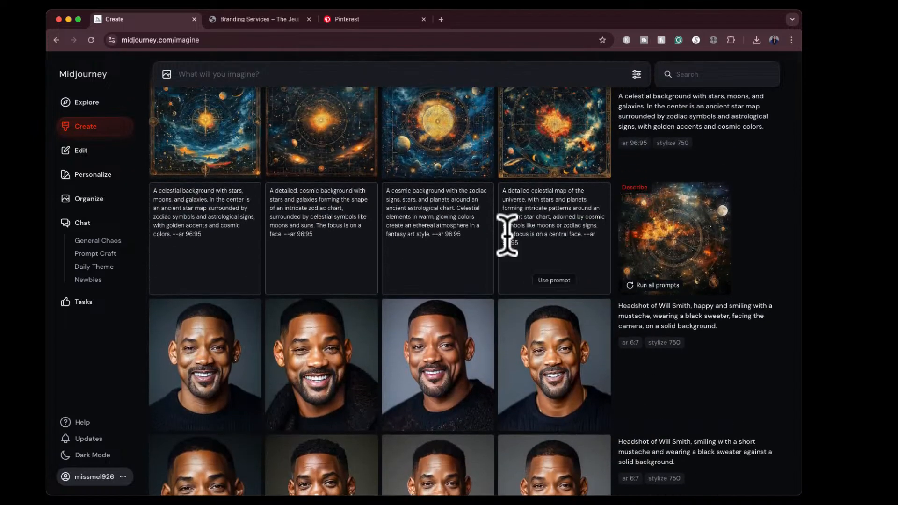
pyautogui.scroll(8, 518, 227)
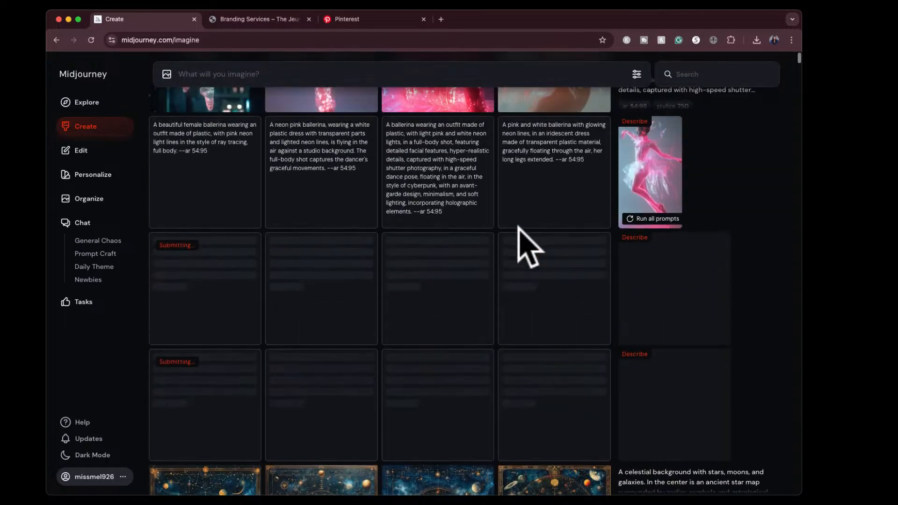
pyautogui.scroll(5, 520, 228)
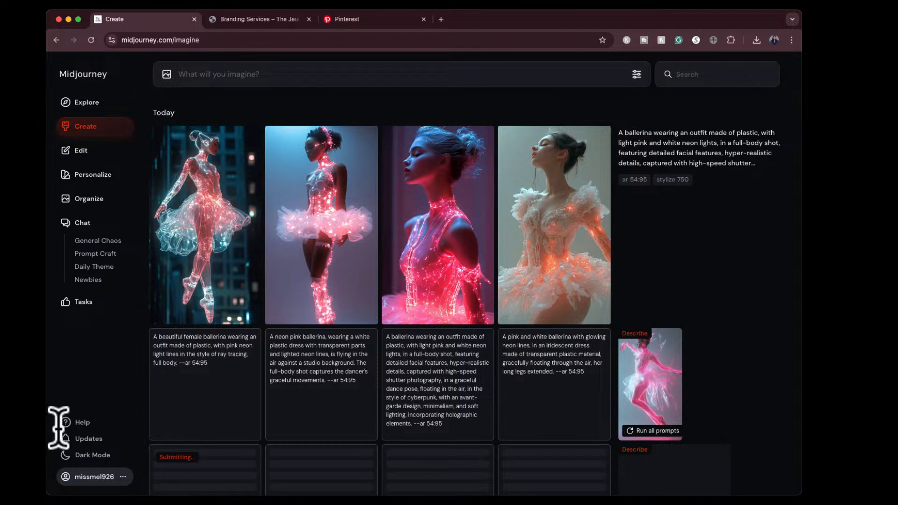
pyautogui.scroll(-2, 416, 421)
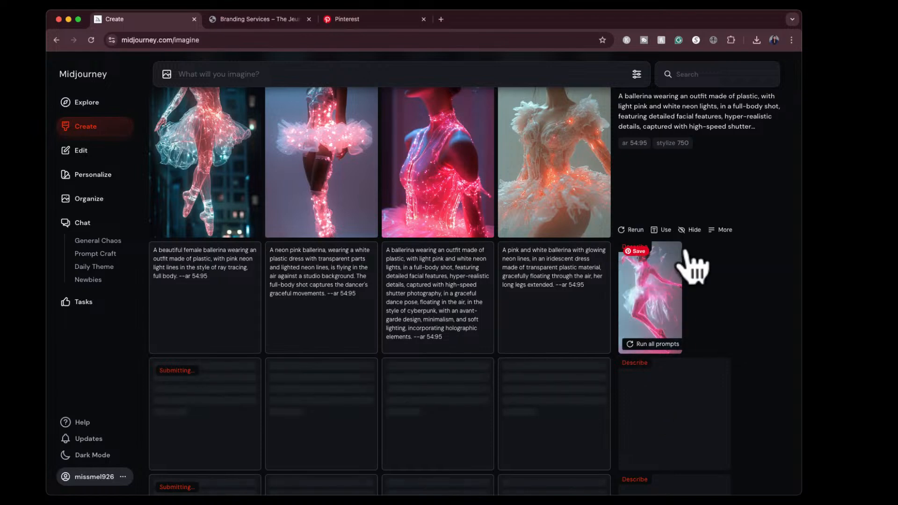
pyautogui.scroll(2, 414, 327)
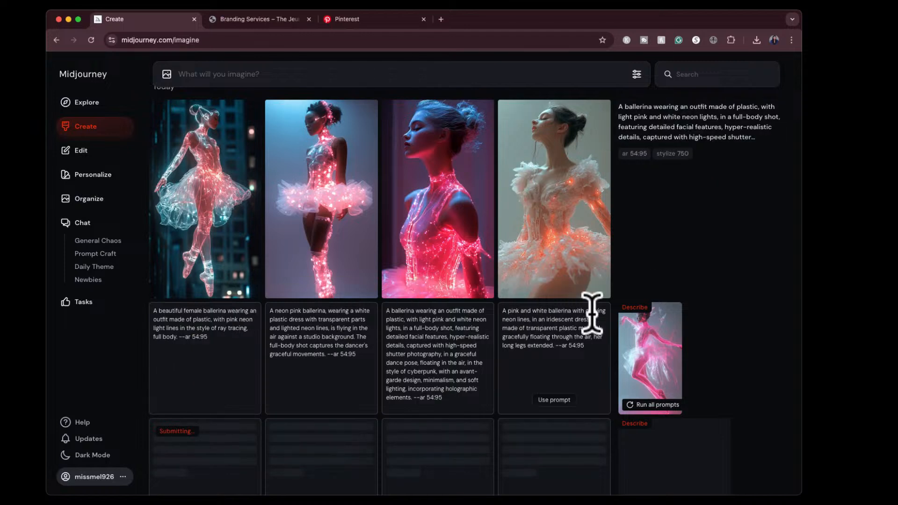
pyautogui.scroll(-5, 642, 360)
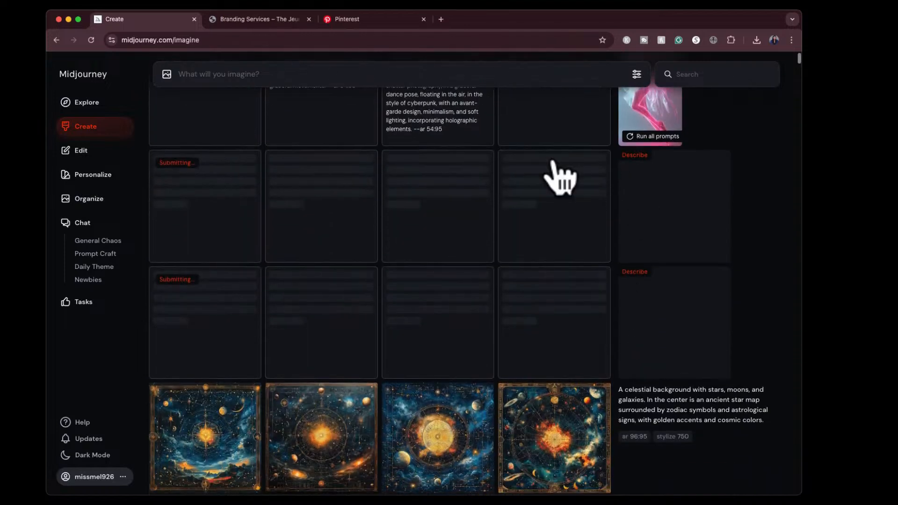
# - Reload the Midjourney Create page and look through the listed creations down to yesterday's headshots and back to the newest
pyautogui.click(91, 40)
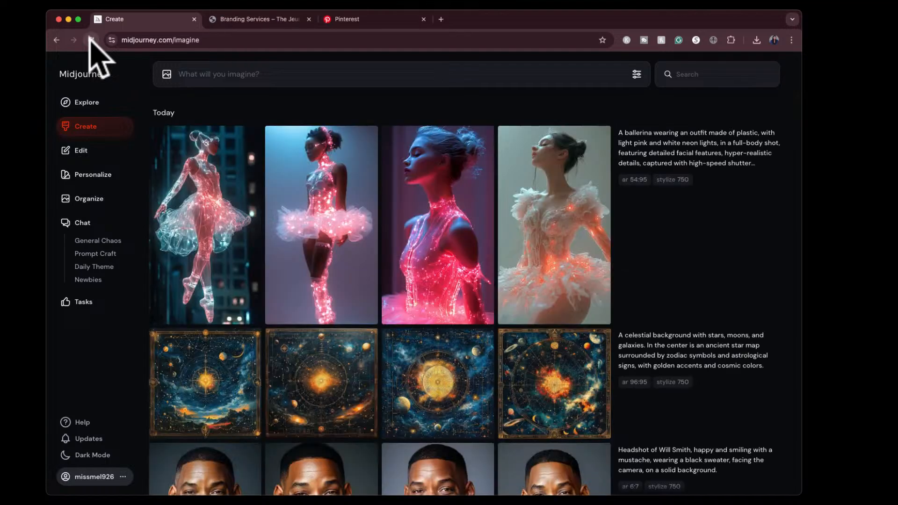
pyautogui.scroll(-7, 335, 229)
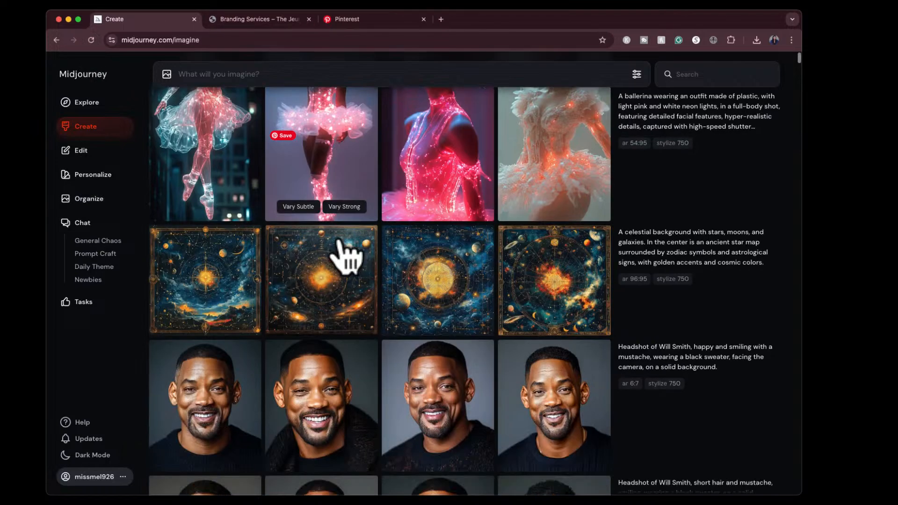
pyautogui.scroll(-9, 344, 256)
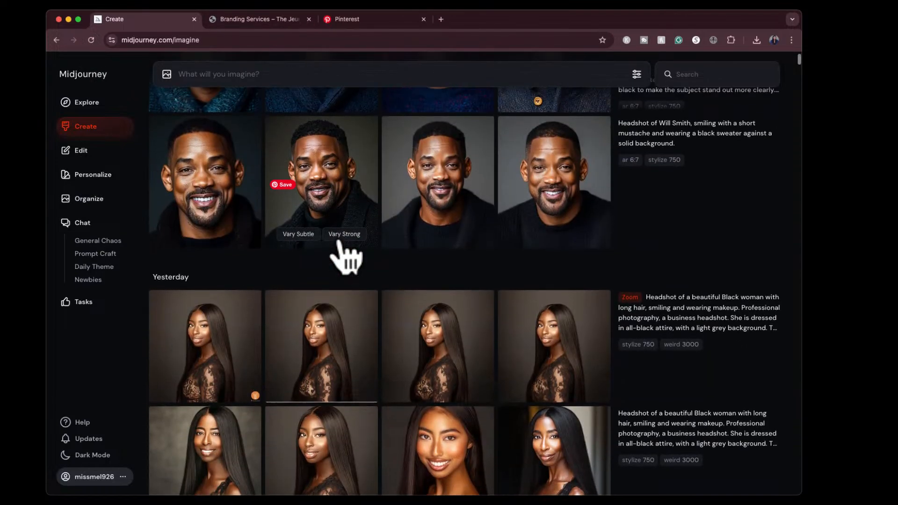
pyautogui.scroll(2, 345, 255)
pyautogui.scroll(10, 345, 256)
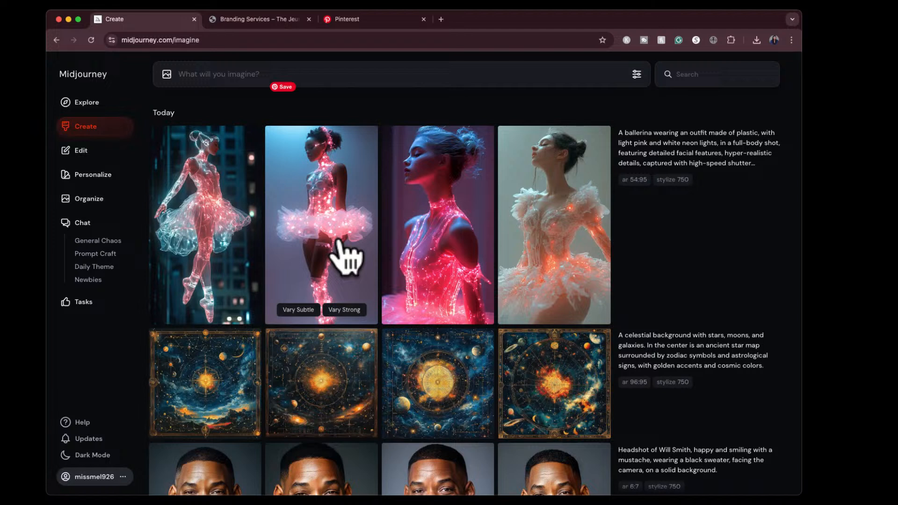
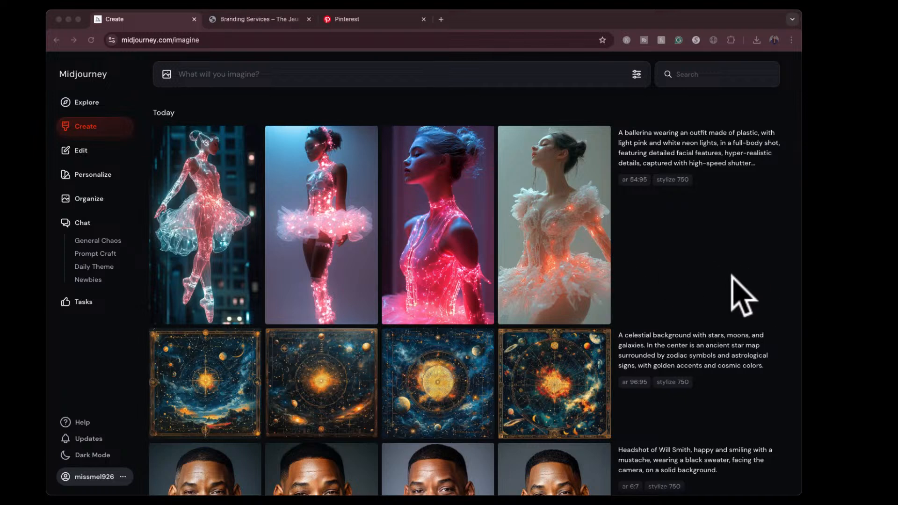
# - Describe the captured pink Valentine's nails screenshot, view the source picture enlarged, and generate images from all four suggested prompts
pyautogui.moveTo(728, 301); pyautogui.dragTo(373, 161)
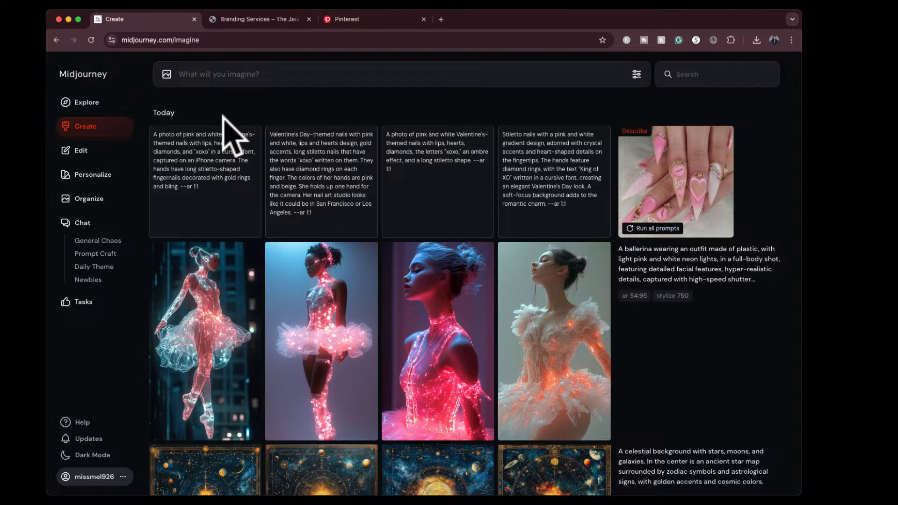
pyautogui.click(706, 192)
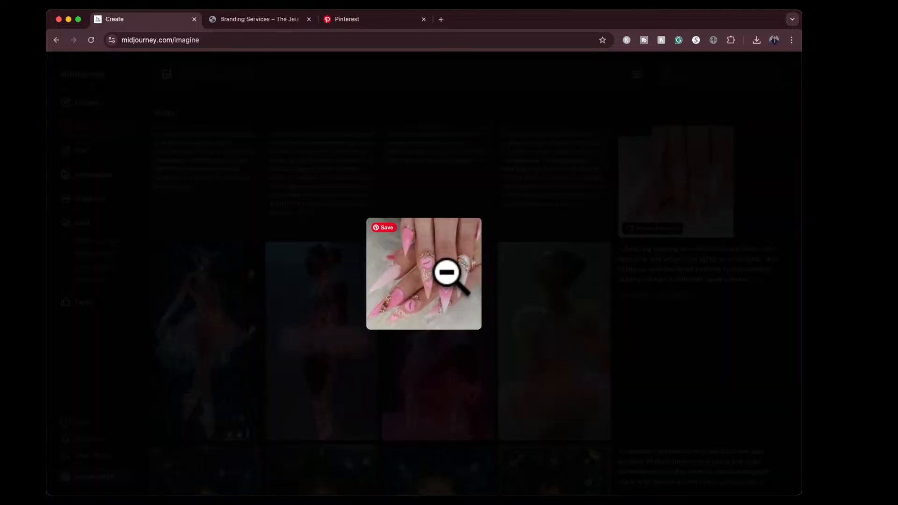
pyautogui.click(754, 170)
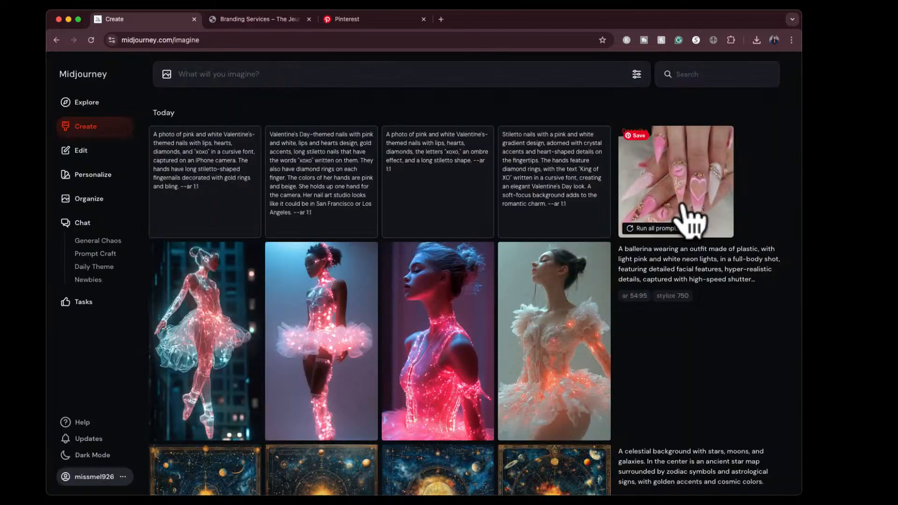
pyautogui.click(637, 229)
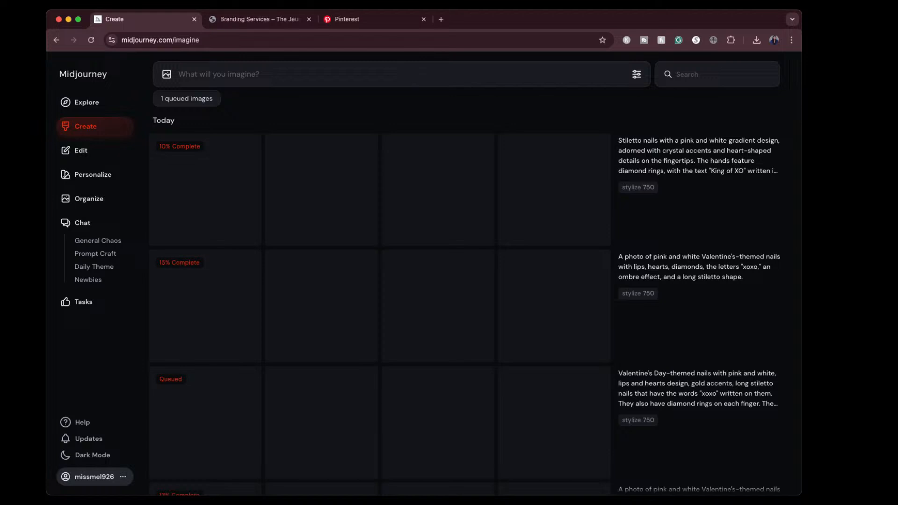
# - Check the progress of the four nail prompt jobs and look over their image rows alongside the described source picture
pyautogui.scroll(-3, 658, 233)
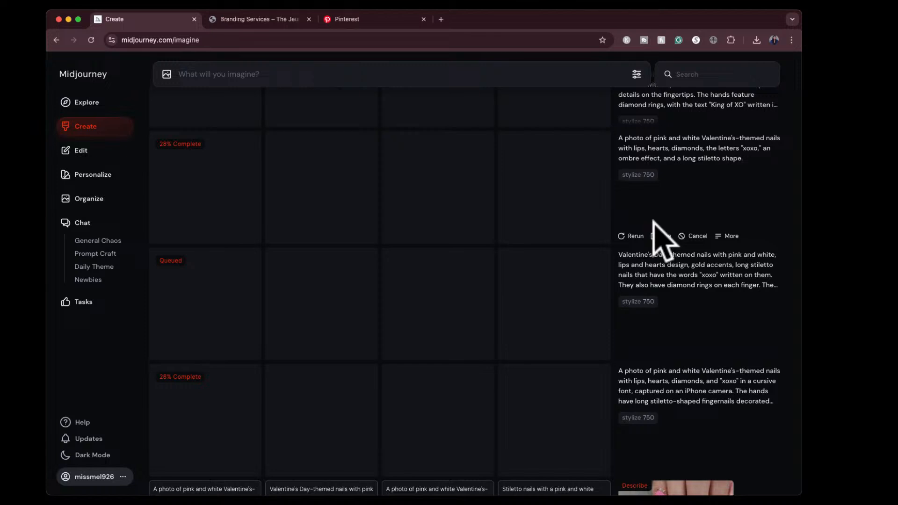
pyautogui.scroll(-5, 519, 314)
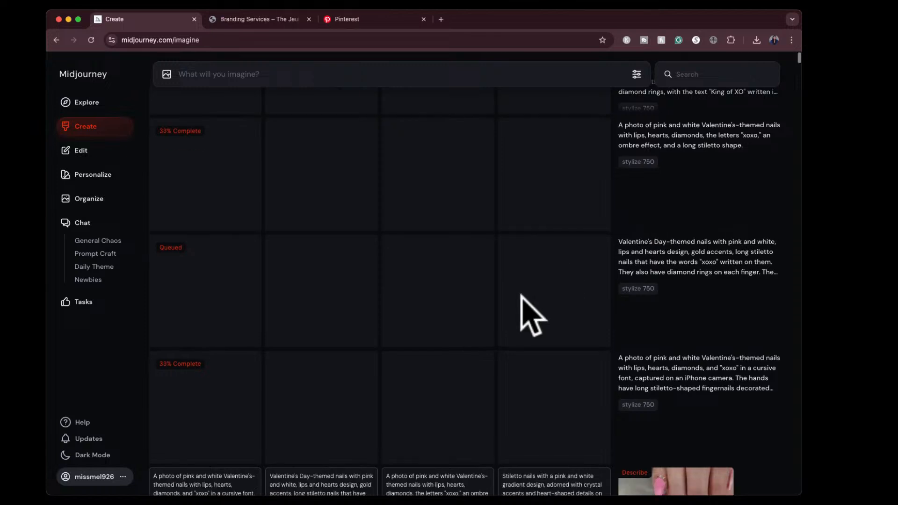
pyautogui.scroll(8, 525, 320)
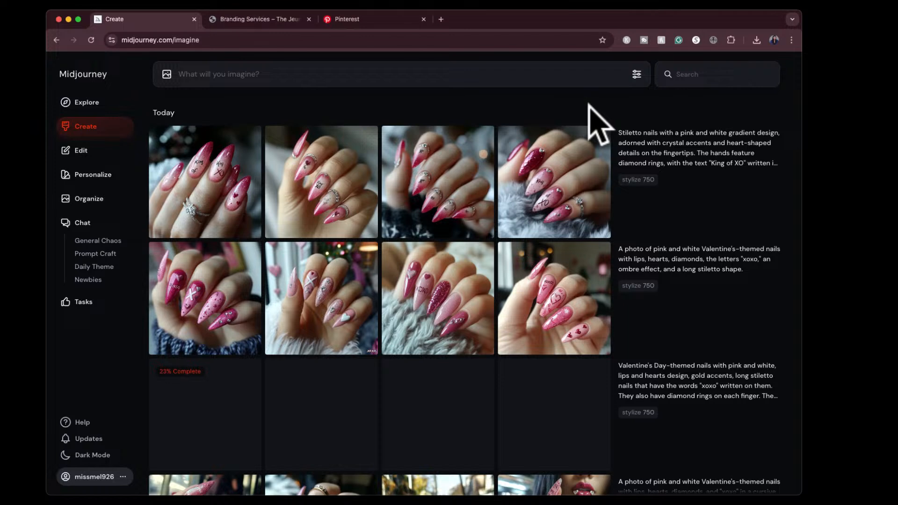
pyautogui.scroll(-4, 511, 311)
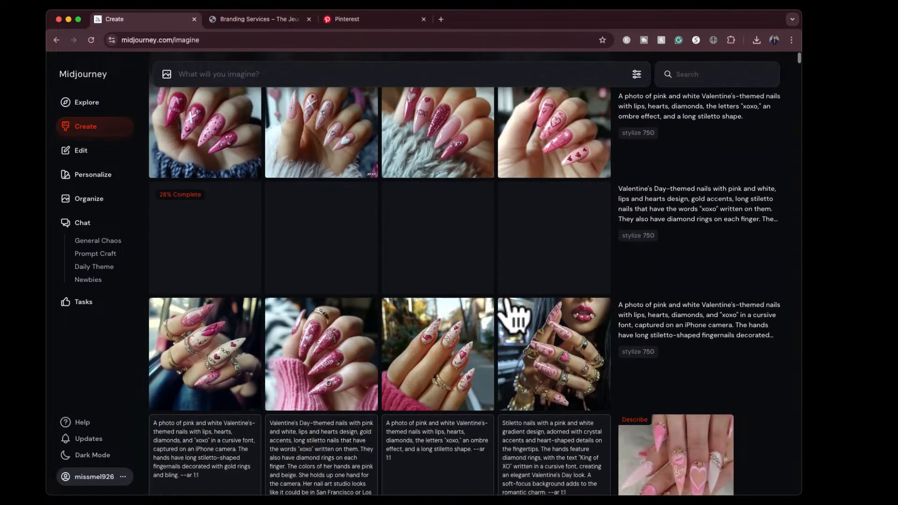
pyautogui.scroll(-3, 507, 293)
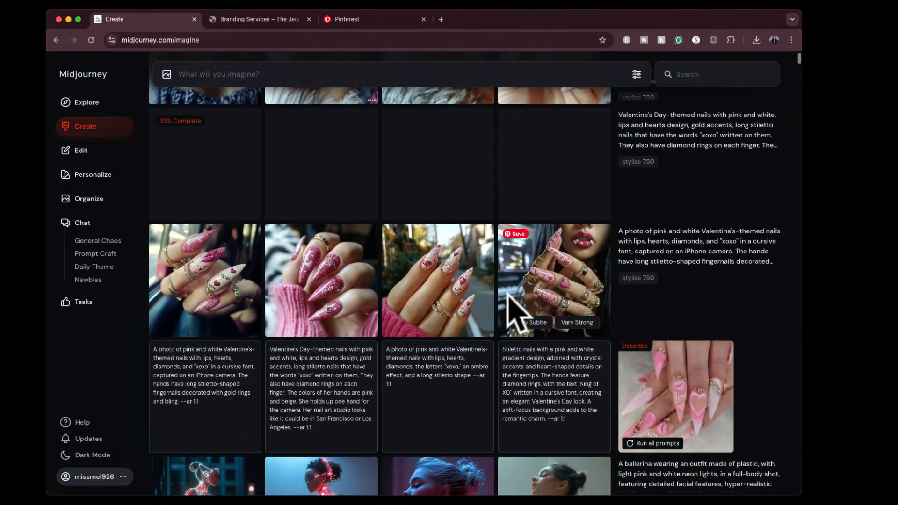
pyautogui.scroll(-2, 513, 316)
pyautogui.scroll(6, 513, 316)
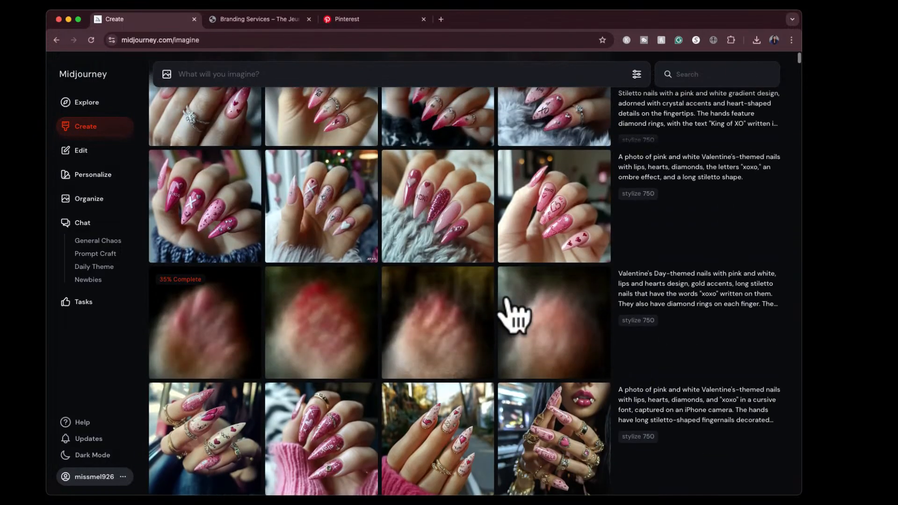
pyautogui.scroll(2, 513, 316)
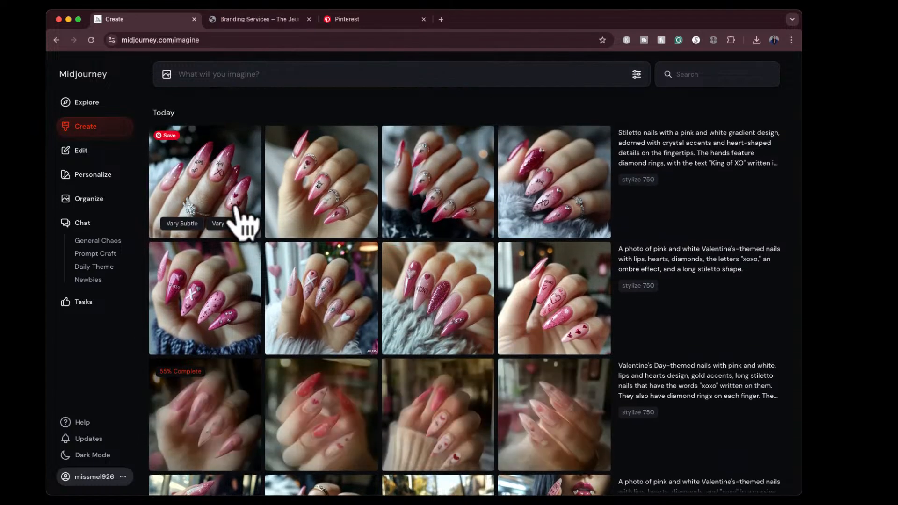
# - View the four "King of XO" stiletto nail images enlarged, one after another, starting with the first
pyautogui.click(218, 168)
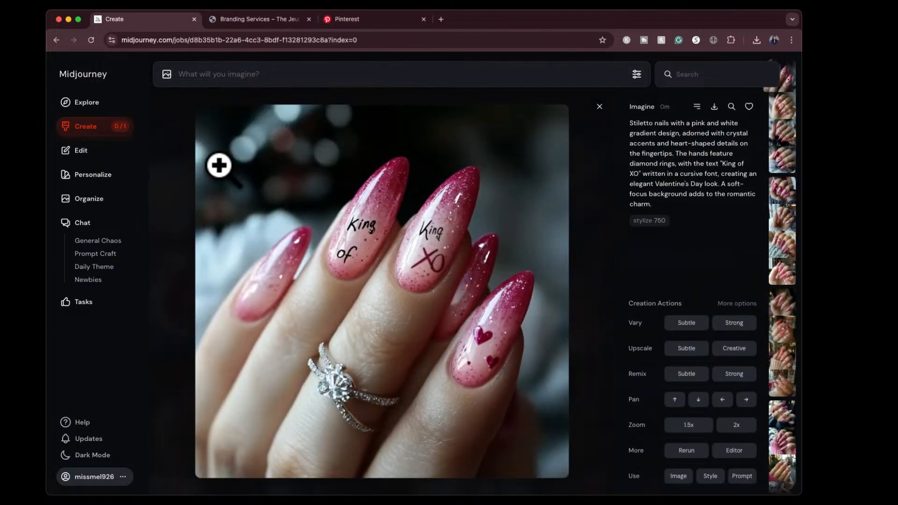
pyautogui.press('Right')
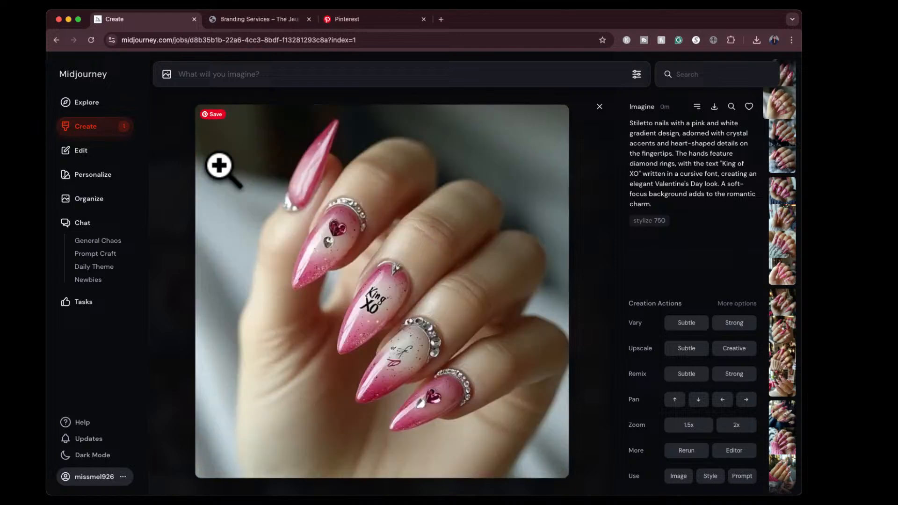
pyautogui.press('Right')
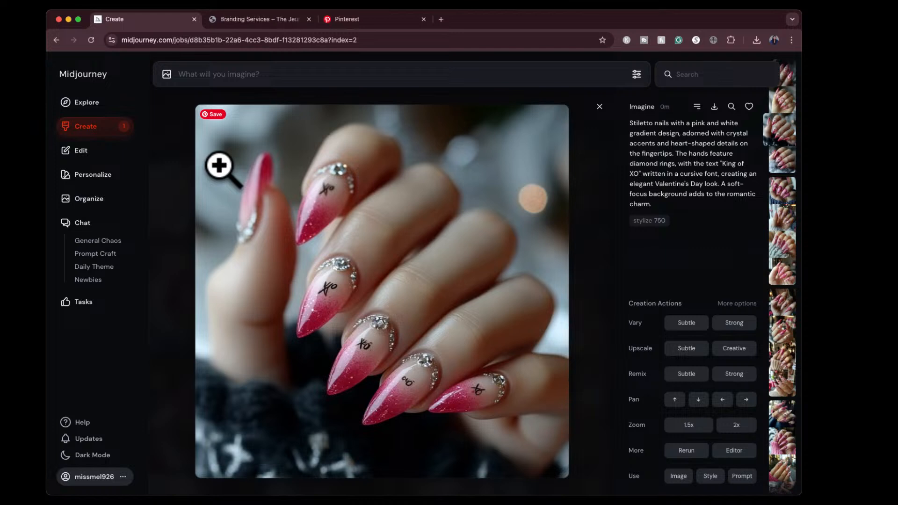
pyautogui.press('Right')
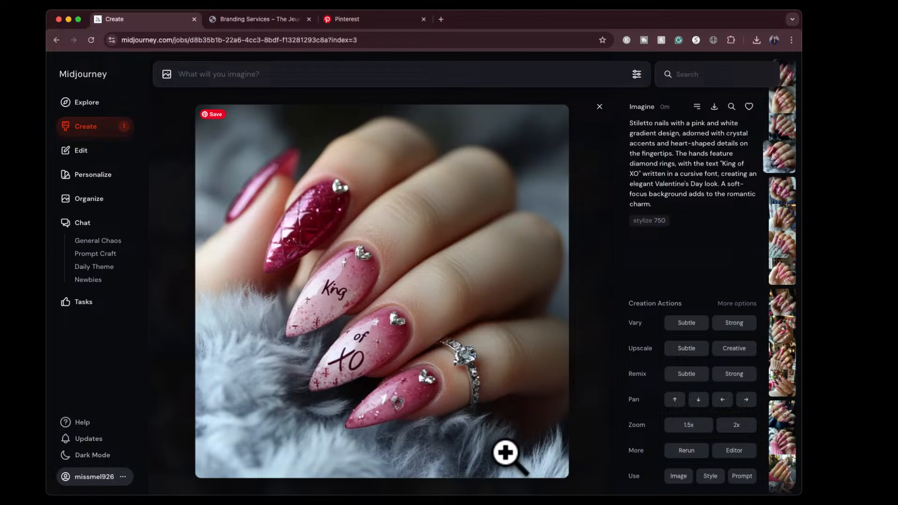
# - View the four images of the ombre "xoxo" nails prompt one by one, magnifying the second one
pyautogui.press('Down')
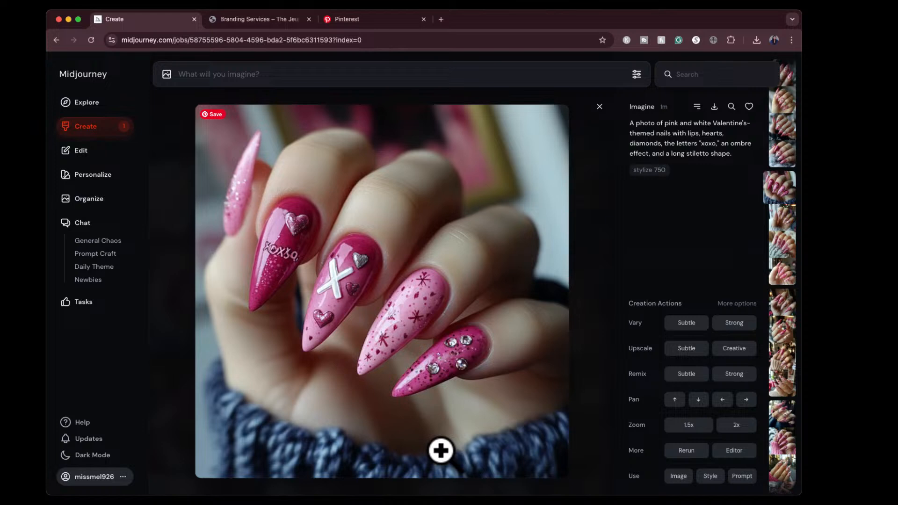
pyautogui.press('Right')
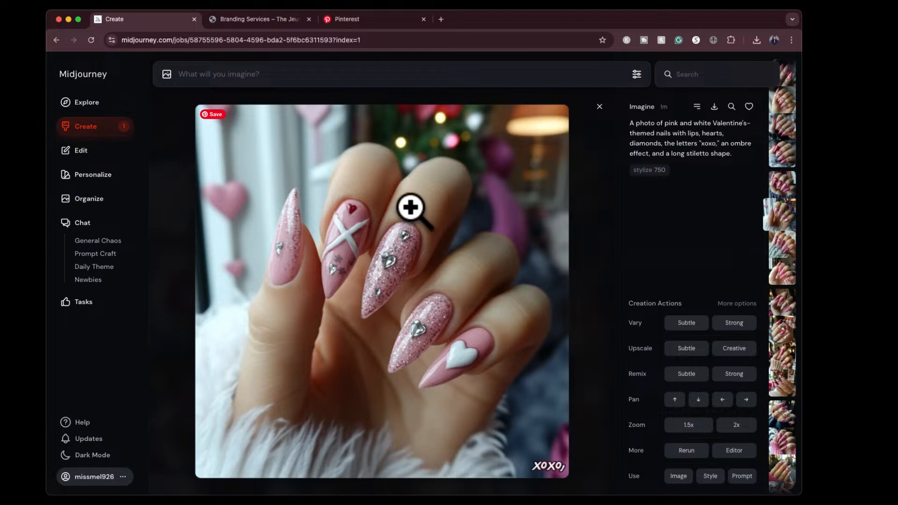
pyautogui.click(395, 224)
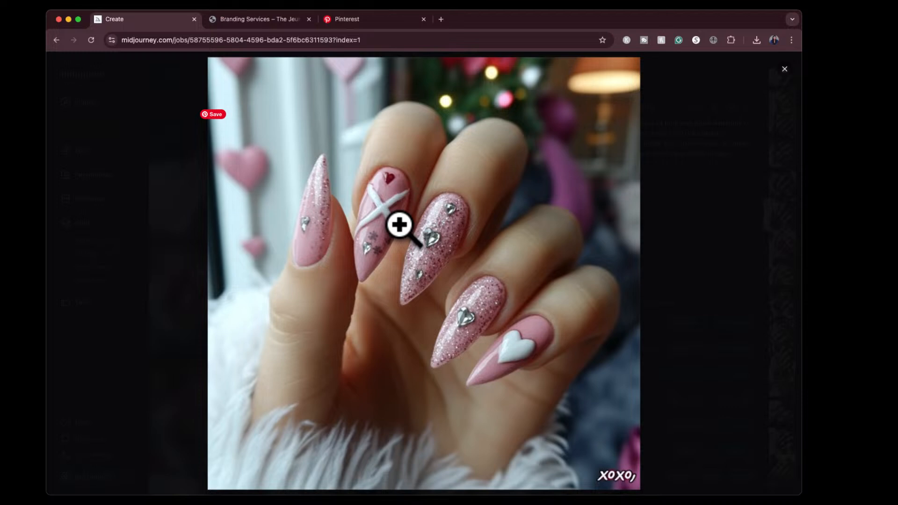
pyautogui.click(400, 225)
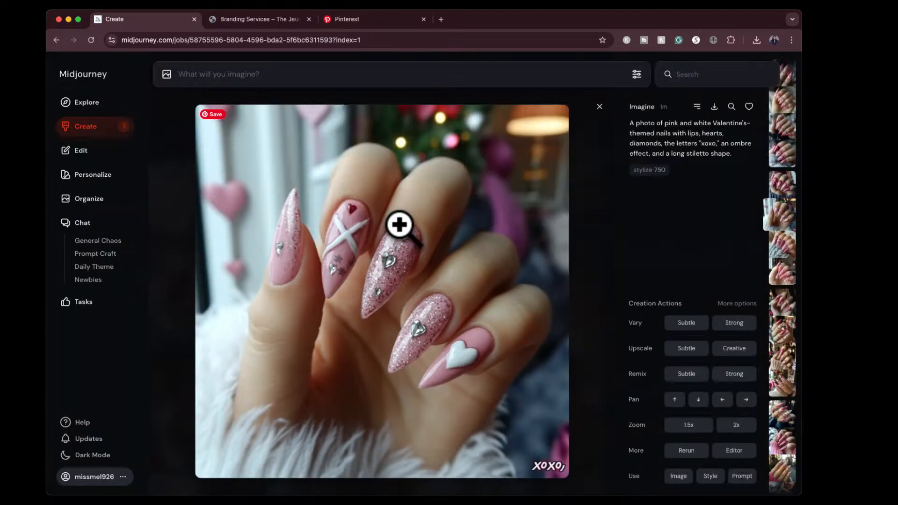
pyautogui.press('Right')
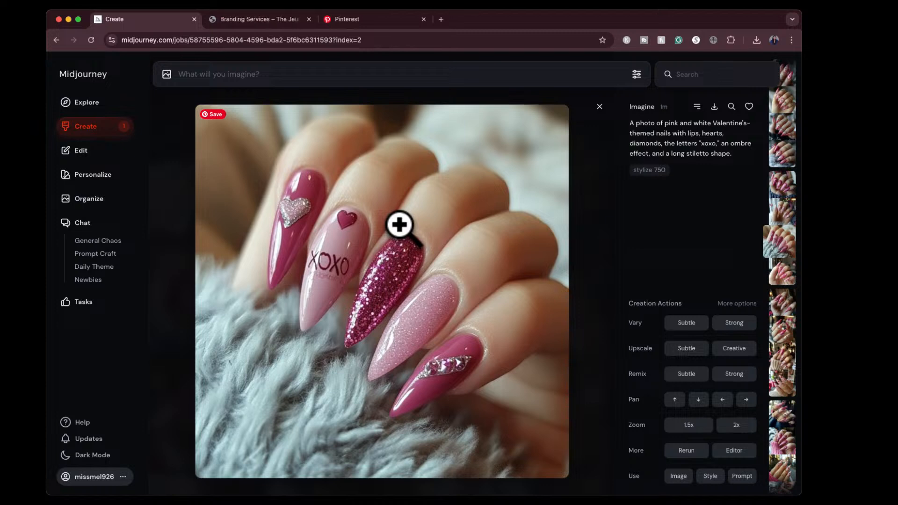
pyautogui.press('Right')
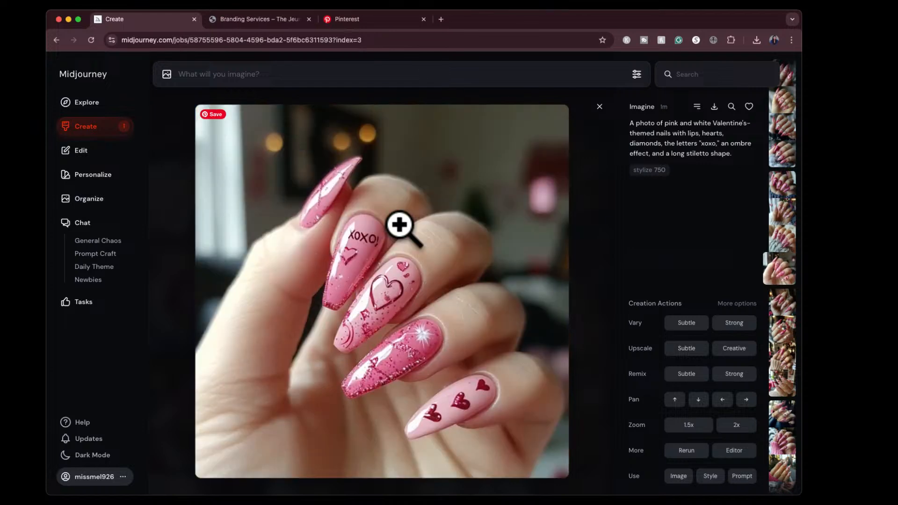
# - Look through the enlarged images of the gold-accent nails and iPhone-camera nails prompts, and return to the creations list
pyautogui.press('Right')
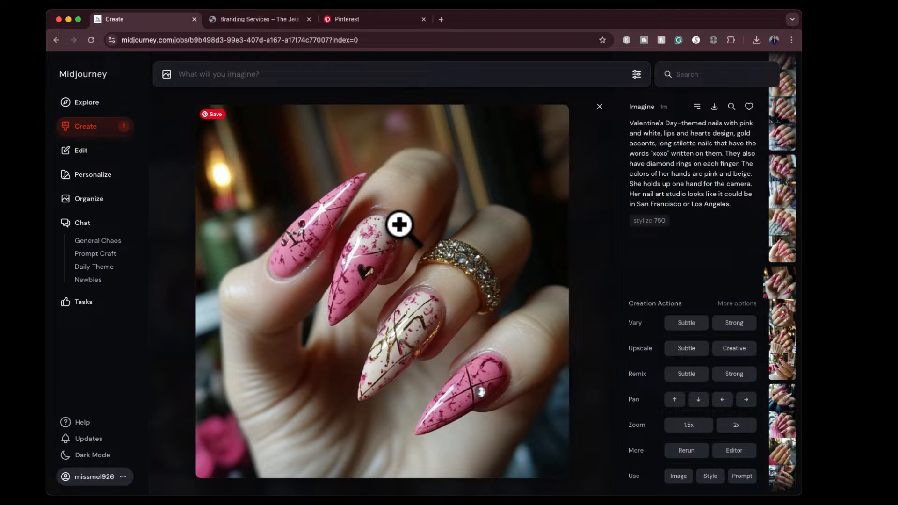
pyautogui.press('Right')
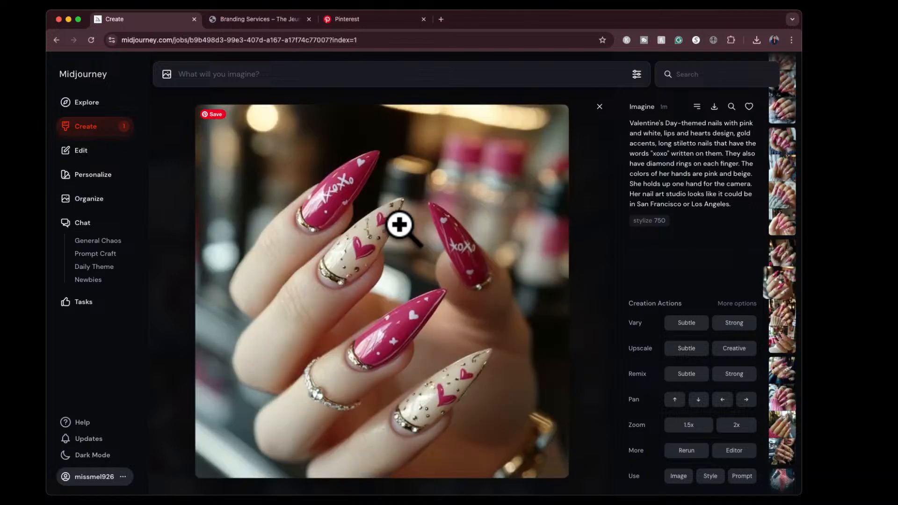
pyautogui.press('Right')
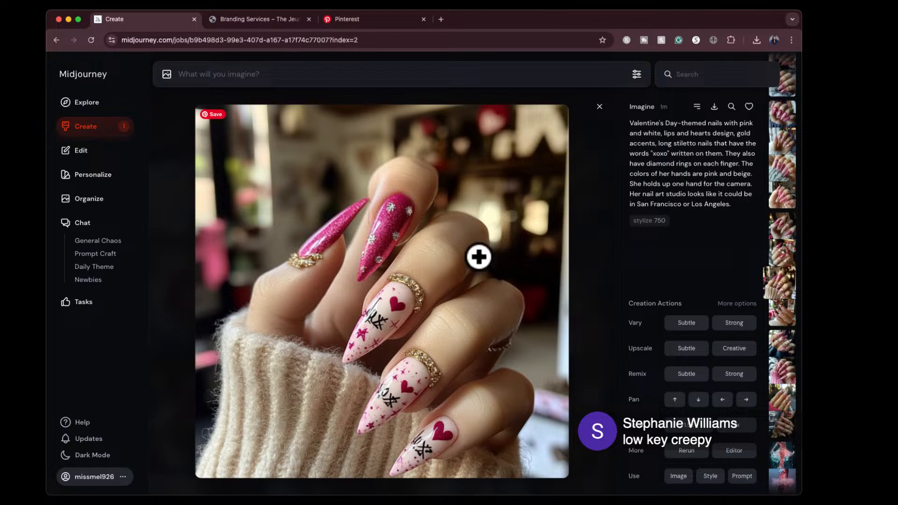
pyautogui.press('Right')
pyautogui.press('Right')
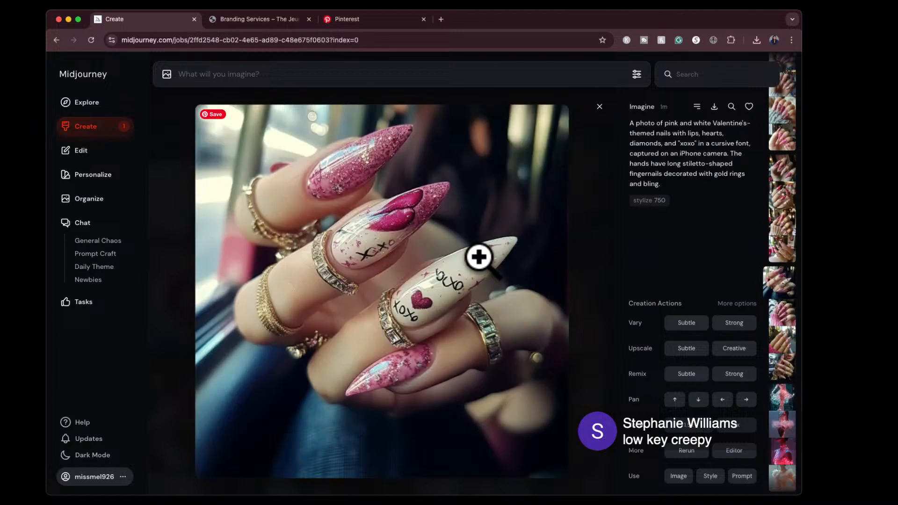
pyautogui.press('Right')
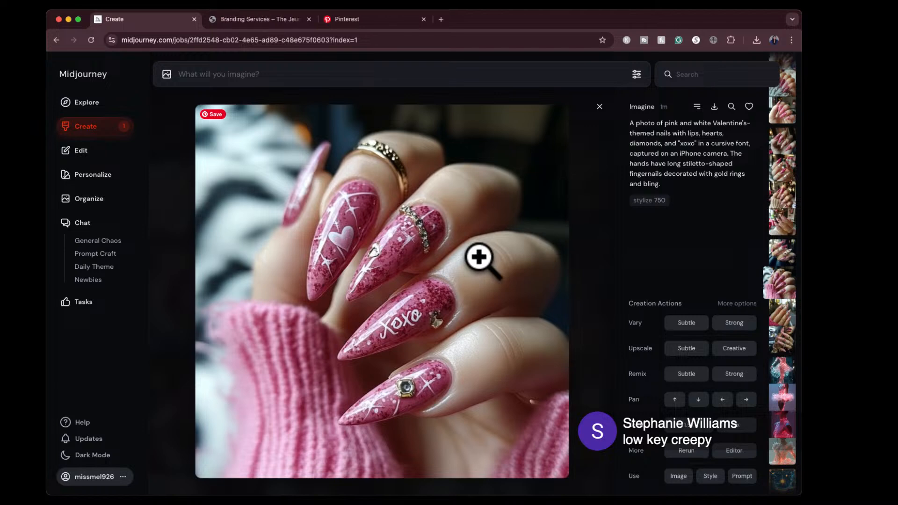
pyautogui.press('Down')
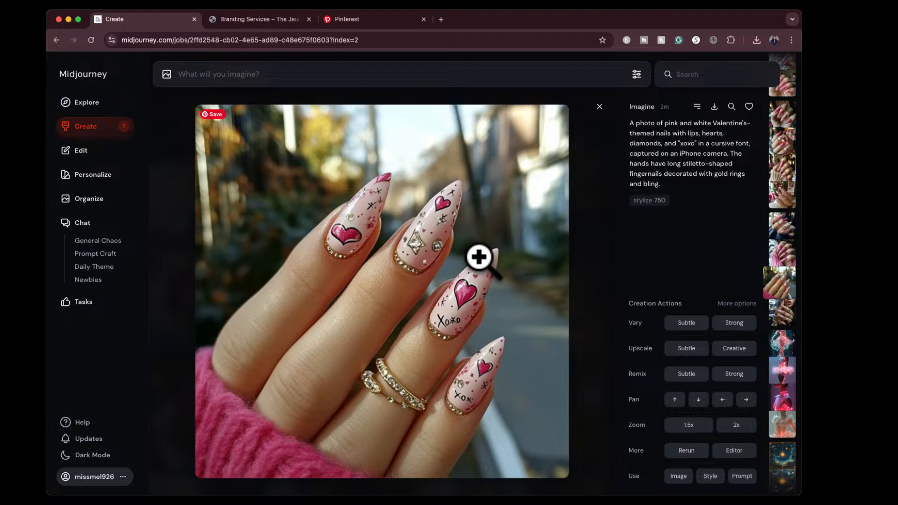
pyautogui.click(599, 108)
# - Describe the captured pink sports car screenshot and generate images from the suggested rose gold Tesla on display prompt
pyautogui.moveTo(478, 226)
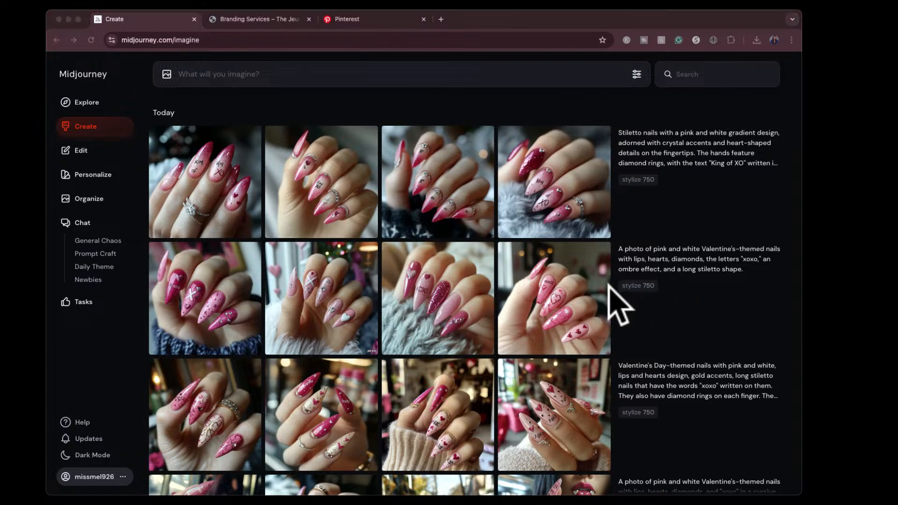
pyautogui.moveTo(607, 286); pyautogui.dragTo(412, 161)
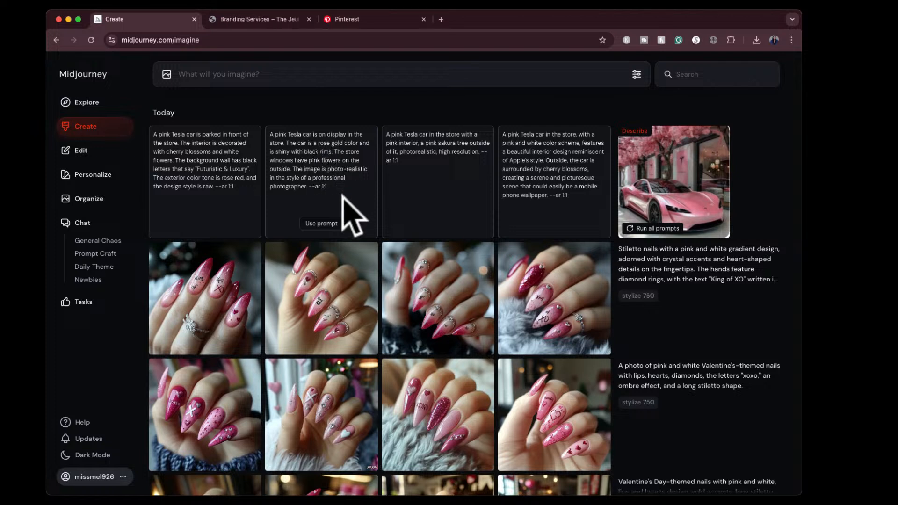
pyautogui.click(320, 224)
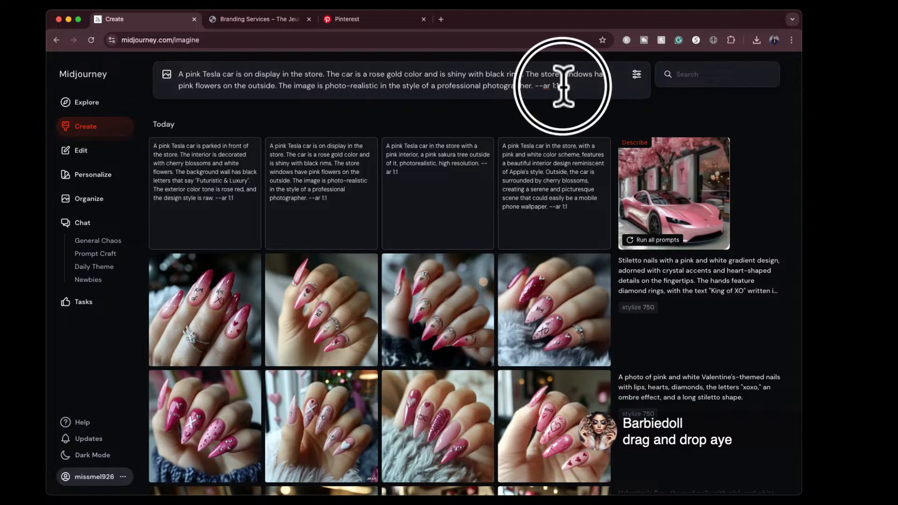
pyautogui.press('Return')
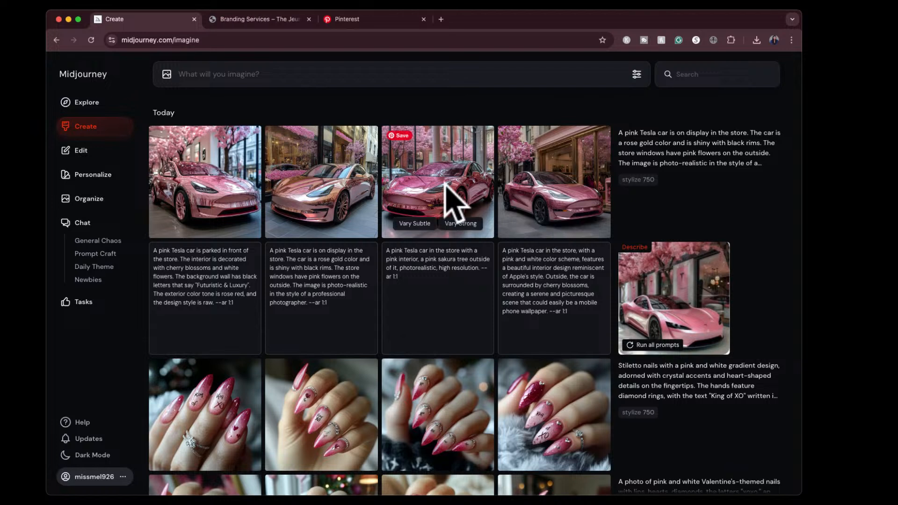
# - View the four generated pink Tesla images enlarged, from the first through to the last
pyautogui.click(204, 168)
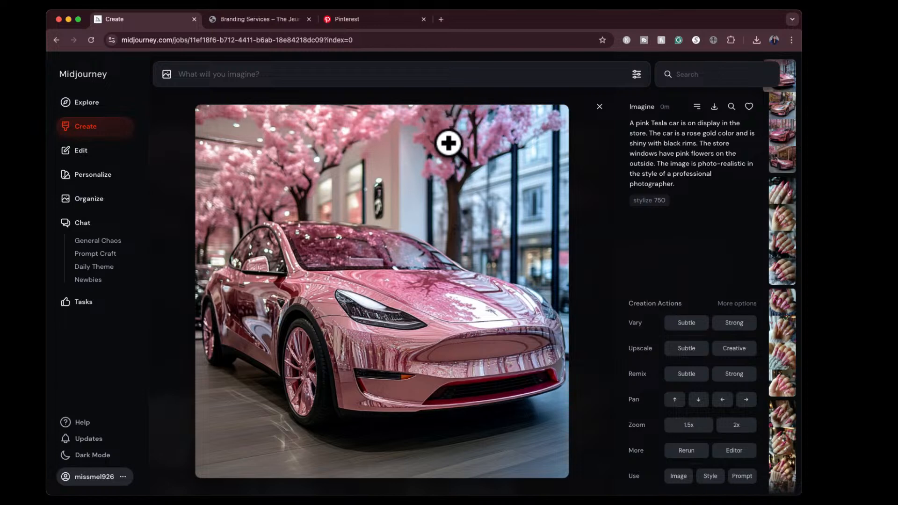
pyautogui.press('Right')
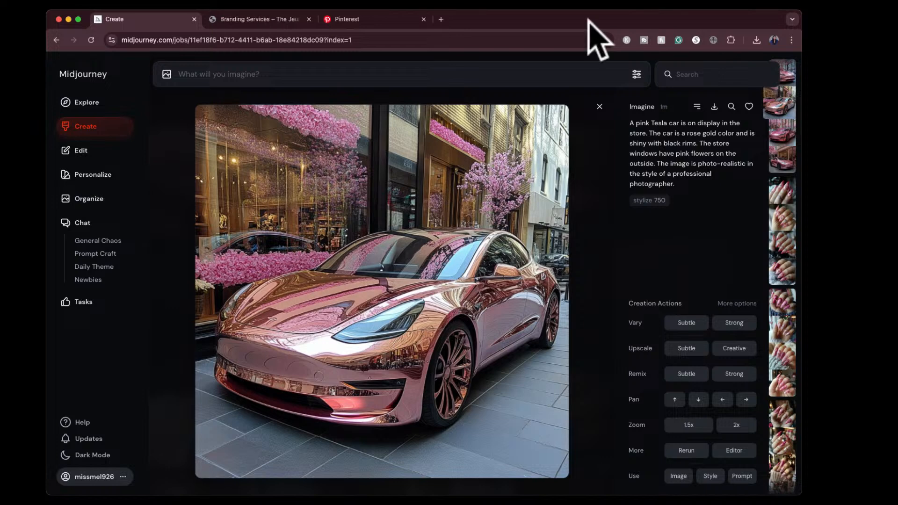
pyautogui.press('Right')
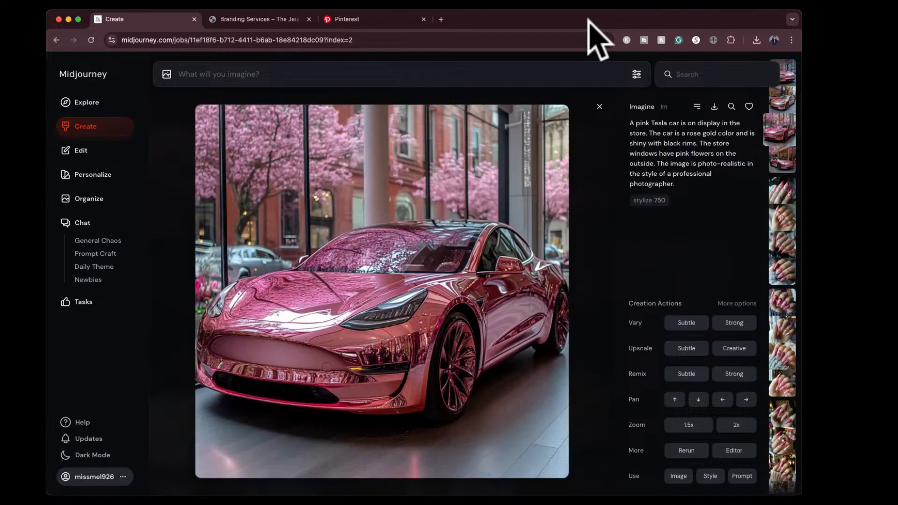
pyautogui.press('Right')
pyautogui.press('Left')
pyautogui.press('Right')
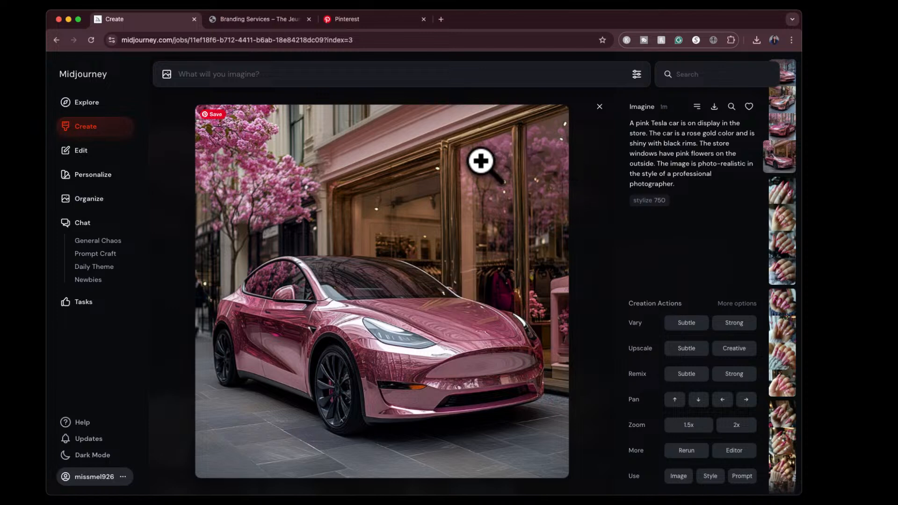
# - Search the gallery for images similar to the fourth pink Tesla image and browse the matching car pictures
pyautogui.click(731, 107)
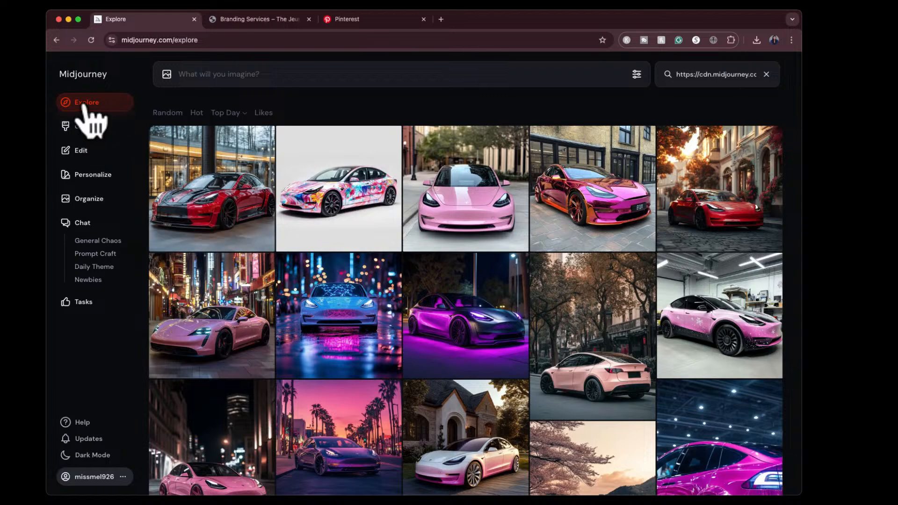
pyautogui.scroll(-5, 370, 333)
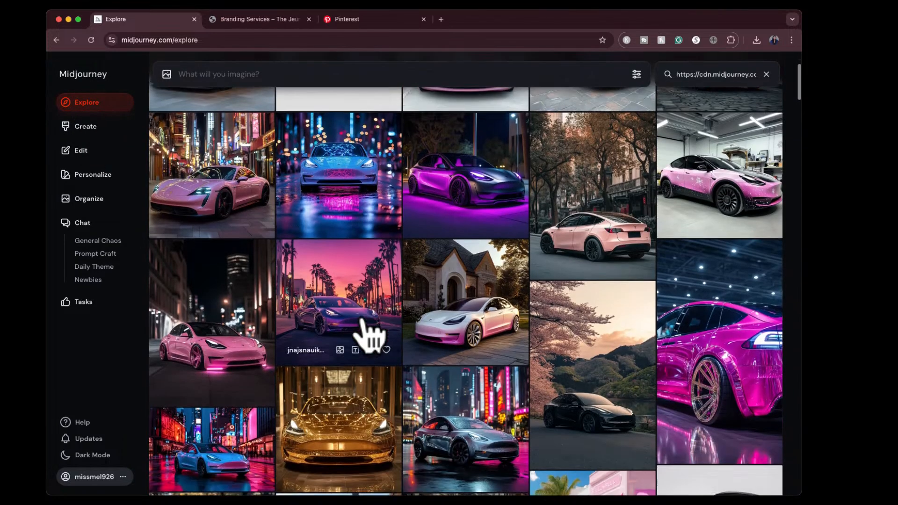
pyautogui.scroll(-2, 370, 334)
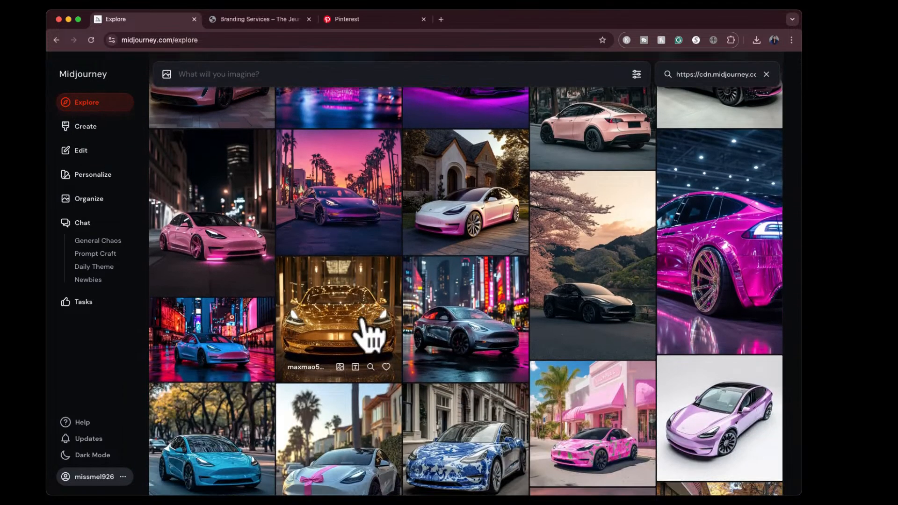
pyautogui.scroll(-2, 369, 334)
pyautogui.scroll(-1, 370, 333)
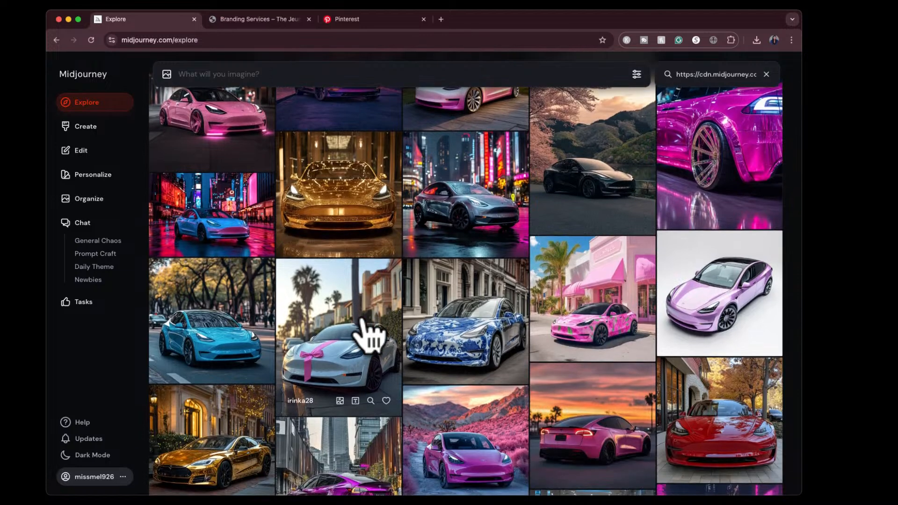
# - Add the gallery's white Tesla with the pink ribbon and the first generated pink Tesla image as style references
pyautogui.click(366, 360)
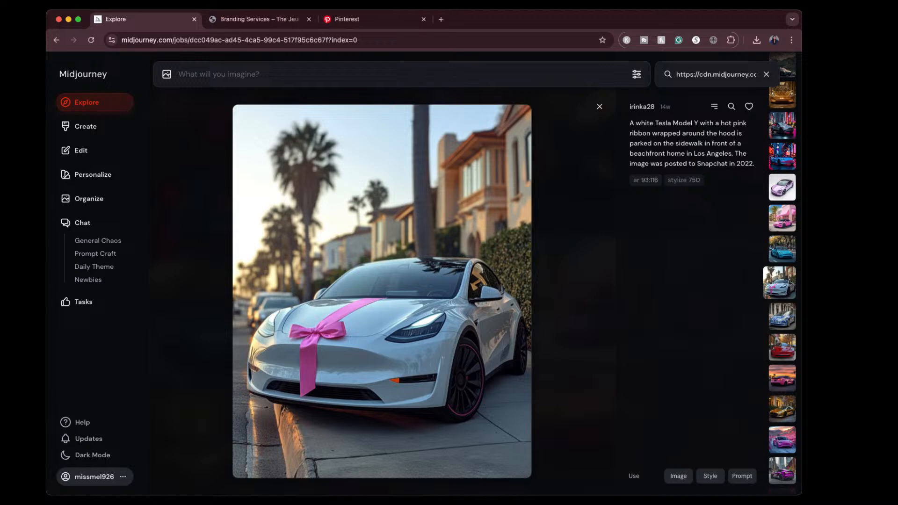
pyautogui.click(711, 477)
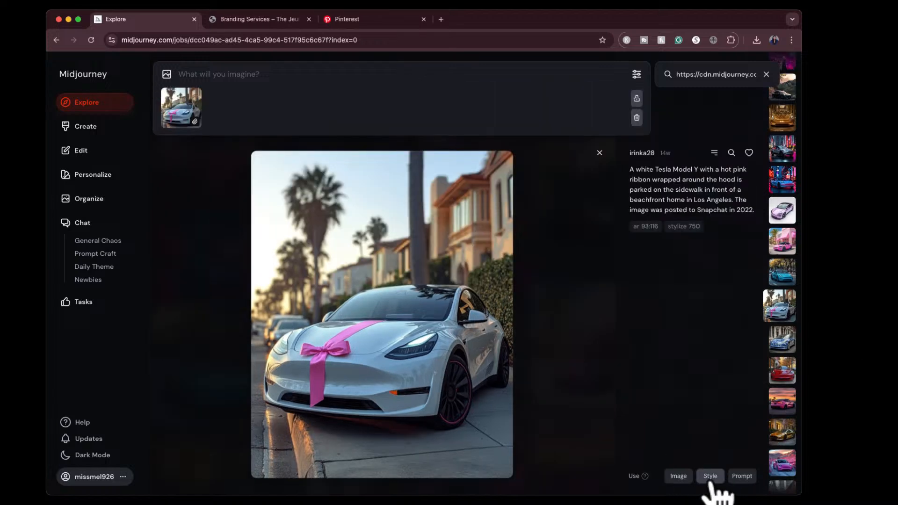
pyautogui.click(103, 128)
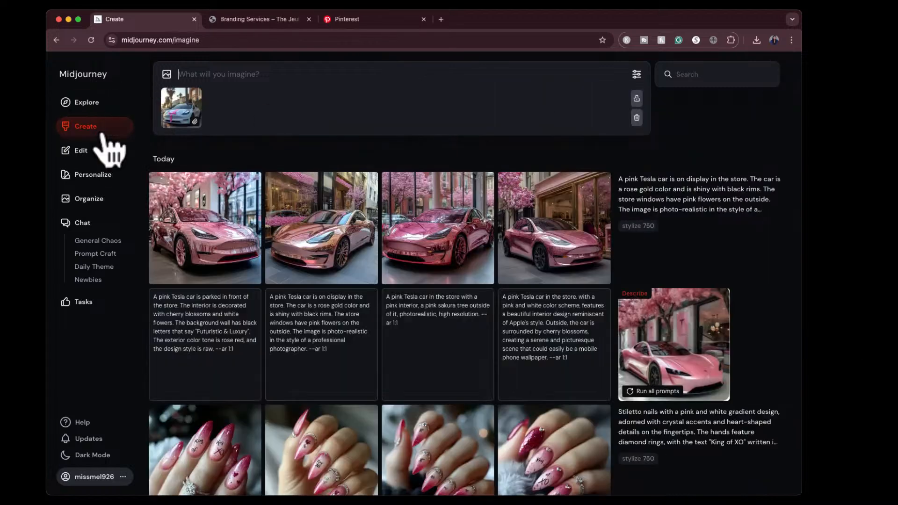
pyautogui.click(206, 234)
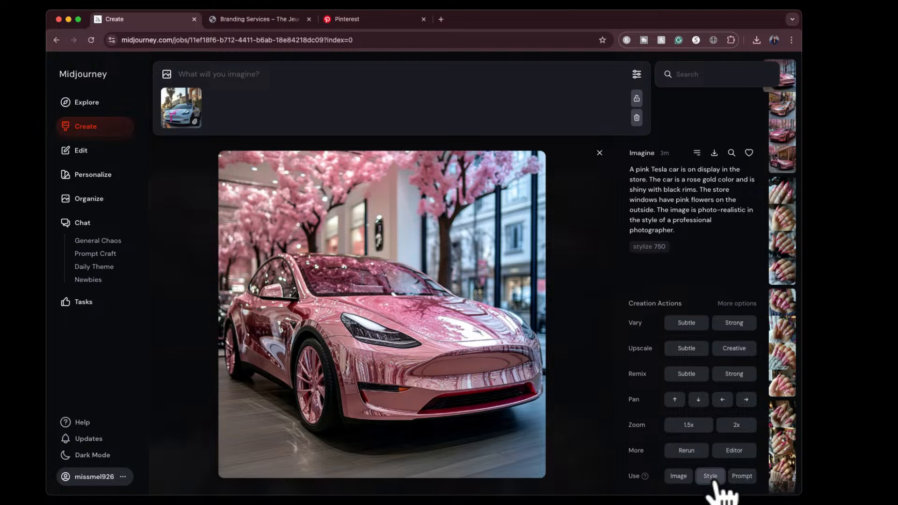
pyautogui.click(710, 477)
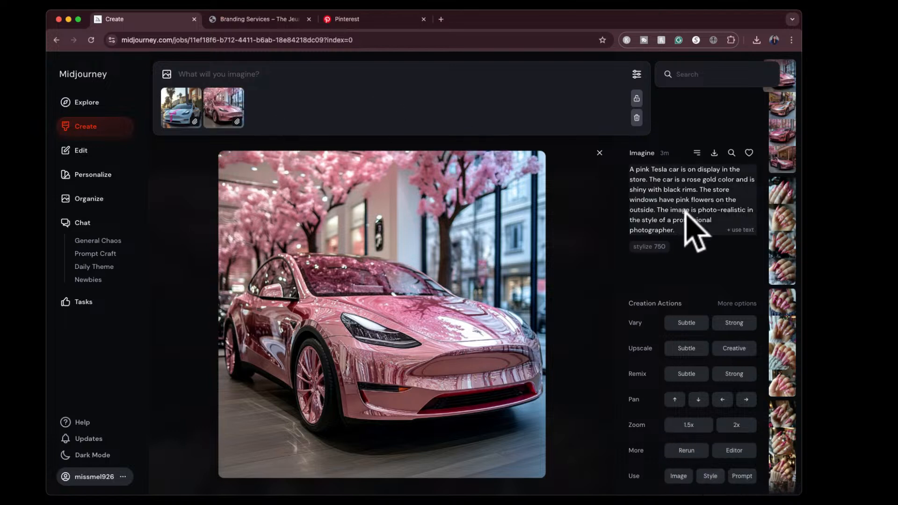
# - Reuse the rose gold Tesla prompt text with both style references, generate the images, and return to the creations list
pyautogui.click(737, 236)
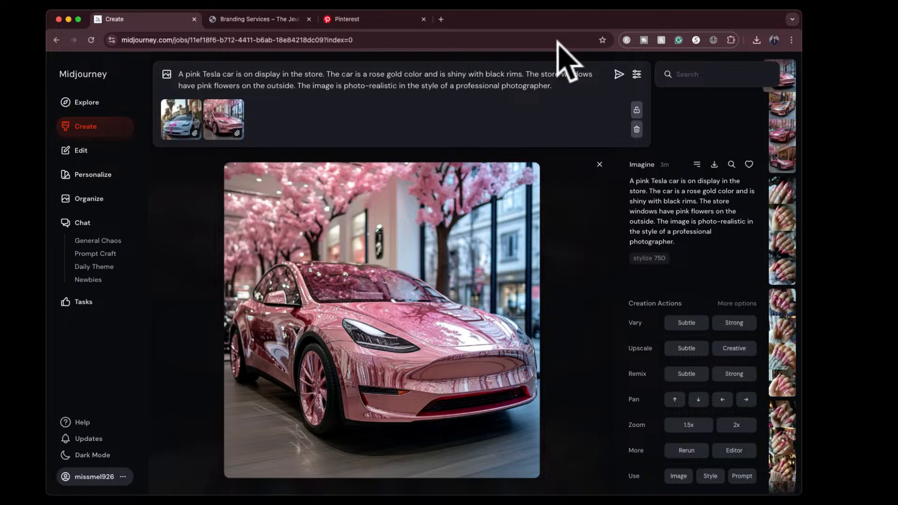
pyautogui.click(620, 74)
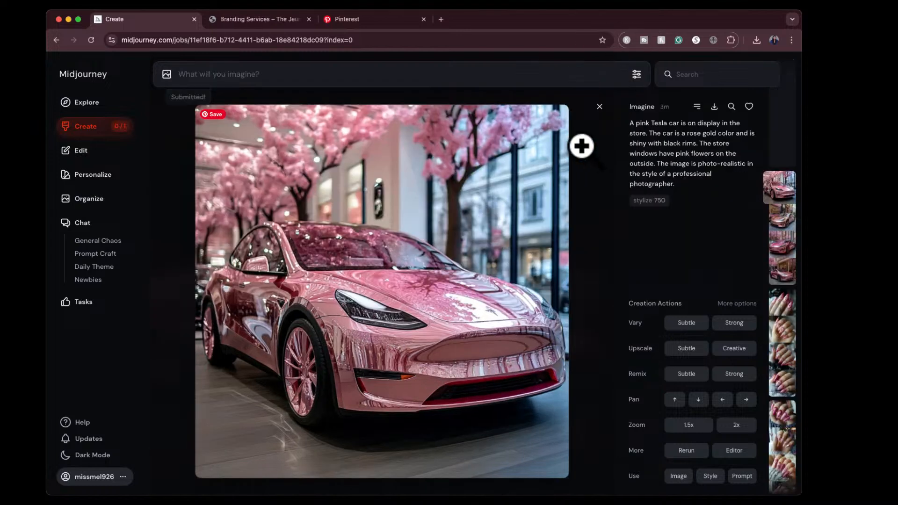
pyautogui.click(603, 105)
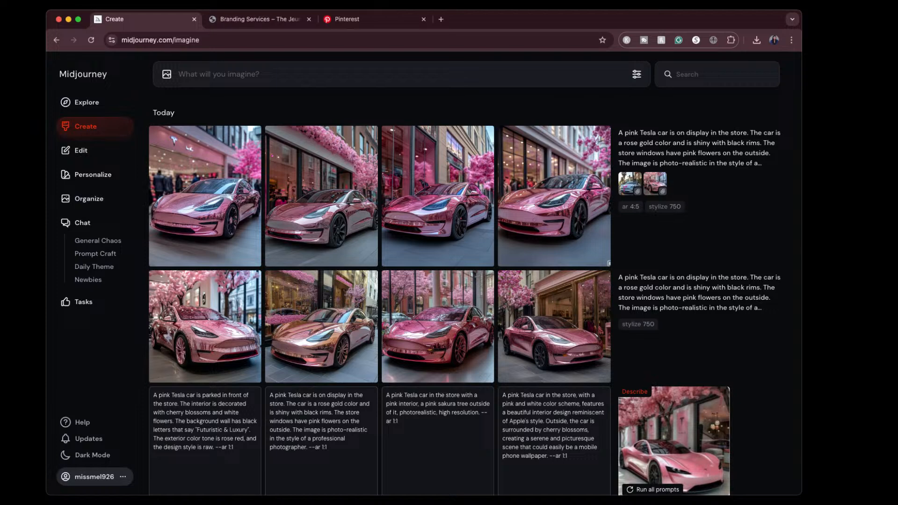
# - Generate the pink Tesla prompt again with the white ribbon Tesla as character reference and the pink Tesla as style reference
pyautogui.click(761, 164)
pyautogui.moveTo(633, 209); pyautogui.dragTo(637, 206)
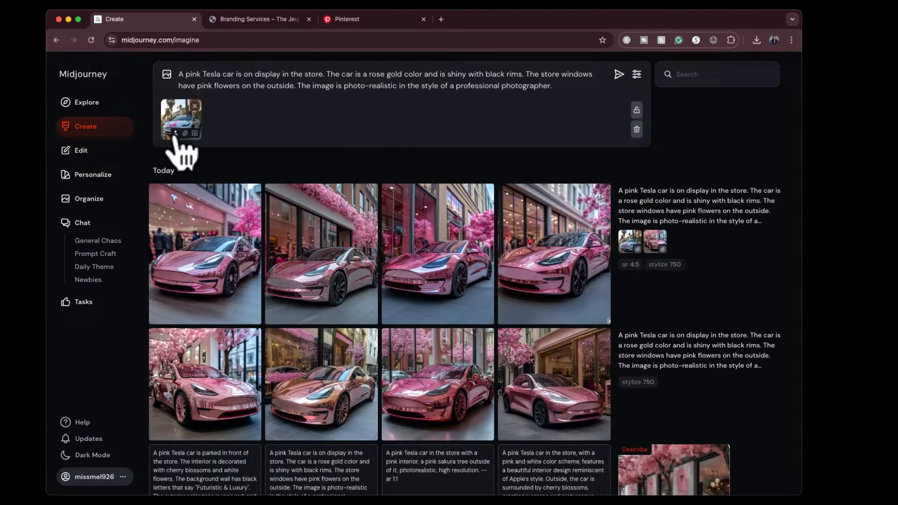
pyautogui.moveTo(655, 241); pyautogui.dragTo(661, 249)
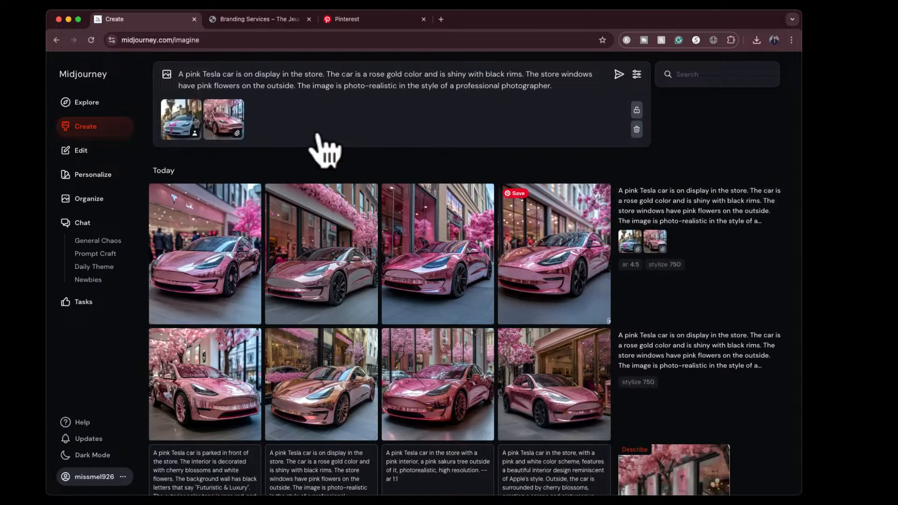
pyautogui.click(618, 75)
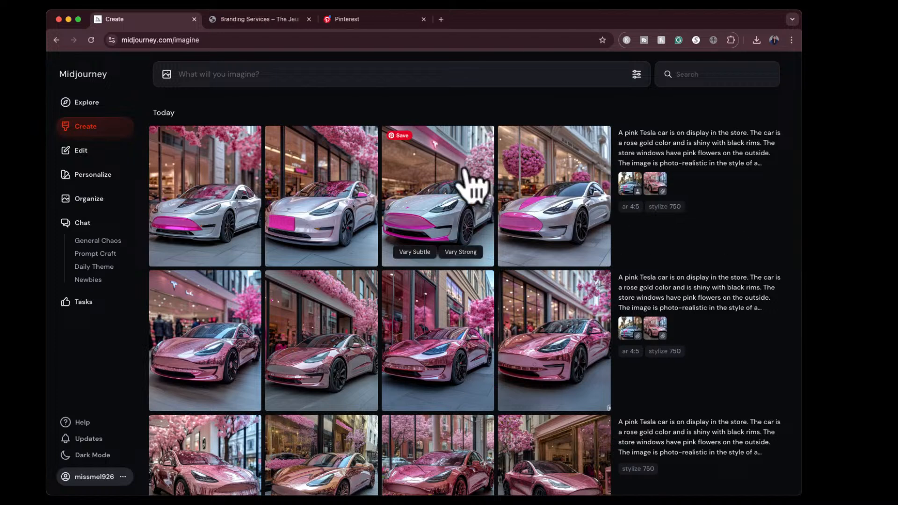
# - View the four generated white-and-pink Tesla images enlarged, look at the third one again, and return to the creations list
pyautogui.click(245, 211)
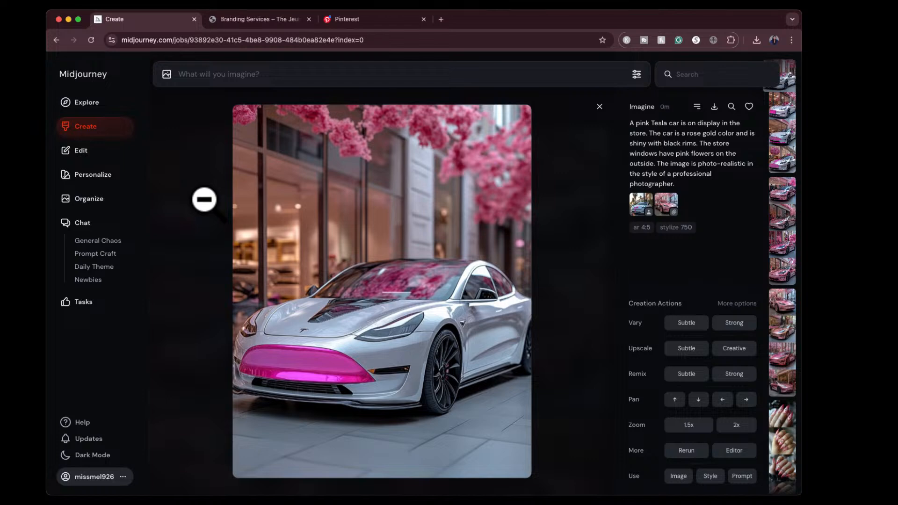
pyautogui.press('Right')
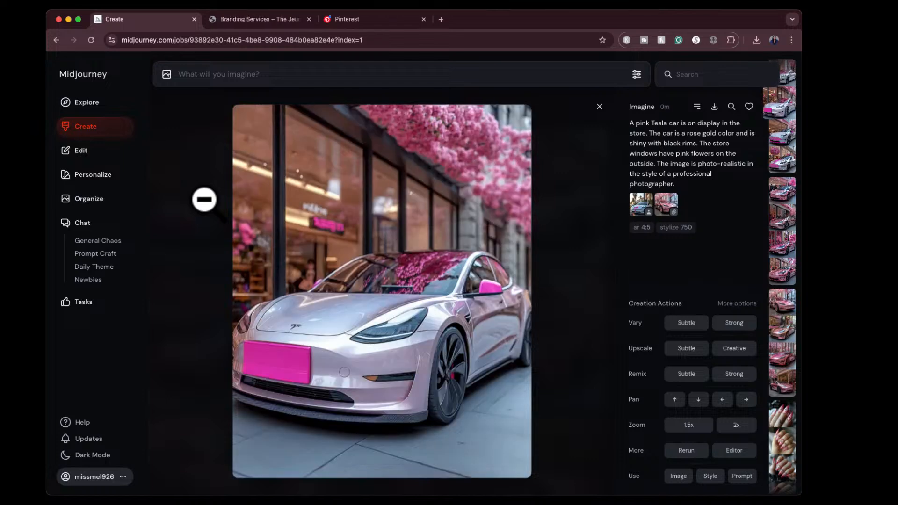
pyautogui.press('Right')
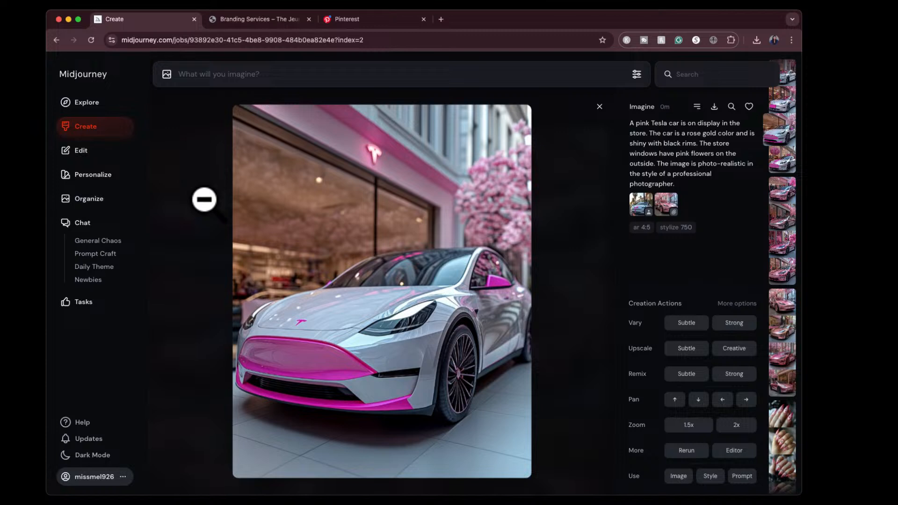
pyautogui.press('Right')
pyautogui.press('Left')
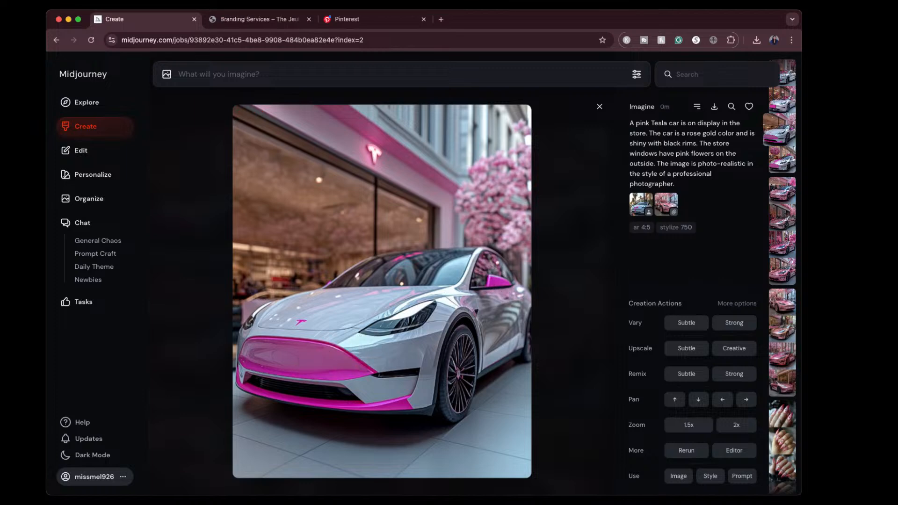
pyautogui.click(600, 106)
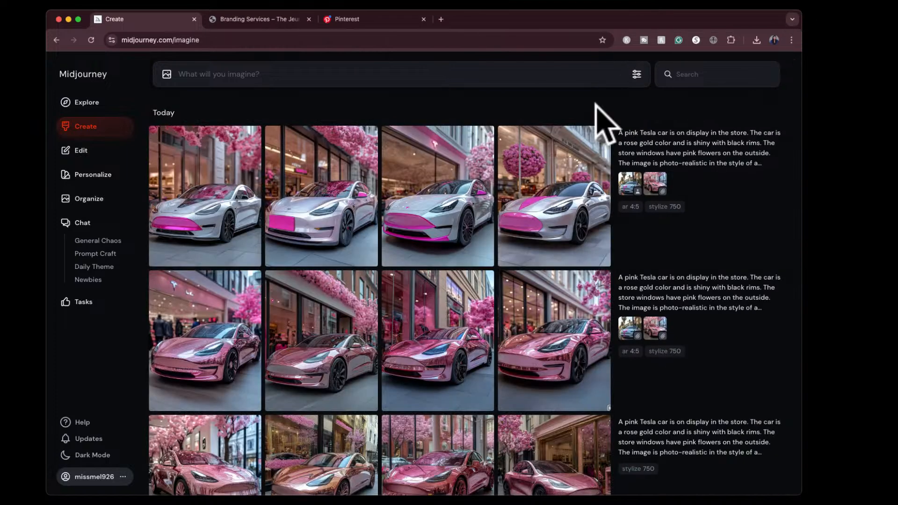
pyautogui.click(463, 225)
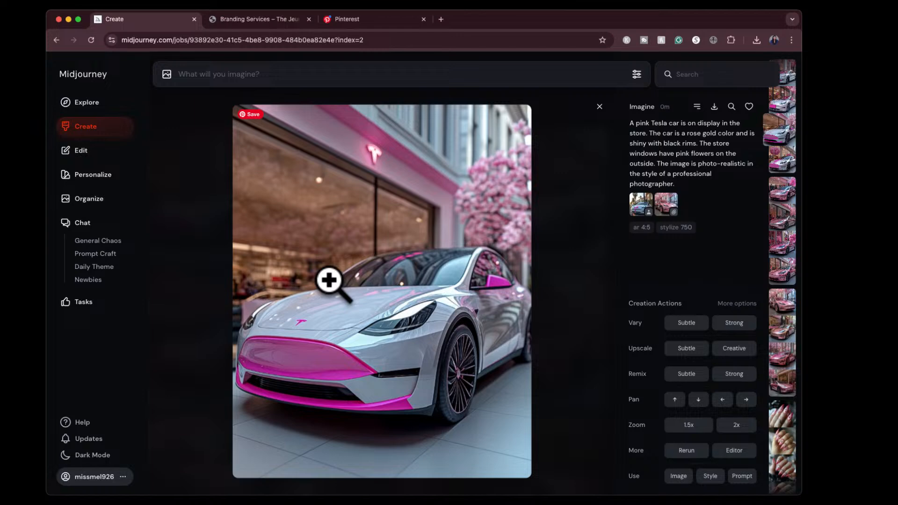
pyautogui.click(598, 109)
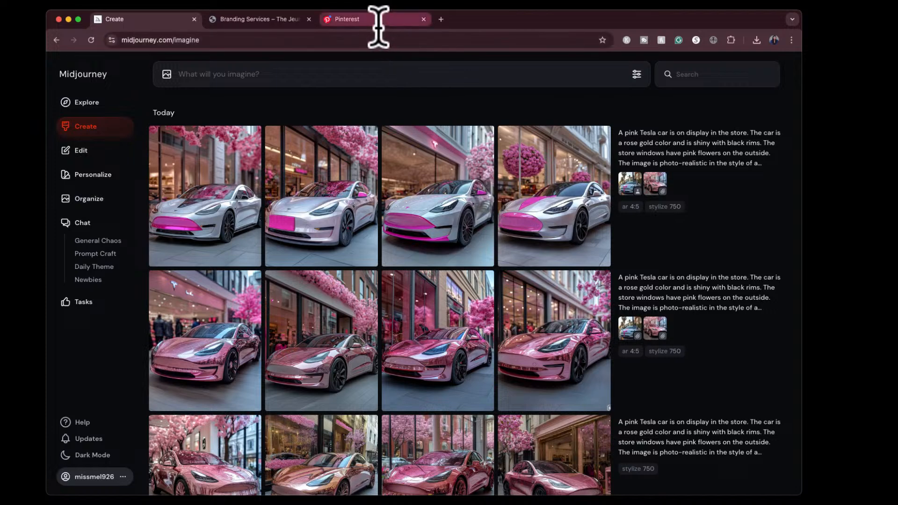
# - Describe the picture of the woman in a pink and red heart cardigan to get suggested prompts
pyautogui.click(834, 231)
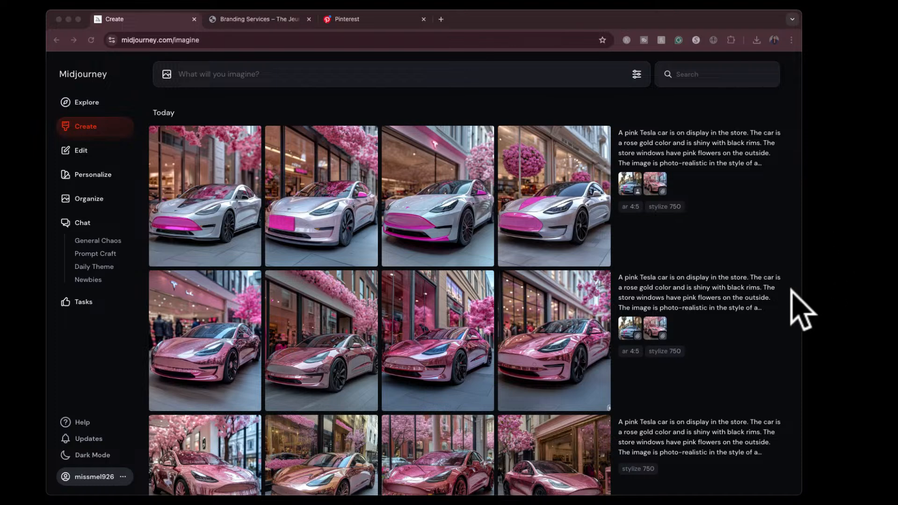
pyautogui.moveTo(791, 289); pyautogui.dragTo(323, 165)
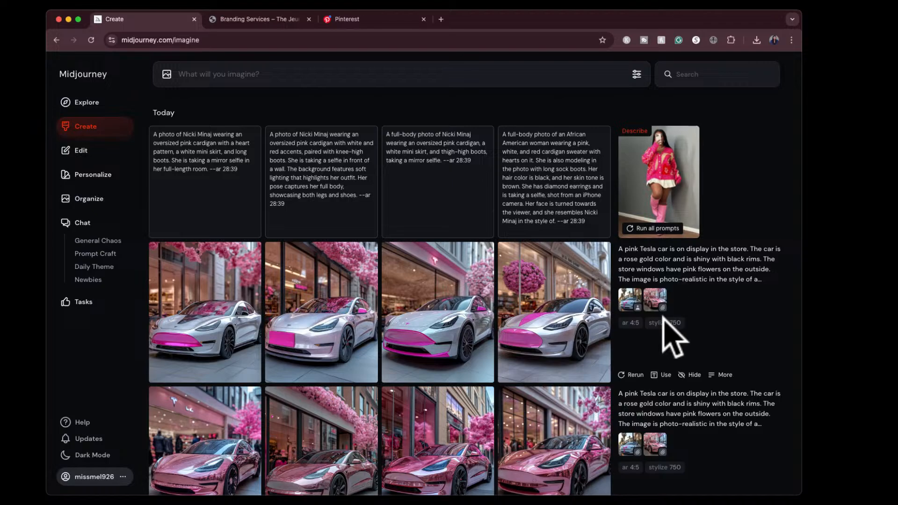
# - Look back through earlier creations, including the headshots, Grinch, wig and Incredibles images, and return to the newest entry
pyautogui.scroll(-15, 655, 365)
pyautogui.scroll(-15, 647, 358)
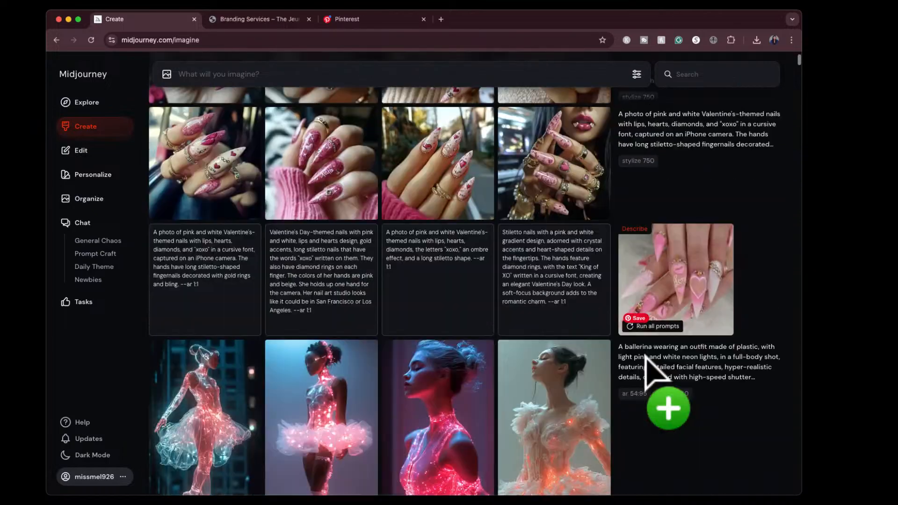
pyautogui.scroll(-15, 657, 373)
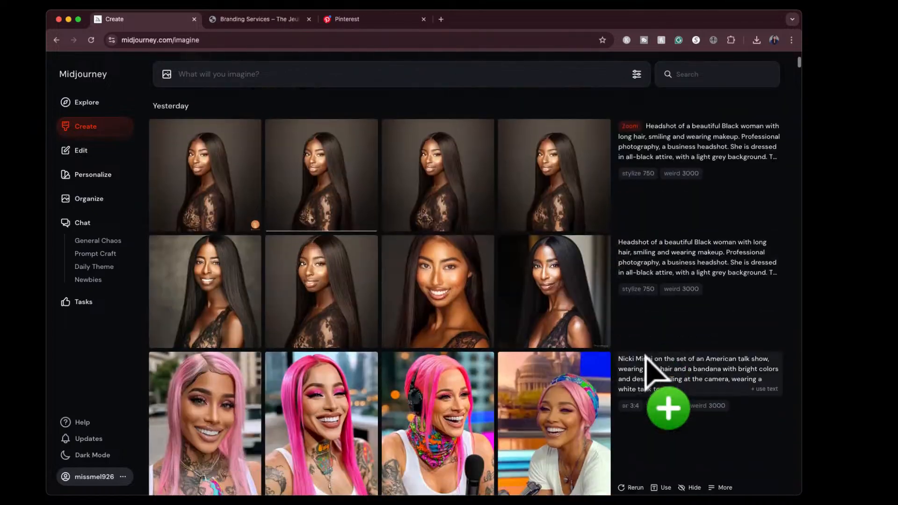
pyautogui.scroll(2, 655, 377)
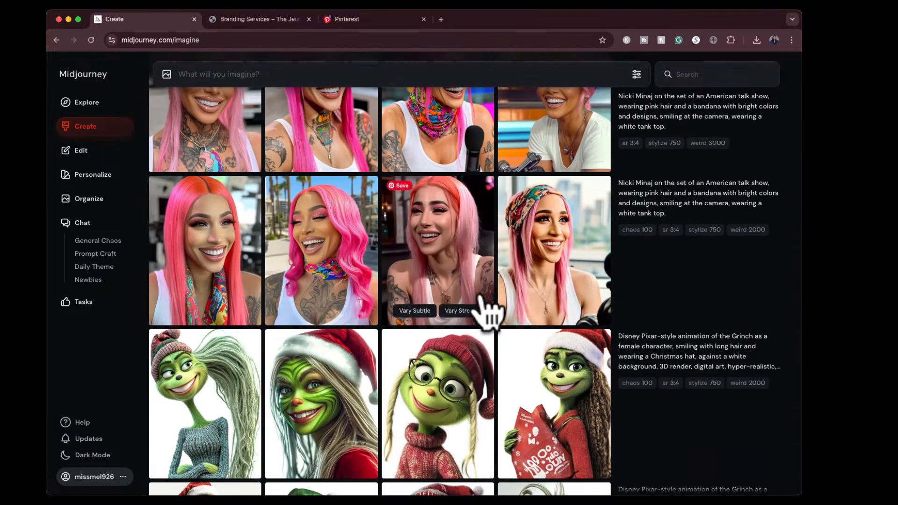
pyautogui.scroll(-15, 484, 309)
pyautogui.scroll(-15, 484, 309)
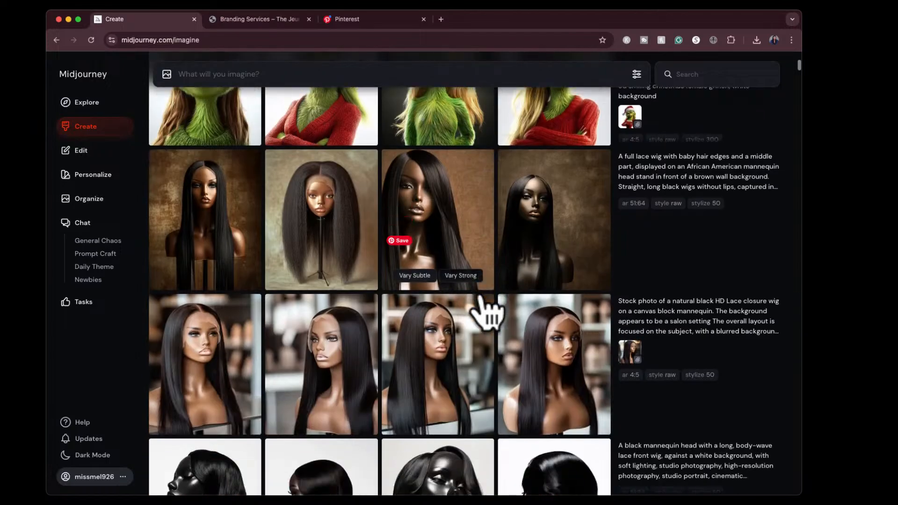
pyautogui.scroll(-15, 484, 309)
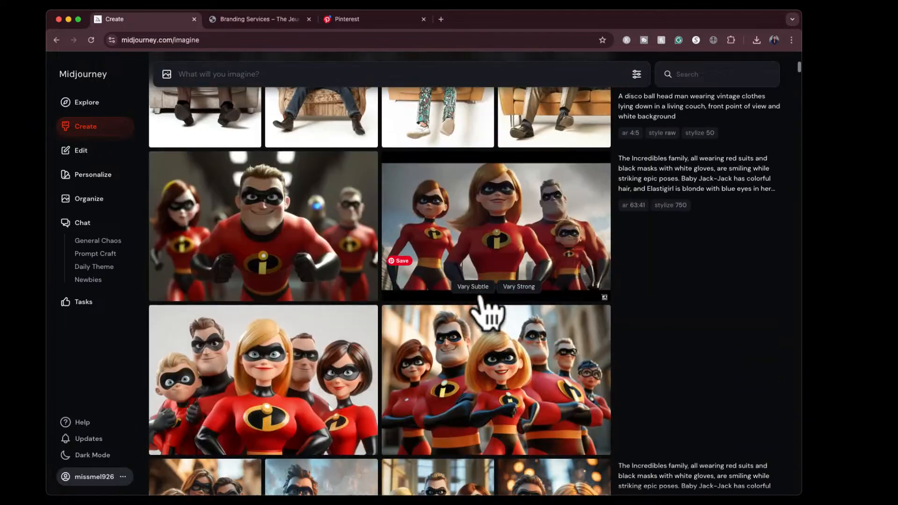
pyautogui.scroll(2, 484, 309)
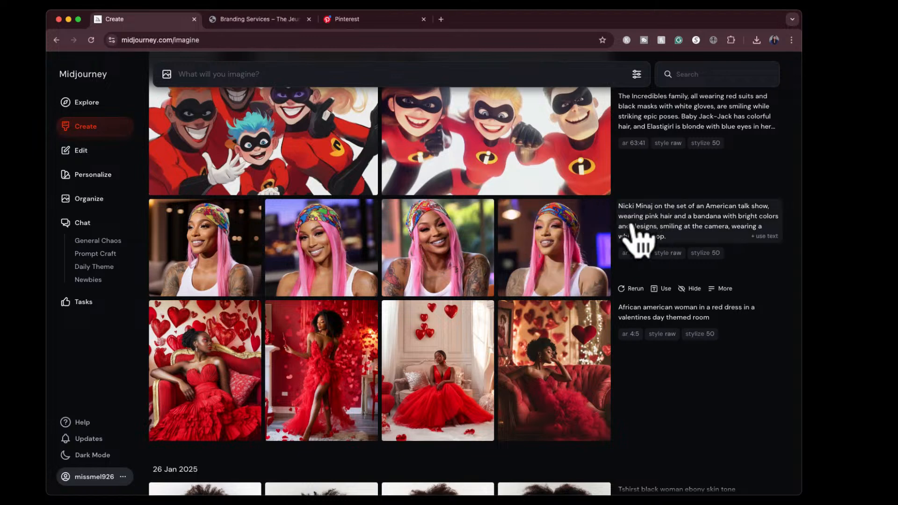
pyautogui.scroll(20, 632, 226)
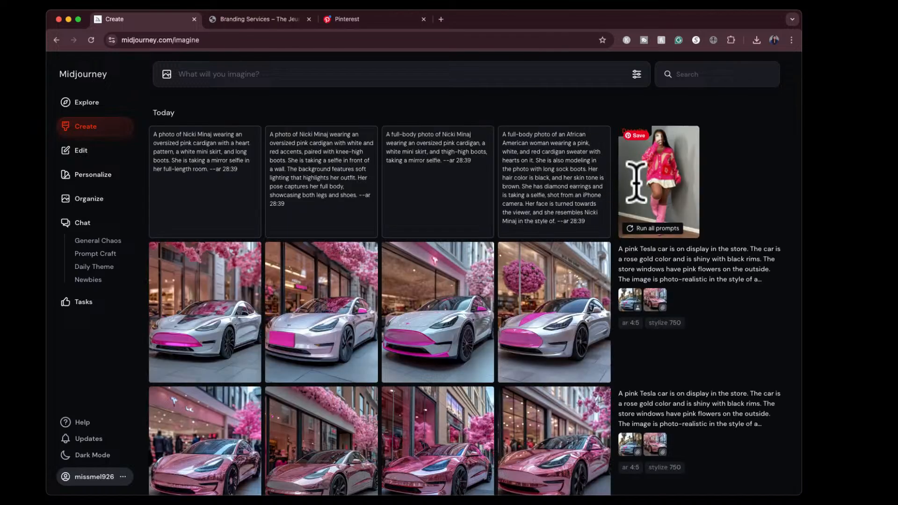
# - Generate images from all four suggested prompts of the described cardigan selfie and look over the results
pyautogui.click(661, 229)
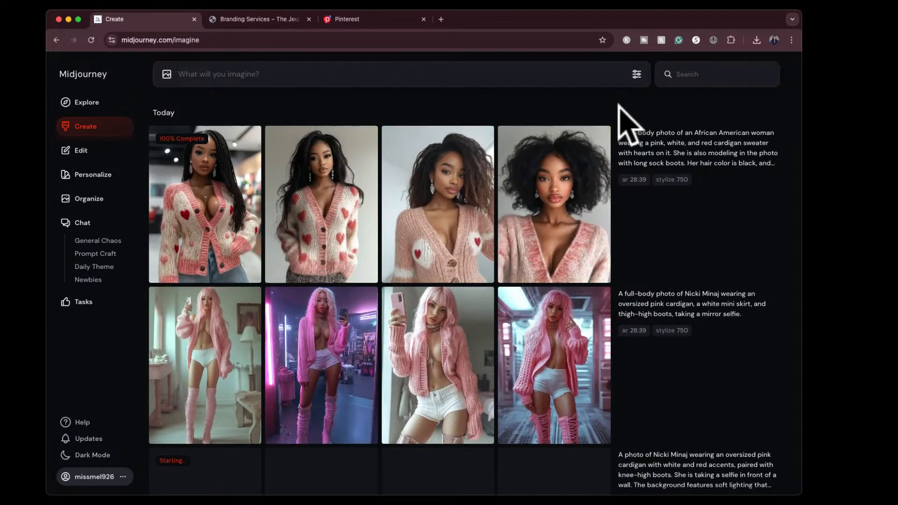
pyautogui.moveTo(535, 249)
pyautogui.scroll(-6, 535, 249)
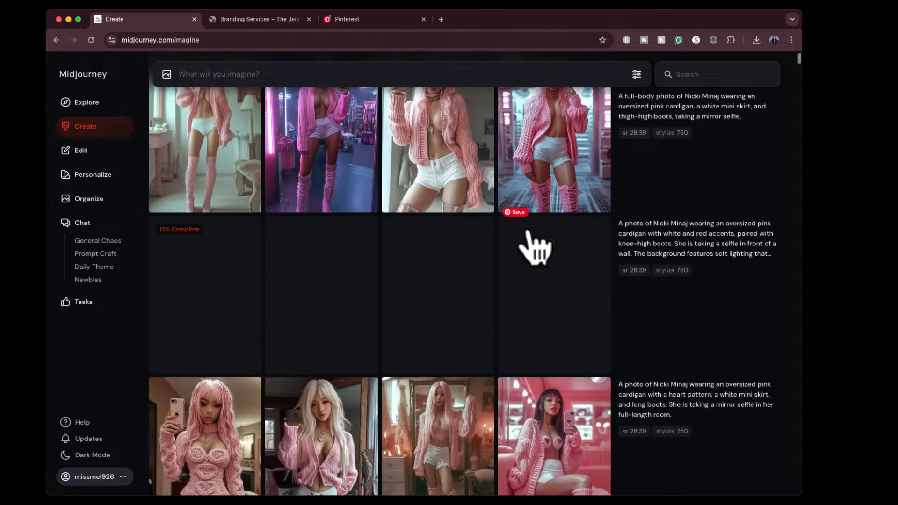
pyautogui.scroll(1, 529, 226)
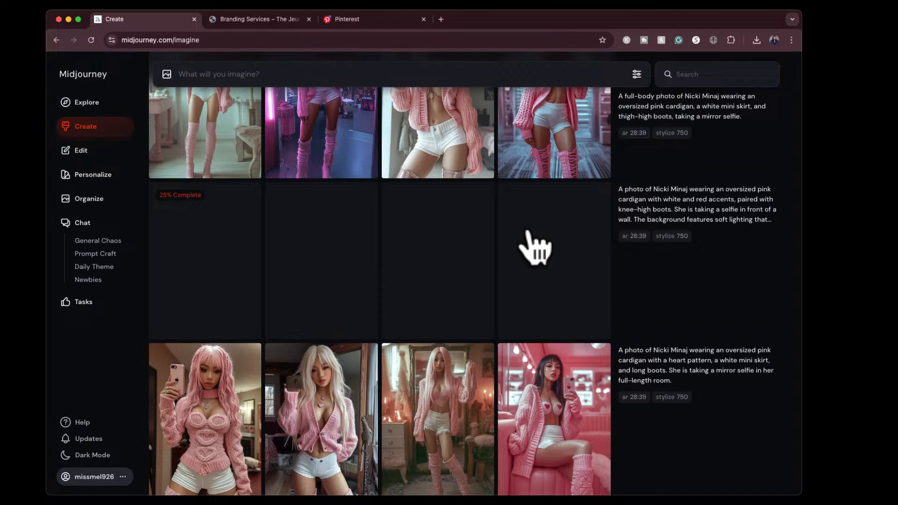
pyautogui.moveTo(655, 297)
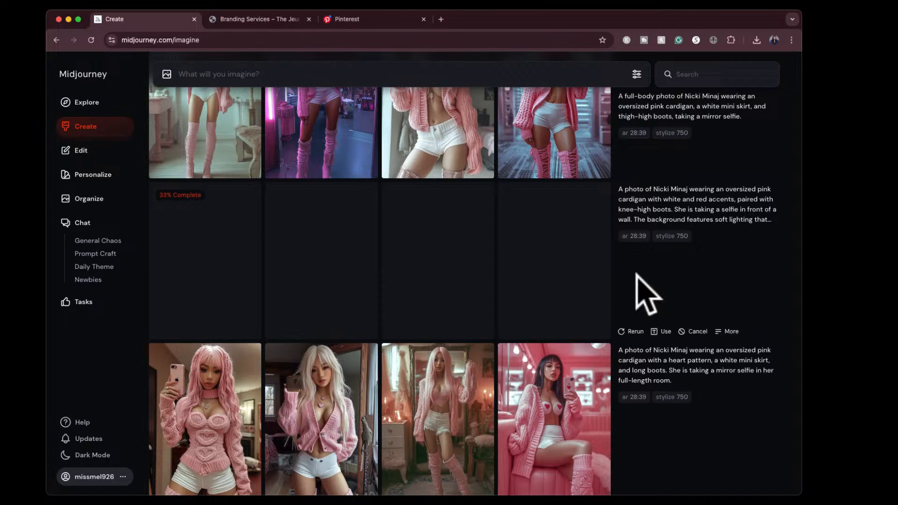
# - View enlarged one heart-pattern cardigan image, two knee-high boots images and the curly-haired cardigan portrait, returning to the creations list each time
pyautogui.scroll(-4, 648, 295)
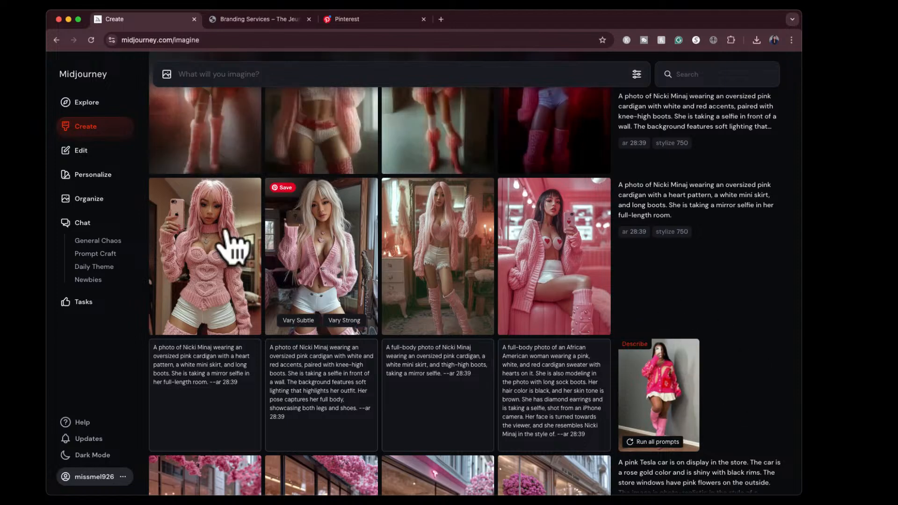
pyautogui.moveTo(156, 206)
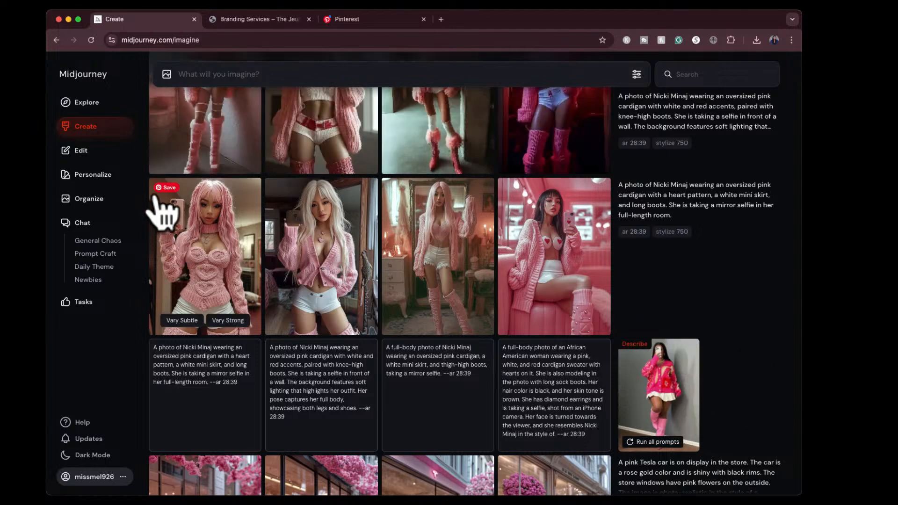
pyautogui.click(171, 232)
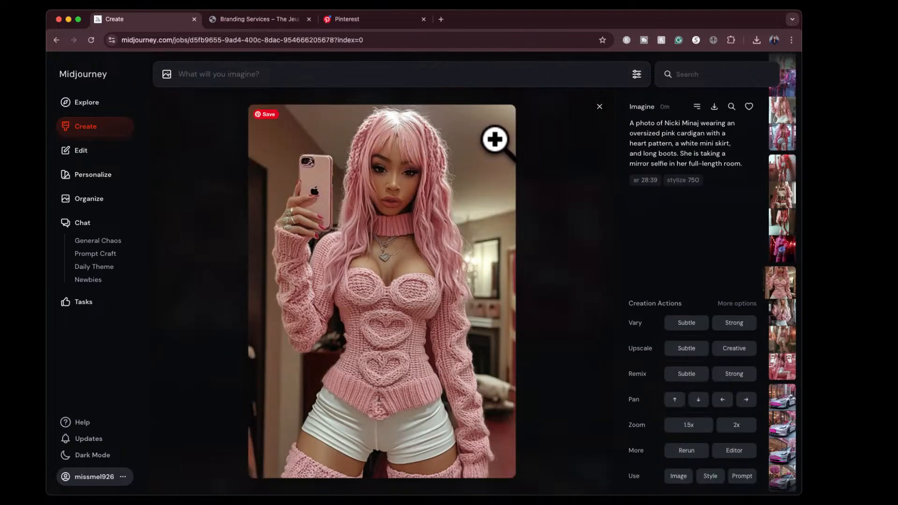
pyautogui.click(599, 106)
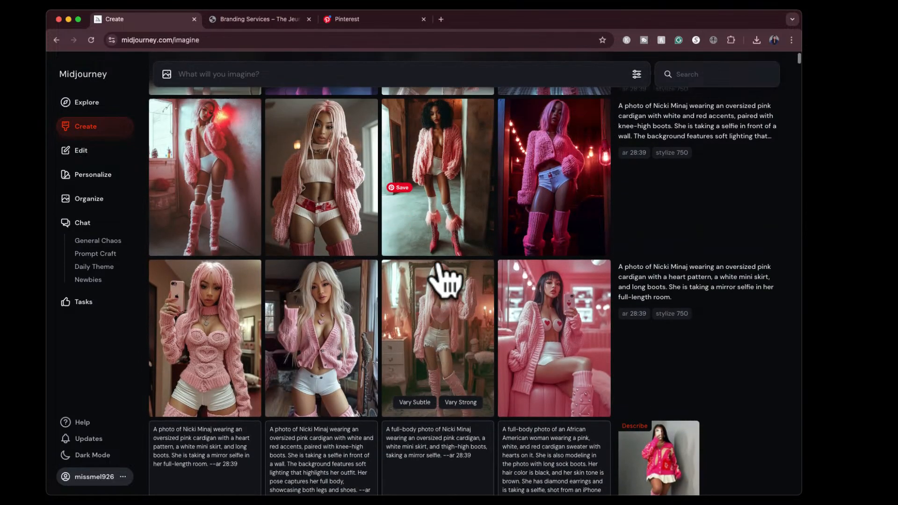
pyautogui.click(541, 156)
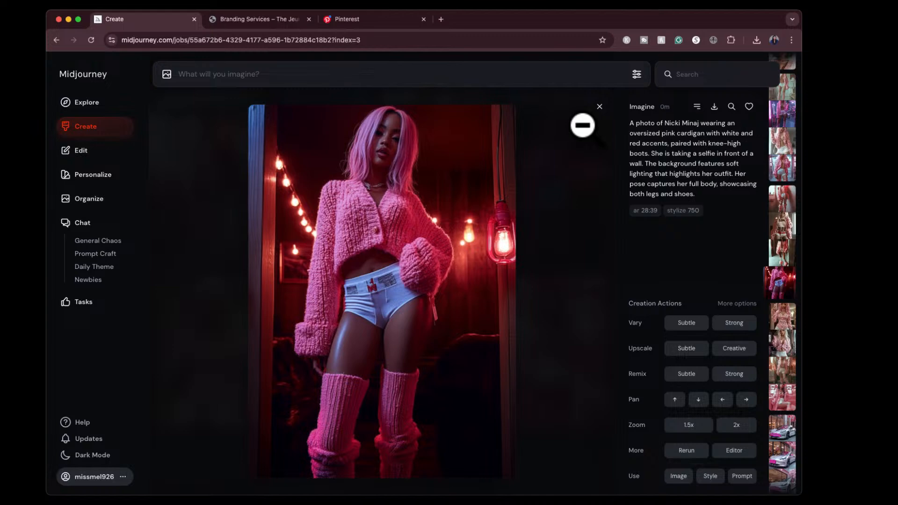
pyautogui.click(598, 107)
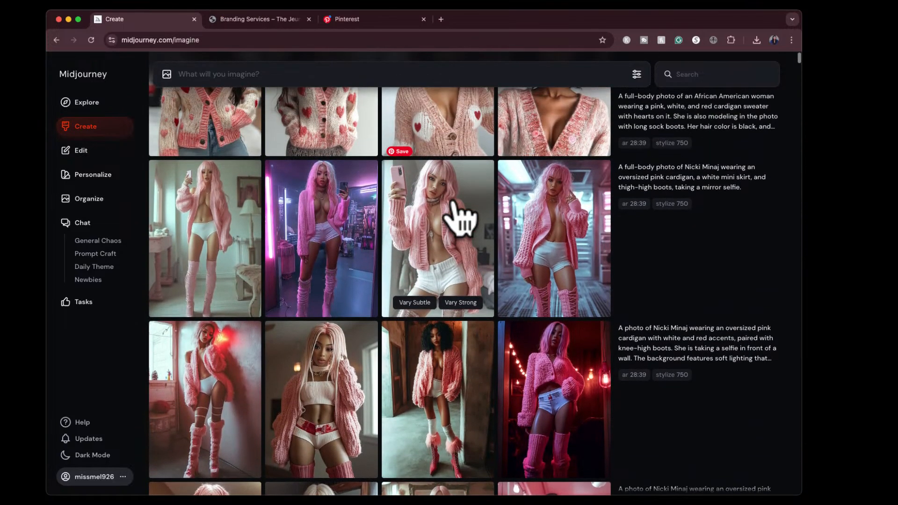
pyautogui.click(211, 367)
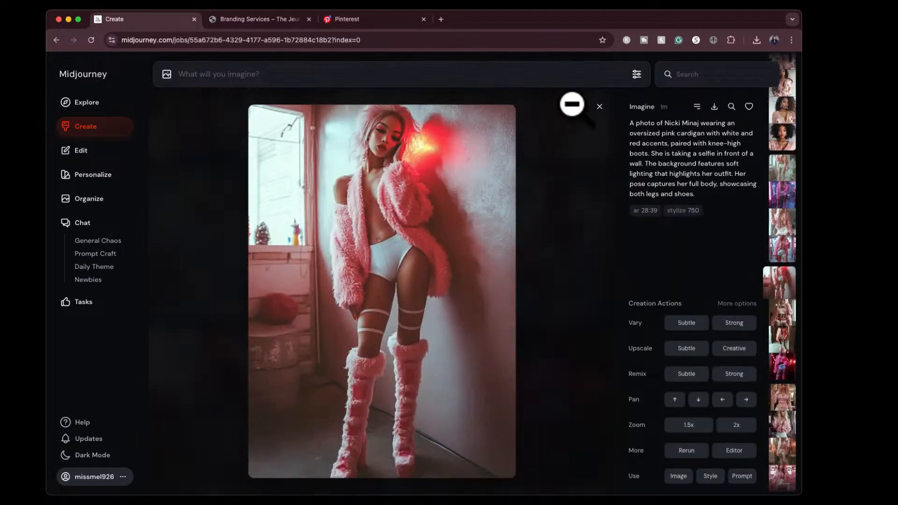
pyautogui.click(599, 106)
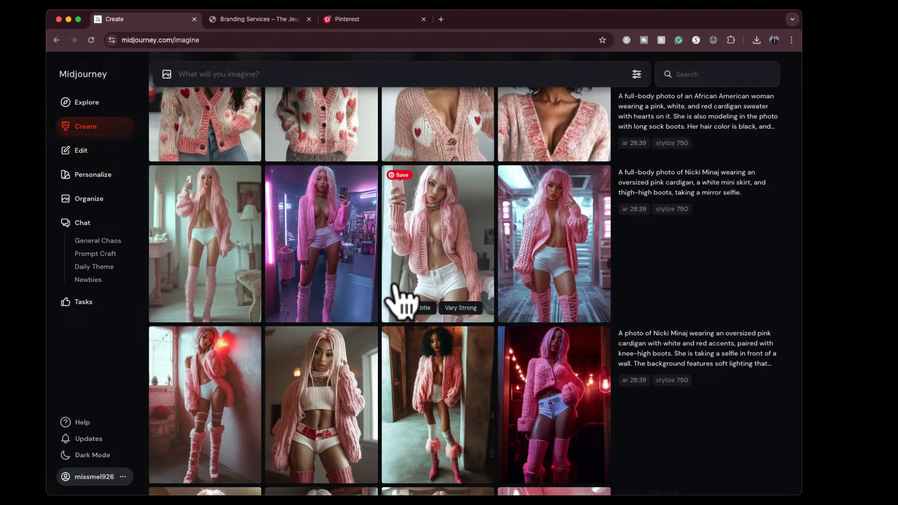
pyautogui.scroll(1, 394, 286)
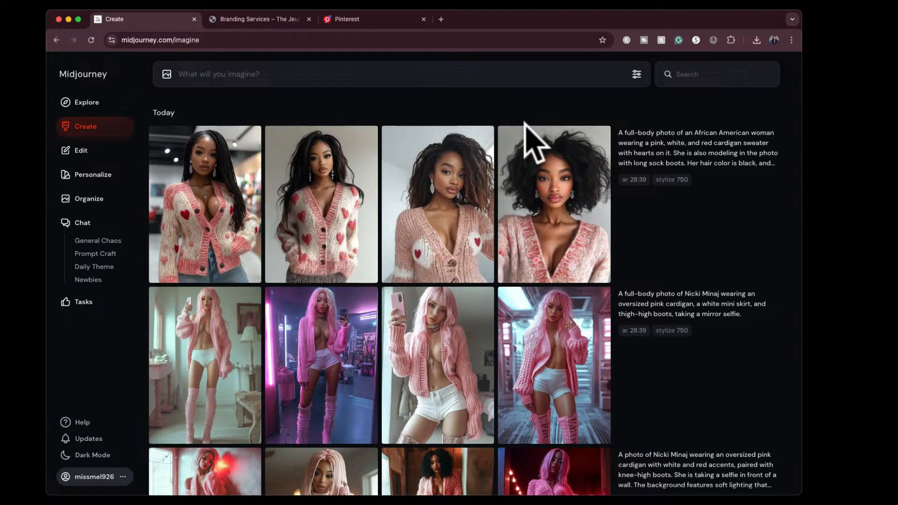
pyautogui.click(536, 173)
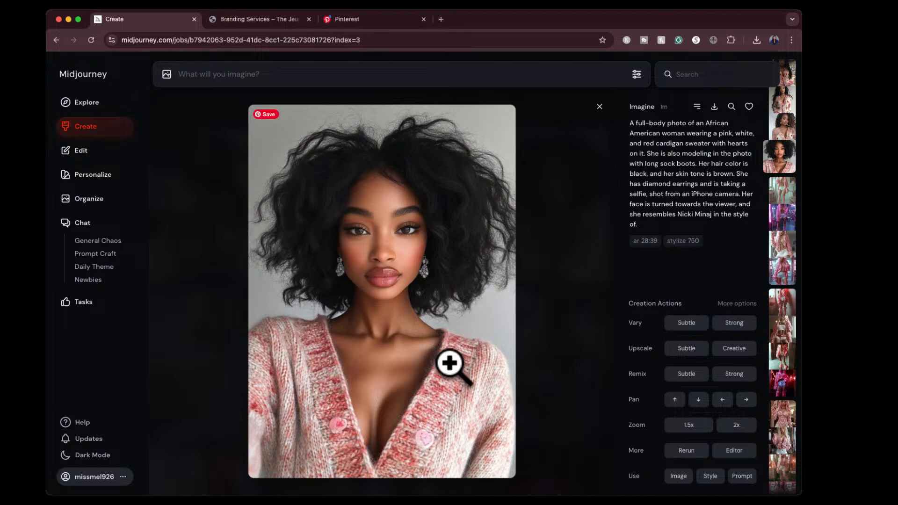
pyautogui.click(599, 107)
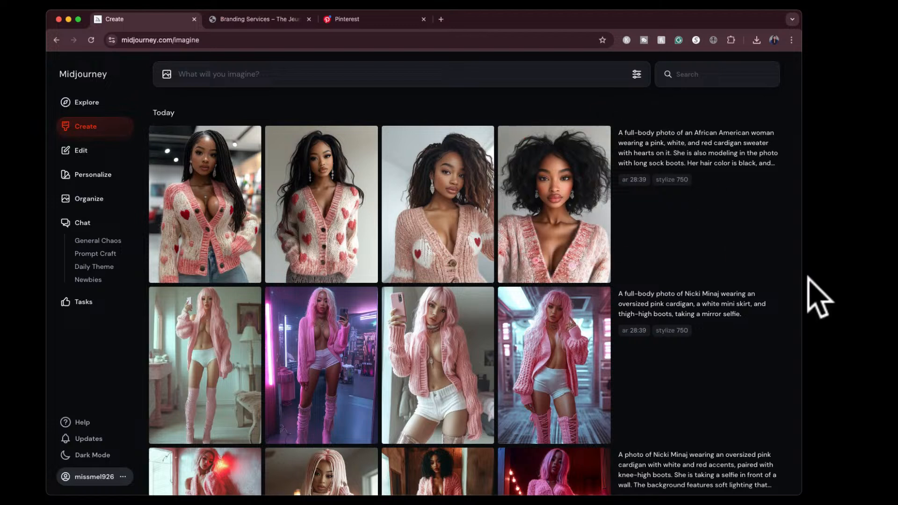
# - Describe the picture of the woman in the pink latex outfit to get suggested prompts, and check the source picture enlarged
pyautogui.click(841, 232)
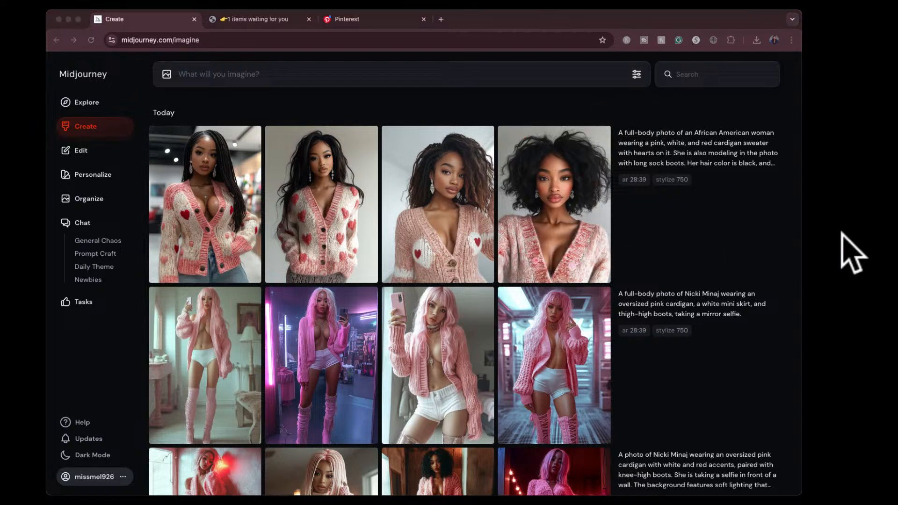
pyautogui.click(671, 284)
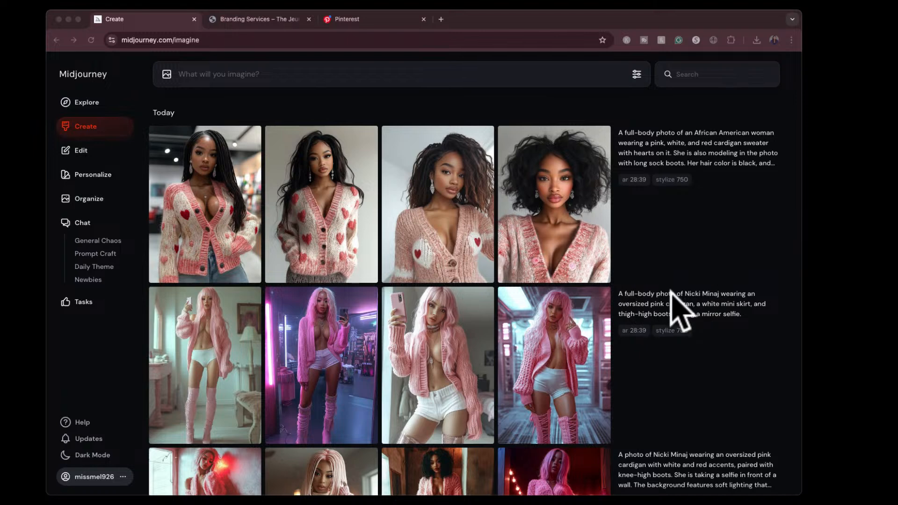
pyautogui.moveTo(671, 284); pyautogui.dragTo(401, 160)
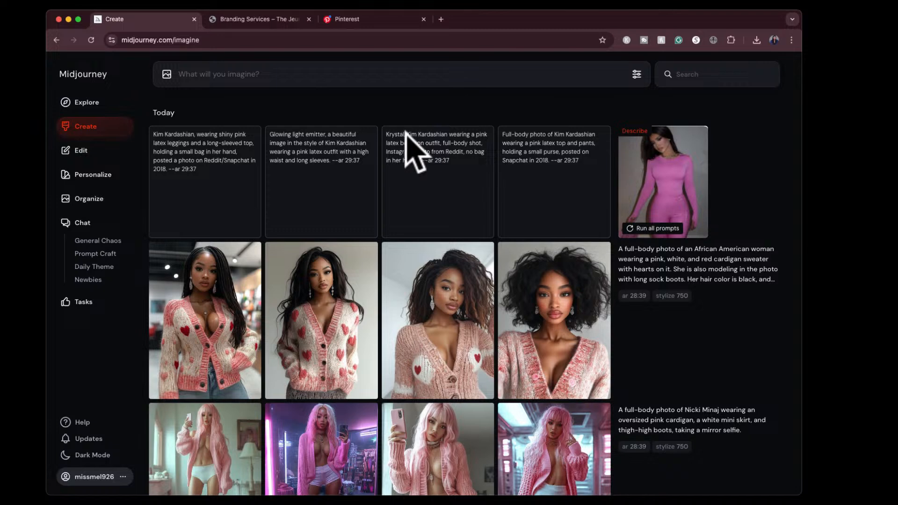
pyautogui.click(662, 175)
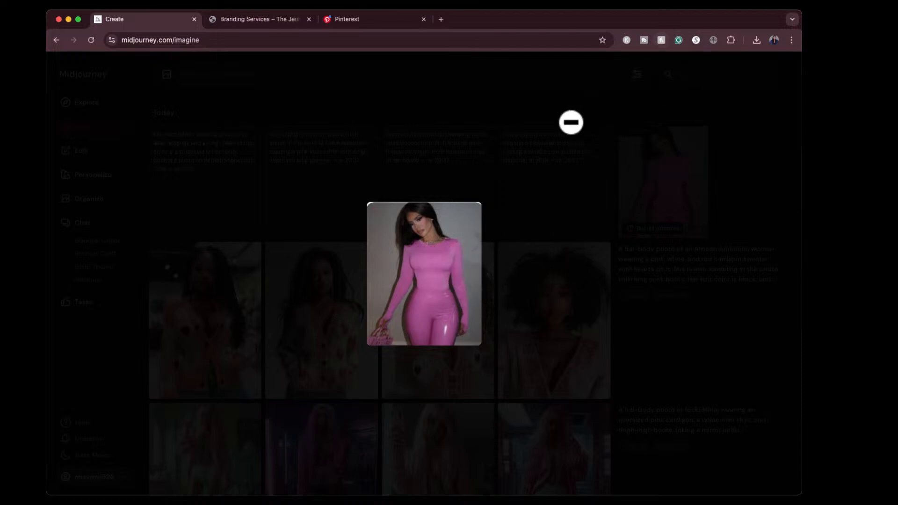
pyautogui.click(570, 112)
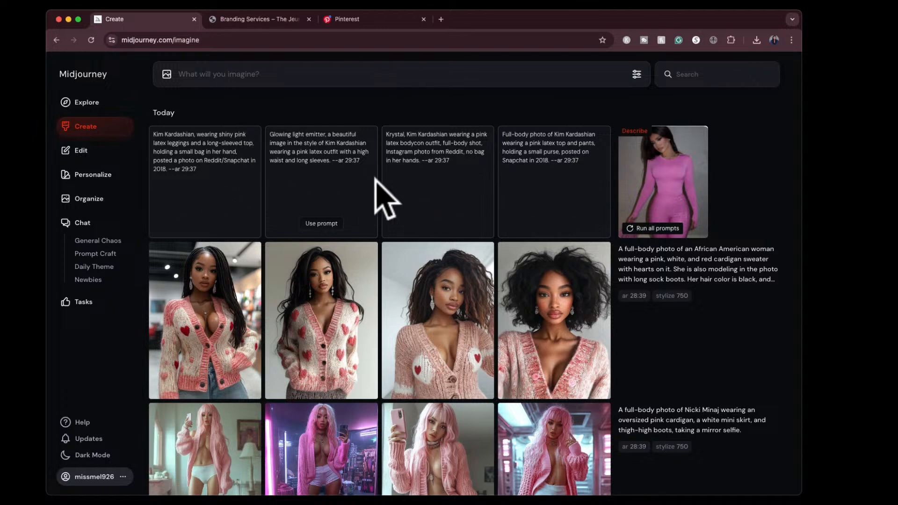
# - Generate images from all four suggested pink latex outfit prompts and notify the developers about the three prompts blocked by the AI Moderator
pyautogui.click(645, 230)
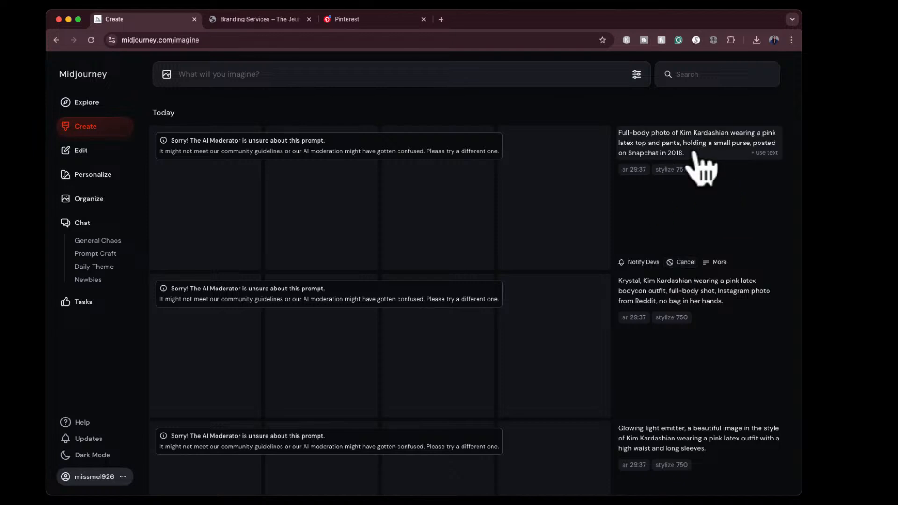
pyautogui.click(640, 263)
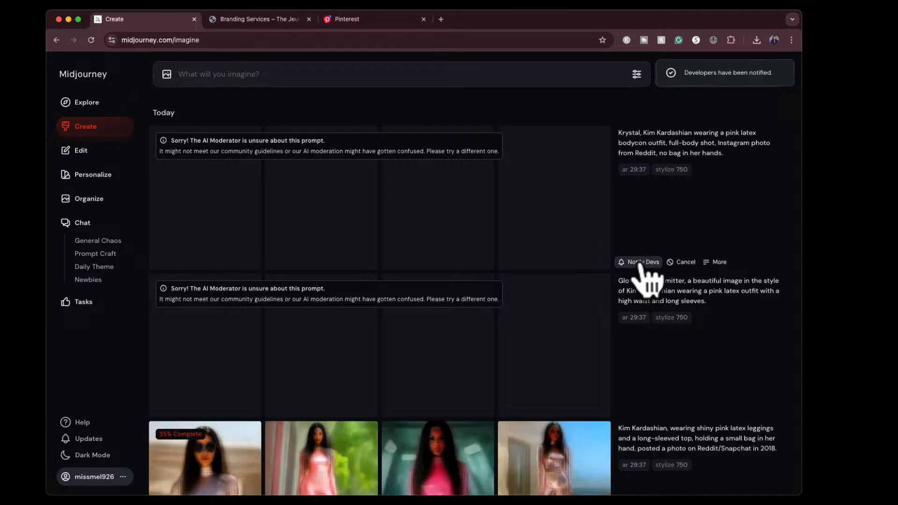
pyautogui.click(640, 263)
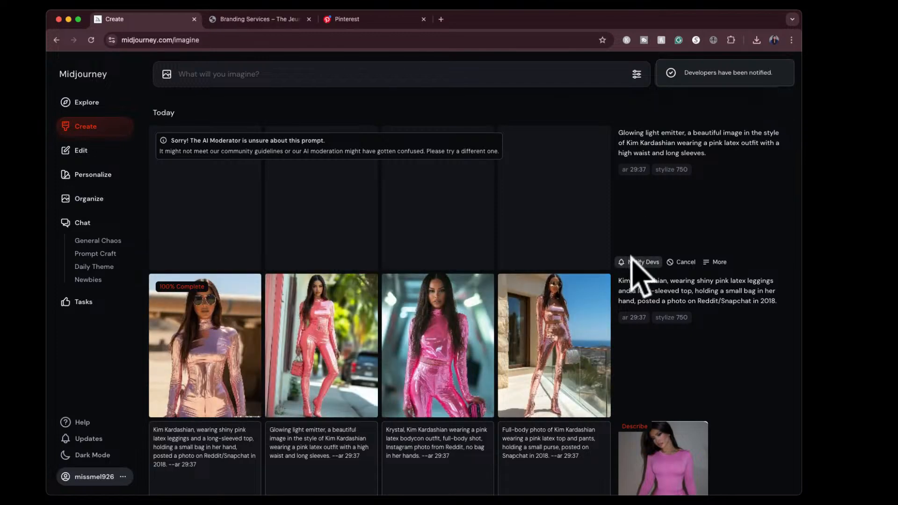
pyautogui.click(636, 262)
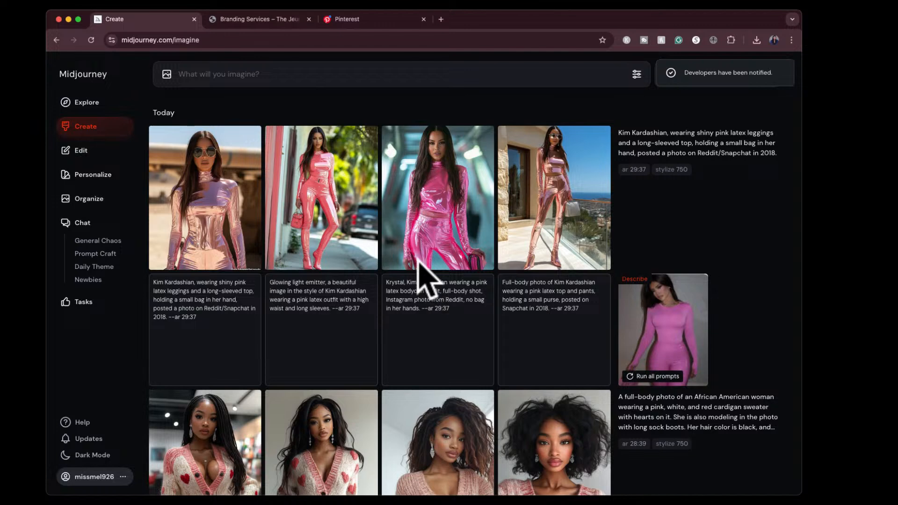
# - View the four generated pink latex outfit images enlarged and go back to the second one with the red handbag
pyautogui.click(431, 171)
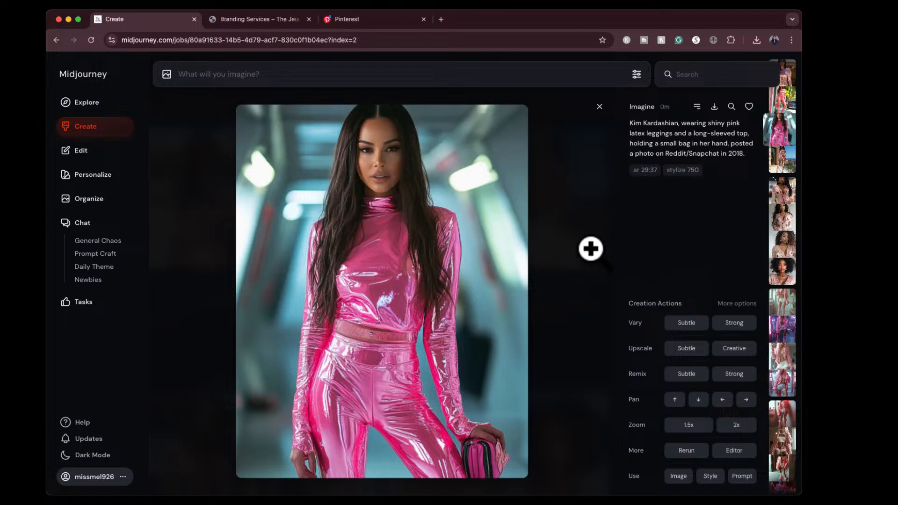
pyautogui.click(600, 106)
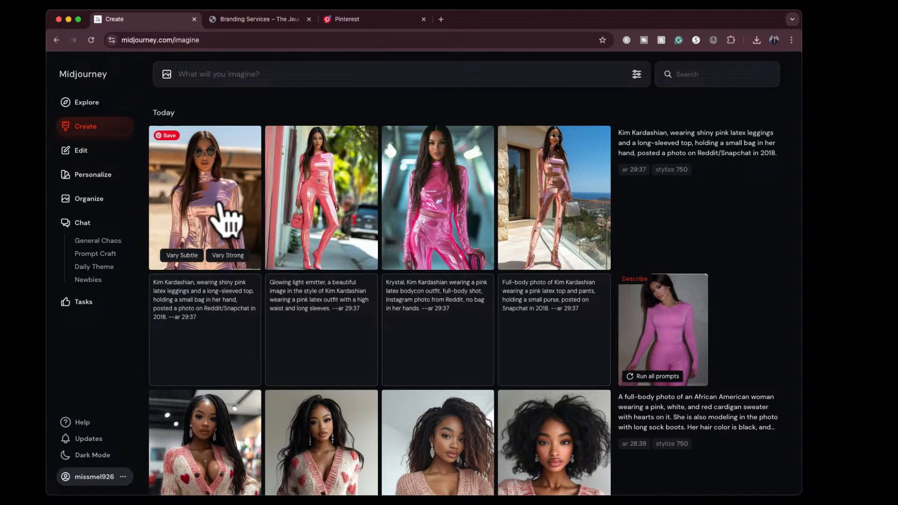
pyautogui.click(227, 217)
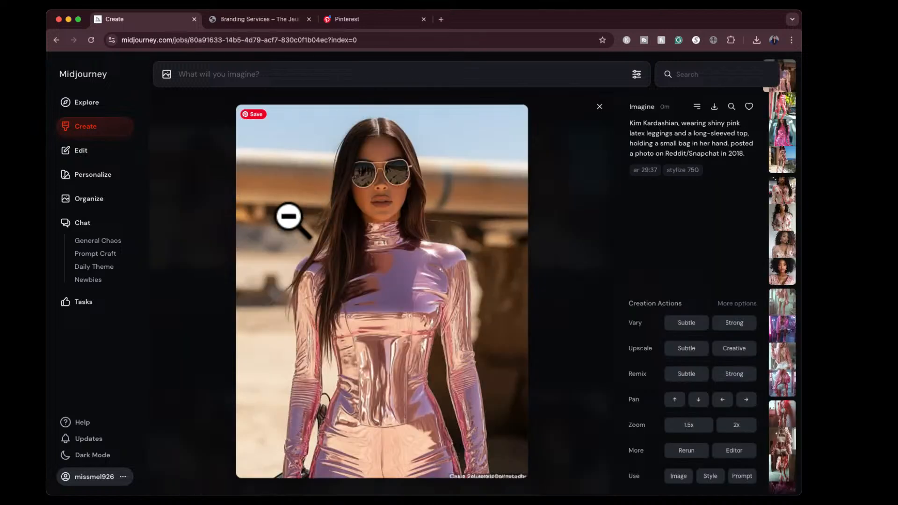
pyautogui.press('Right')
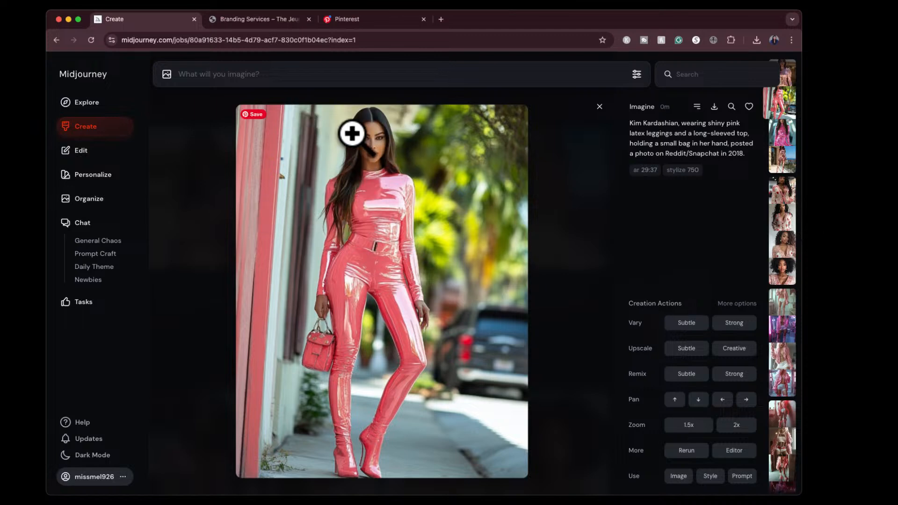
pyautogui.press('Right')
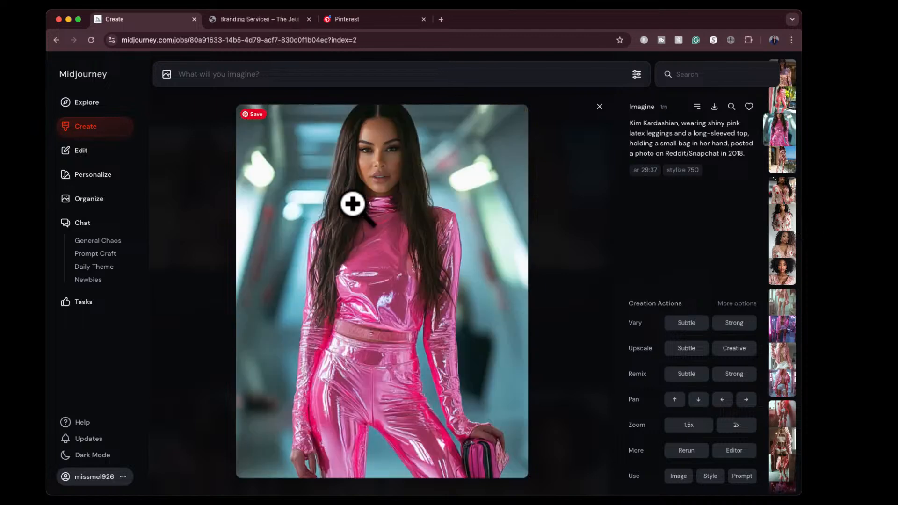
pyautogui.press('Right')
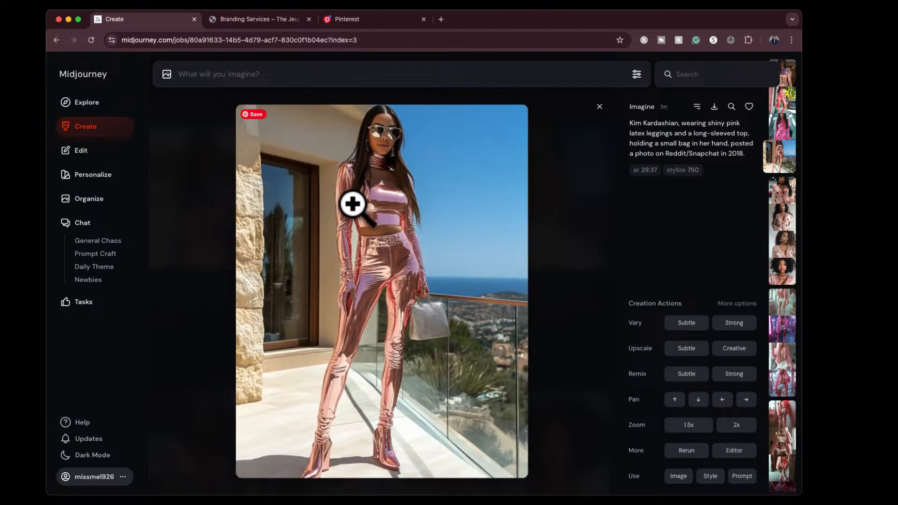
pyautogui.press('Left')
pyautogui.press('Left')
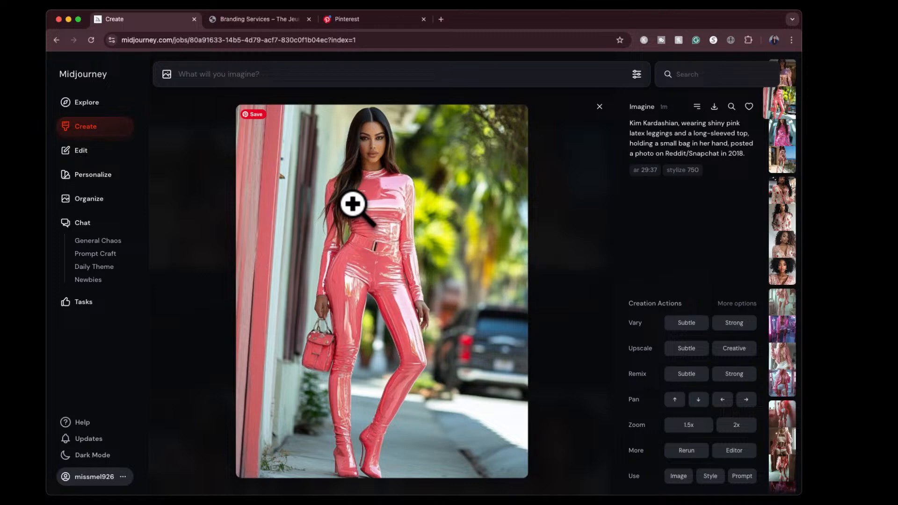
pyautogui.press('Left')
pyautogui.press('Right')
# - Inspect the second pink latex outfit image full-screen in close-up, then return to the creations list
pyautogui.click(366, 158)
pyautogui.scroll(5, 397, 133)
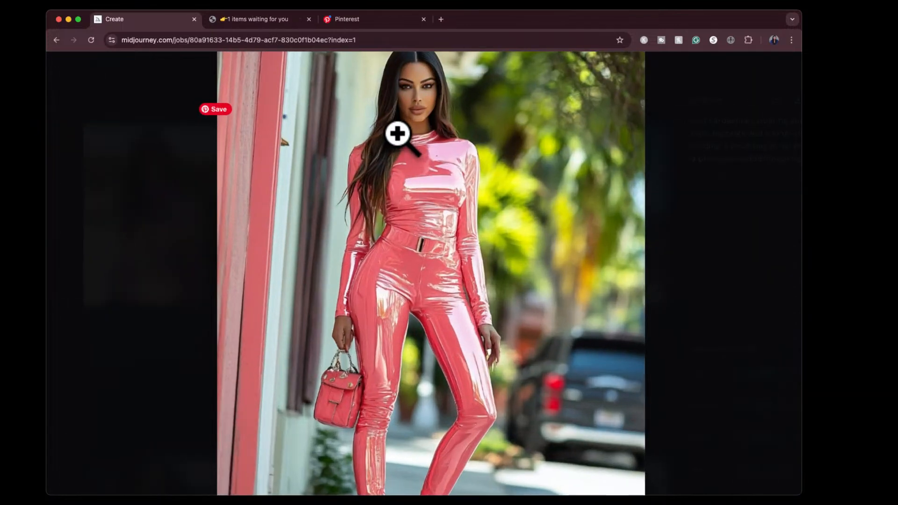
pyautogui.scroll(1, 397, 133)
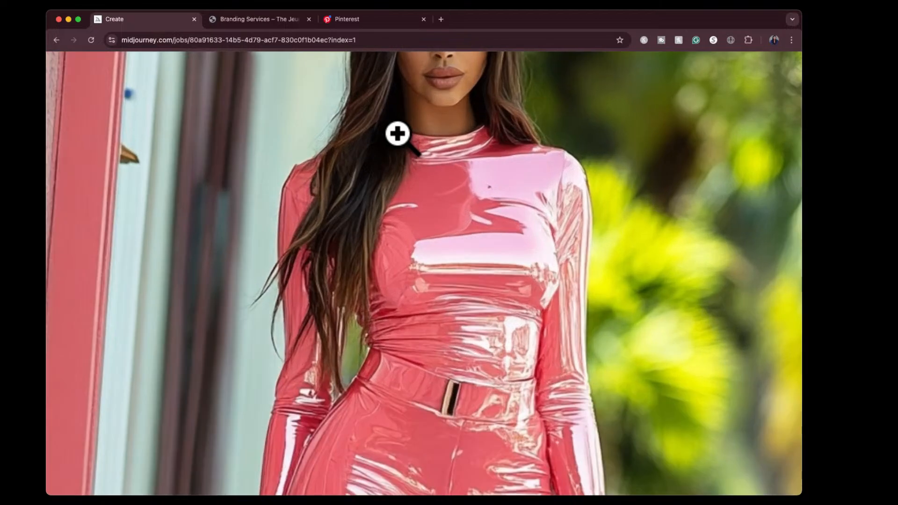
pyautogui.scroll(2, 397, 133)
pyautogui.scroll(-8, 429, 175)
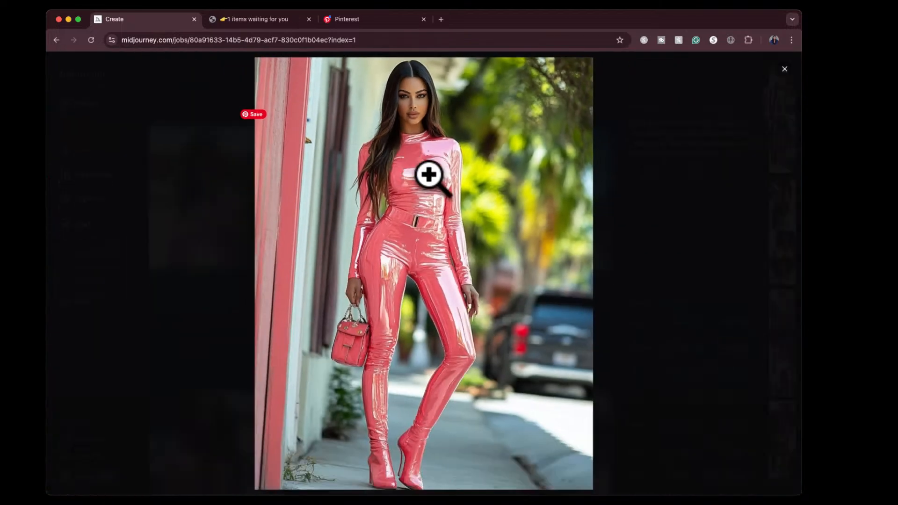
pyautogui.click(626, 218)
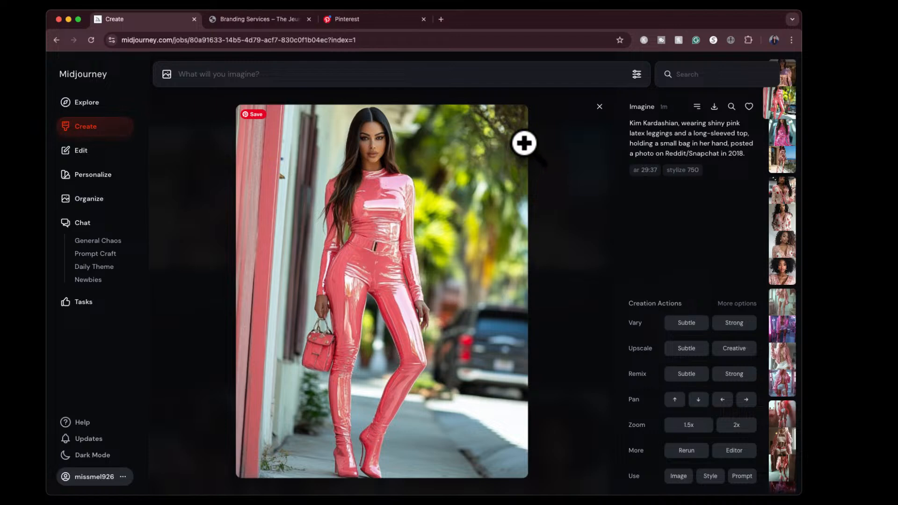
pyautogui.click(599, 108)
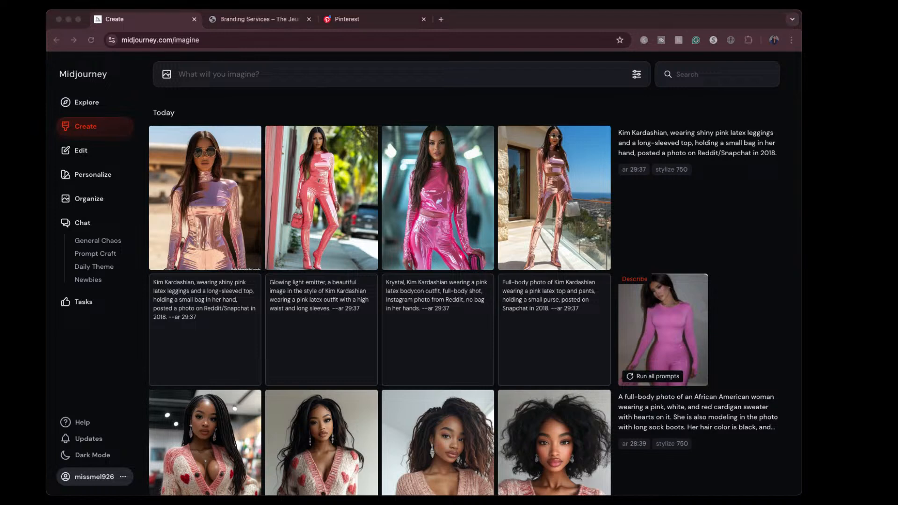
# - Describe the picture of the woman in a black leather jacket and use the first suggested prompt as the new prompt
pyautogui.moveTo(857, 281); pyautogui.dragTo(364, 168)
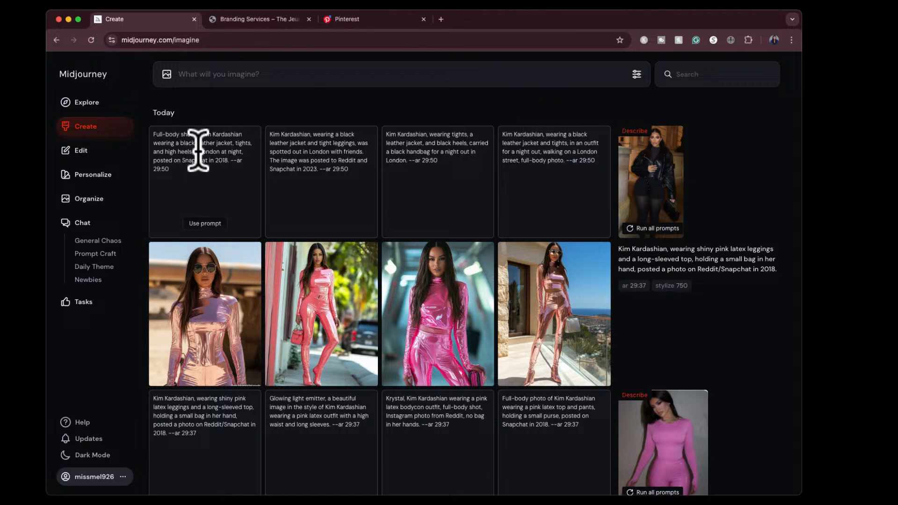
pyautogui.click(205, 224)
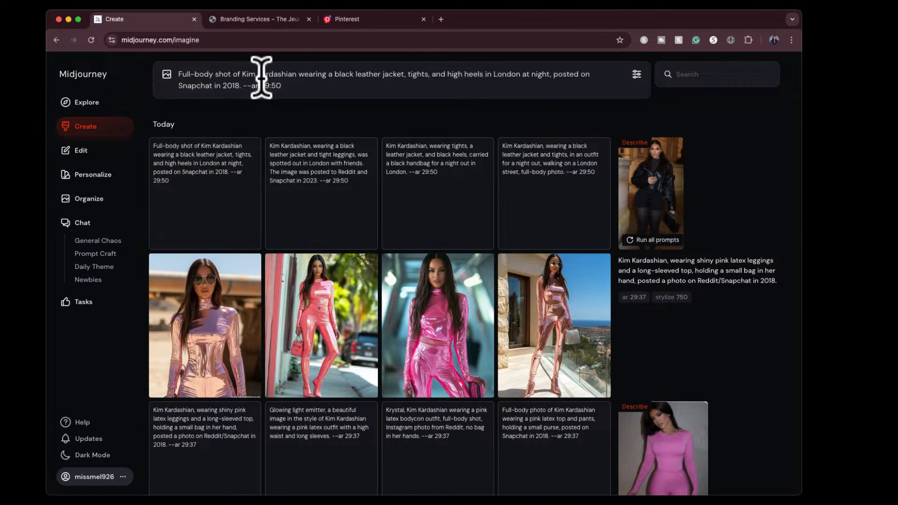
# - Replace the celebrity's name in the London night prompt with "african american woman" and generate the images
pyautogui.moveTo(300, 75); pyautogui.dragTo(244, 72)
pyautogui.press('BackSpace')
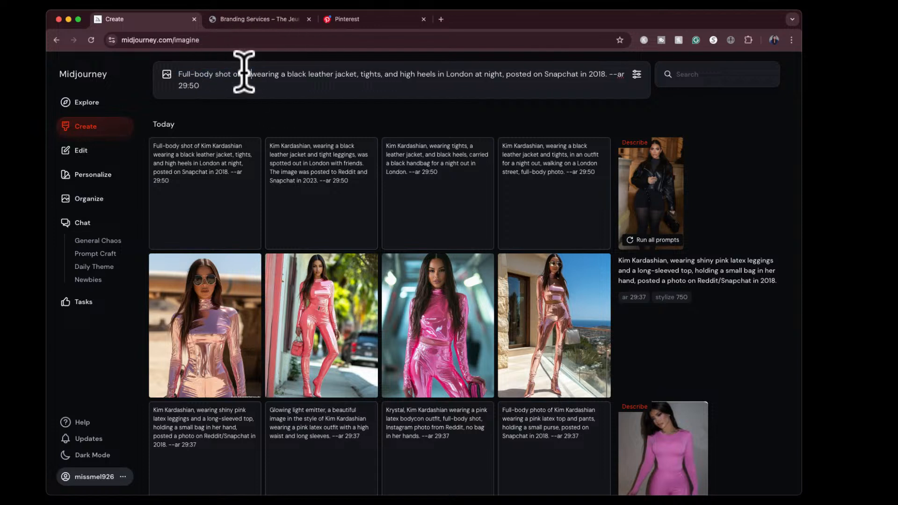
pyautogui.write('African ')
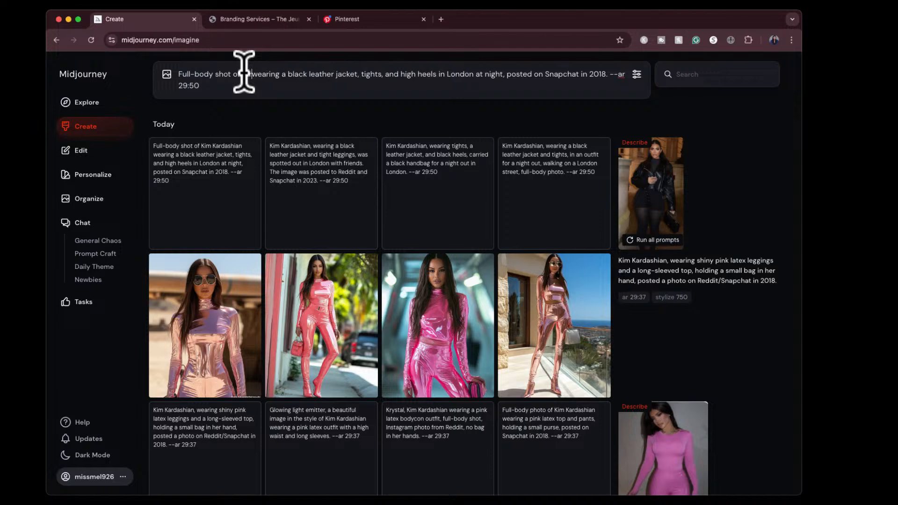
pyautogui.write('american ')
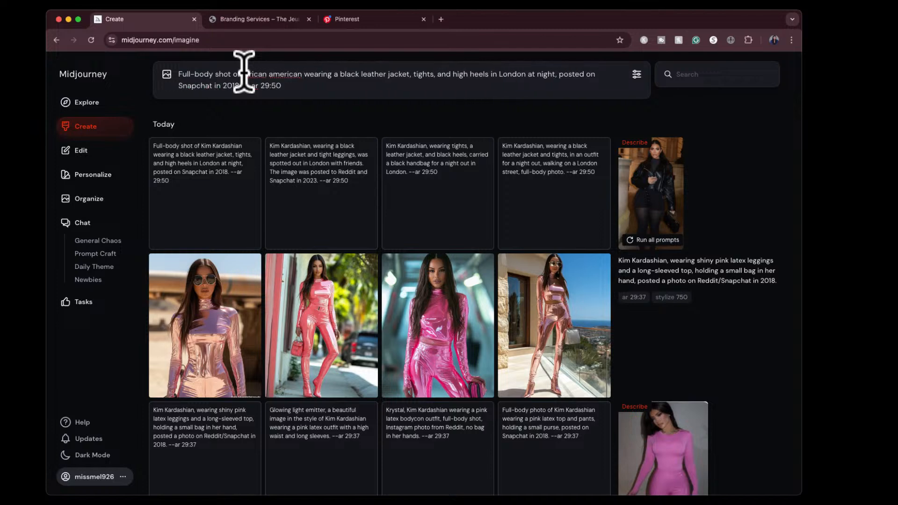
pyautogui.write('woman')
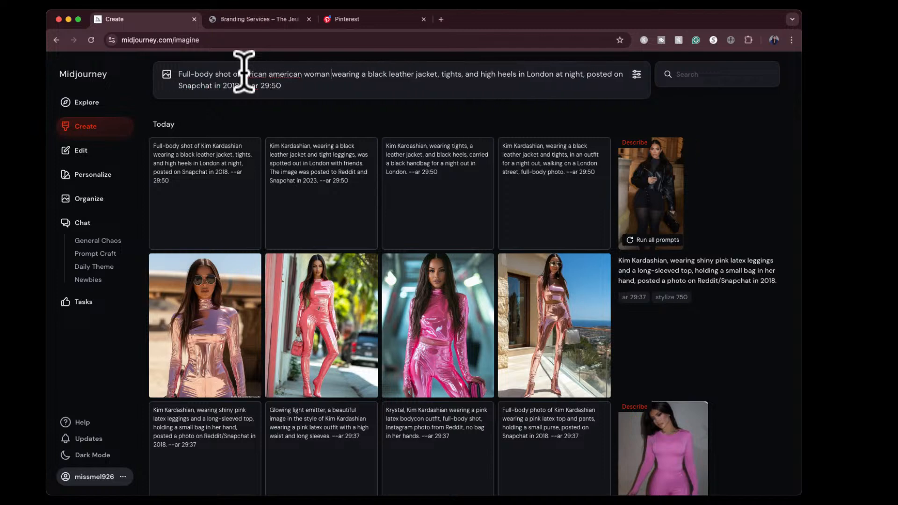
pyautogui.press('Return')
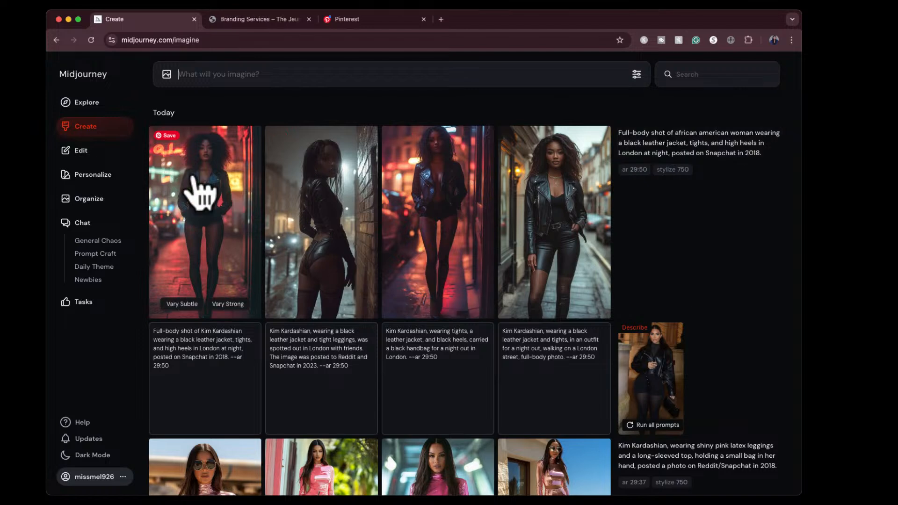
# - View the four generated night-time leather jacket images enlarged, go back to the first one, and return to the creations list
pyautogui.click(202, 197)
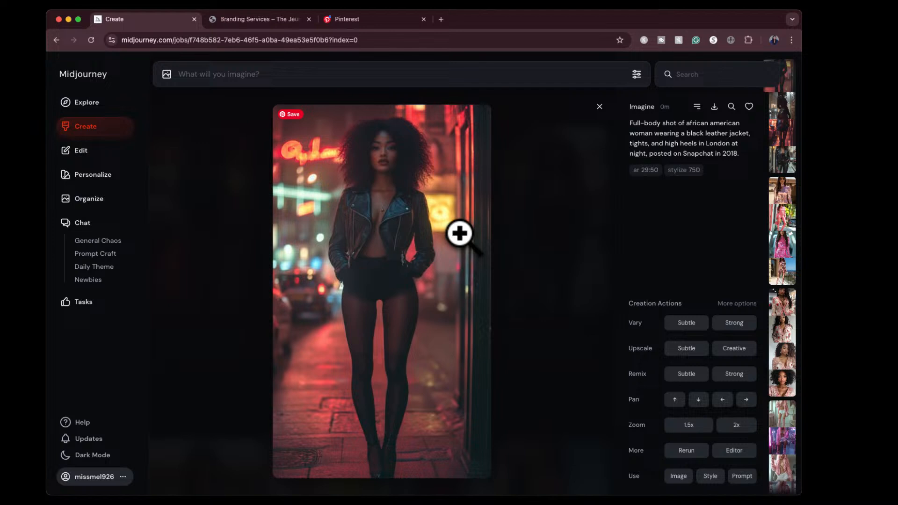
pyautogui.press('Right')
pyautogui.press('Right')
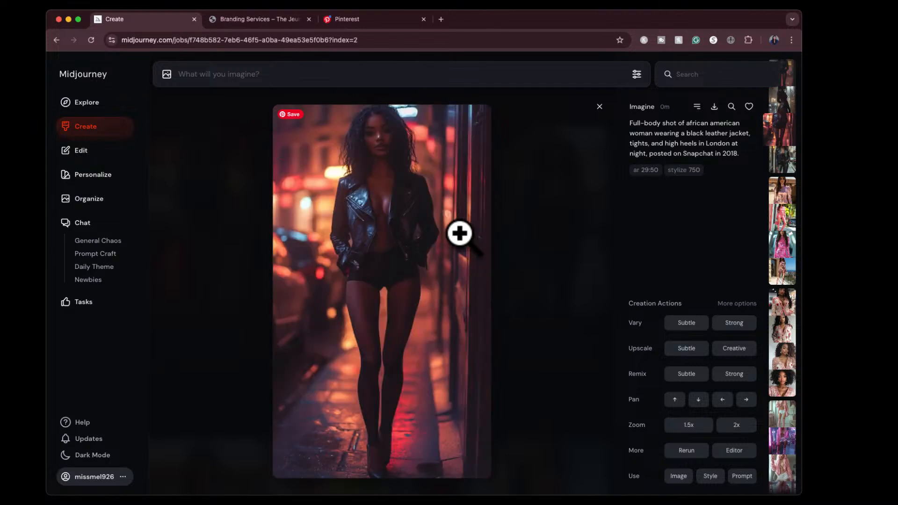
pyautogui.press('Right')
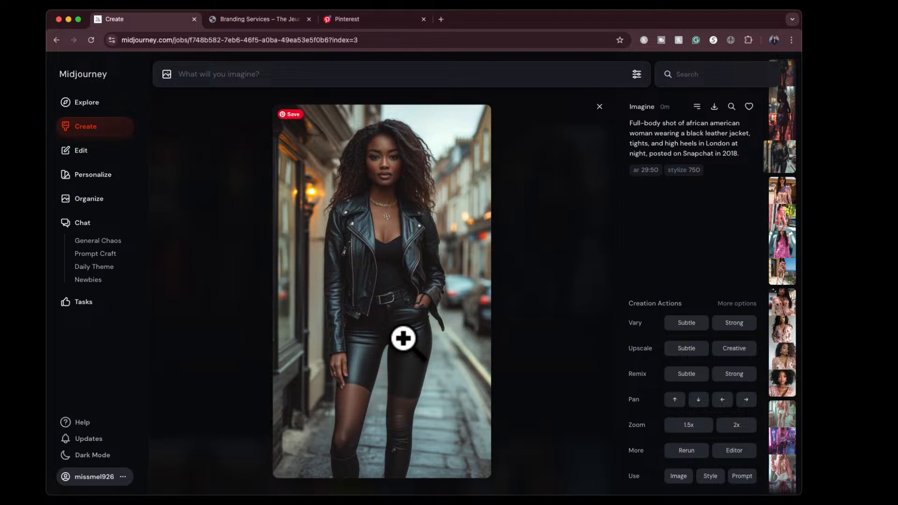
pyautogui.press('Right')
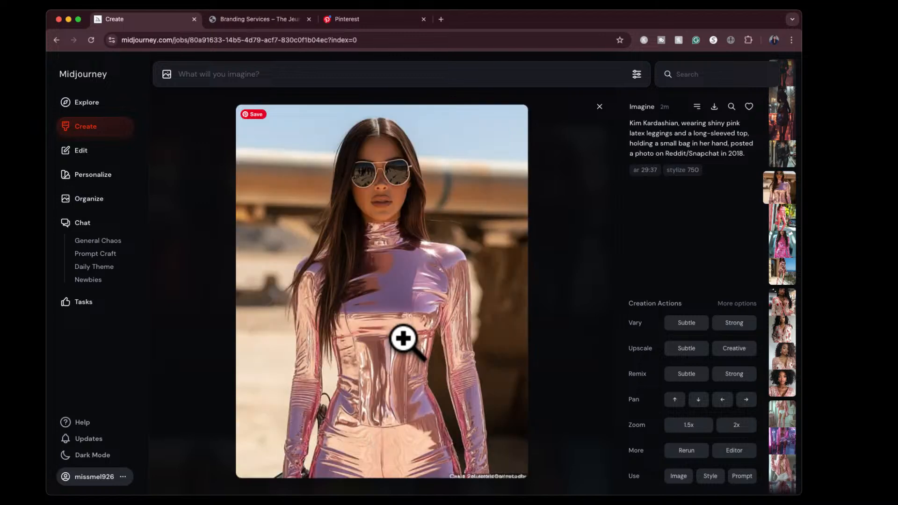
pyautogui.press('Left')
pyautogui.press('Left')
pyautogui.press('Left')
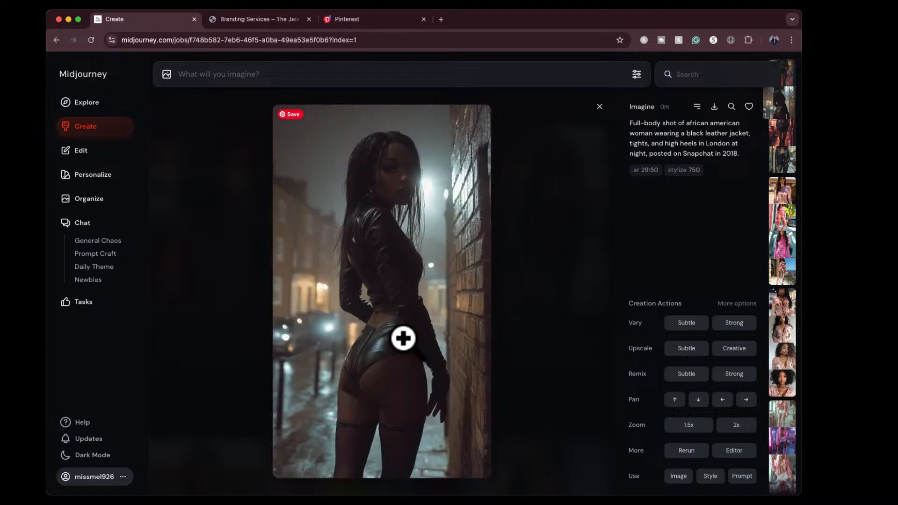
pyautogui.press('Left')
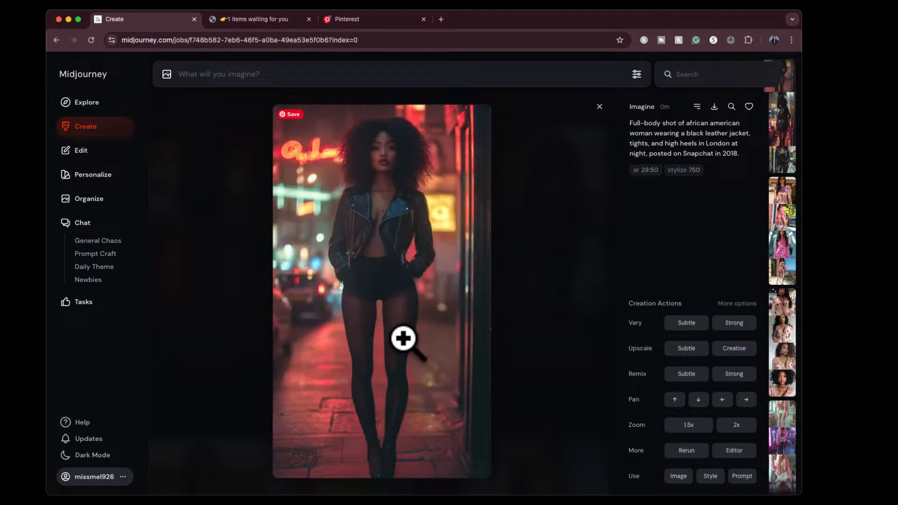
pyautogui.click(600, 107)
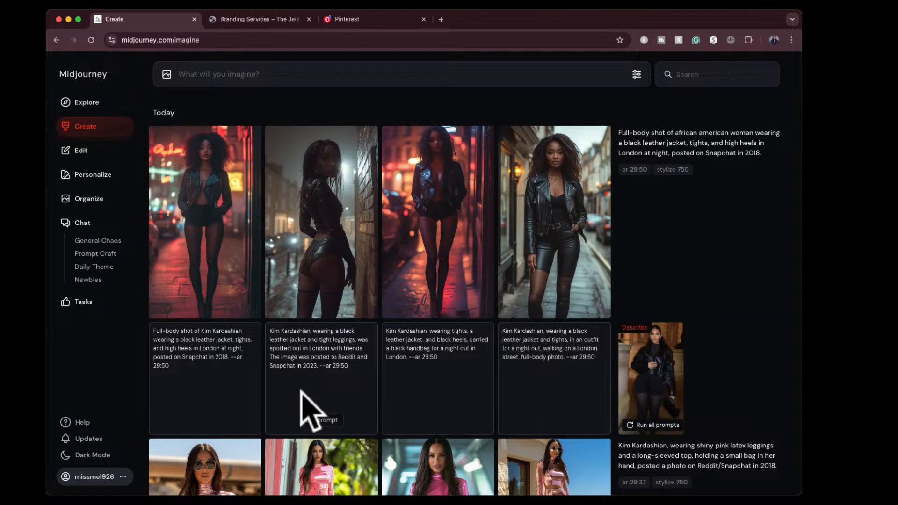
# - Use the second suggested leather jacket prompt, replace the celebrity's name and its comma with "Latina woman", and generate the images
pyautogui.click(322, 420)
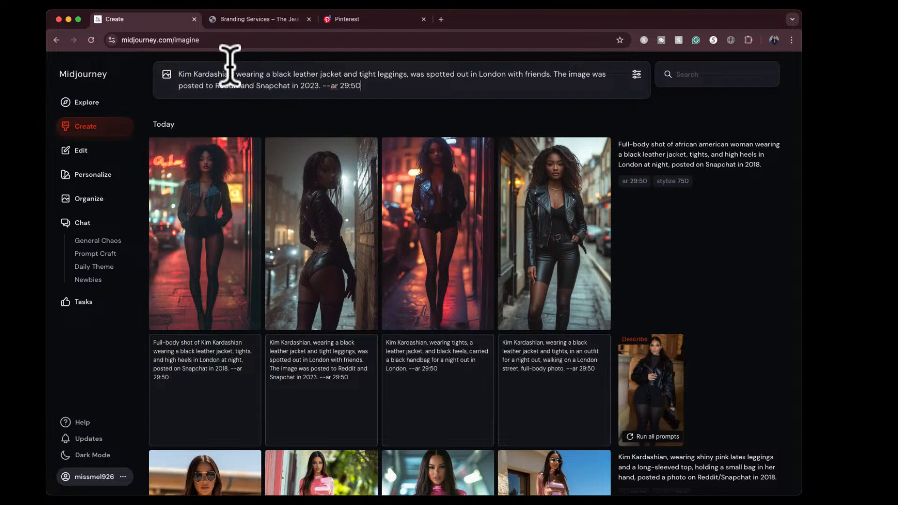
pyautogui.moveTo(233, 72); pyautogui.dragTo(175, 64)
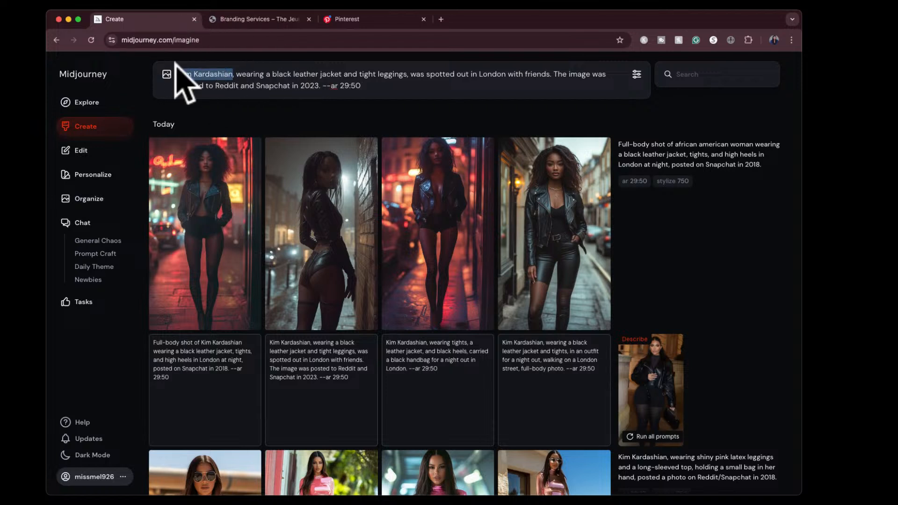
pyautogui.write('Latina woman')
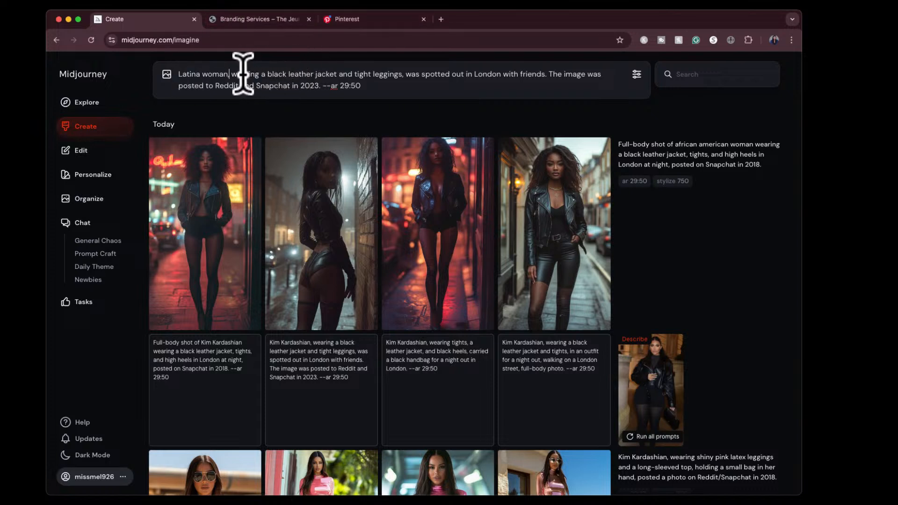
pyautogui.press('BackSpace')
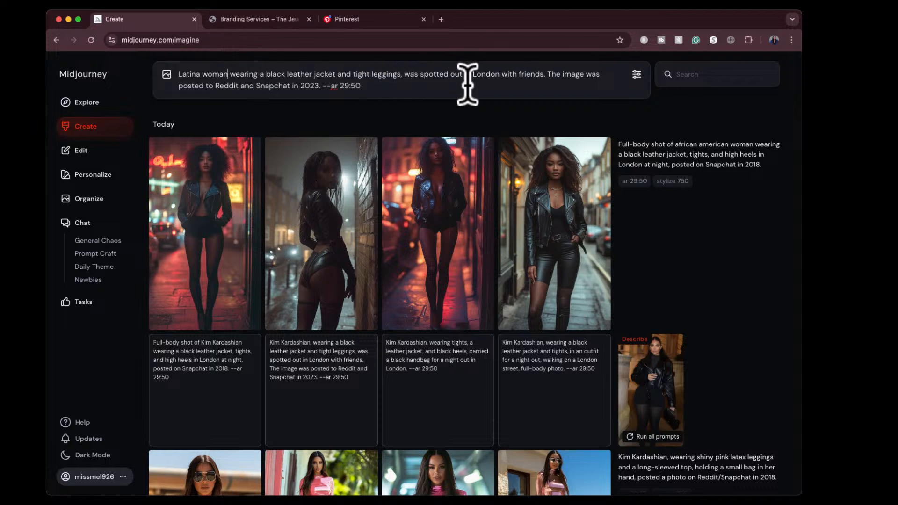
pyautogui.click(412, 82)
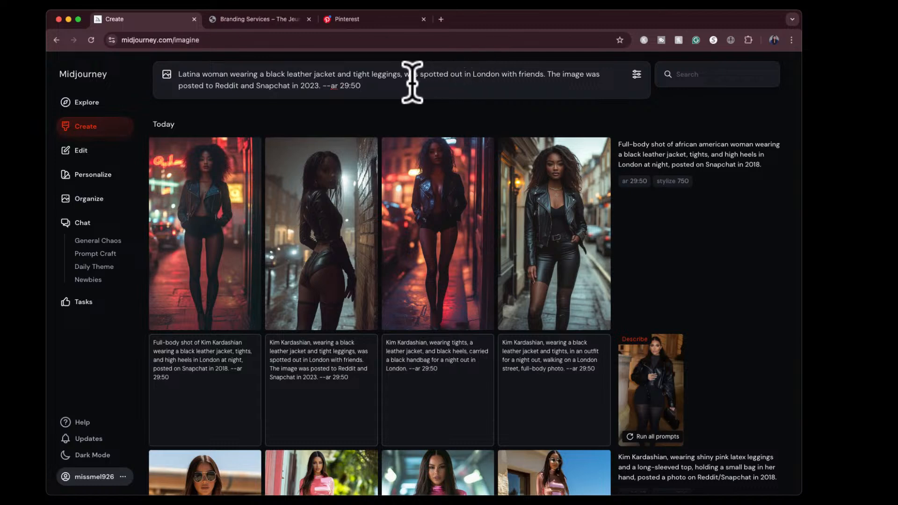
pyautogui.press('Return')
# - View the four generated Latina woman images enlarged and go back to the first one
pyautogui.moveTo(692, 281)
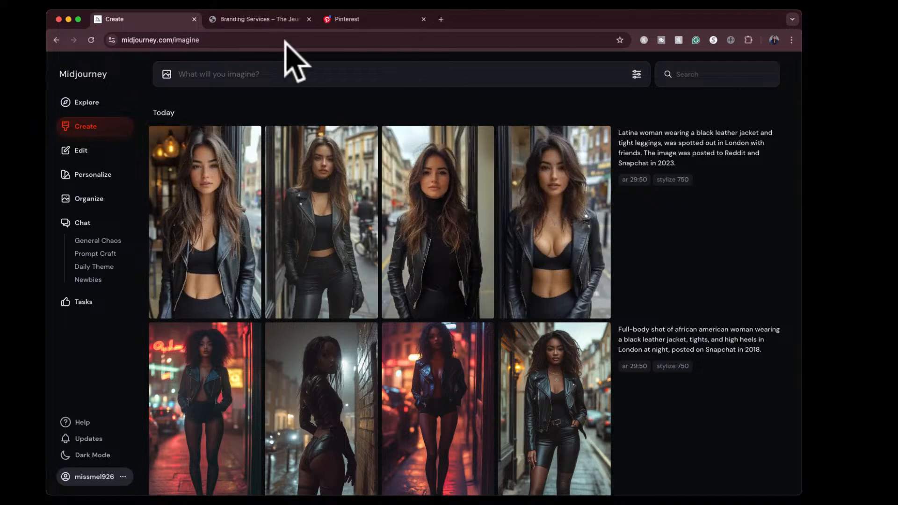
pyautogui.moveTo(238, 225)
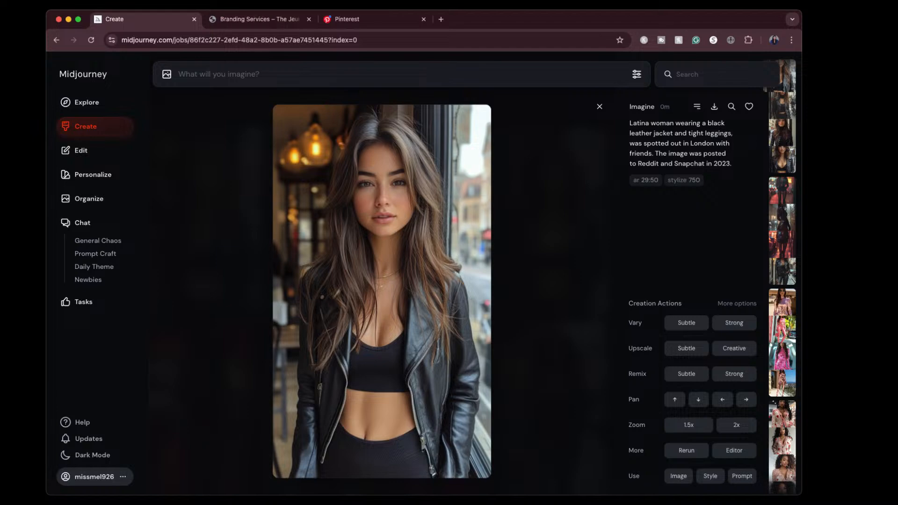
pyautogui.click(599, 110)
pyautogui.scroll(-2, 474, 360)
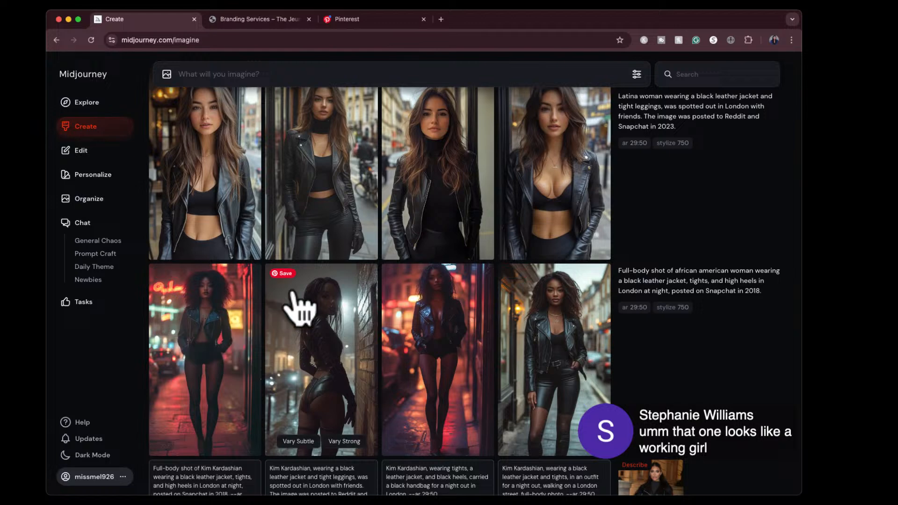
pyautogui.scroll(2, 341, 256)
pyautogui.click(333, 246)
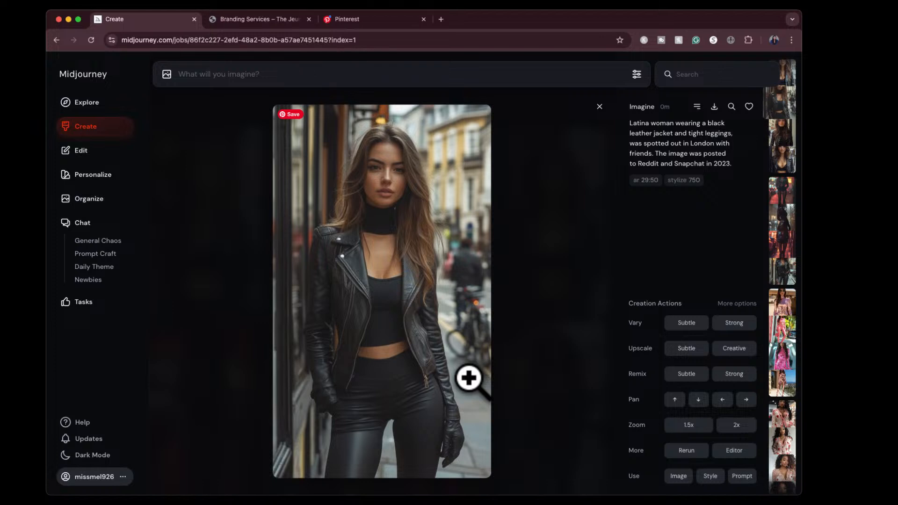
pyautogui.press('Right')
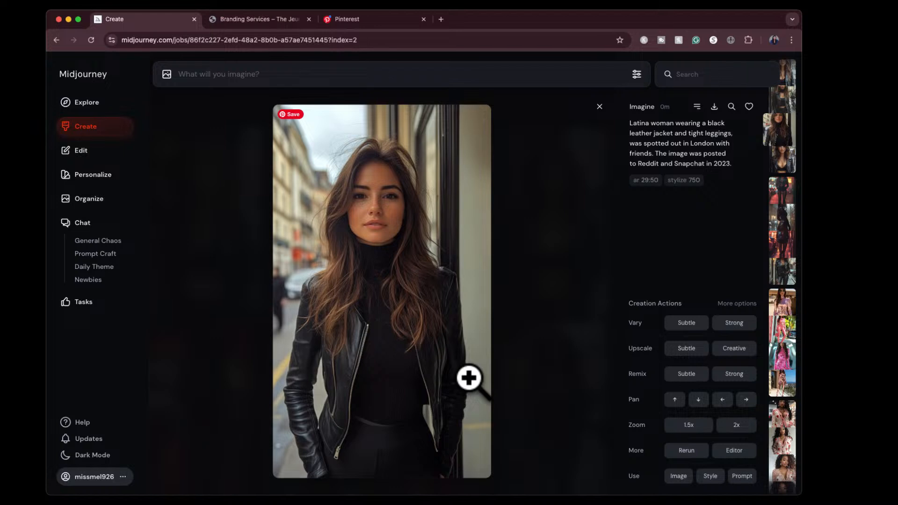
pyautogui.press('Right')
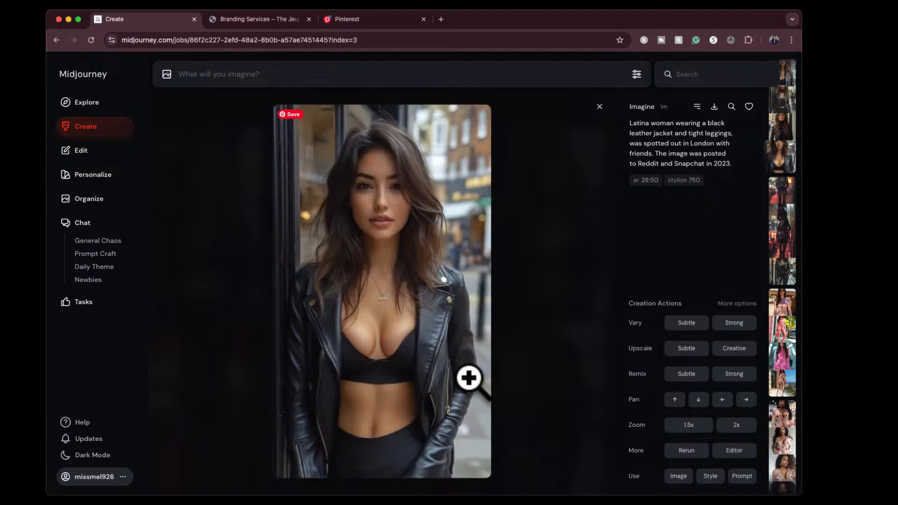
pyautogui.press('Right')
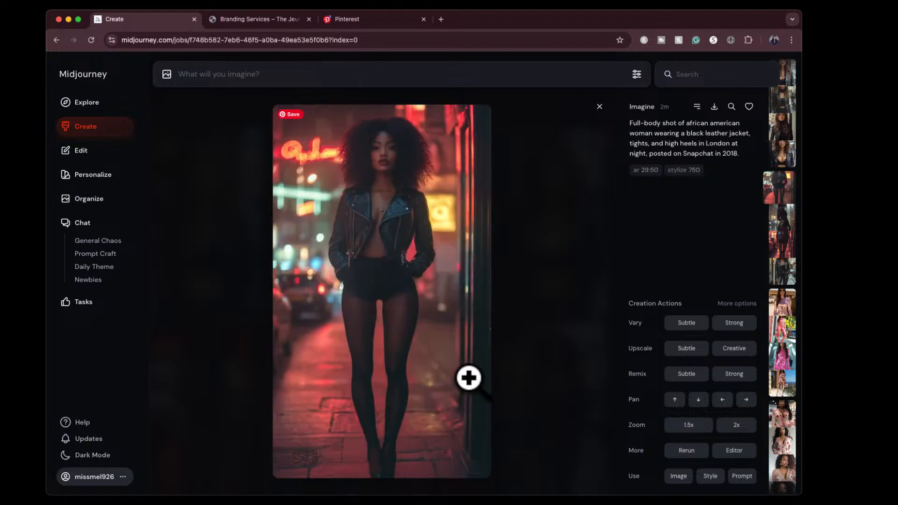
pyautogui.press('Left')
pyautogui.press('Left')
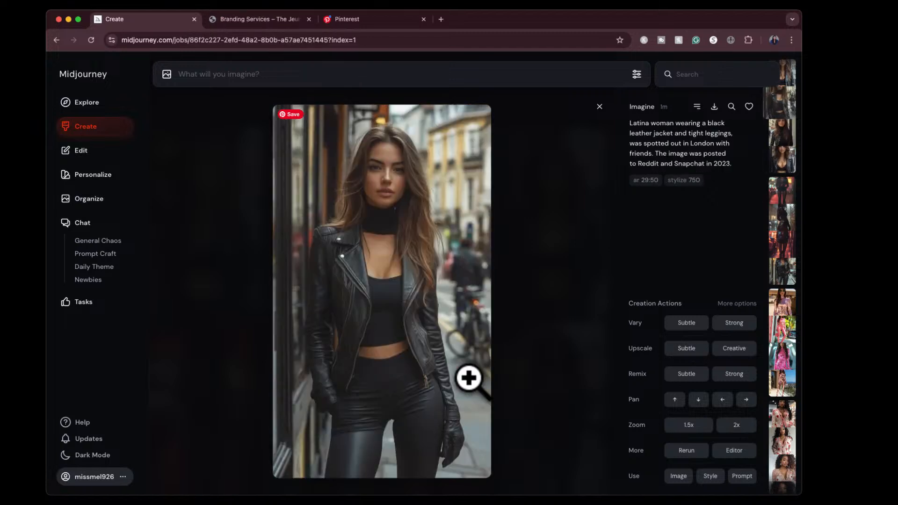
pyautogui.press('Left')
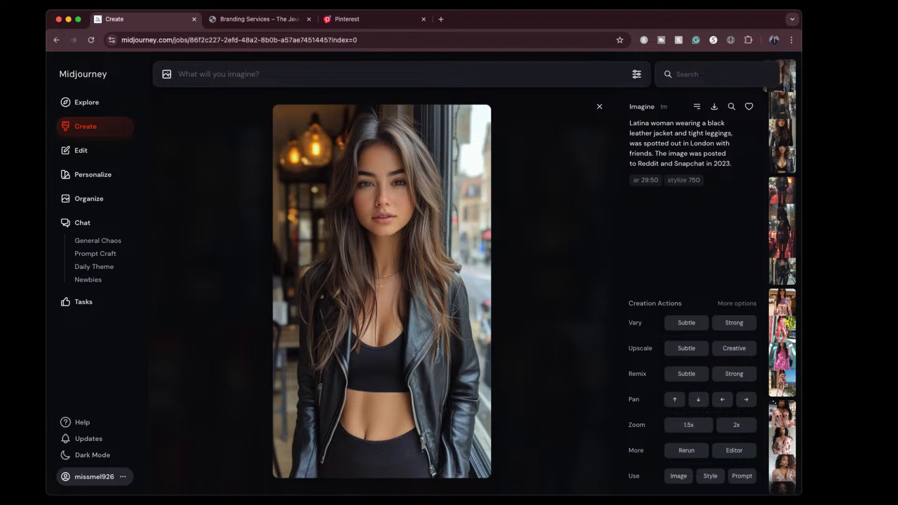
# - Describe the picture of the pink and black bathroom and generate images from the first suggested prompt
pyautogui.click(836, 233)
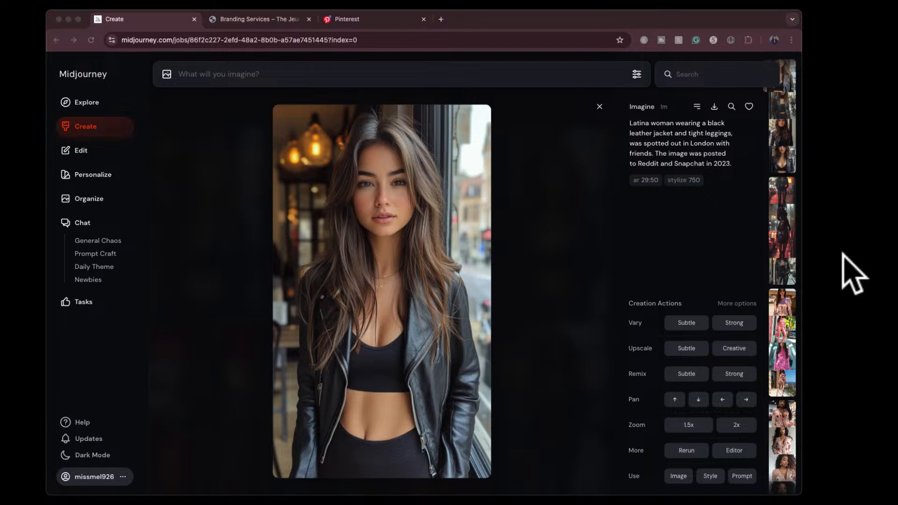
pyautogui.click(849, 282)
pyautogui.moveTo(850, 283); pyautogui.dragTo(293, 170)
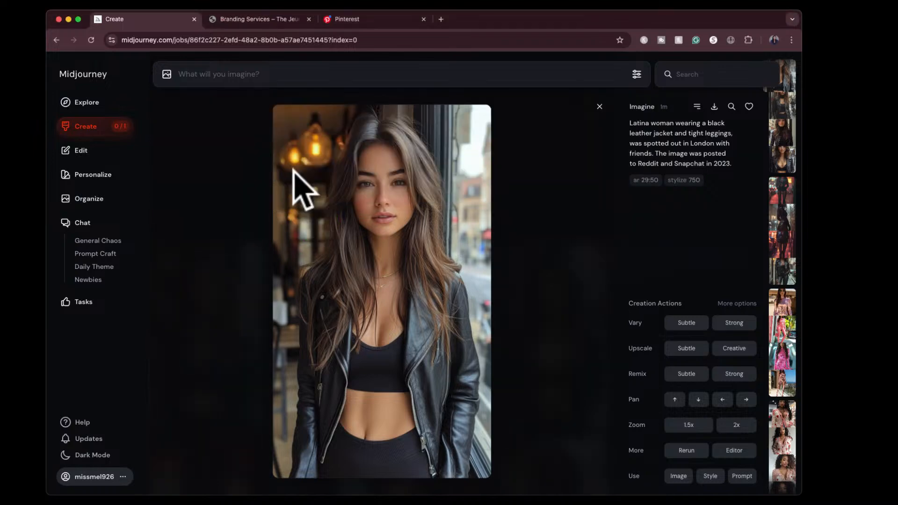
pyautogui.click(600, 107)
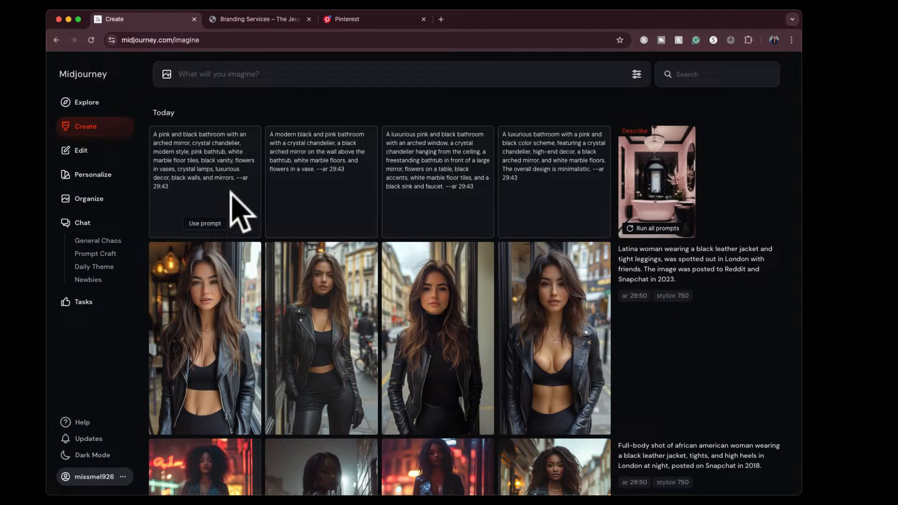
pyautogui.click(206, 223)
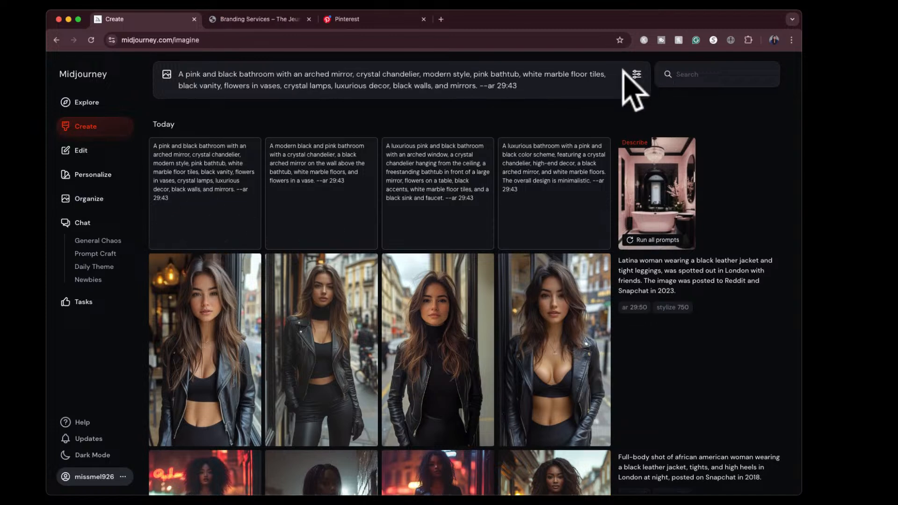
pyautogui.press('Return')
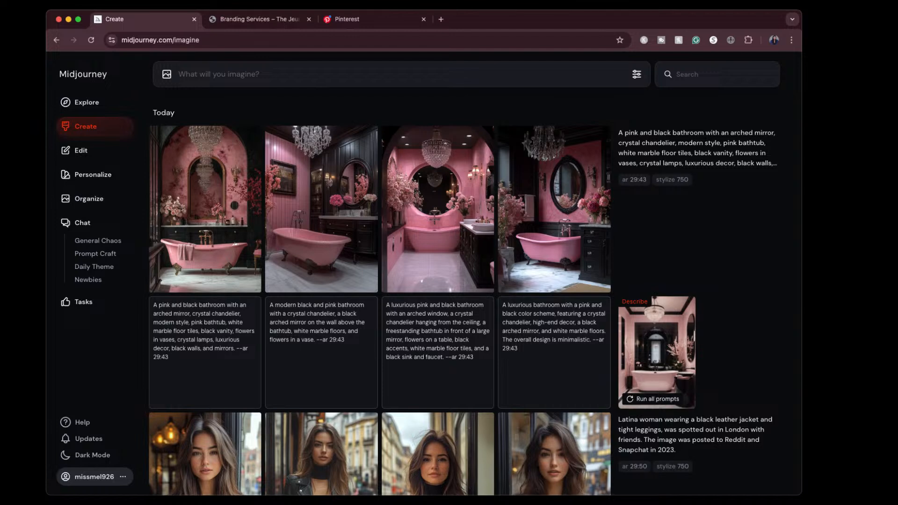
# - View the first three generated bathroom images enlarged and download the third one with the round mirror above the bathtub
pyautogui.click(229, 201)
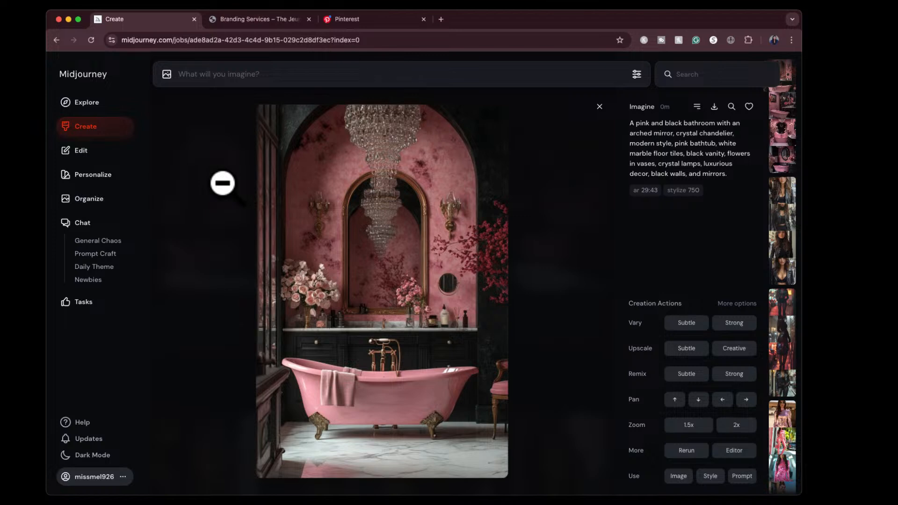
pyautogui.press('Right')
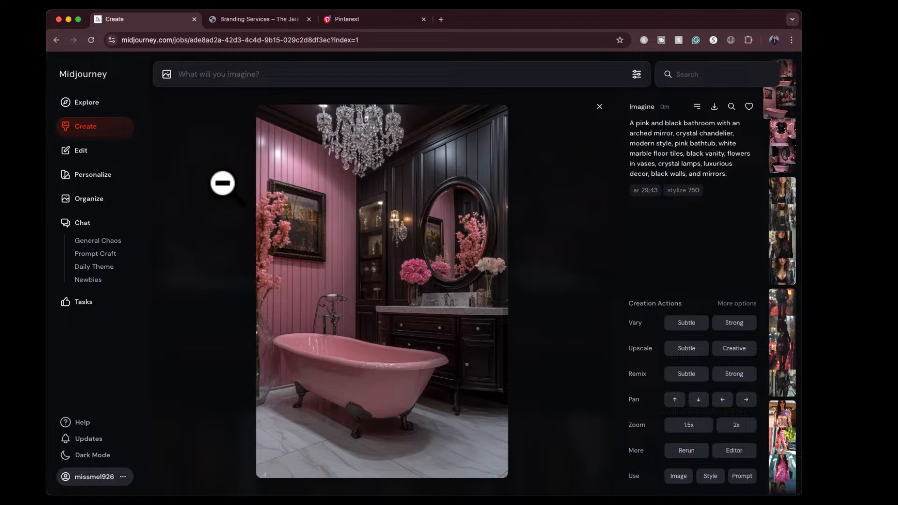
pyautogui.press('Right')
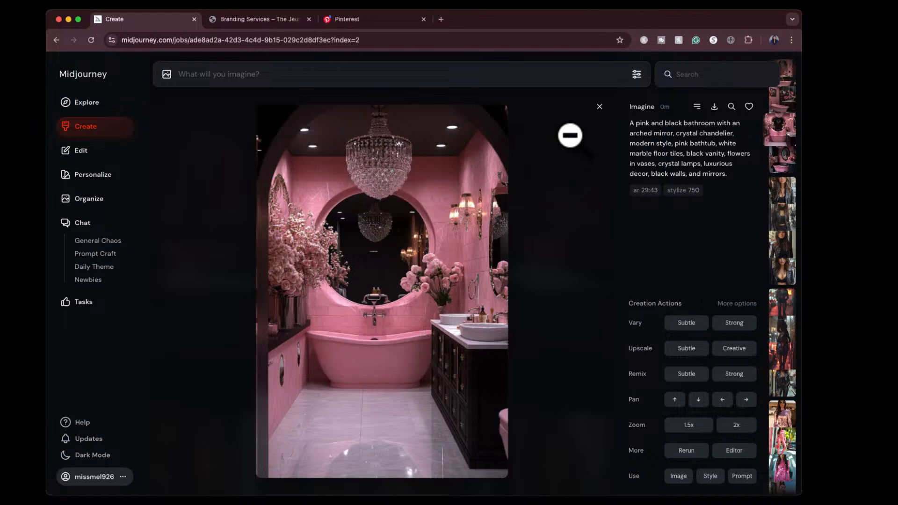
pyautogui.click(714, 107)
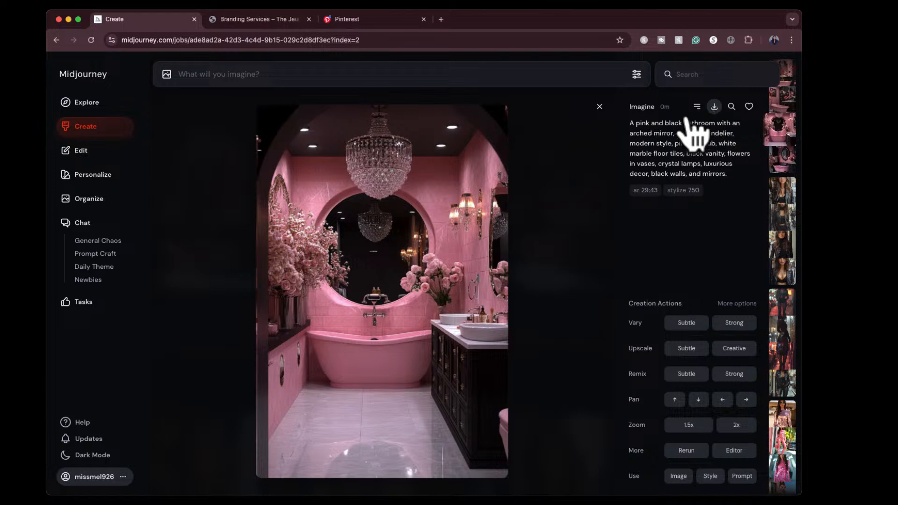
# - View the fourth generated bathroom image, with the oval mirror, enlarged and return to the overview of created images
pyautogui.press('Right')
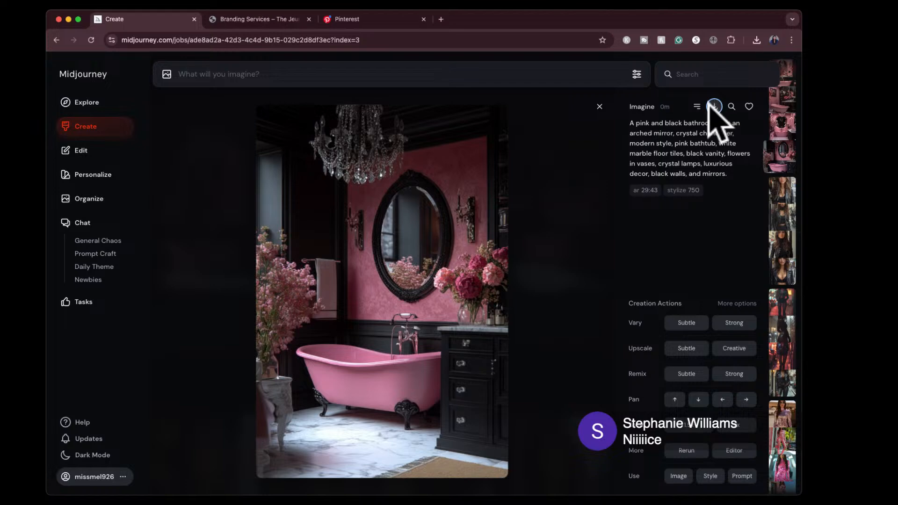
pyautogui.click(599, 107)
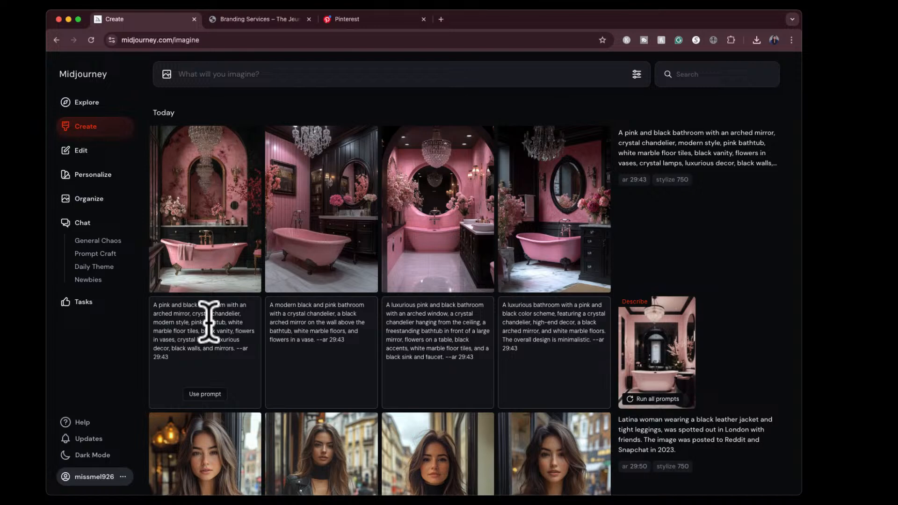
# - Delete the empty moodboards Moodboard #2, Moodboard #4 and Moodboard #1 from the personalization profiles
pyautogui.click(96, 175)
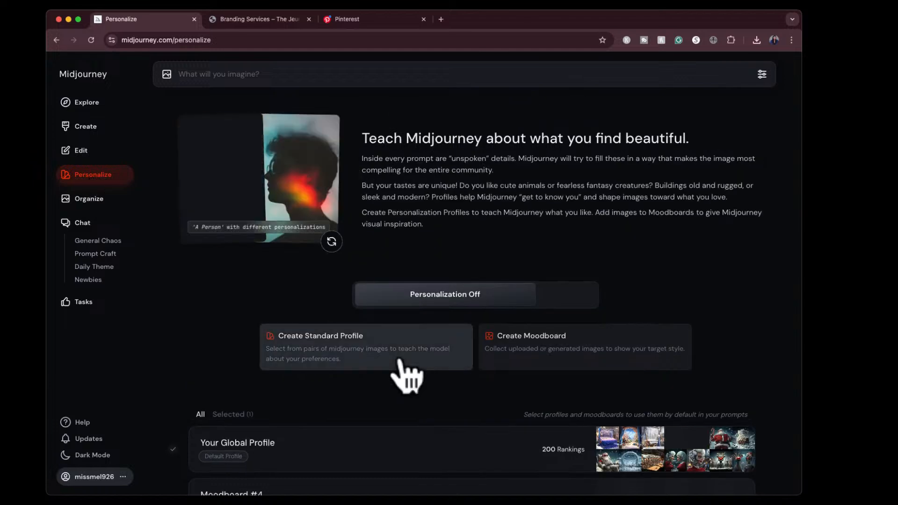
pyautogui.scroll(-5, 406, 376)
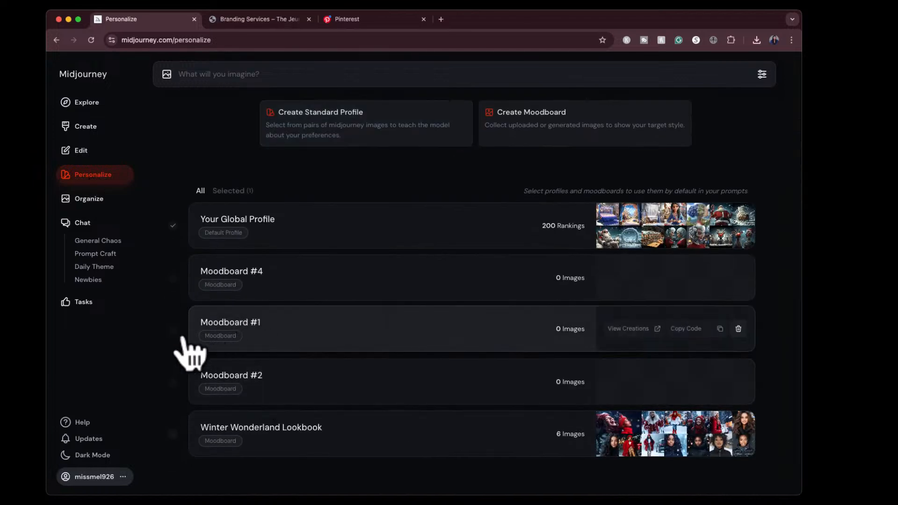
pyautogui.click(738, 381)
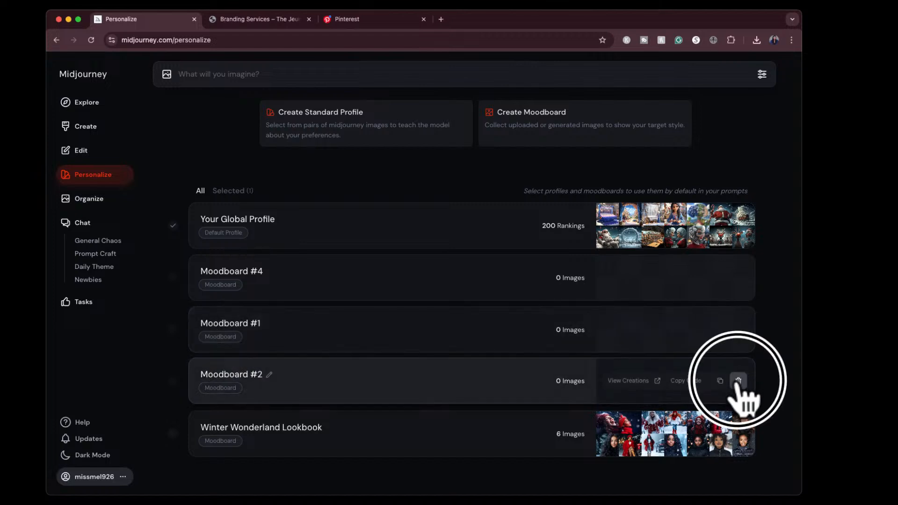
pyautogui.click(736, 329)
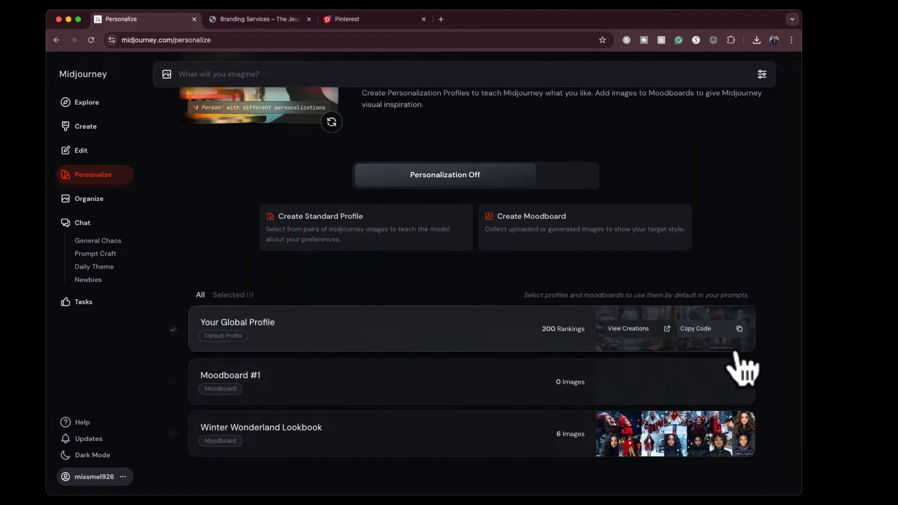
pyautogui.click(736, 379)
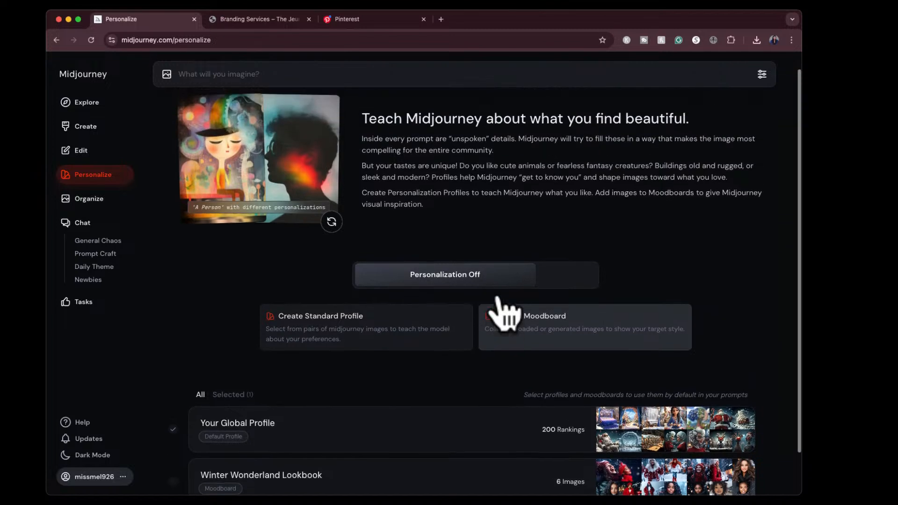
# - Create a new moodboard and add the third and fourth pink bathroom images to it from the gallery
pyautogui.click(546, 327)
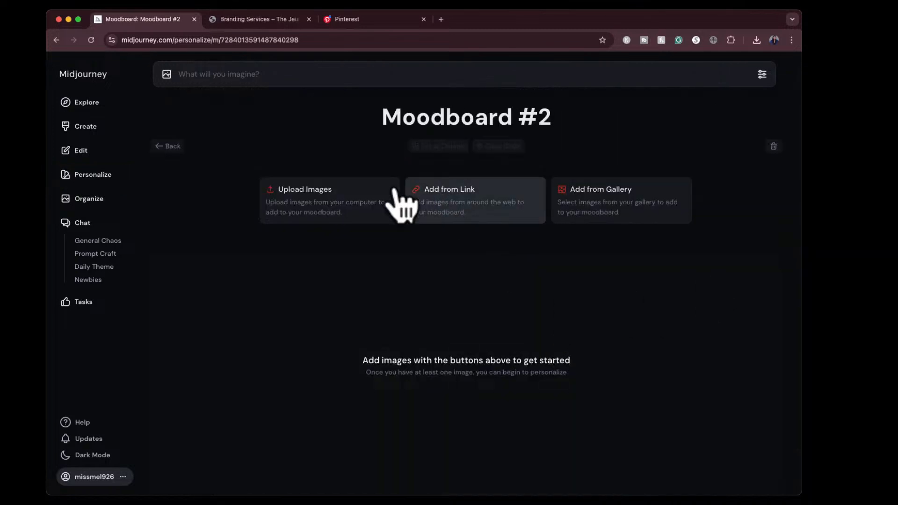
pyautogui.click(575, 214)
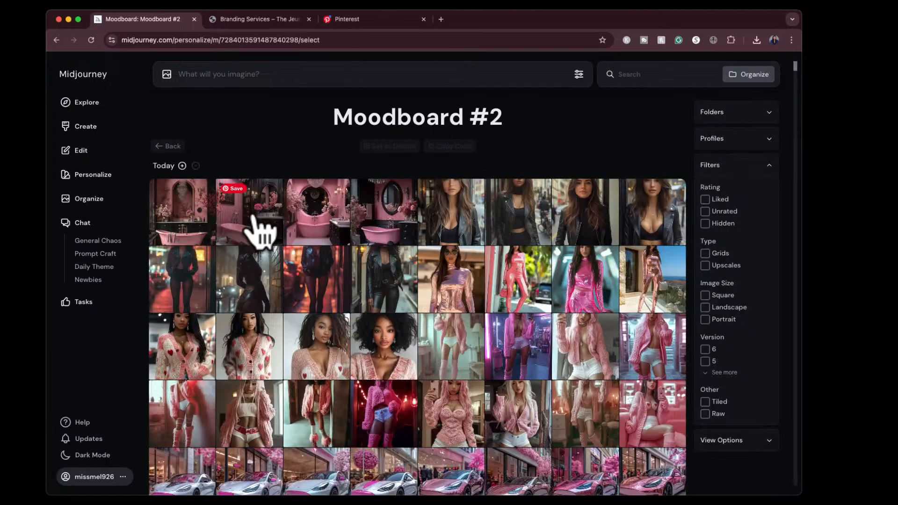
pyautogui.click(320, 225)
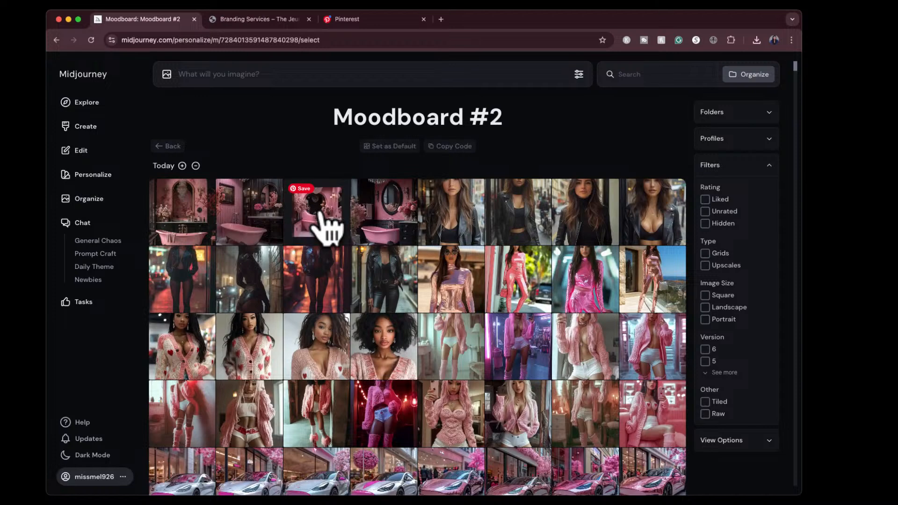
pyautogui.click(364, 225)
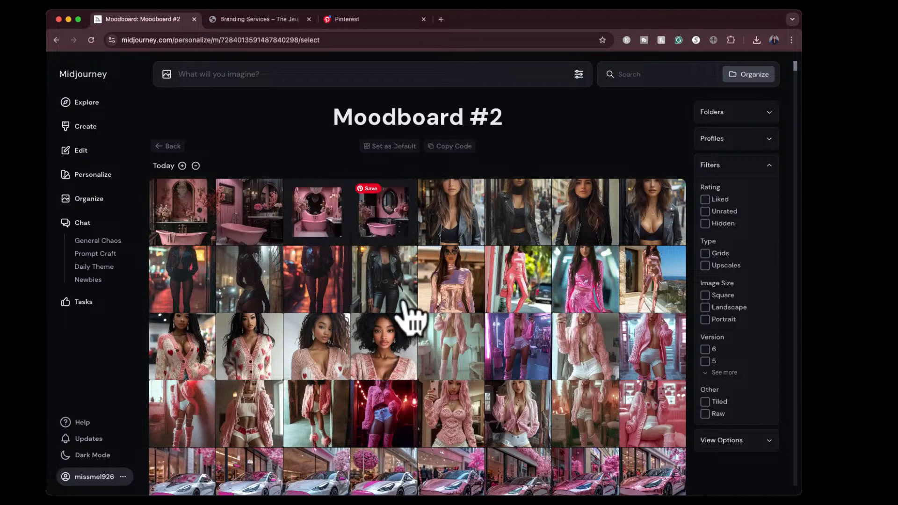
# - Look through the rest of the gallery images and the available view options, and return to the moodboard
pyautogui.scroll(-3, 407, 318)
pyautogui.scroll(-3, 404, 330)
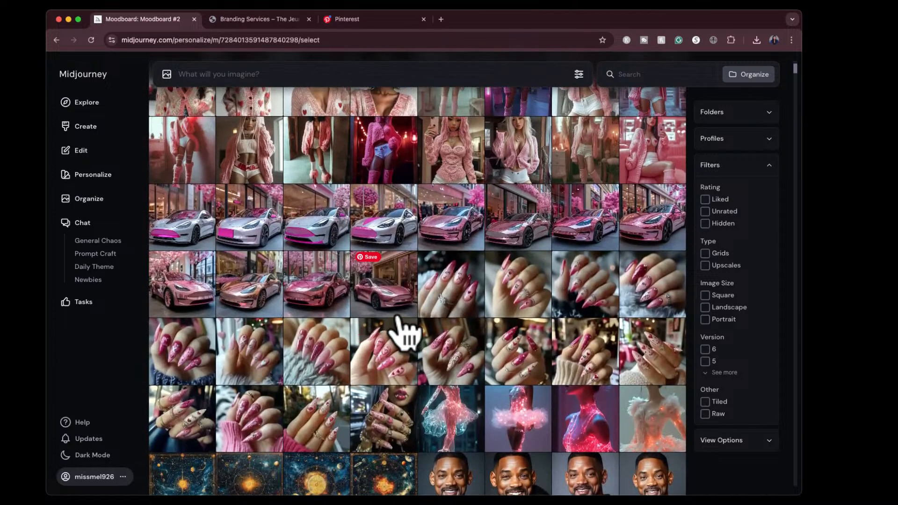
pyautogui.scroll(-1, 397, 318)
pyautogui.scroll(1, 397, 318)
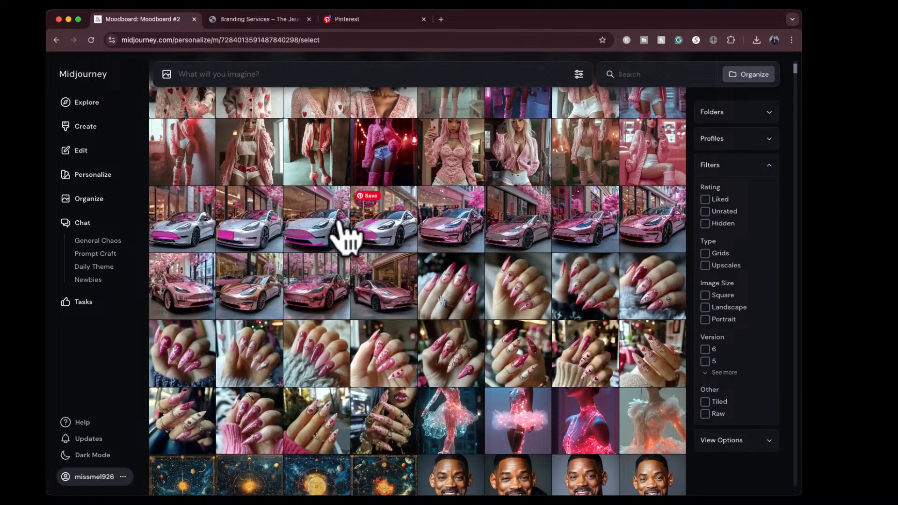
pyautogui.scroll(-5, 383, 310)
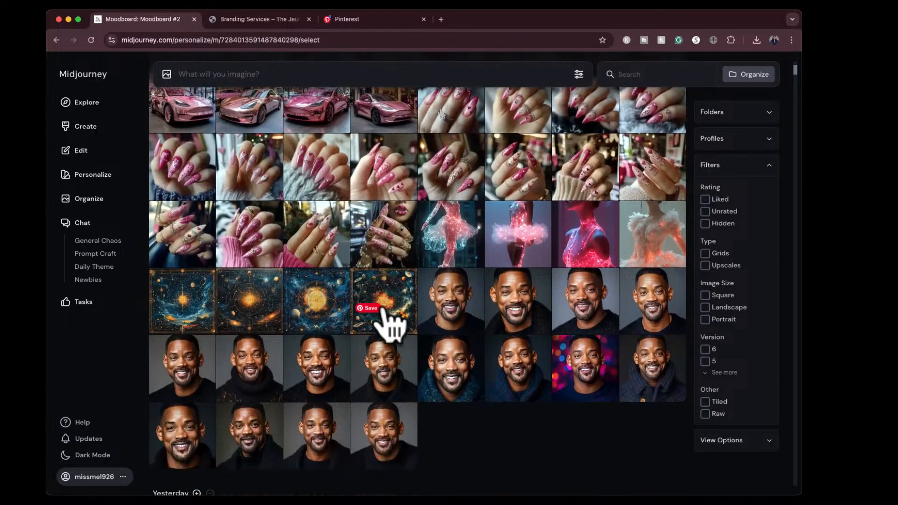
pyautogui.scroll(9, 384, 310)
pyautogui.scroll(3, 391, 323)
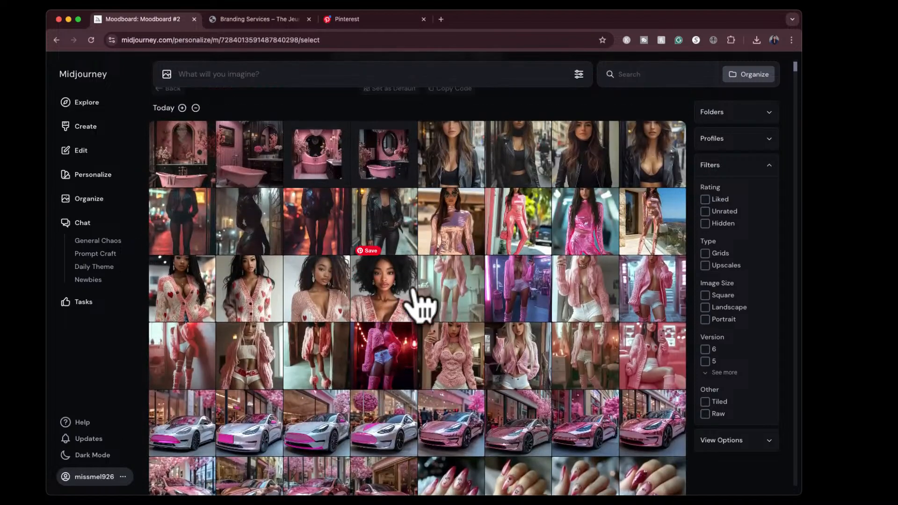
pyautogui.scroll(2, 417, 281)
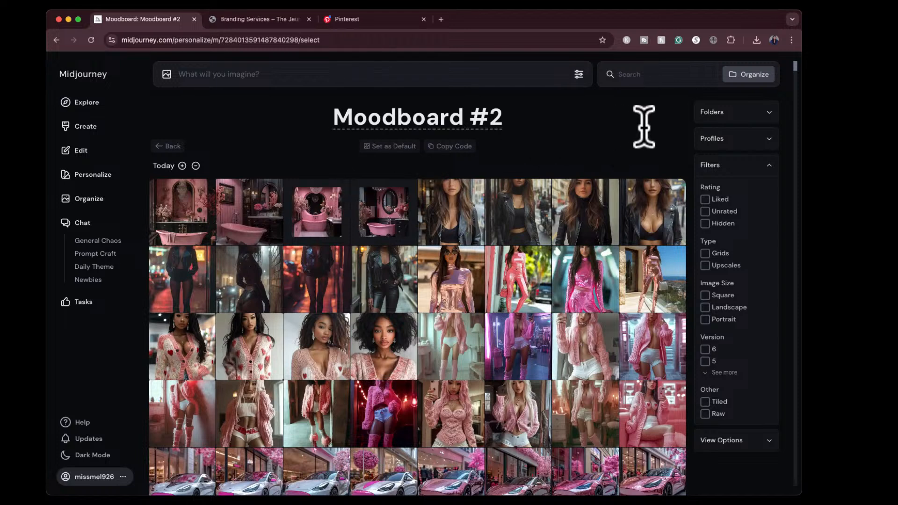
pyautogui.click(747, 444)
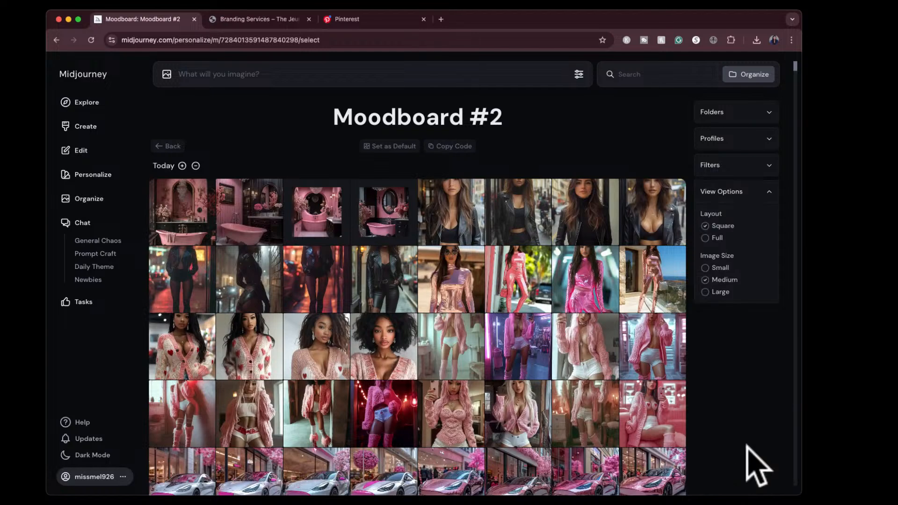
pyautogui.scroll(-10, 747, 446)
pyautogui.scroll(10, 747, 446)
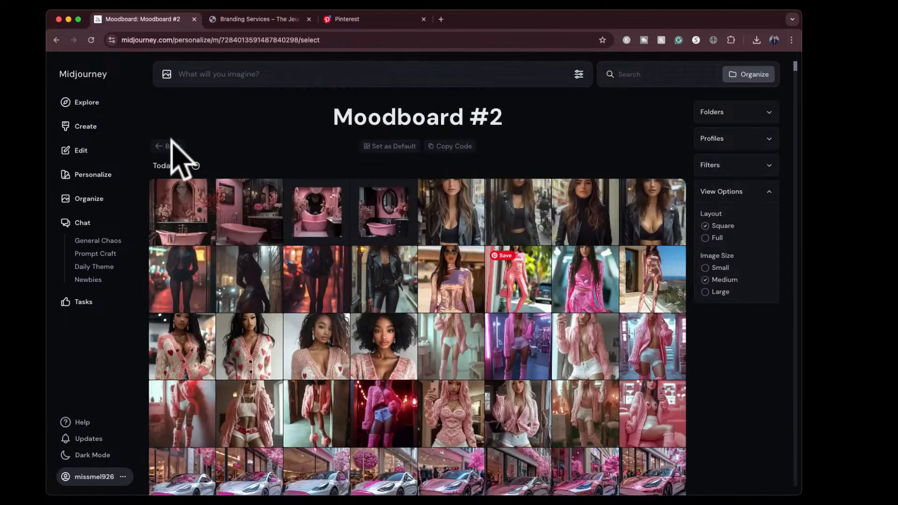
pyautogui.click(168, 148)
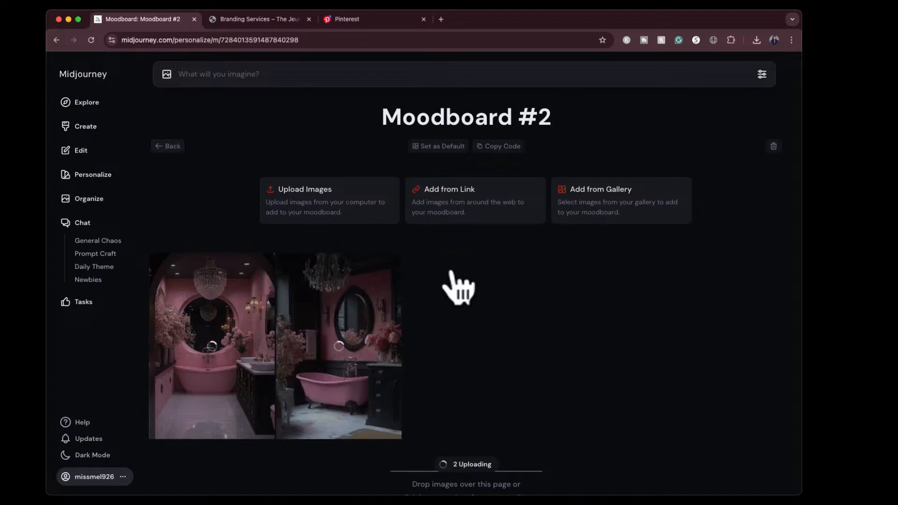
# - Rename the moodboard as "2025 Goals"
pyautogui.click(525, 120)
pyautogui.click(505, 119)
pyautogui.tripleClick(507, 119)
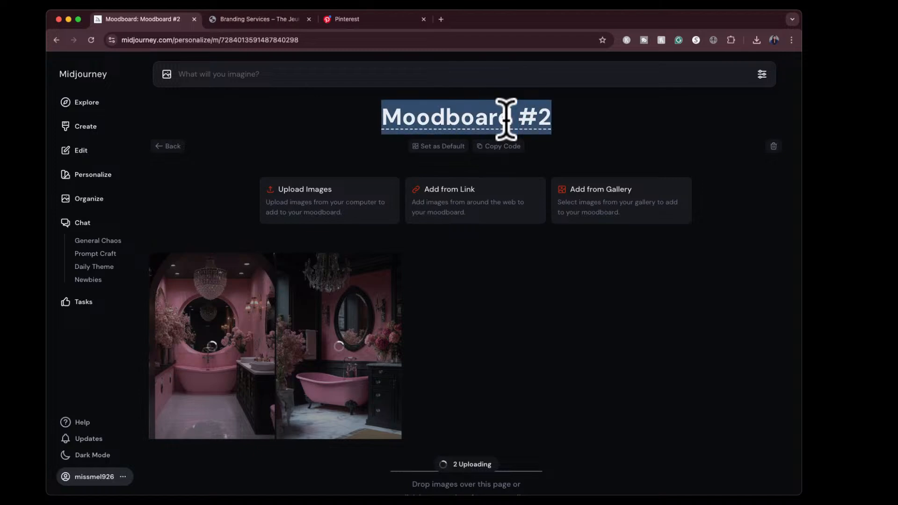
pyautogui.write('G')
pyautogui.press('super+z')
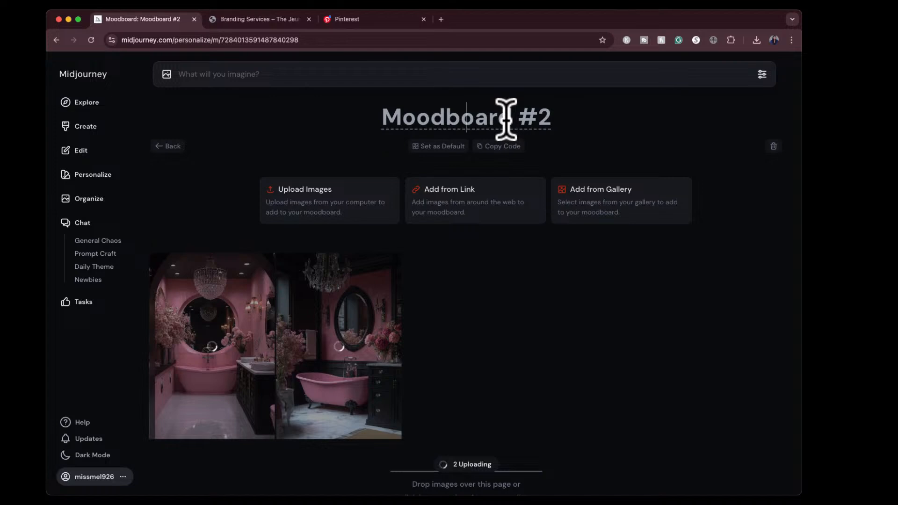
pyautogui.tripleClick(506, 119)
pyautogui.write('2025 Goals')
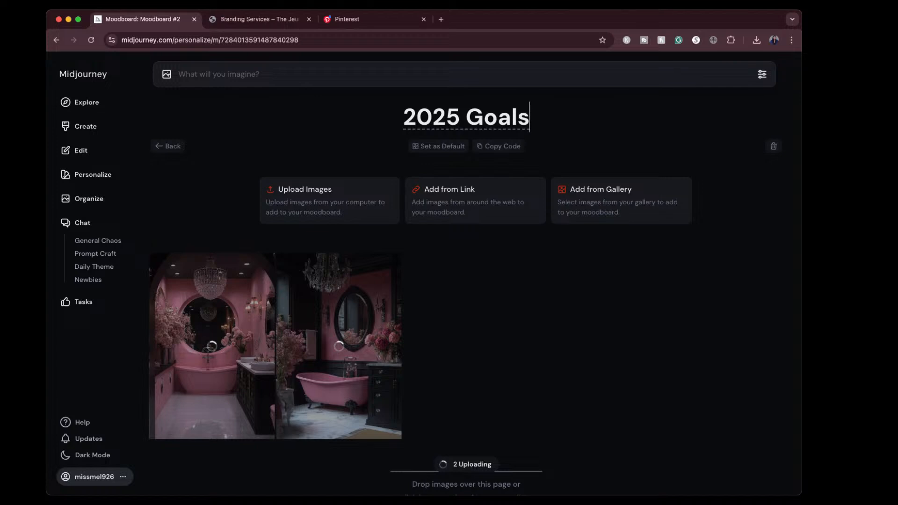
pyautogui.click(476, 270)
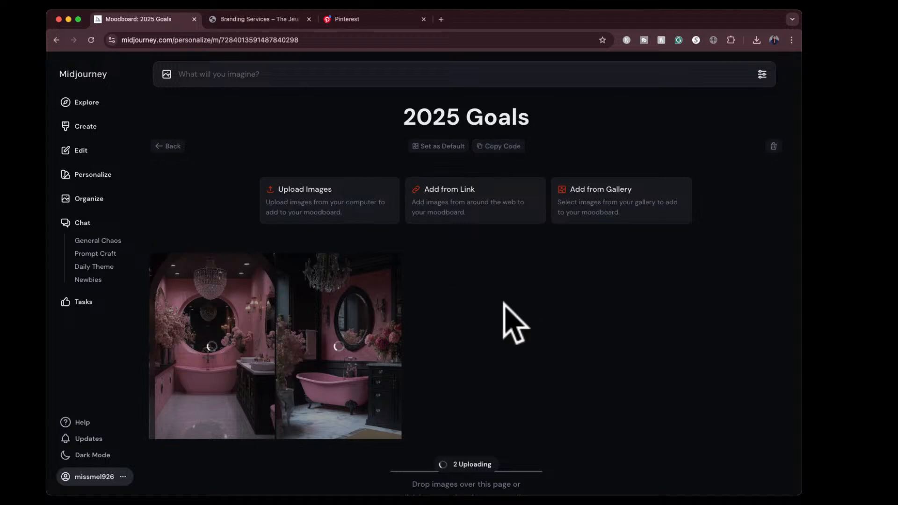
# - View the creations belonging to the 2025 Goals moodboard from the list of personalization profiles
pyautogui.click(89, 129)
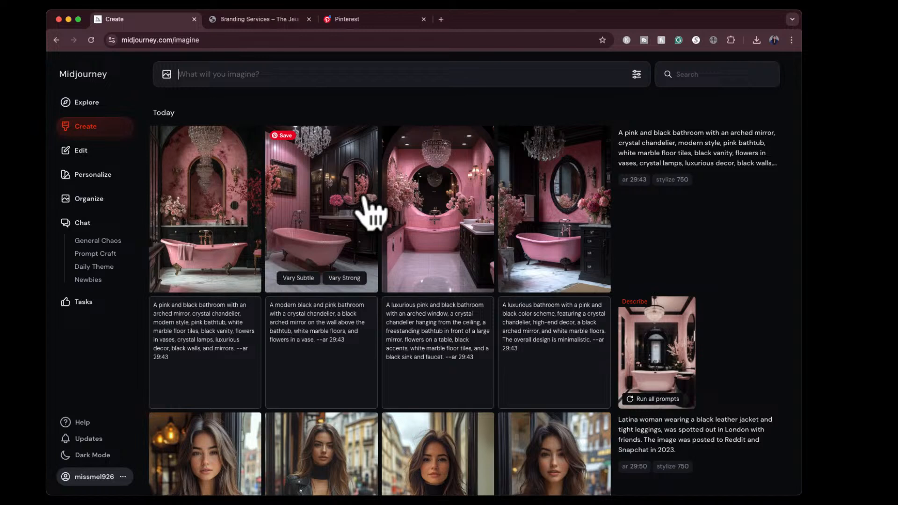
pyautogui.click(93, 181)
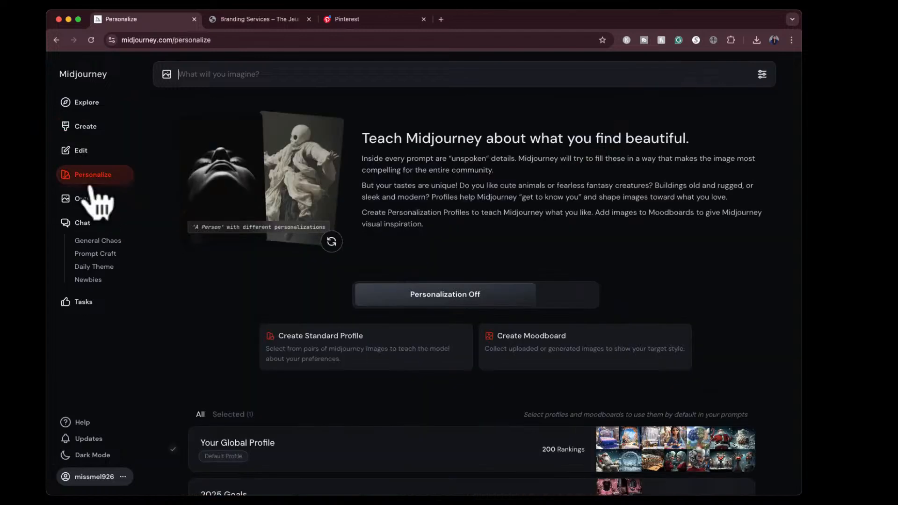
pyautogui.scroll(-3, 275, 347)
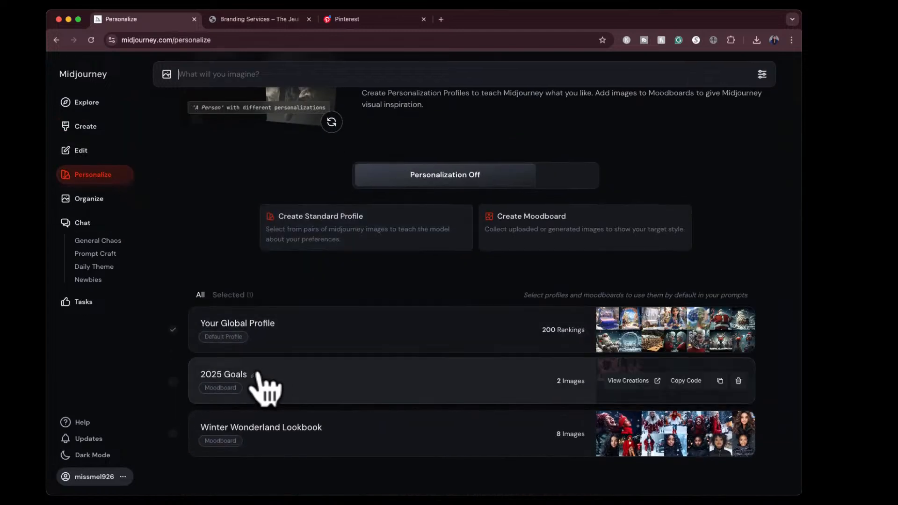
pyautogui.click(626, 380)
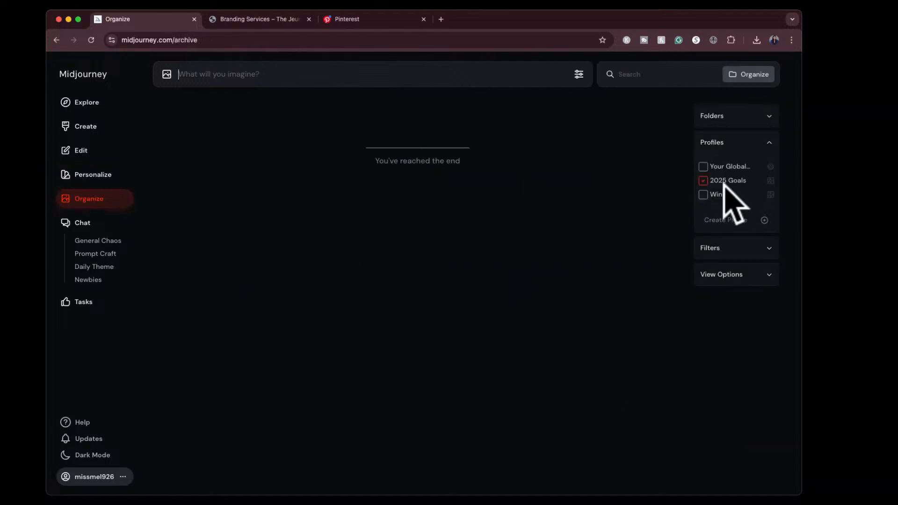
pyautogui.click(704, 180)
pyautogui.click(702, 183)
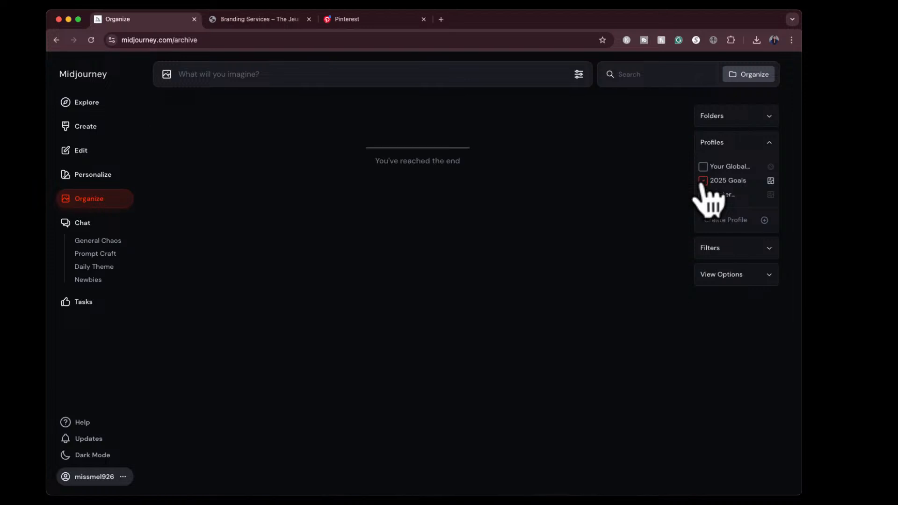
# - Examine the view options, folders and filters of the image archive and remove the profile filter
pyautogui.click(772, 274)
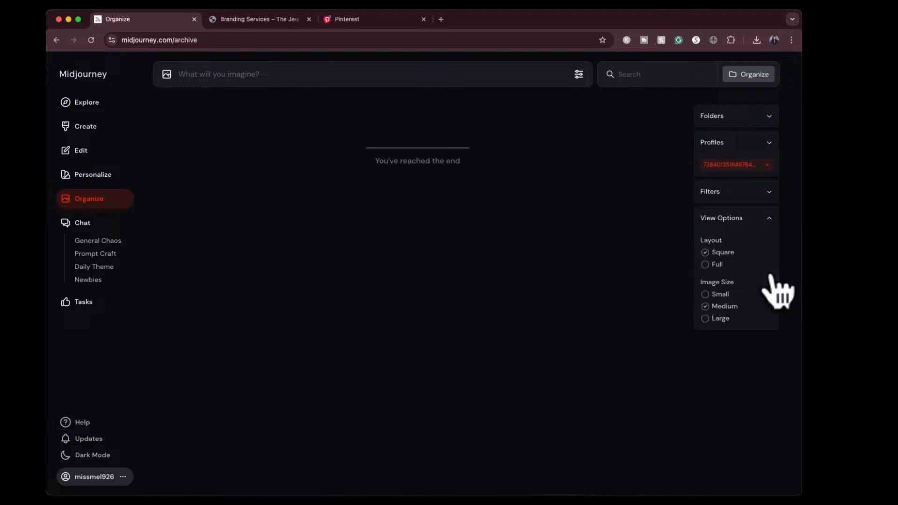
pyautogui.click(772, 219)
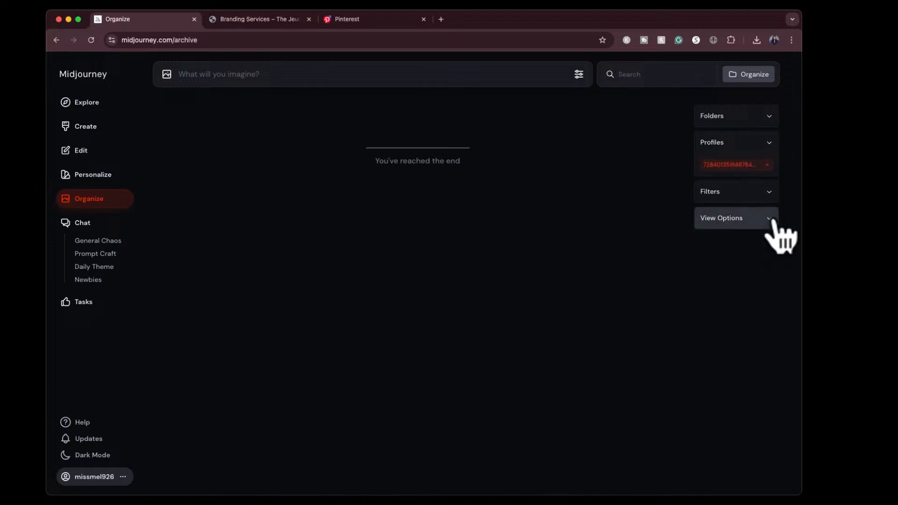
pyautogui.click(770, 117)
pyautogui.click(771, 121)
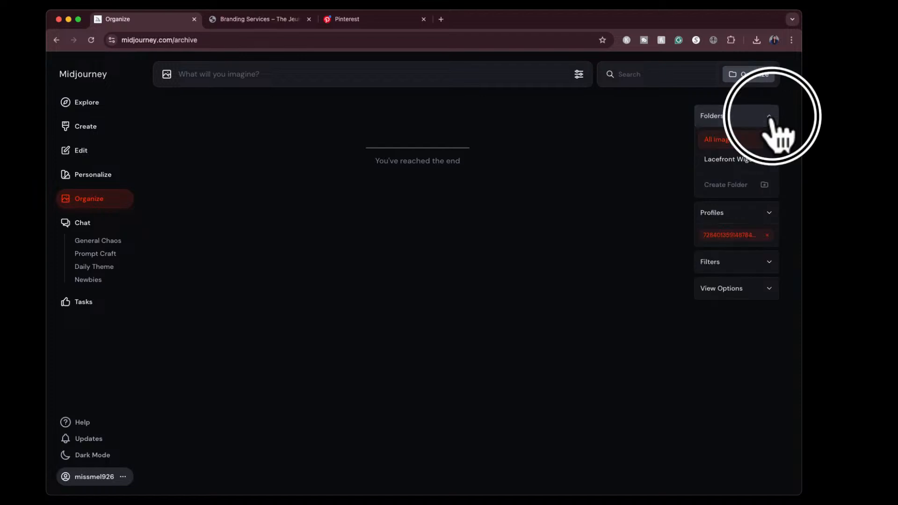
pyautogui.click(770, 169)
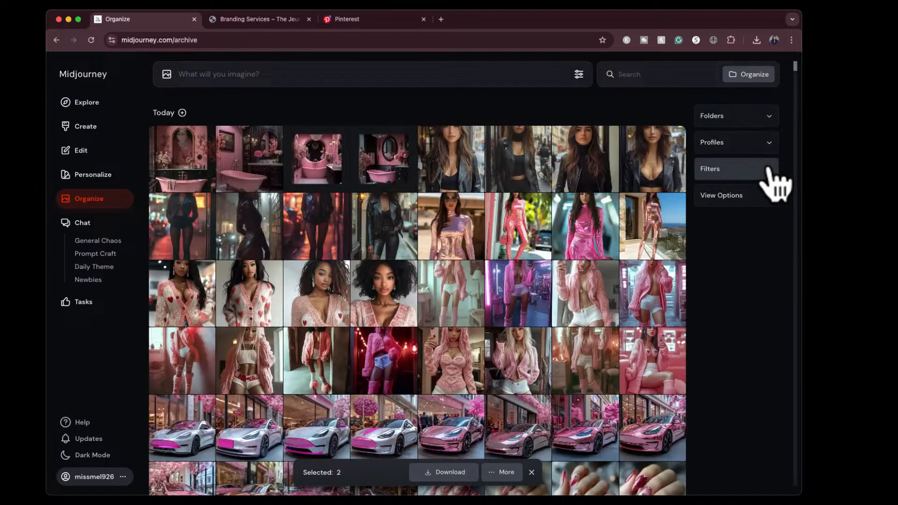
pyautogui.click(764, 171)
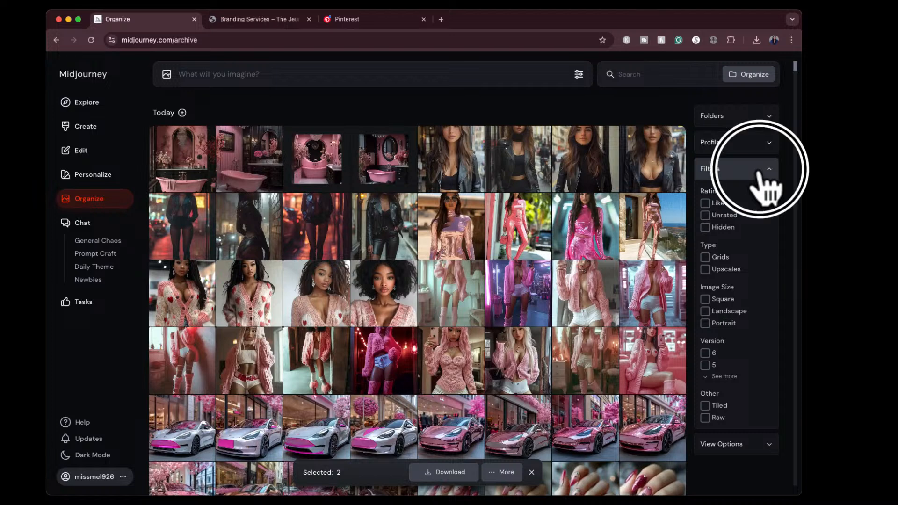
pyautogui.click(765, 170)
# - Filter the archive by the 2025 Goals profile and return to that moodboard's entry among the personalization profiles
pyautogui.click(769, 143)
pyautogui.click(705, 181)
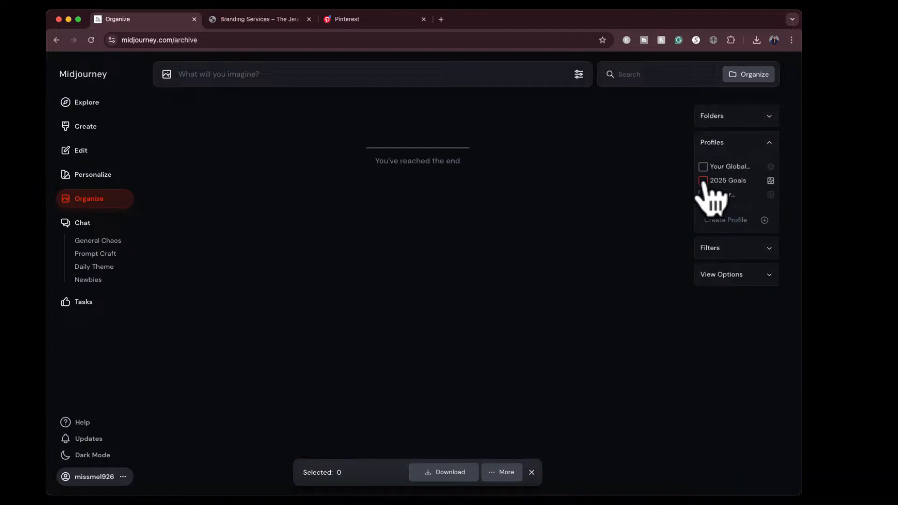
pyautogui.click(94, 177)
pyautogui.scroll(-3, 301, 412)
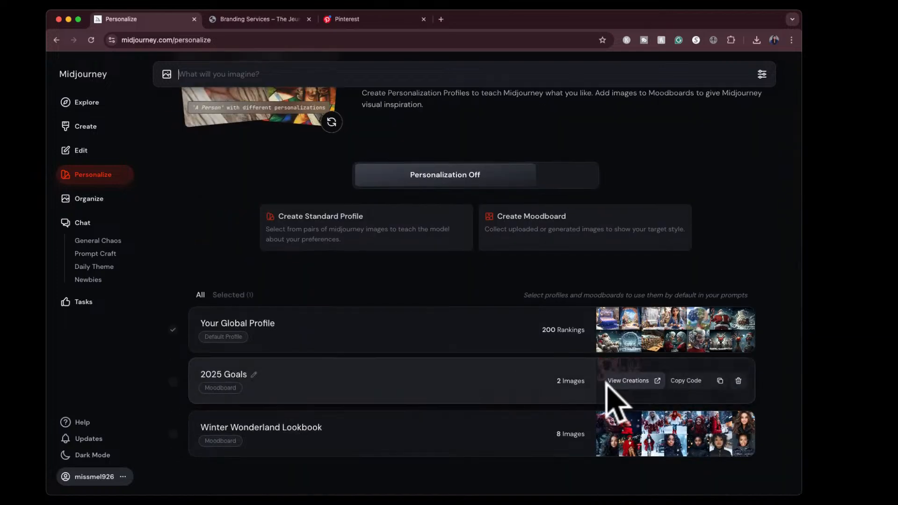
# - Review the images in the 2025 Goals moodboard and view the creations made with it
pyautogui.click(522, 397)
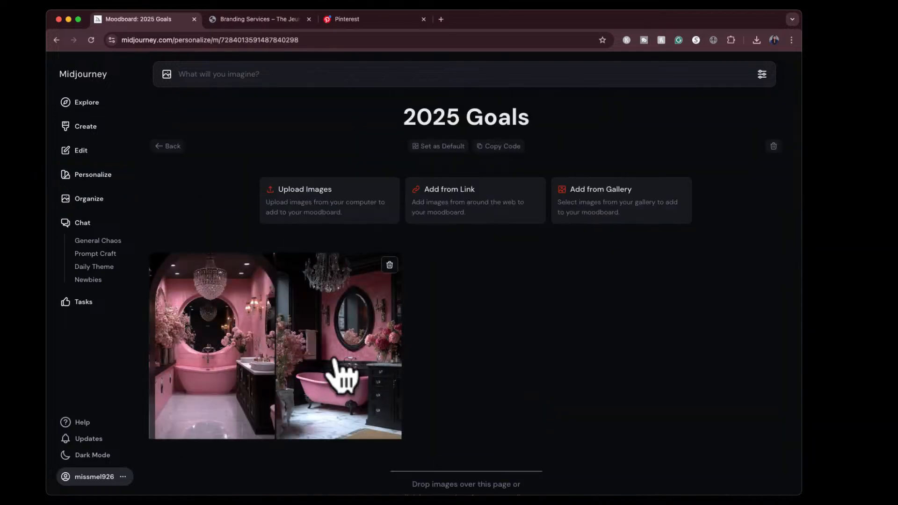
pyautogui.click(181, 147)
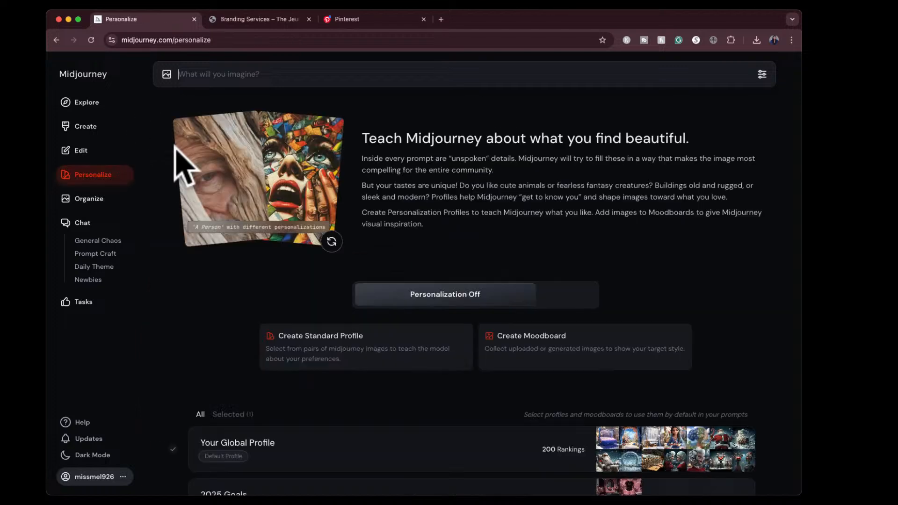
pyautogui.scroll(-3, 496, 395)
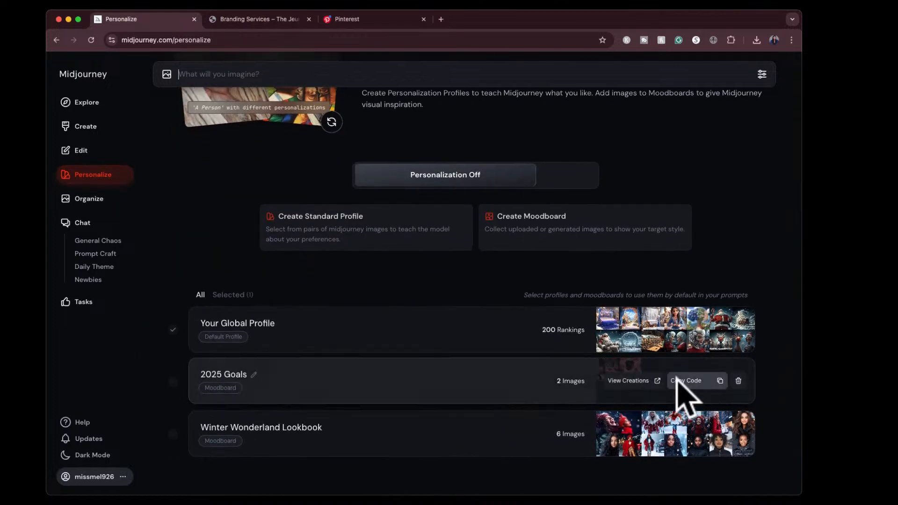
pyautogui.click(637, 382)
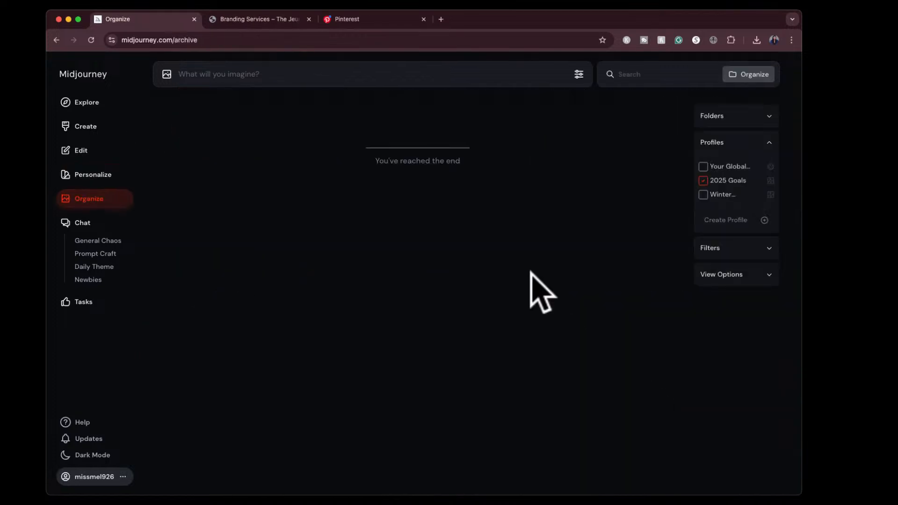
# - Reload the image archive and reopen the 2025 Goals moodboard from the personalization profiles
pyautogui.click(91, 38)
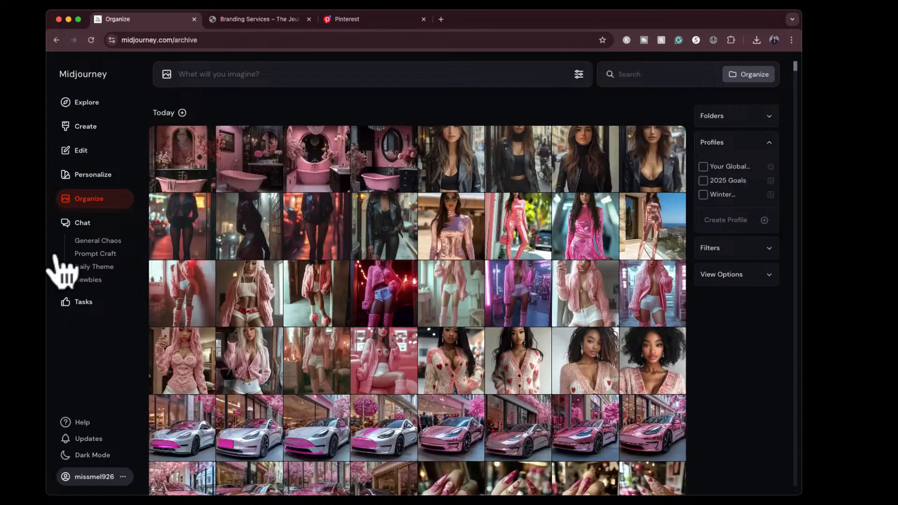
pyautogui.click(94, 174)
pyautogui.scroll(-3, 408, 376)
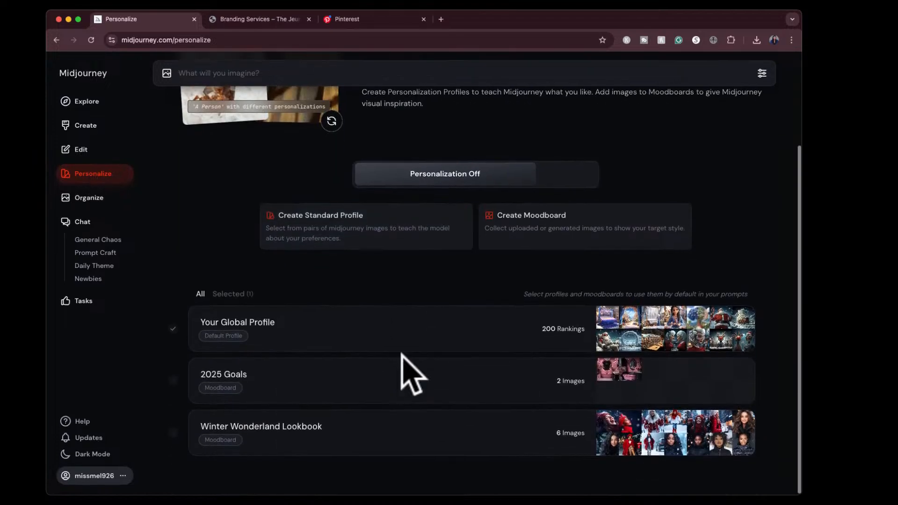
pyautogui.click(427, 388)
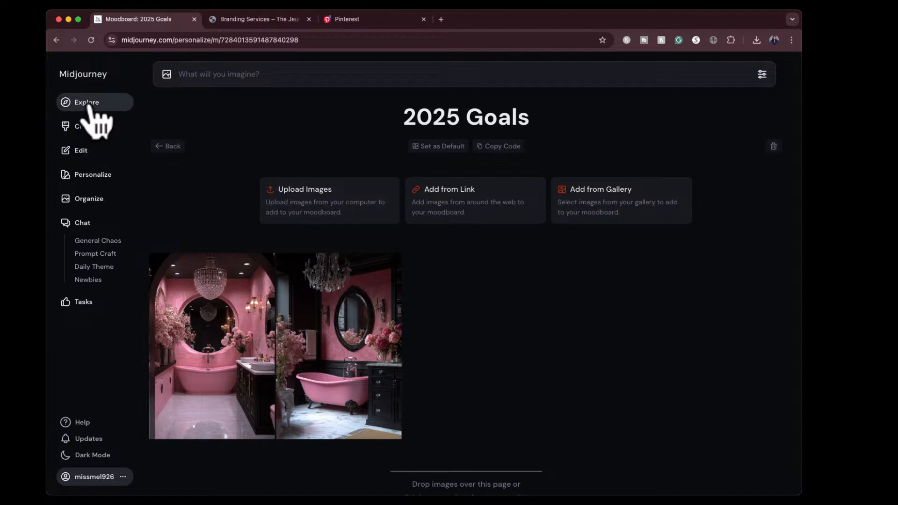
# - Open the Midjourney creation page, switch to Pinterest and capture a screenshot of the white prom dress photo from the home feed
pyautogui.click(87, 127)
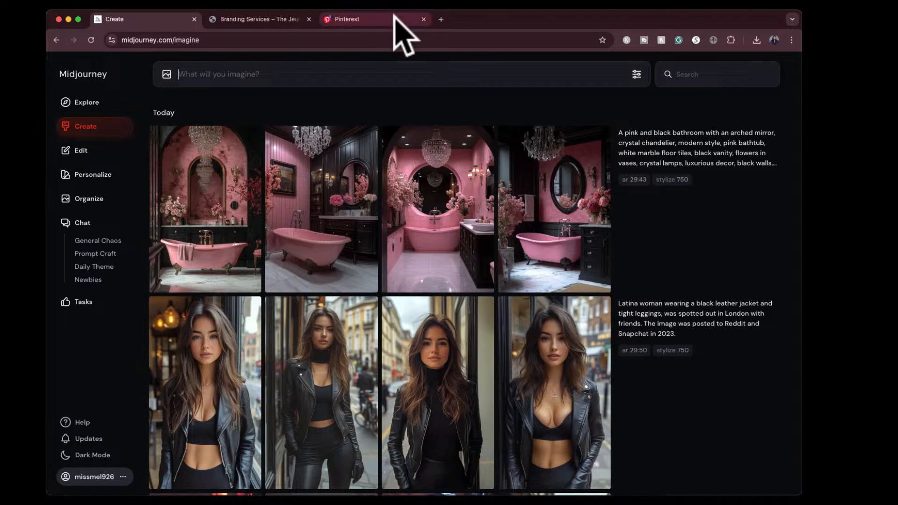
pyautogui.click(394, 16)
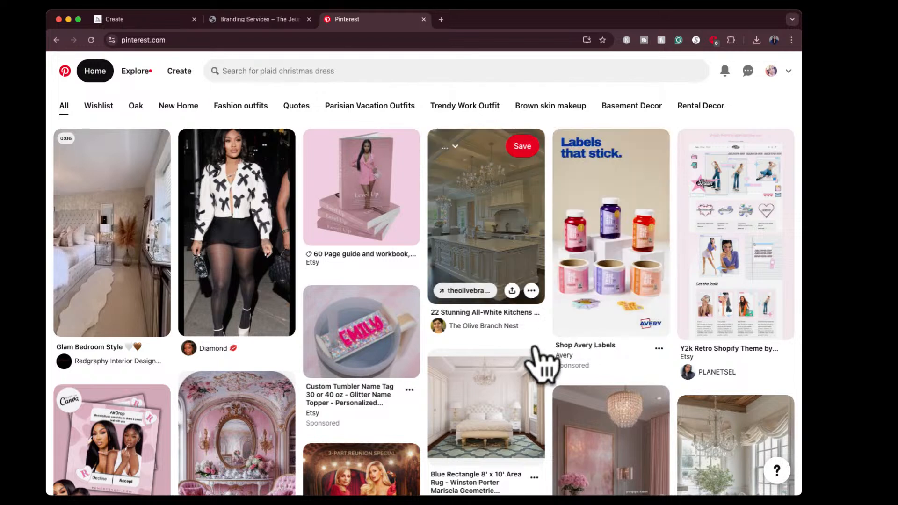
pyautogui.scroll(-4, 555, 368)
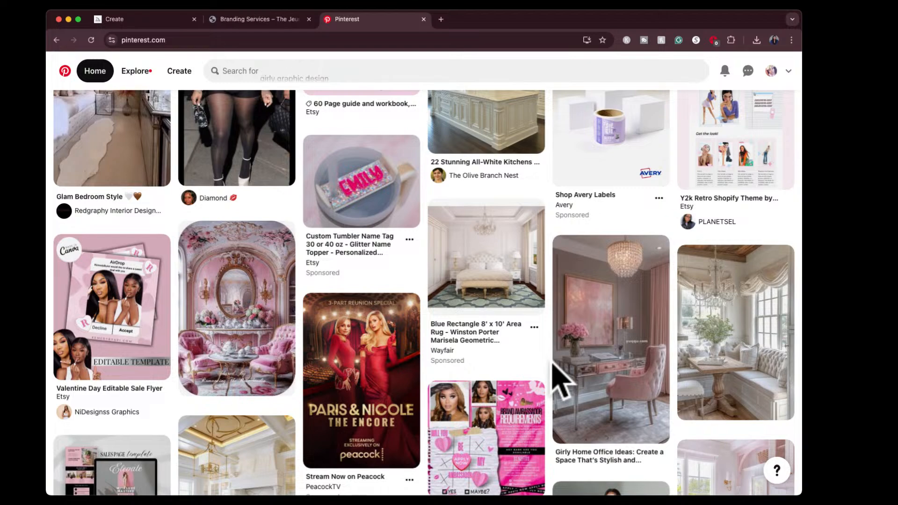
pyautogui.scroll(-8, 562, 380)
pyautogui.scroll(-2, 559, 374)
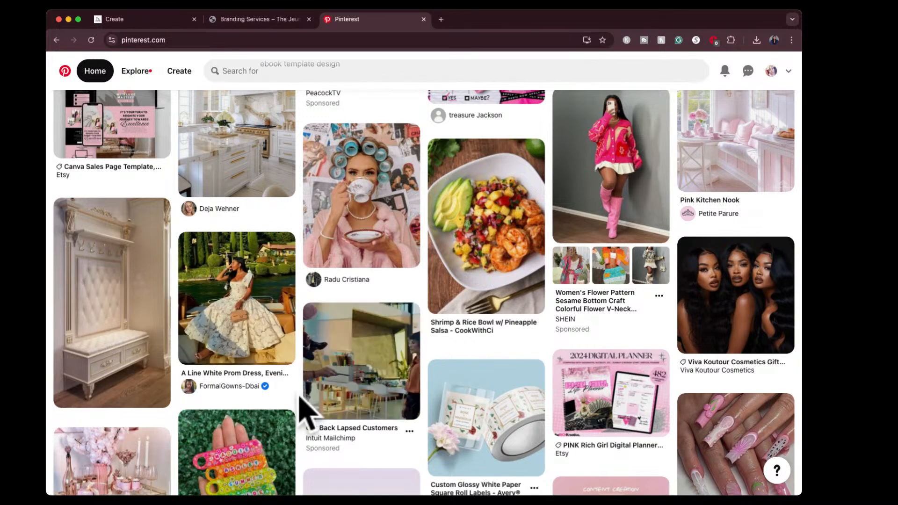
pyautogui.moveTo(185, 240); pyautogui.dragTo(186, 241)
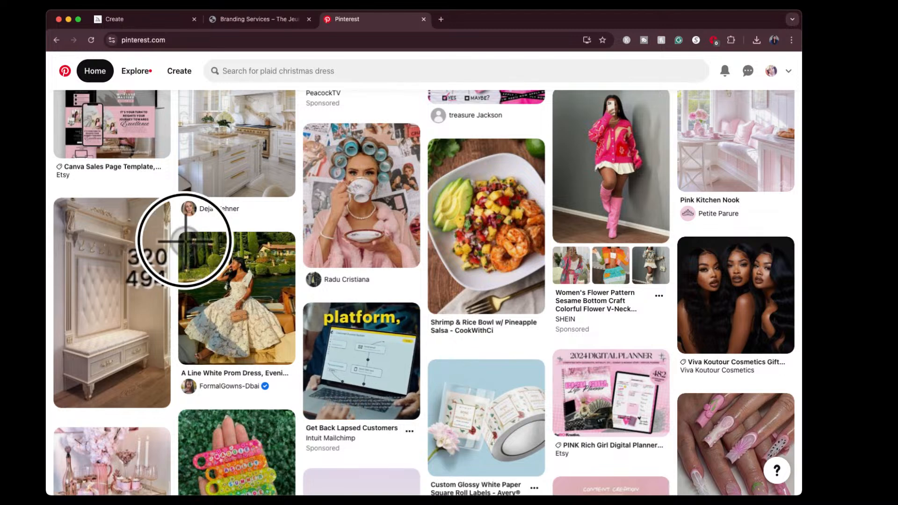
pyautogui.moveTo(293, 350); pyautogui.dragTo(295, 363)
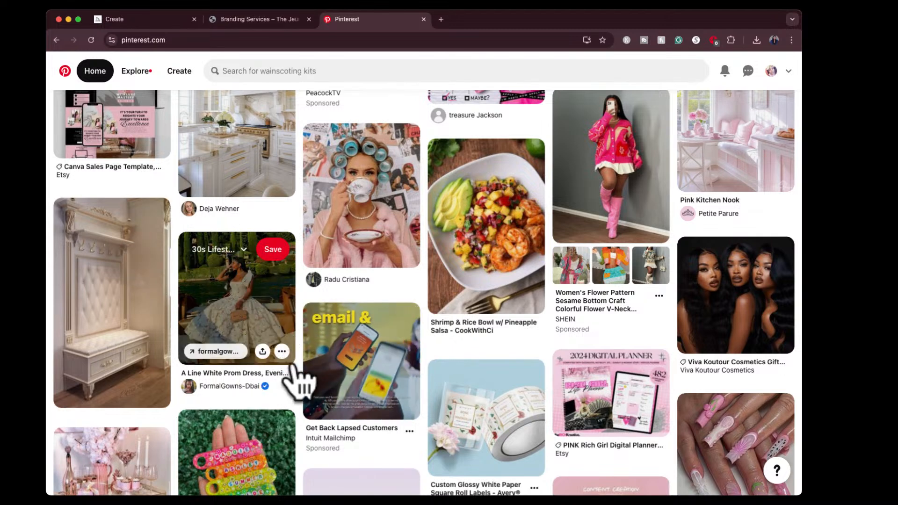
# - Find the lavender bedroom photo further along the Pinterest feed and frame it for a screenshot
pyautogui.scroll(-3, 417, 393)
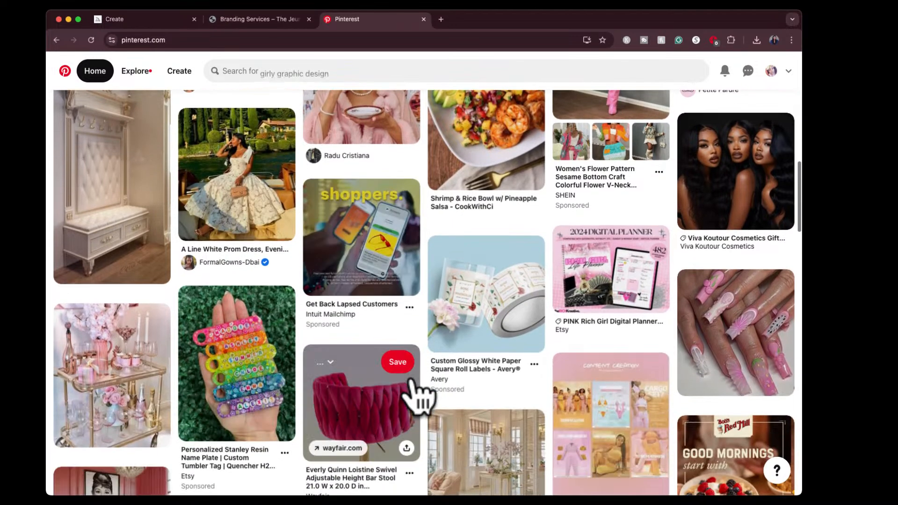
pyautogui.scroll(-2, 416, 394)
pyautogui.scroll(-8, 416, 393)
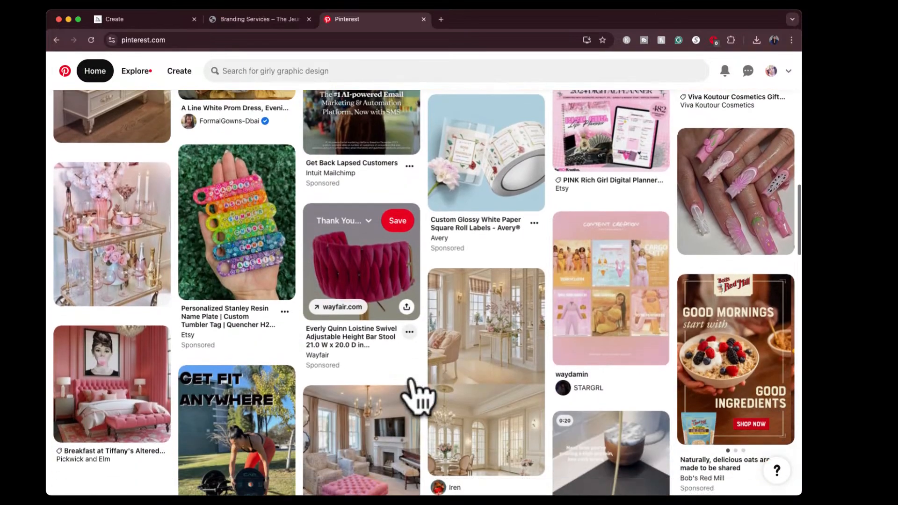
pyautogui.scroll(-4, 414, 377)
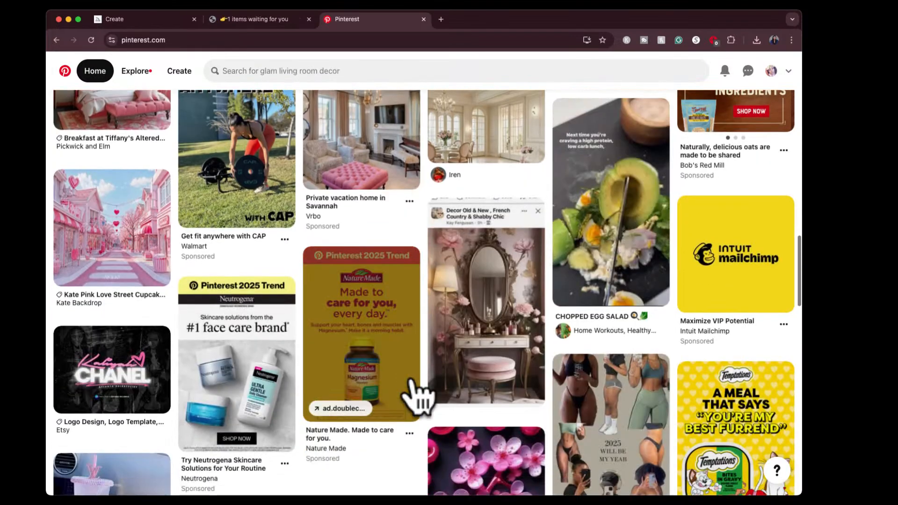
pyautogui.scroll(-6, 419, 335)
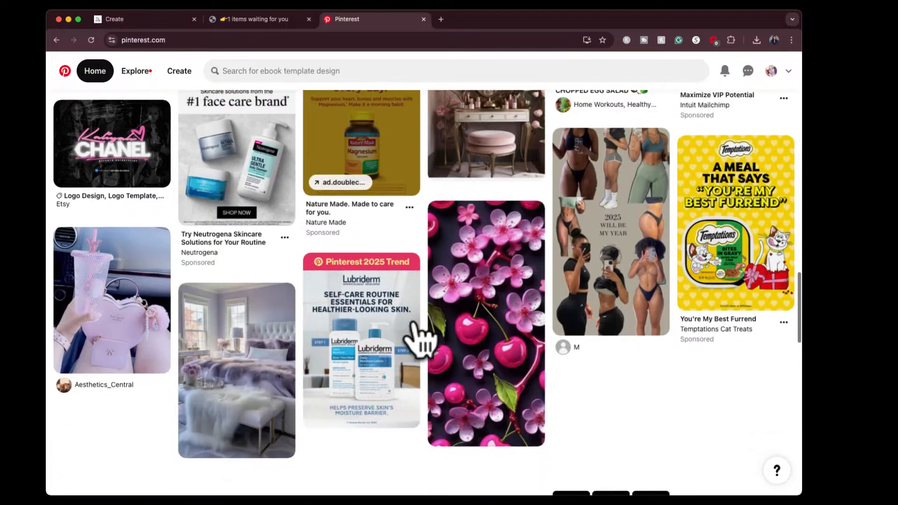
pyautogui.scroll(-1, 418, 334)
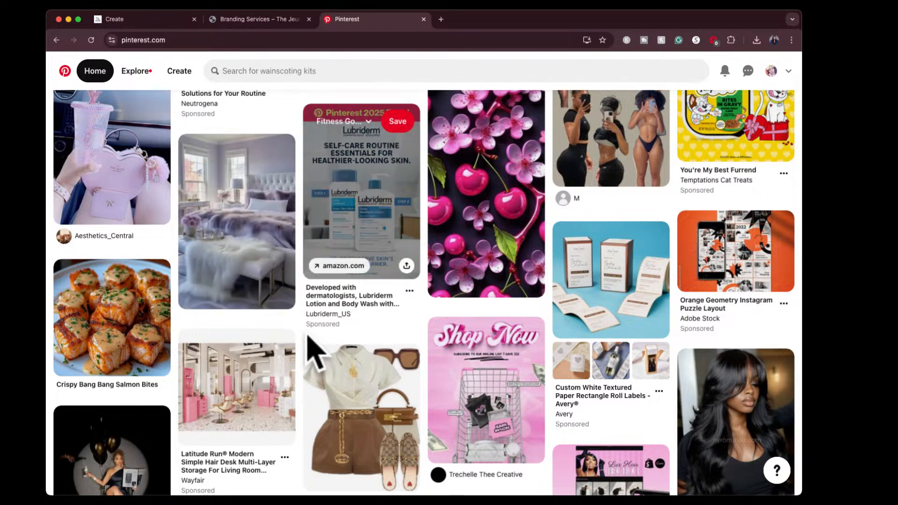
pyautogui.press('super+shift+4')
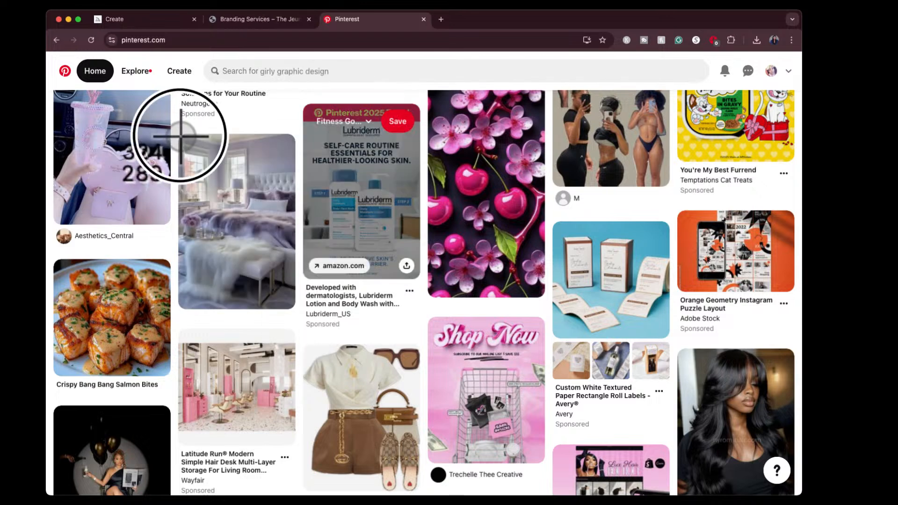
pyautogui.press('Escape')
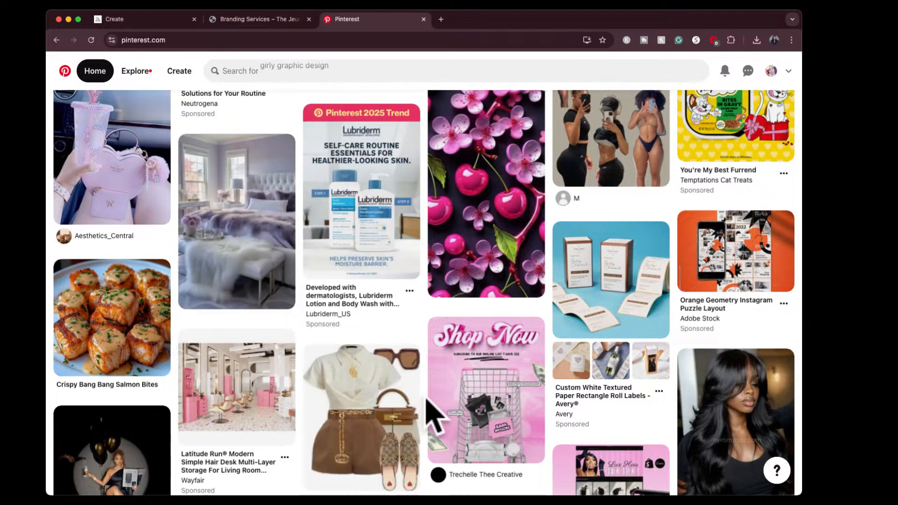
# - Capture a screenshot of the outfit image with the cream blouse and brown shorts
pyautogui.scroll(-1, 427, 400)
pyautogui.scroll(-2, 426, 400)
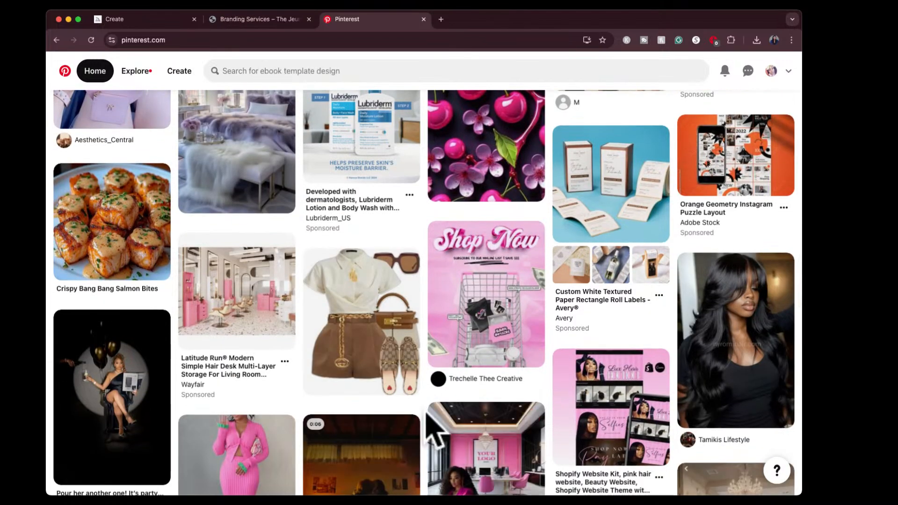
pyautogui.press('super+shift+4')
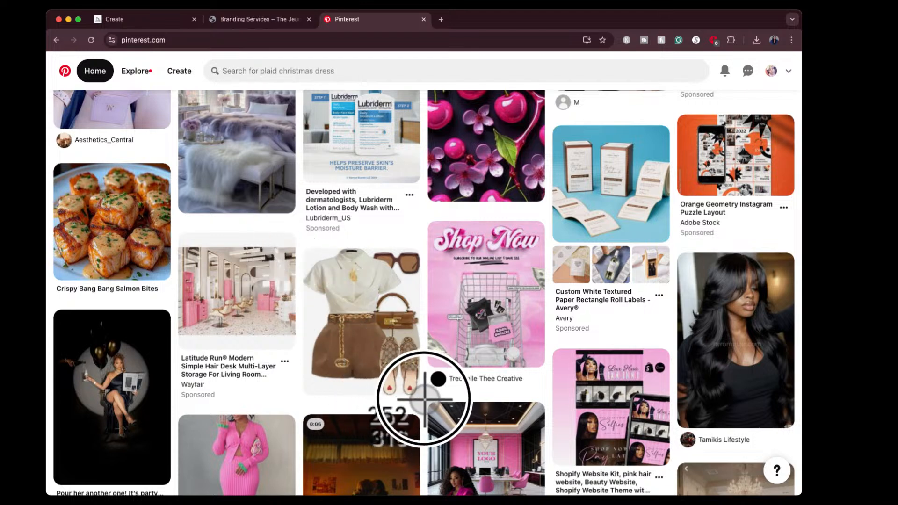
pyautogui.press('Escape')
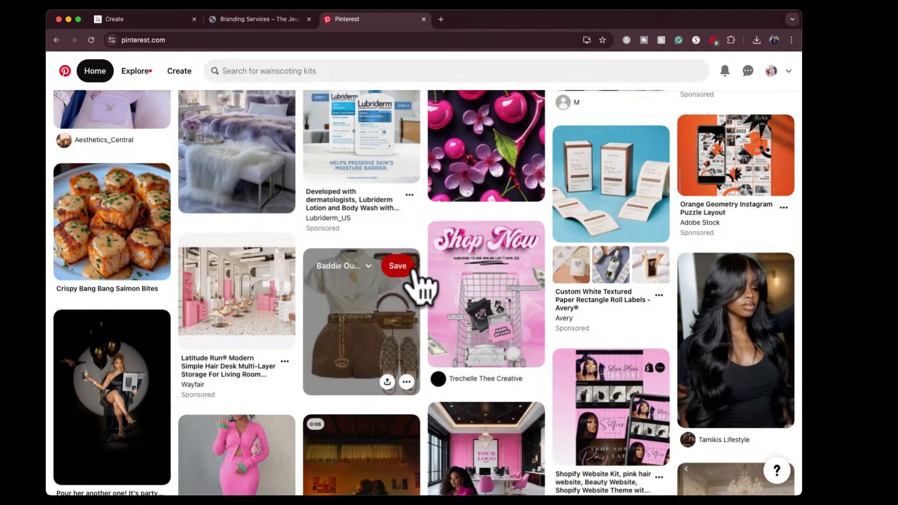
# - Capture a screenshot of the portrait of the woman with long wavy black hair
pyautogui.scroll(-4, 470, 395)
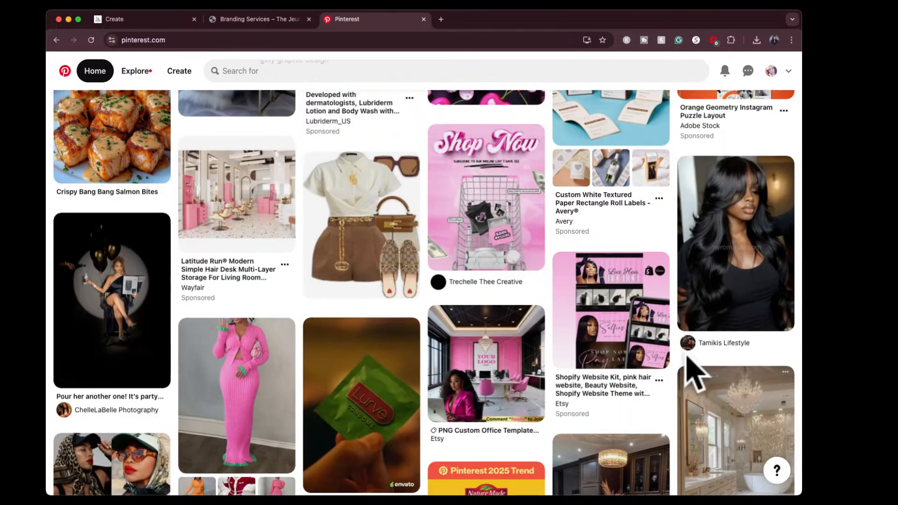
pyautogui.press('super+shift+4')
pyautogui.moveTo(677, 151); pyautogui.dragTo(795, 333)
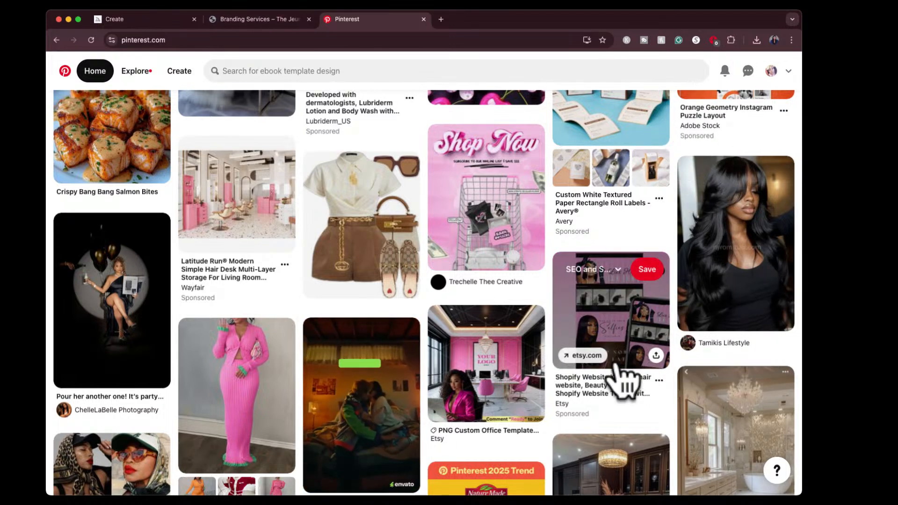
# - Capture a screenshot of the spotlit photo of the woman in a black dress with balloons
pyautogui.scroll(-5, 622, 374)
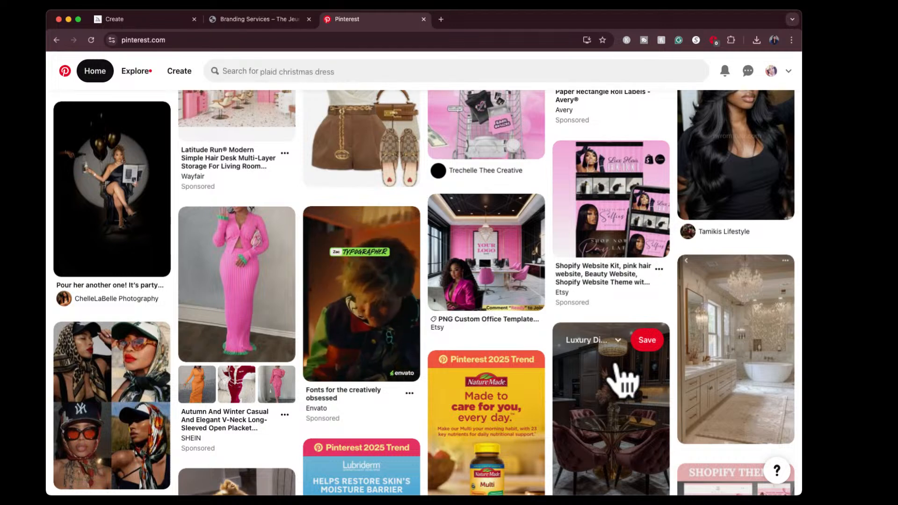
pyautogui.scroll(2, 603, 370)
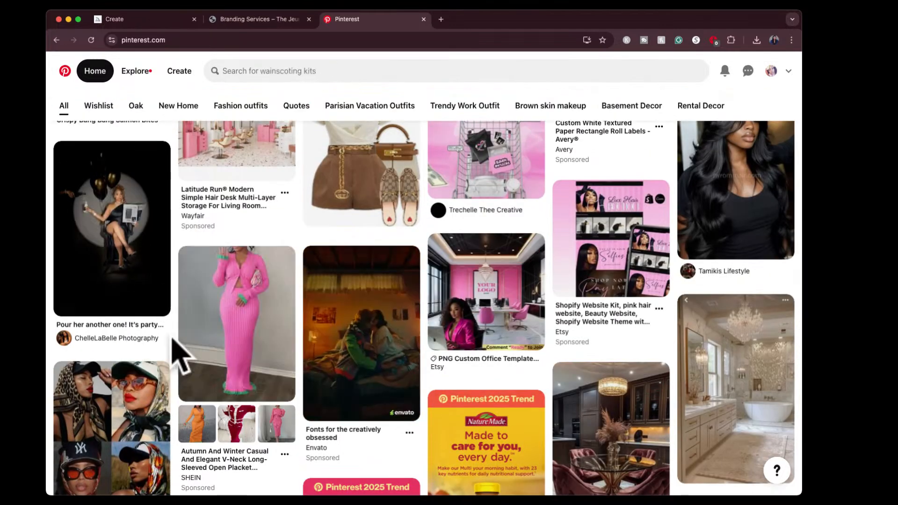
pyautogui.press('super+shift+4')
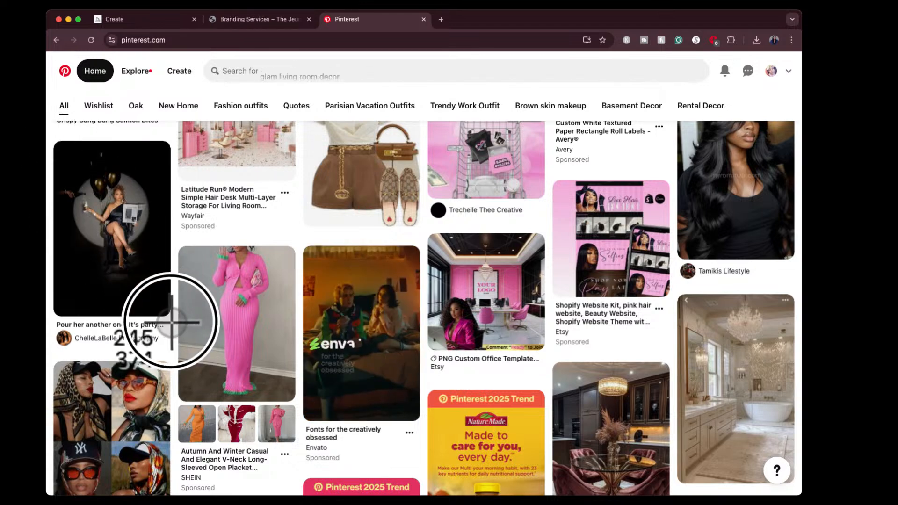
pyautogui.press('Escape')
# - Return to the Midjourney creation page and have the captured photo of the woman with balloons described
pyautogui.scroll(-5, 171, 412)
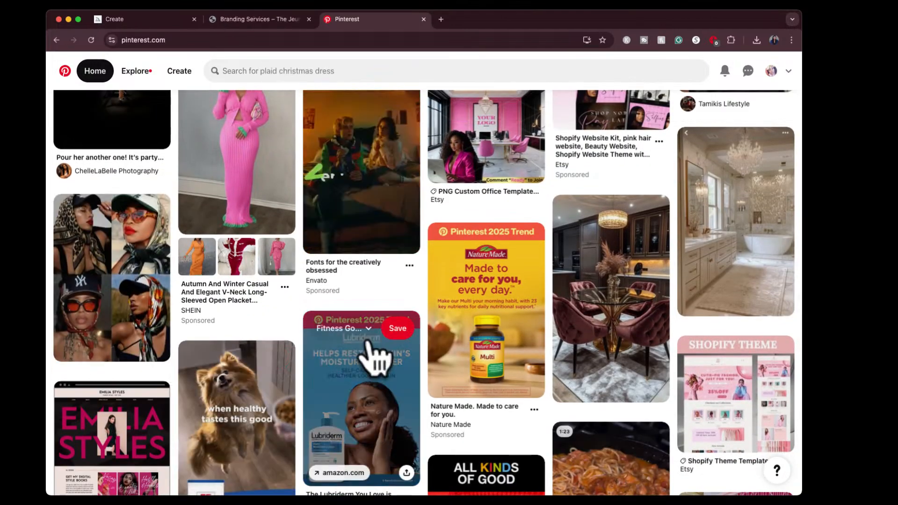
pyautogui.click(156, 20)
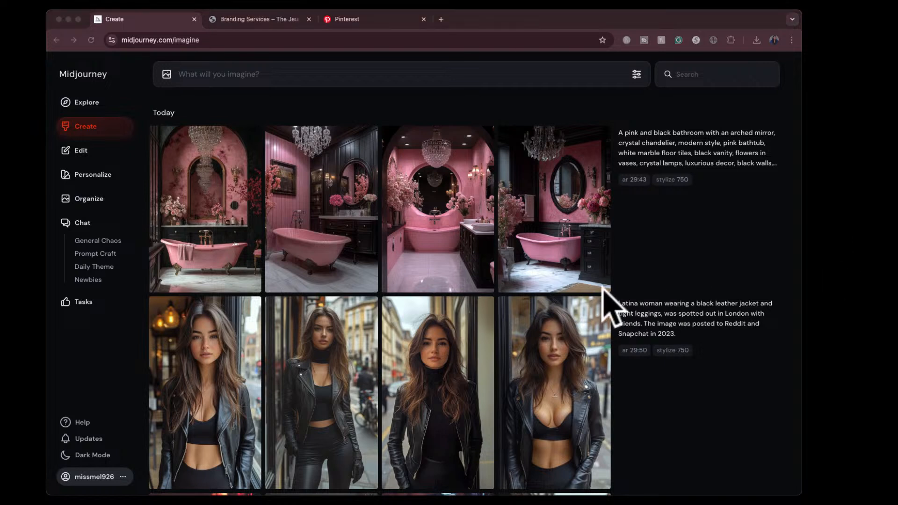
pyautogui.moveTo(612, 291); pyautogui.dragTo(411, 165)
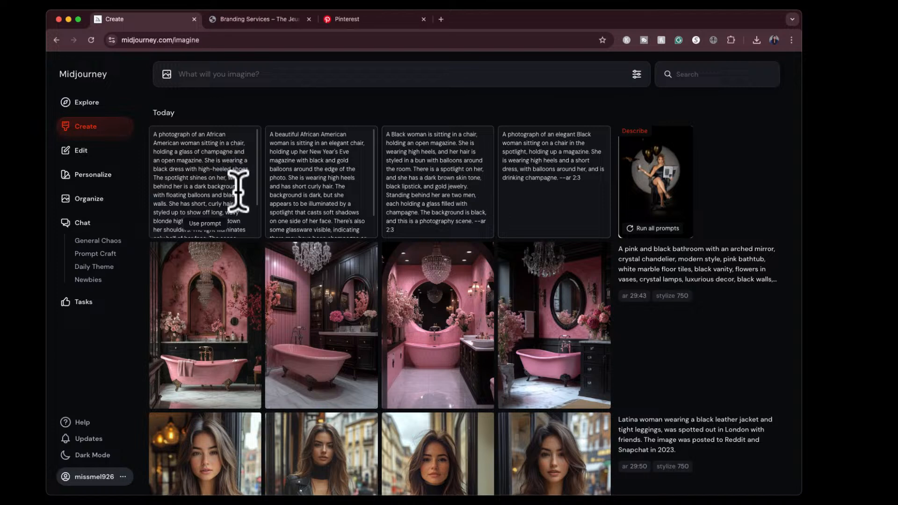
# - Read through the first generated description and use it as the prompt, including the --ar 2:3 aspect ratio
pyautogui.scroll(-3, 238, 191)
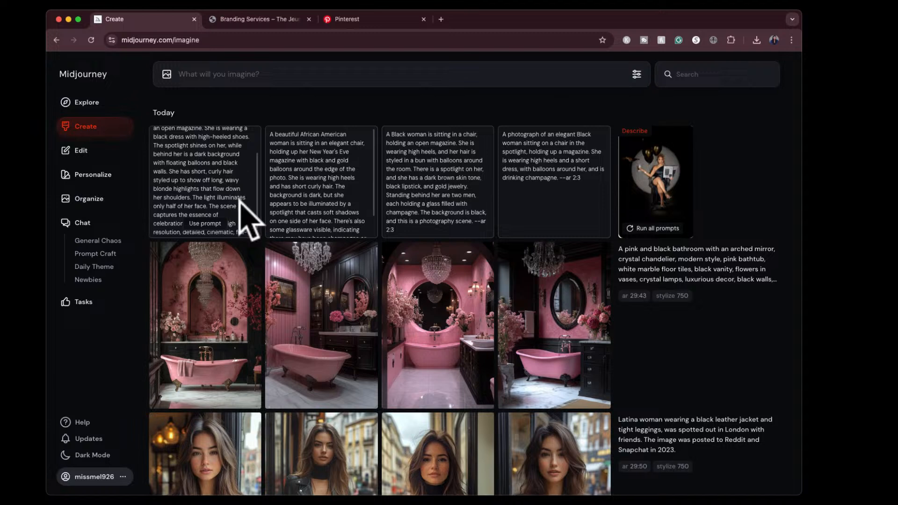
pyautogui.scroll(-1, 240, 200)
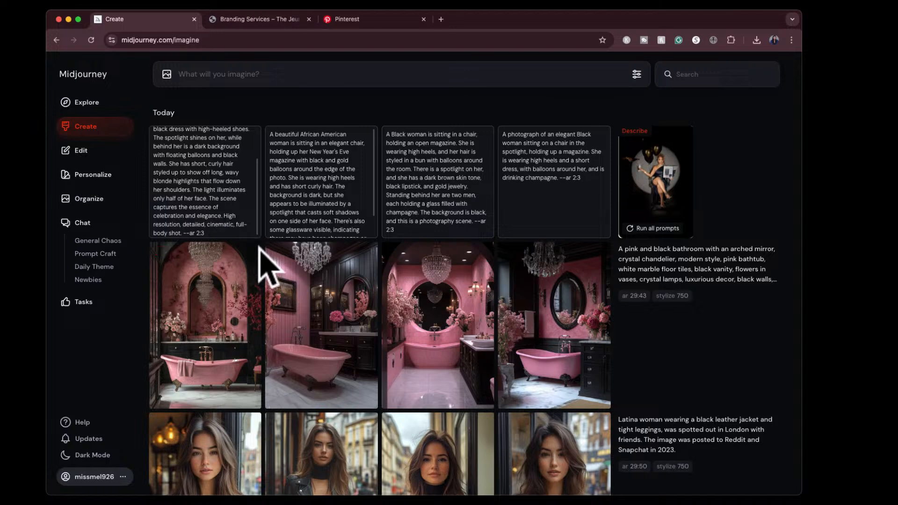
pyautogui.scroll(-2, 209, 220)
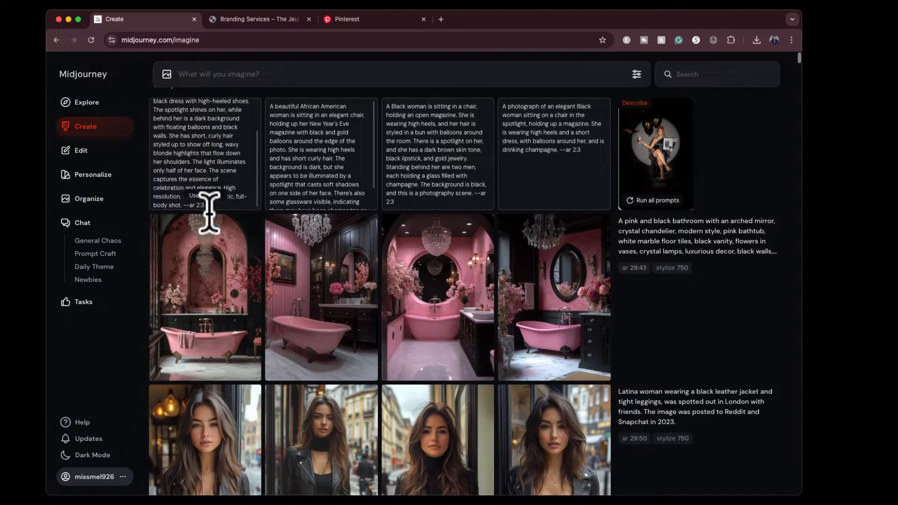
pyautogui.click(204, 188)
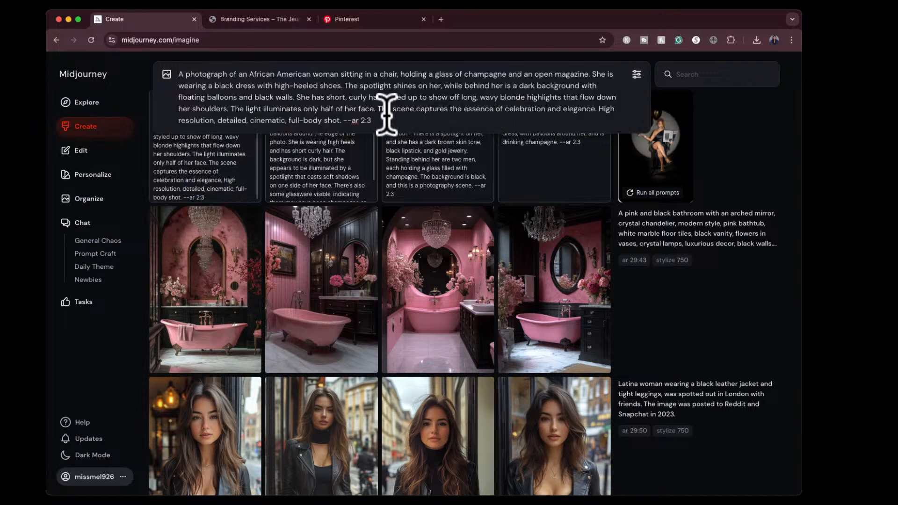
# - Remove the --ar 2:3 parameter from the end of the prompt and generate images from the description
pyautogui.press('BackSpace')
pyautogui.press('BackSpace')
pyautogui.press('BackSpace')
pyautogui.press('Return')
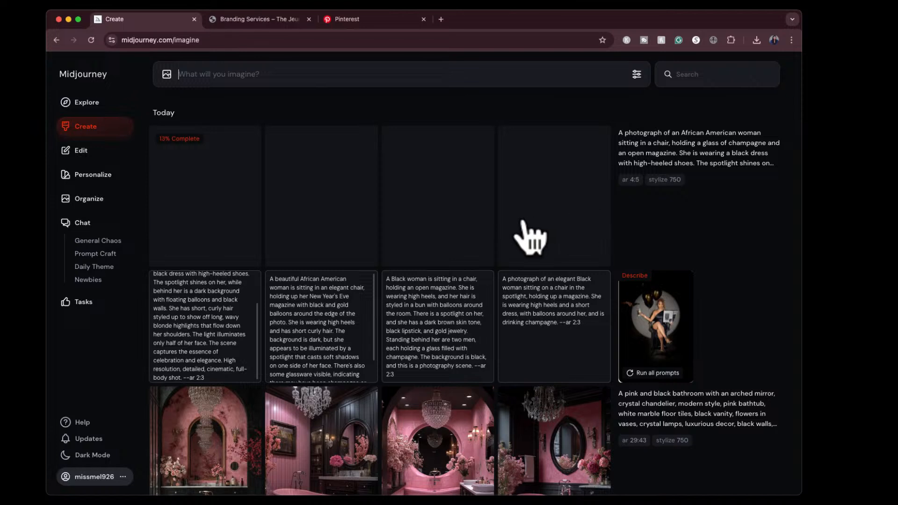
# - Examine the four newly generated images of the woman with champagne and balloons at full size, and return to the creation feed
pyautogui.moveTo(661, 249)
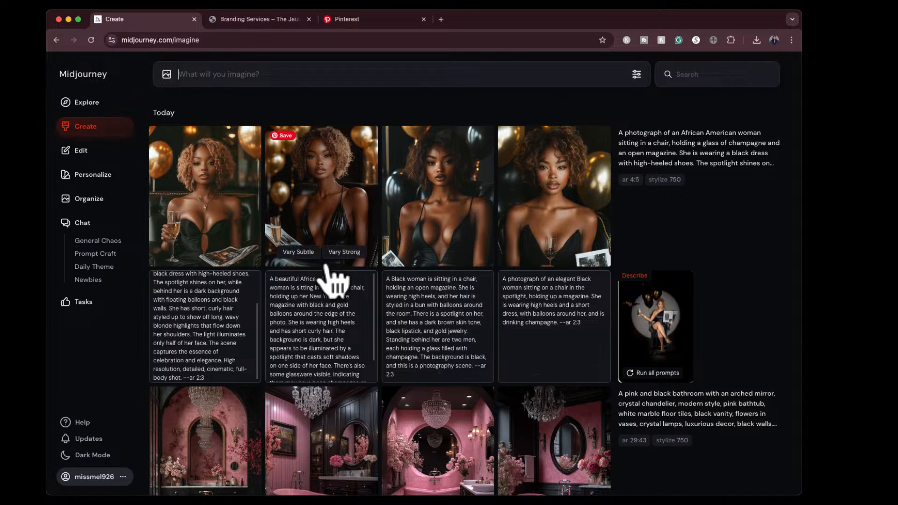
pyautogui.click(448, 209)
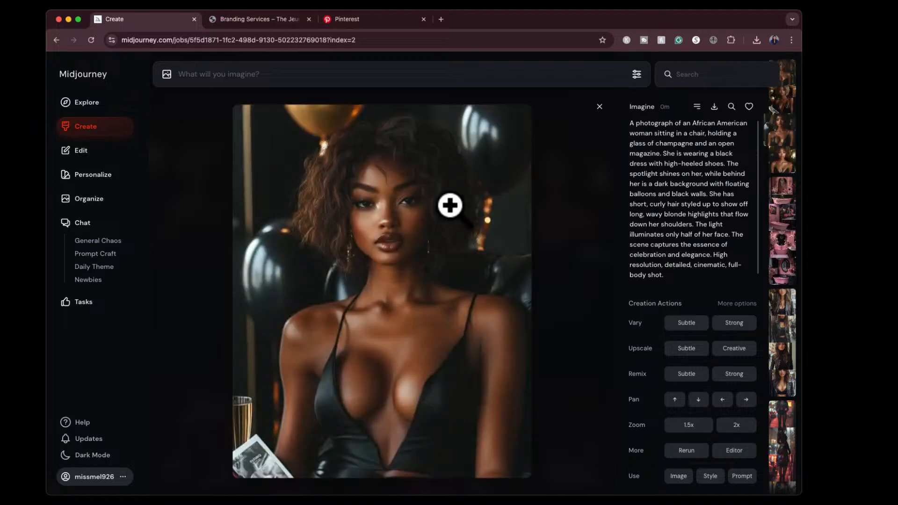
pyautogui.press('Right')
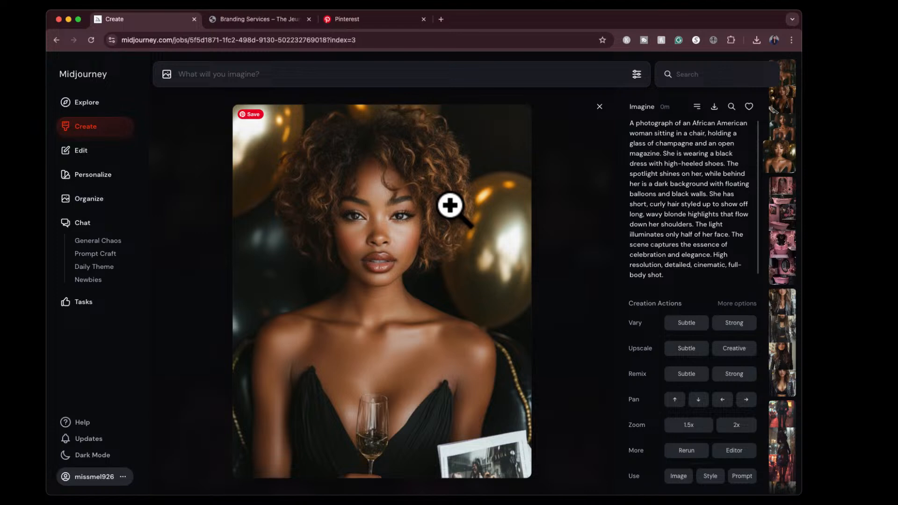
pyautogui.press('Left')
pyautogui.press('Left')
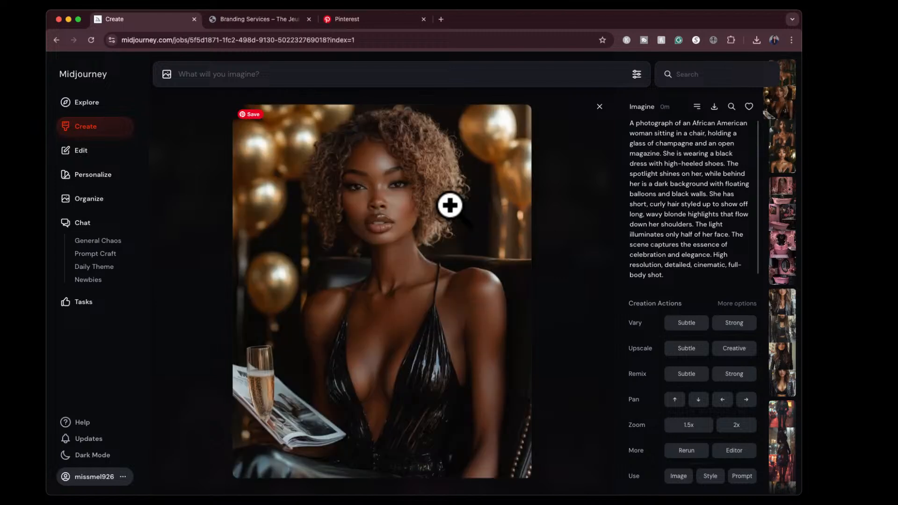
pyautogui.press('Left')
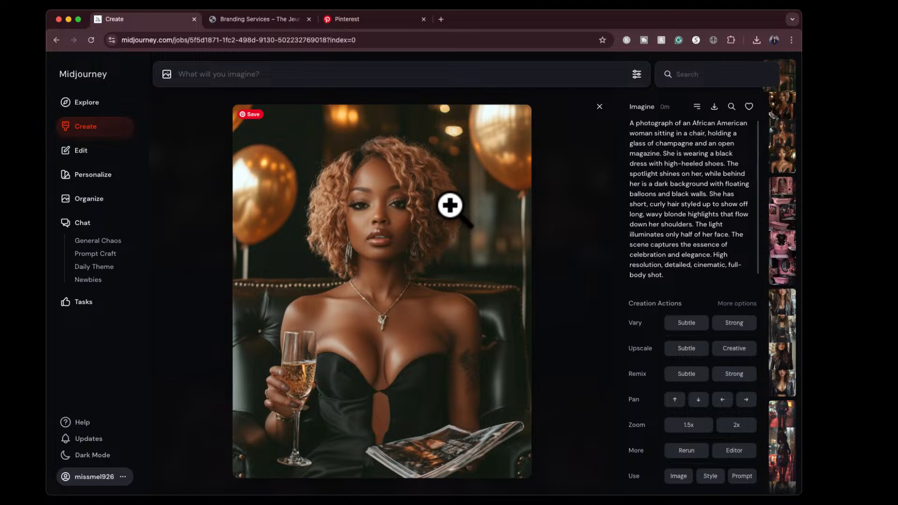
pyautogui.click(599, 107)
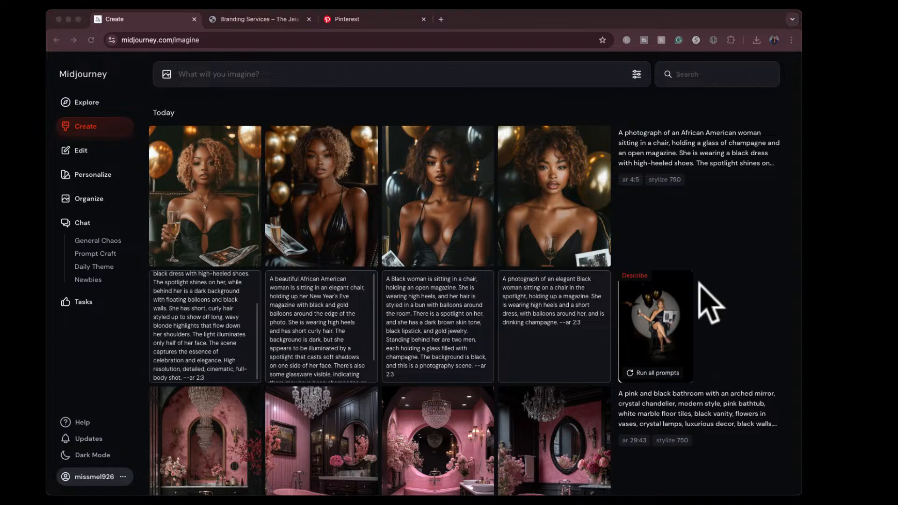
# - Generate images with the same description, adding the captured photo of the woman with balloons as a style reference
pyautogui.moveTo(613, 286); pyautogui.dragTo(181, 110)
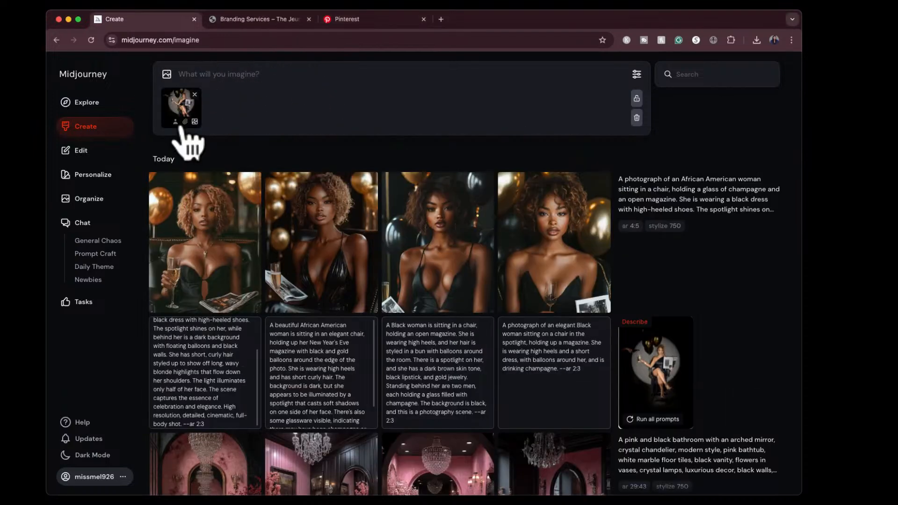
pyautogui.moveTo(779, 199)
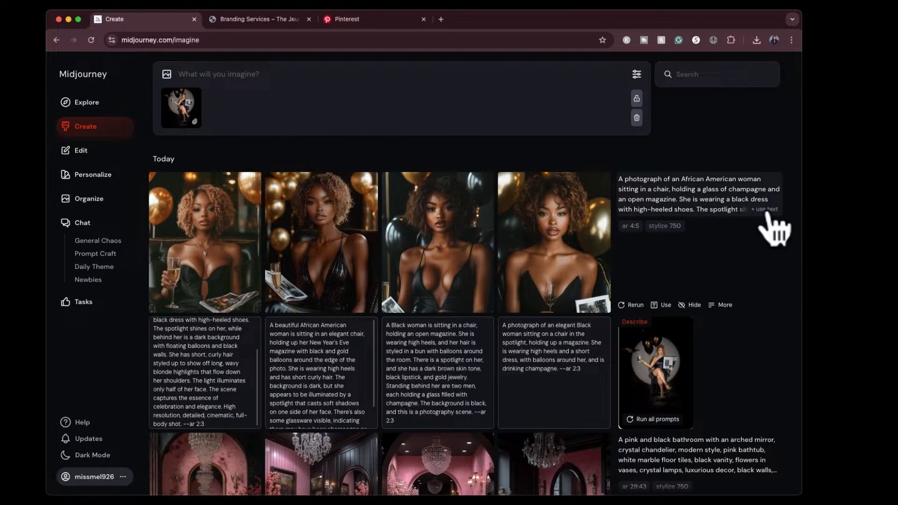
pyautogui.click(765, 211)
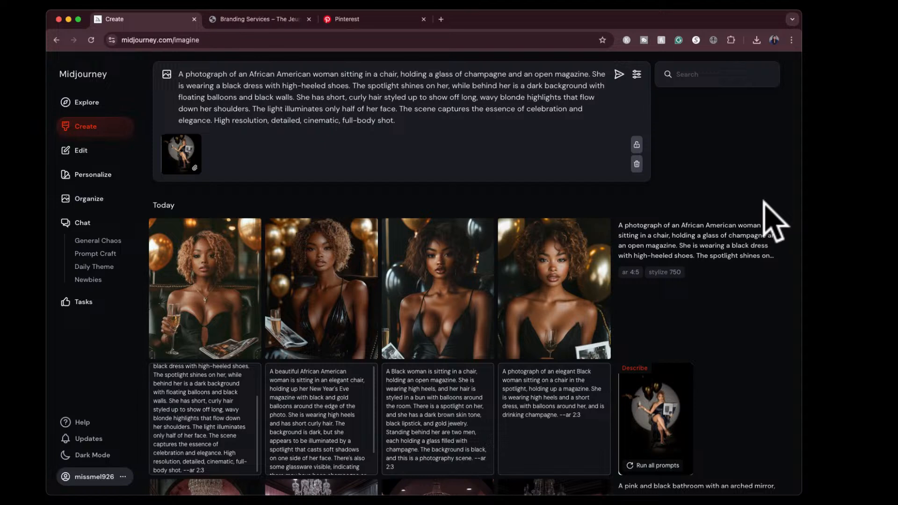
pyautogui.click(619, 74)
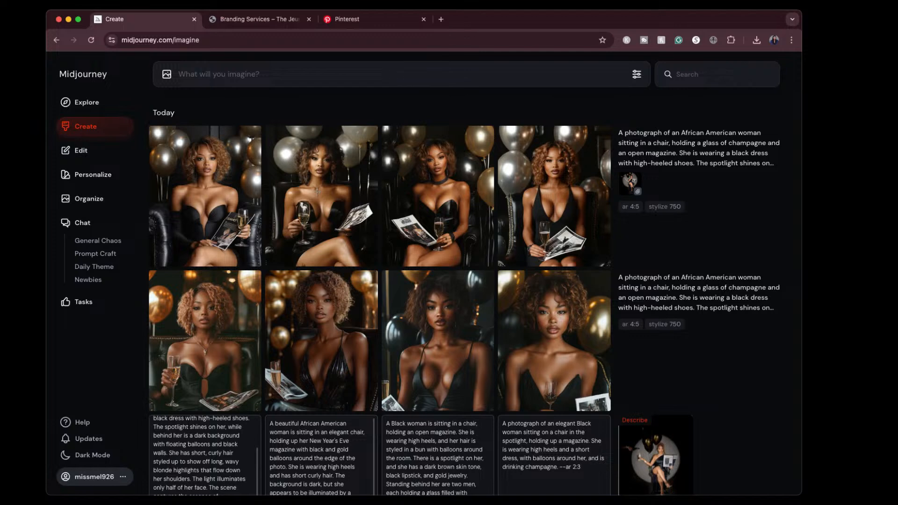
# - Generate another set with the same description, using the captured balloon photo as a character reference
pyautogui.moveTo(671, 164)
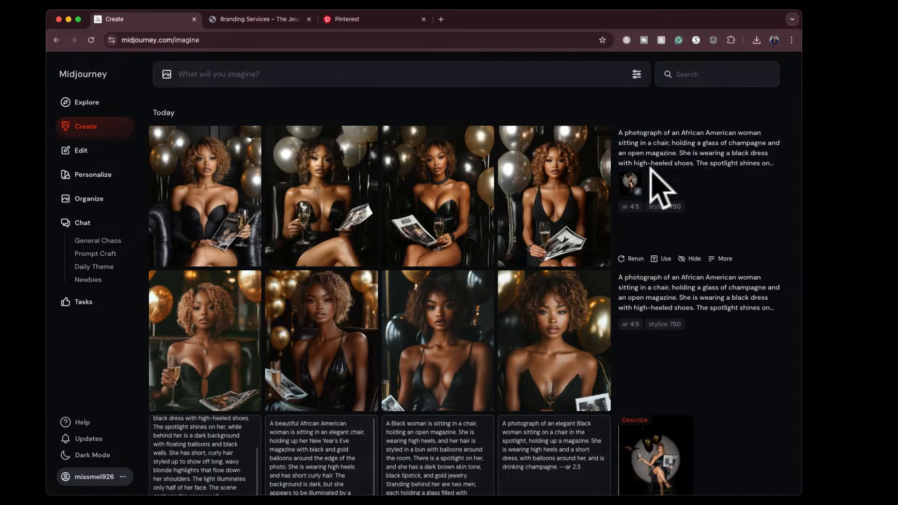
pyautogui.click(631, 183)
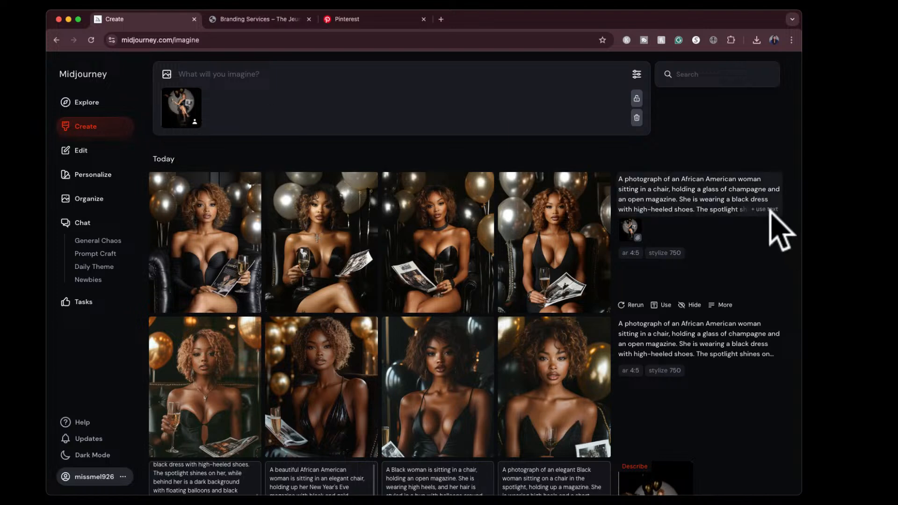
pyautogui.click(776, 226)
pyautogui.click(619, 74)
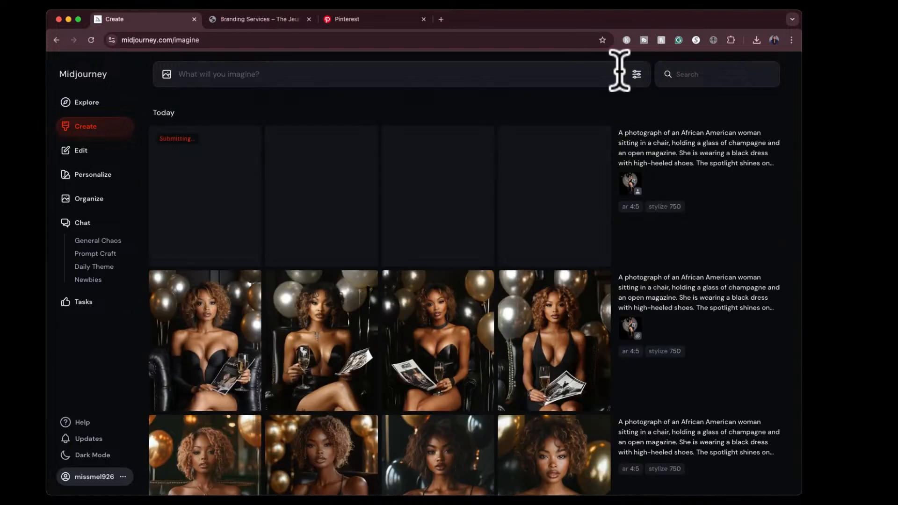
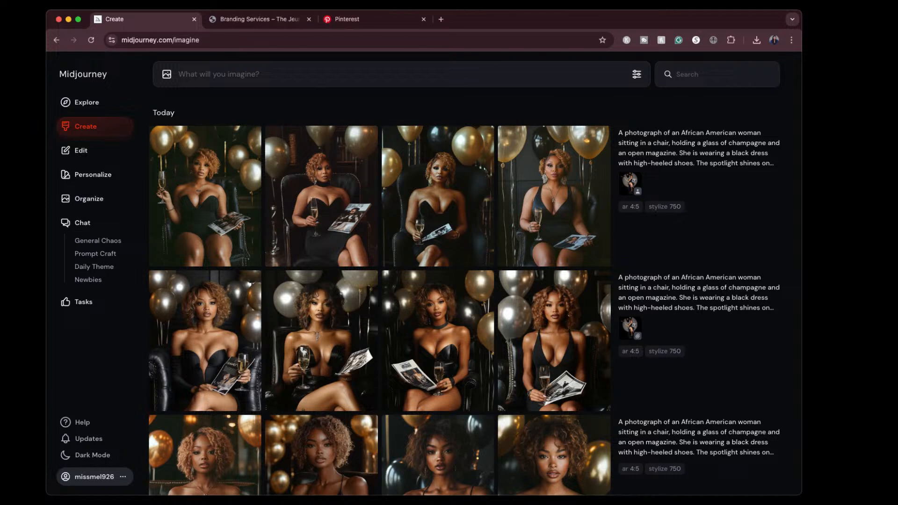
# - Set Stylization to 100 and the model mode to Raw in the image generation settings
pyautogui.click(637, 74)
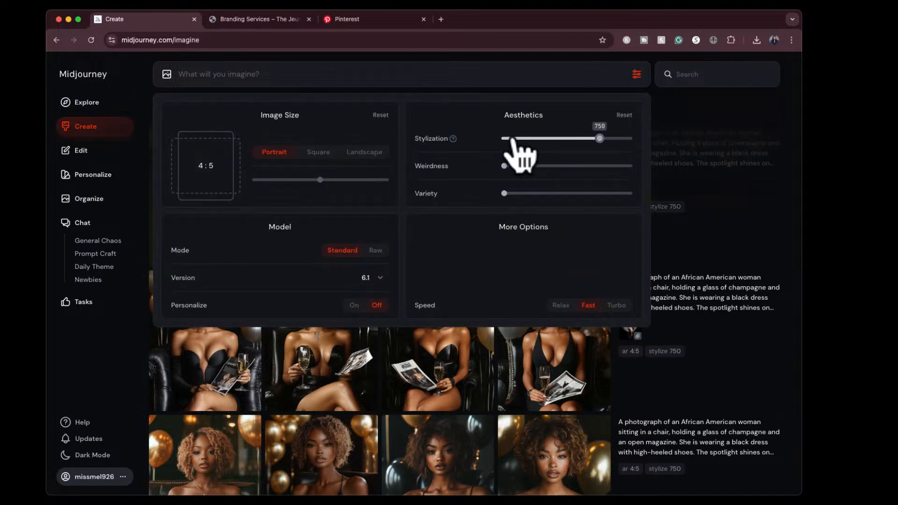
pyautogui.click(515, 138)
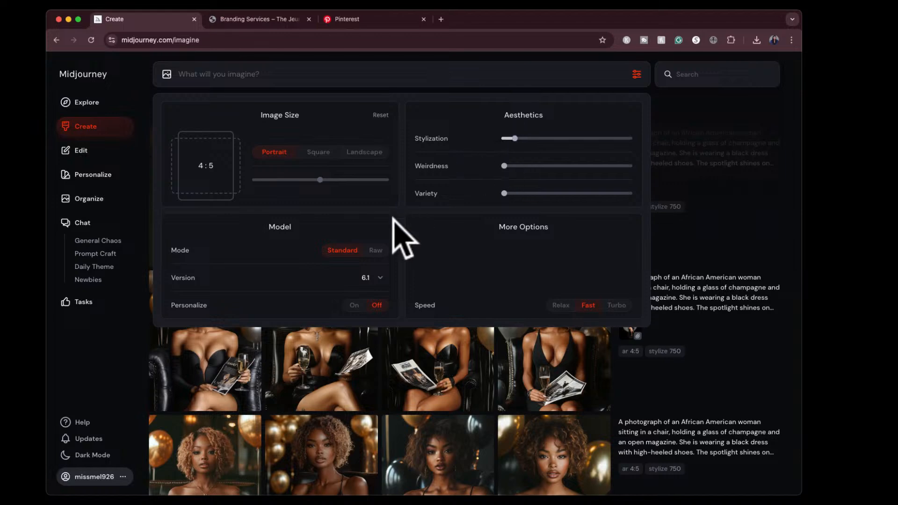
pyautogui.click(378, 250)
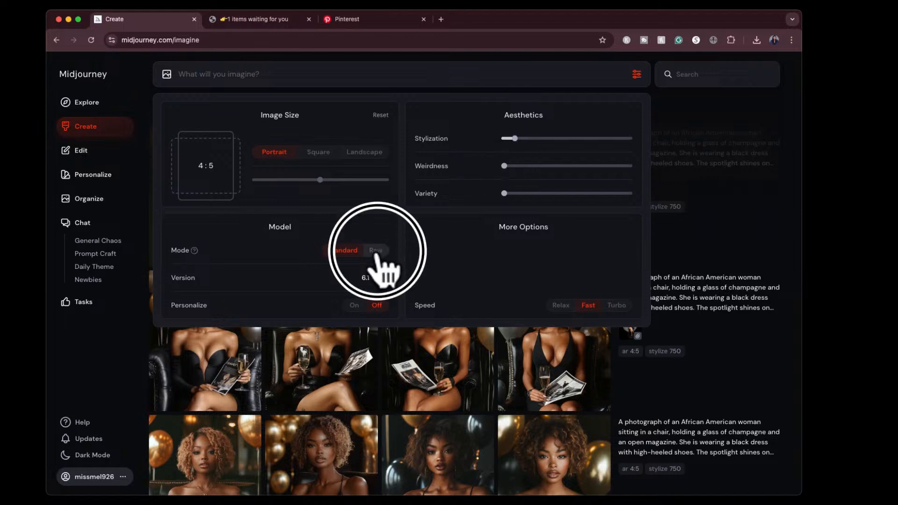
pyautogui.click(636, 74)
# - Generate raw-style images by reusing the champagne-and-balloons description with the captured balloon photo as a character reference
pyautogui.click(631, 183)
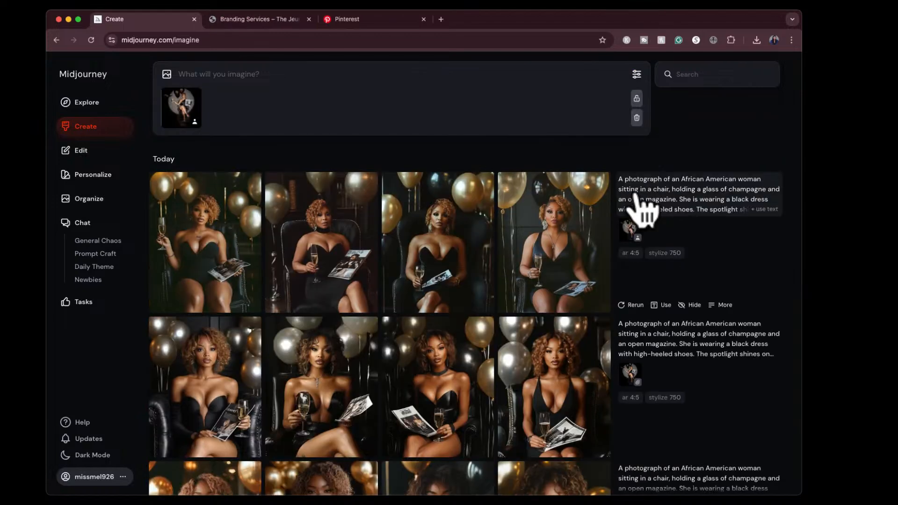
pyautogui.click(765, 210)
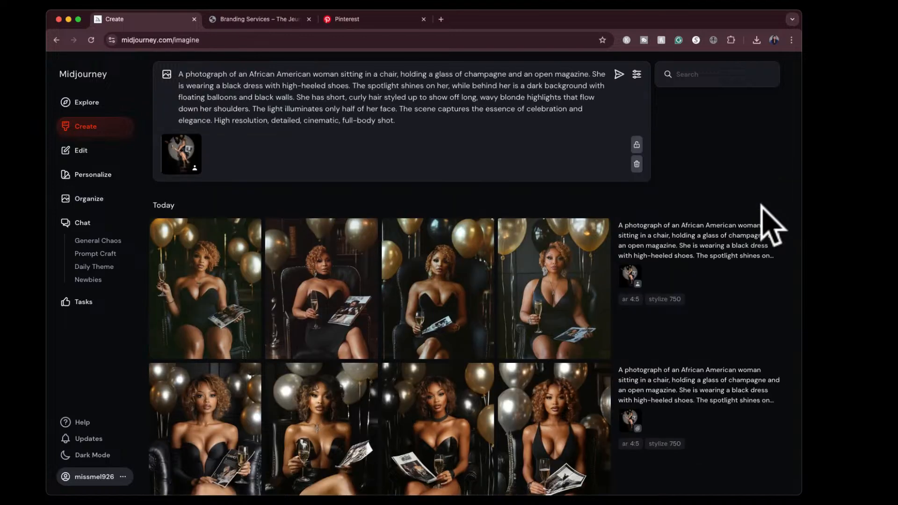
pyautogui.click(619, 74)
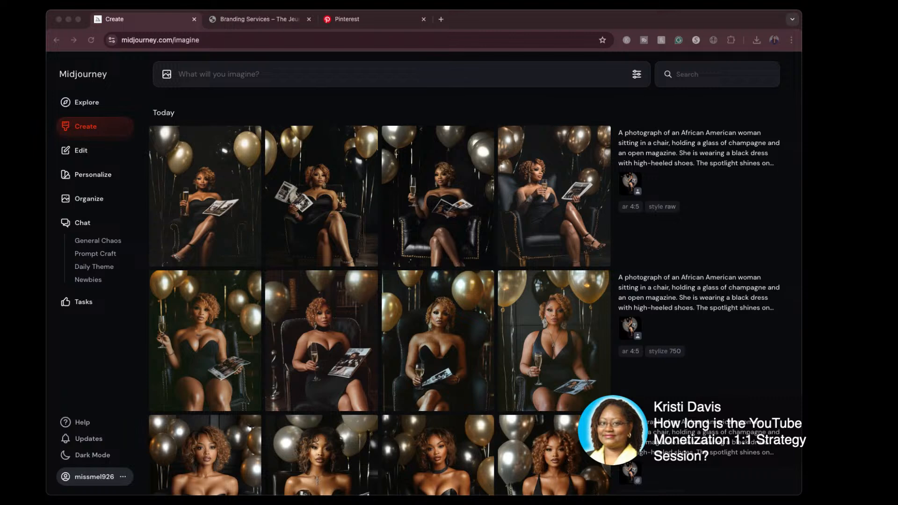
# - Switch to the Branding Services site, open the YouTube Monetization 1:1 Strategy Session product and check the session's duration
pyautogui.click(255, 19)
pyautogui.scroll(-6, 537, 395)
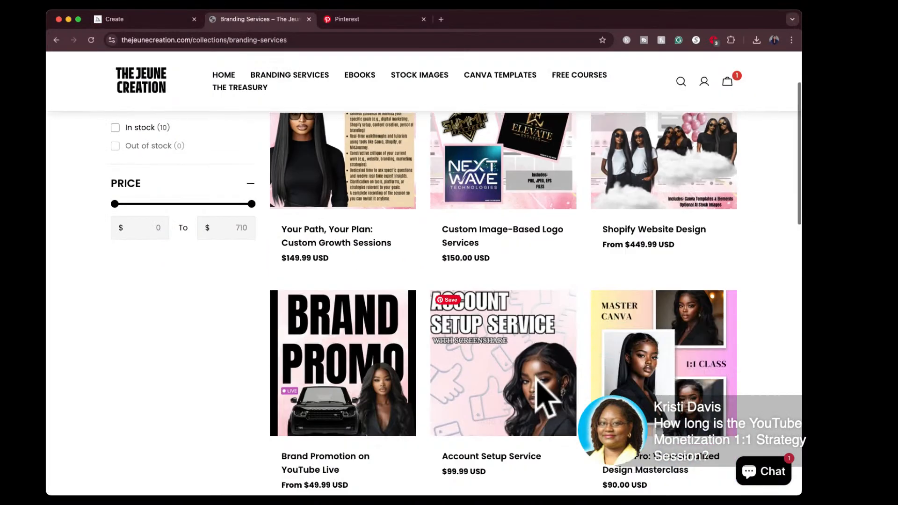
pyautogui.click(513, 376)
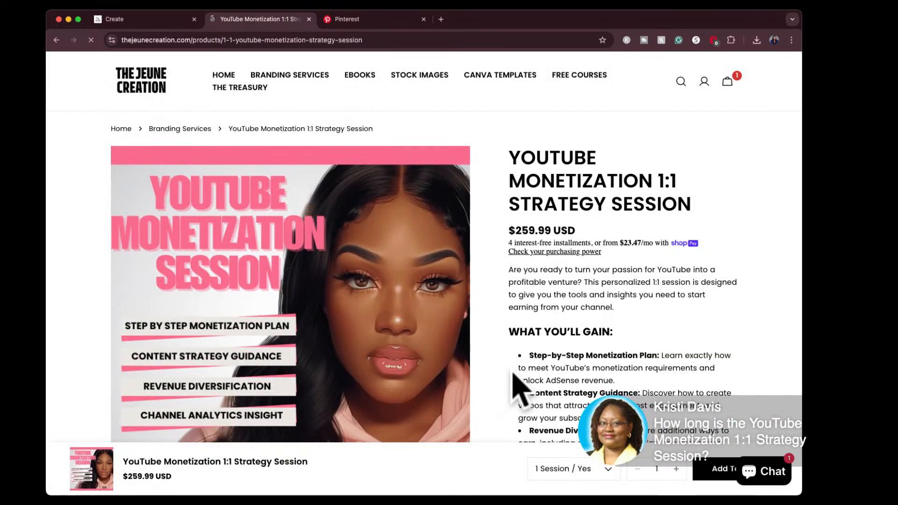
pyautogui.scroll(-5, 519, 389)
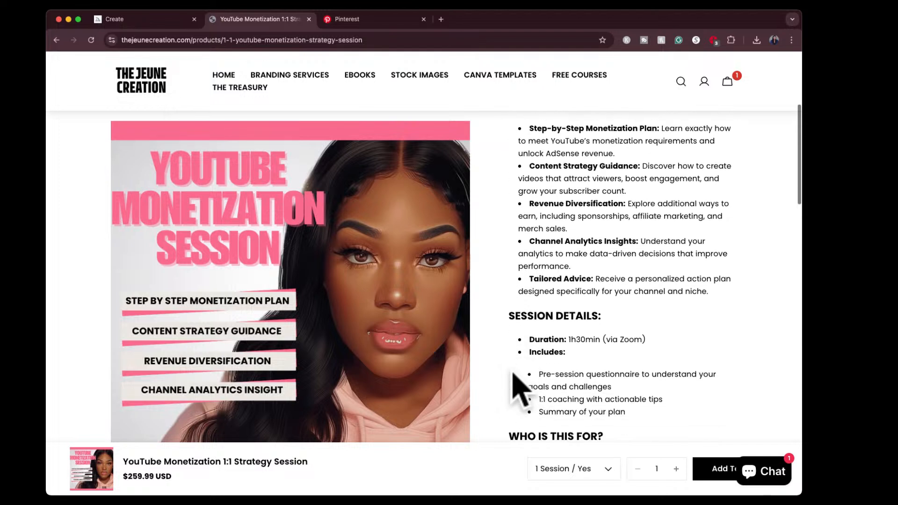
pyautogui.moveTo(530, 320); pyautogui.dragTo(604, 321)
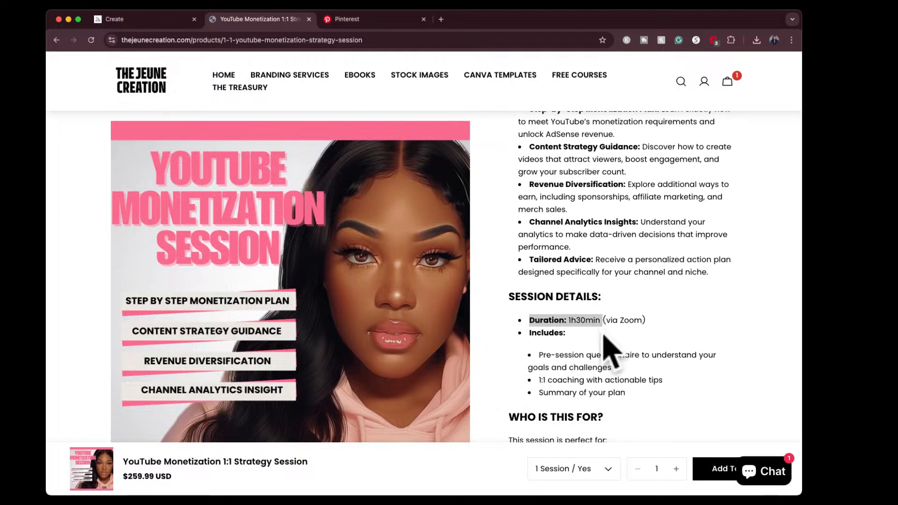
pyautogui.click(597, 344)
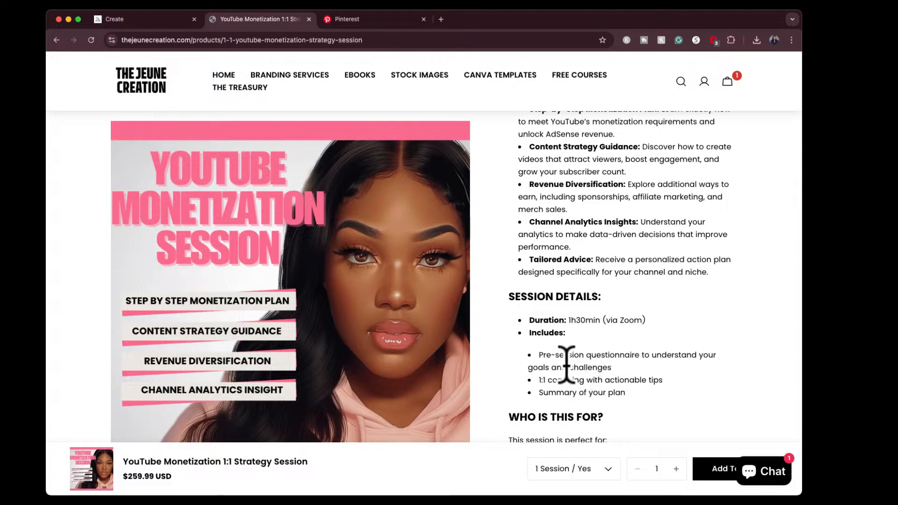
# - Review the strategy session's inclusions, target audience, booking process, and the options for number of sessions and recording
pyautogui.scroll(-3, 566, 365)
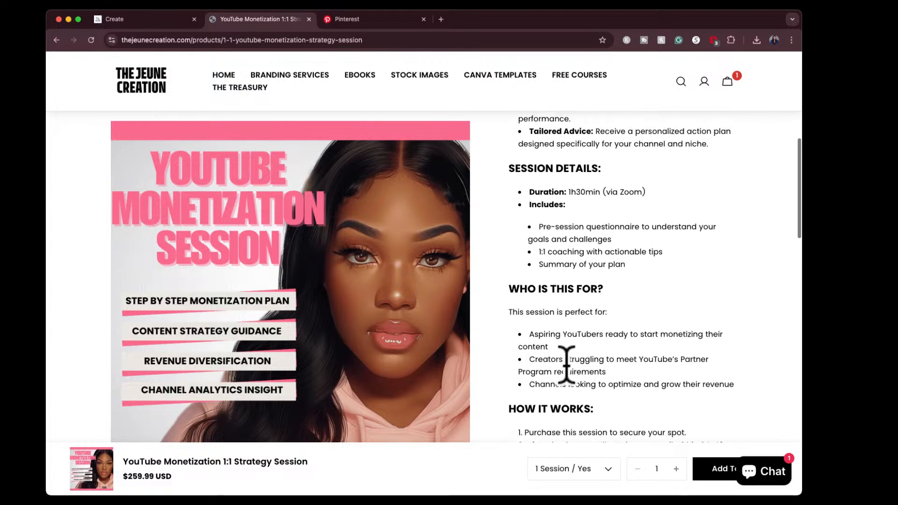
pyautogui.scroll(-4, 567, 365)
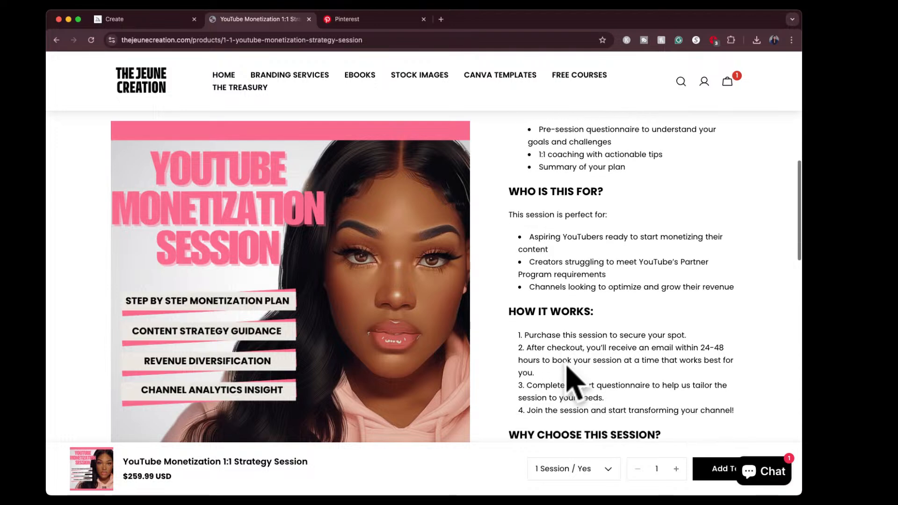
pyautogui.scroll(-3, 567, 369)
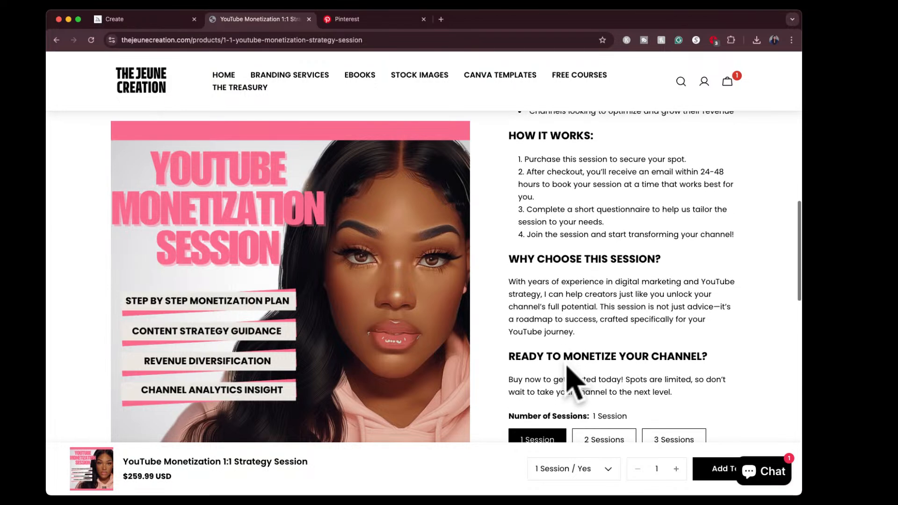
pyautogui.scroll(-2, 566, 369)
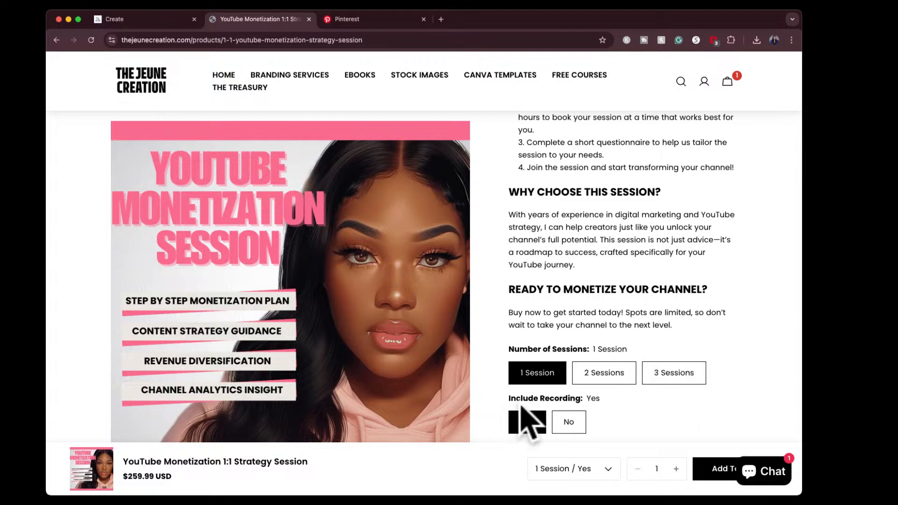
pyautogui.scroll(-1, 517, 406)
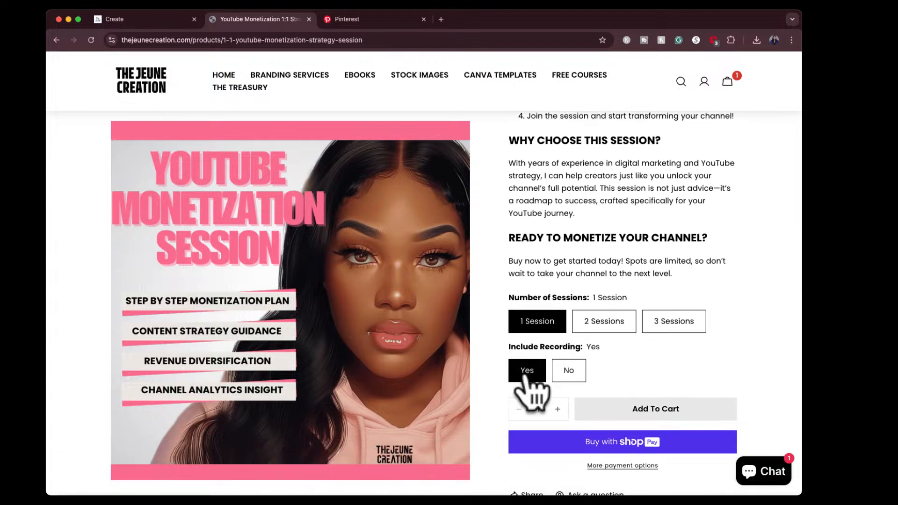
pyautogui.scroll(1, 624, 302)
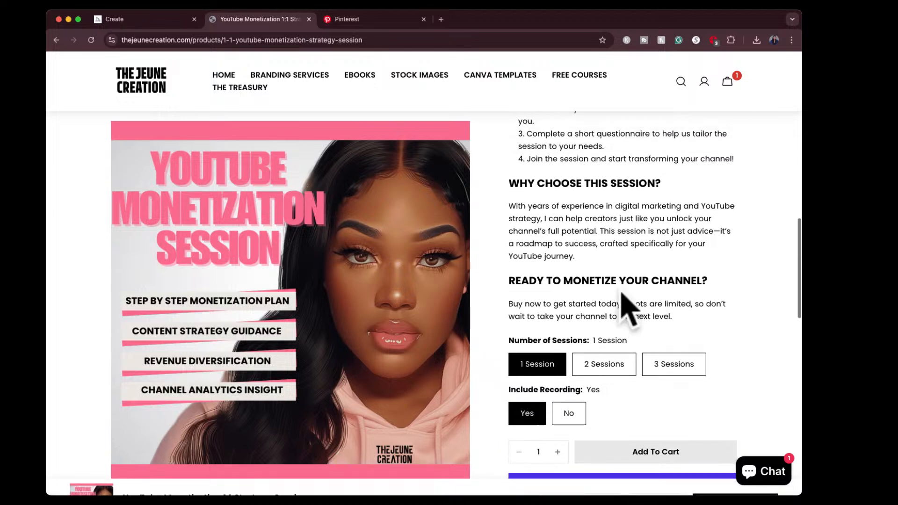
pyautogui.scroll(6, 627, 305)
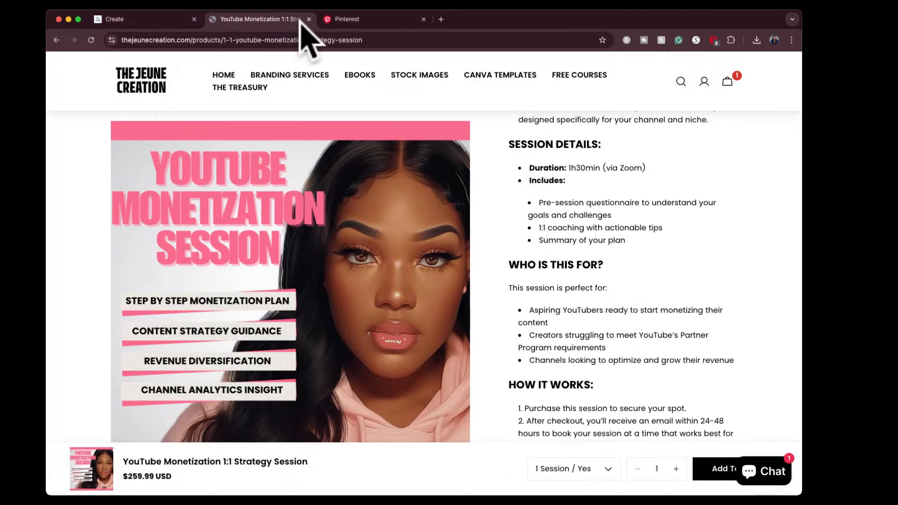
# - Go to The Jeune Creation's home page, highlight its web address, and switch back to Midjourney
pyautogui.click(223, 76)
pyautogui.click(211, 40)
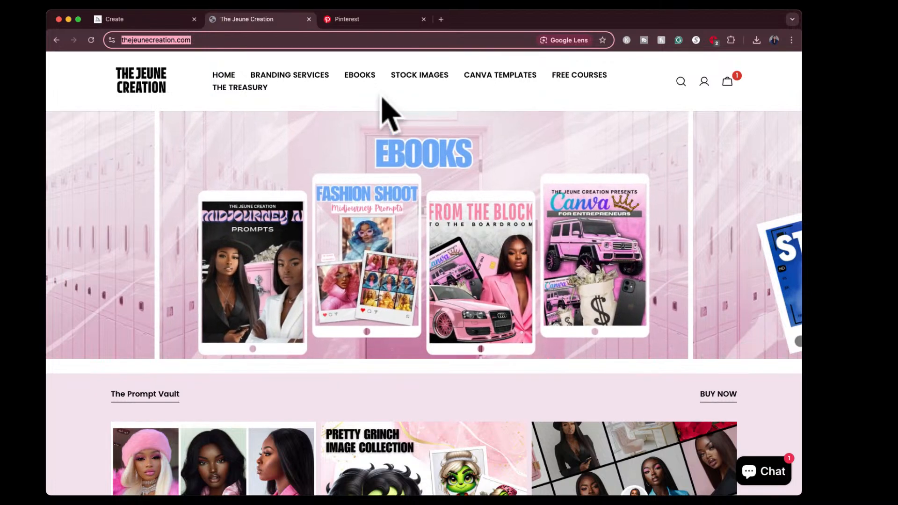
pyautogui.click(171, 19)
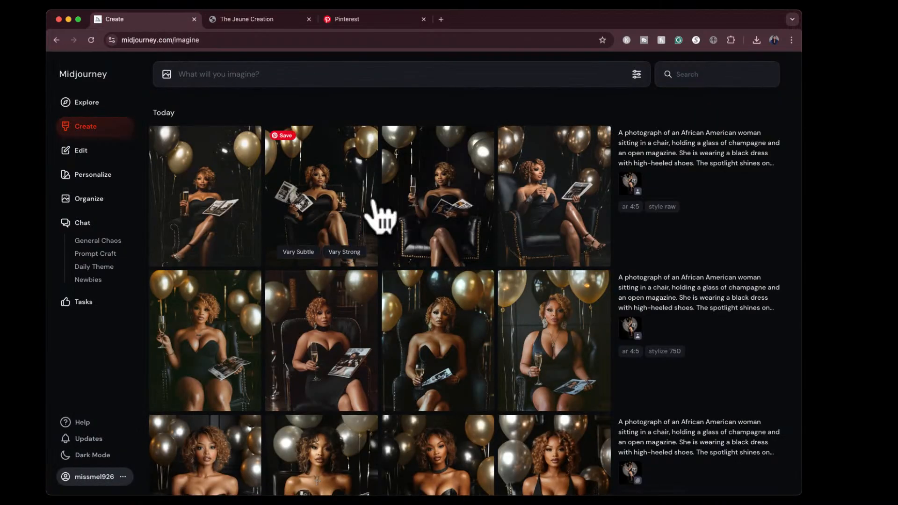
# - Examine the raw-style images made with the character reference at full size, and return to the creation feed
pyautogui.moveTo(379, 215); pyautogui.dragTo(466, 191)
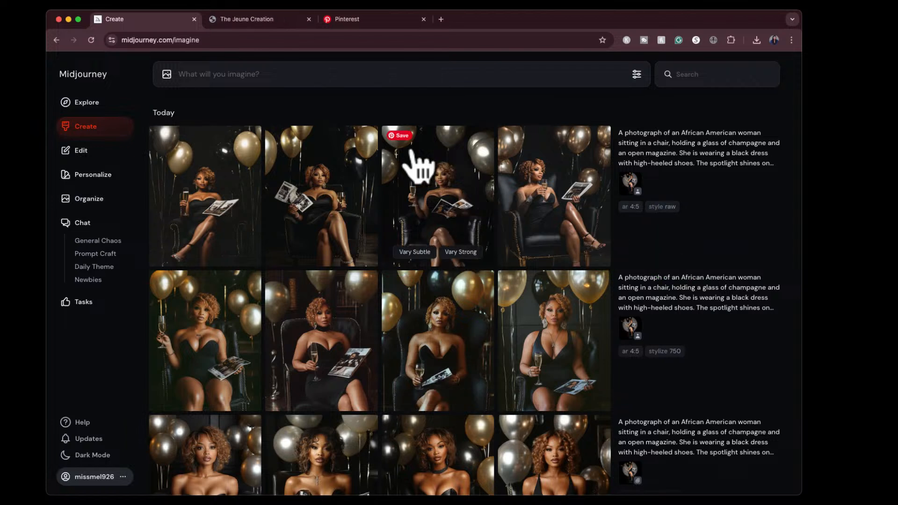
pyautogui.click(328, 183)
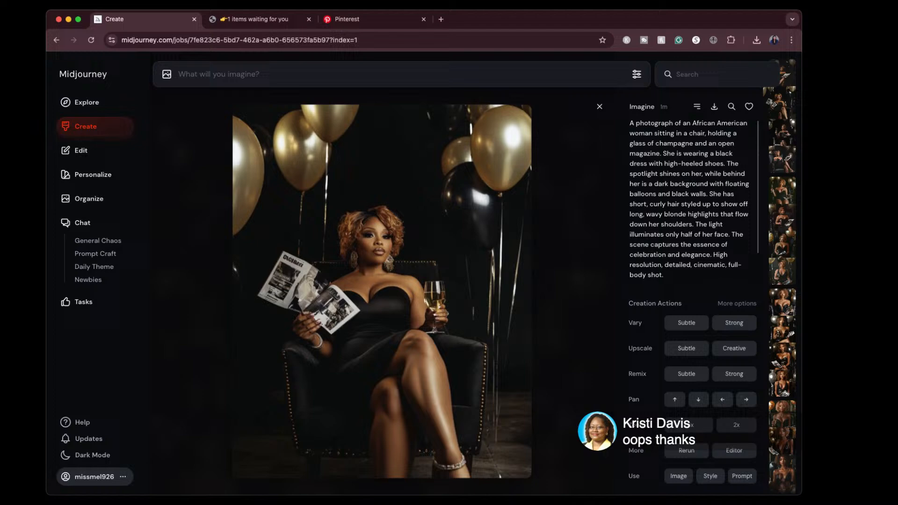
pyautogui.click(599, 107)
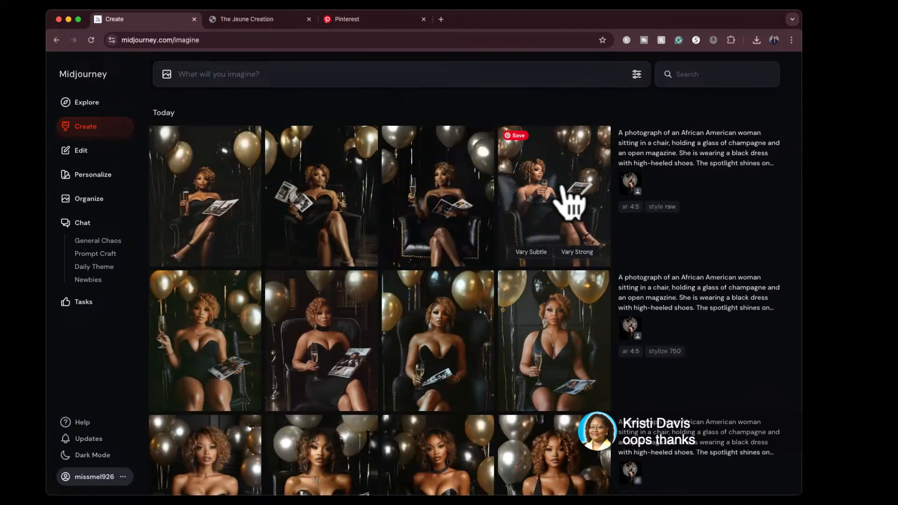
pyautogui.click(575, 200)
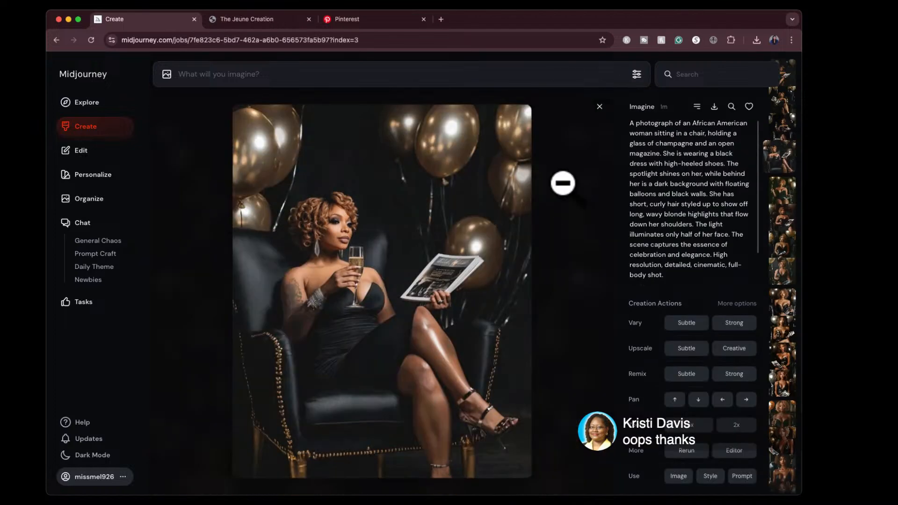
pyautogui.press('Left')
pyautogui.press('Left')
pyautogui.press('Left')
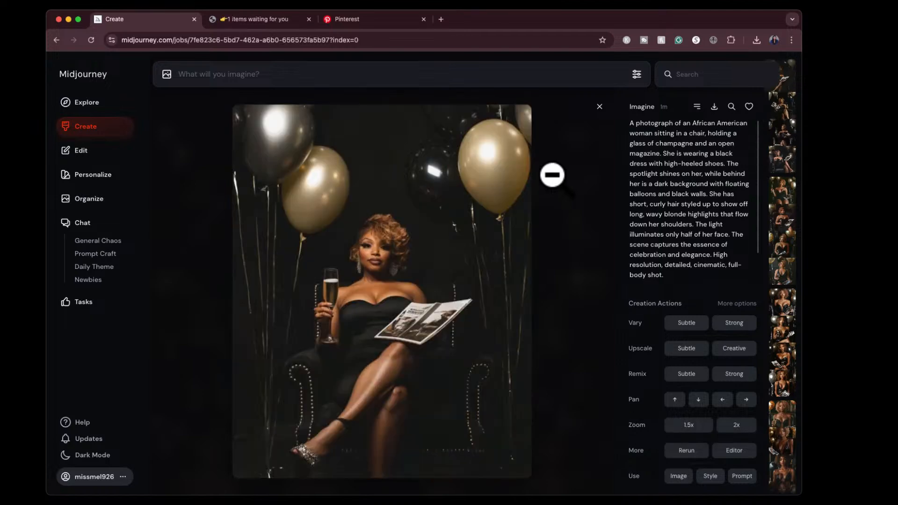
pyautogui.click(599, 108)
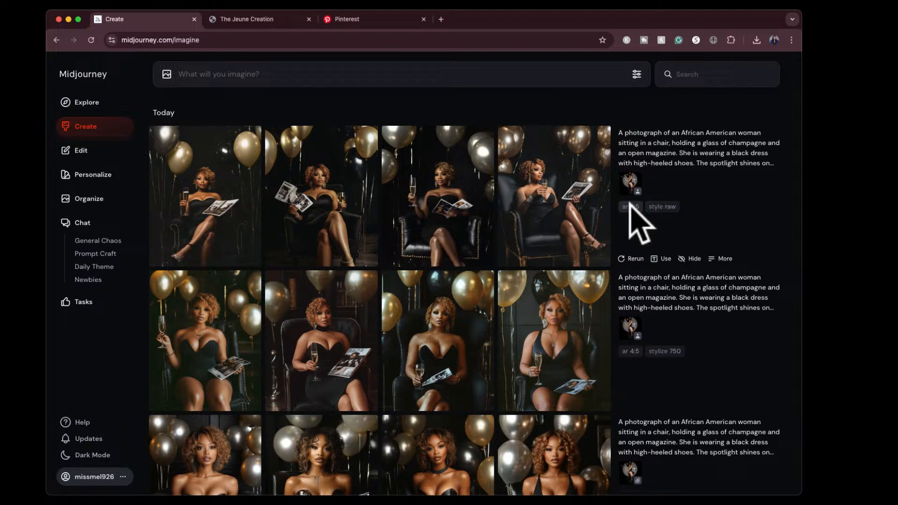
# - Check the Stylization setting and generate raw-style images from the same description without any image reference
pyautogui.click(637, 74)
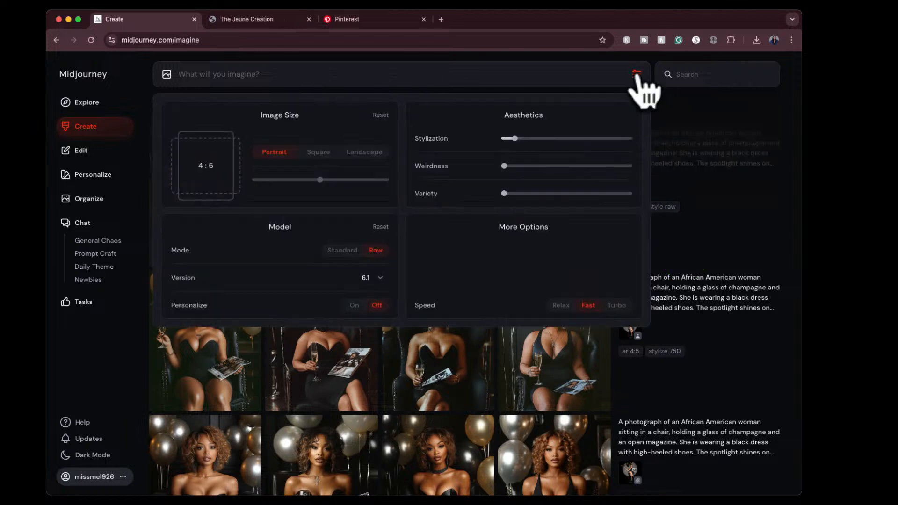
pyautogui.moveTo(509, 138)
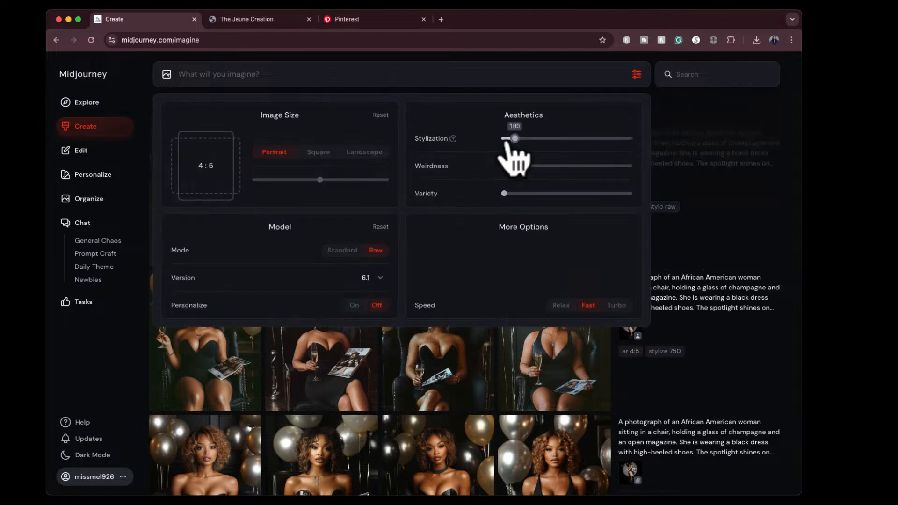
pyautogui.click(637, 73)
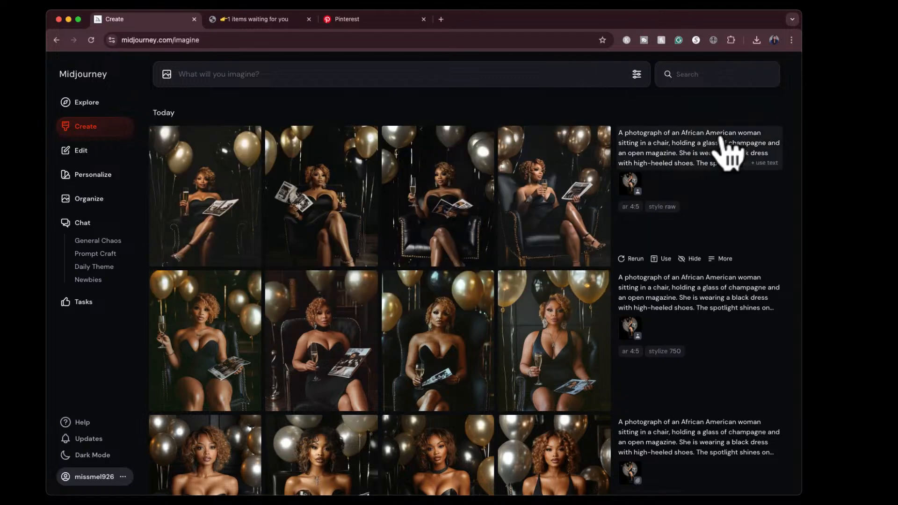
pyautogui.click(766, 163)
pyautogui.click(619, 74)
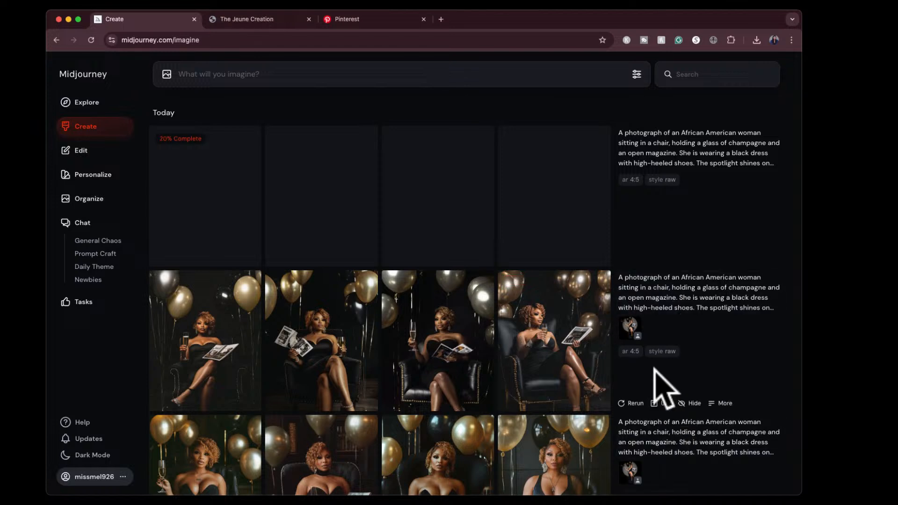
pyautogui.moveTo(630, 326)
pyautogui.mouseDown()
pyautogui.moveTo(624, 319)
pyautogui.moveTo(624, 330)
pyautogui.moveTo(628, 319)
pyautogui.mouseUp()
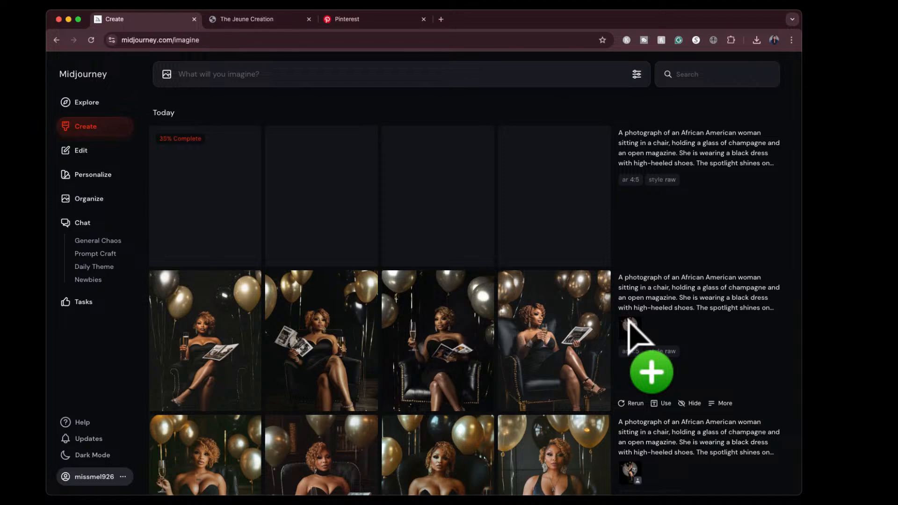
pyautogui.moveTo(628, 319); pyautogui.dragTo(305, 143)
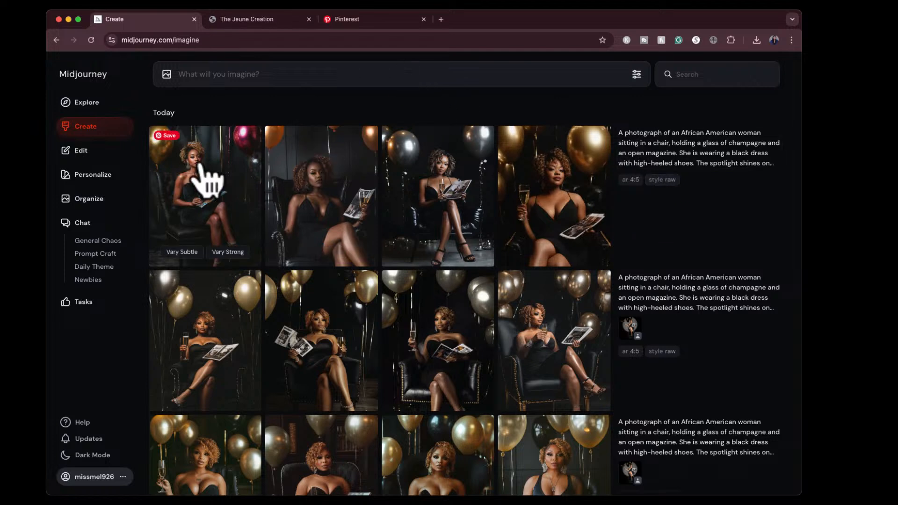
# - Examine the four raw-style images made without any image reference at full size, and return to the creation feed
pyautogui.click(215, 182)
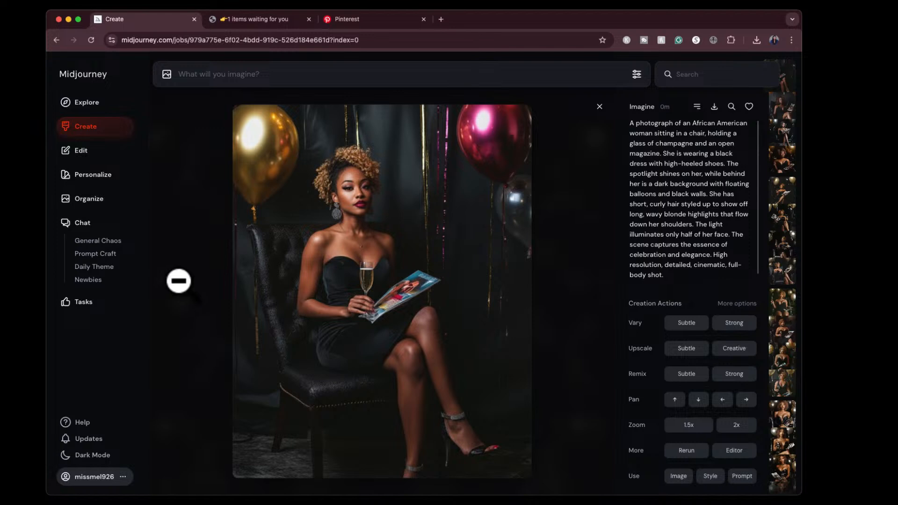
pyautogui.press('Right')
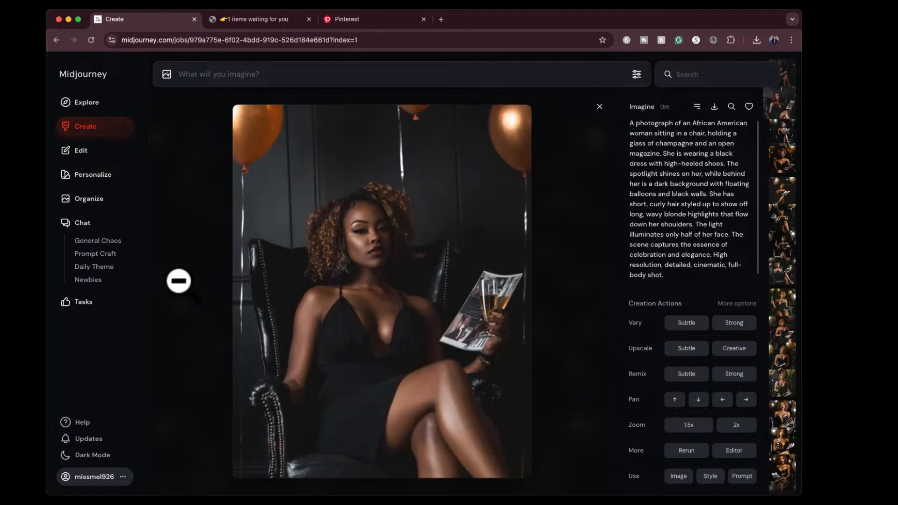
pyautogui.press('Right')
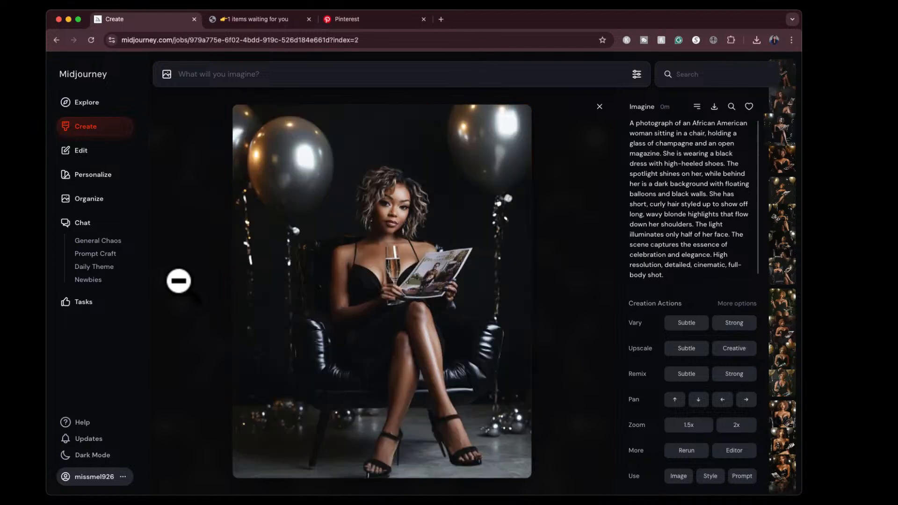
pyautogui.press('Right')
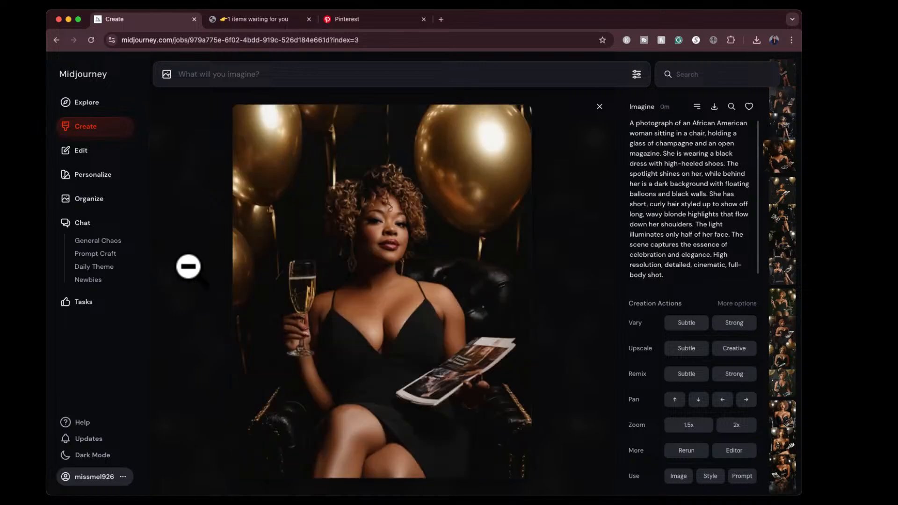
pyautogui.click(599, 107)
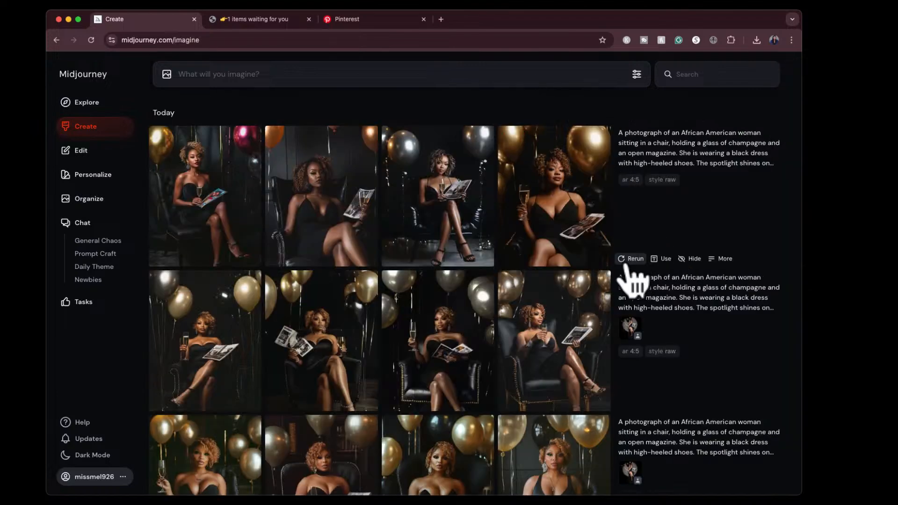
# - Rerun the raw-style job that has no image reference, and reuse its description as a new prompt
pyautogui.click(629, 258)
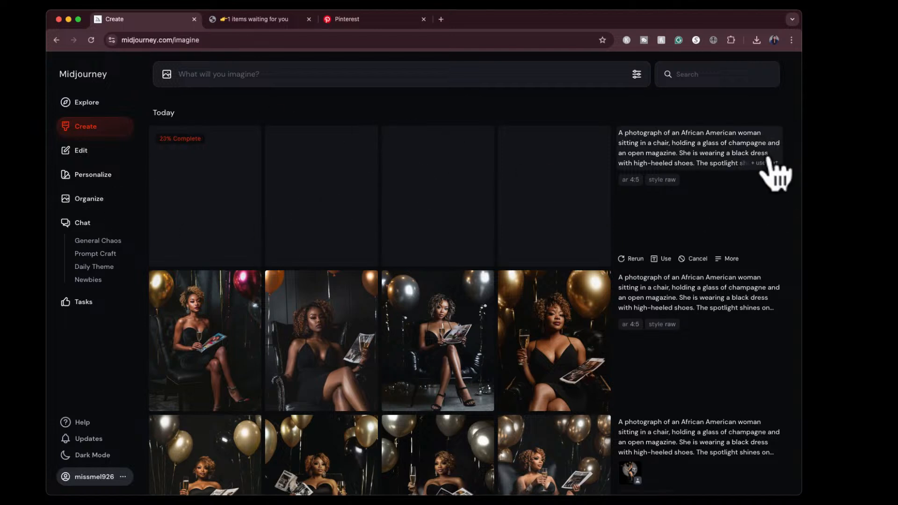
pyautogui.click(768, 163)
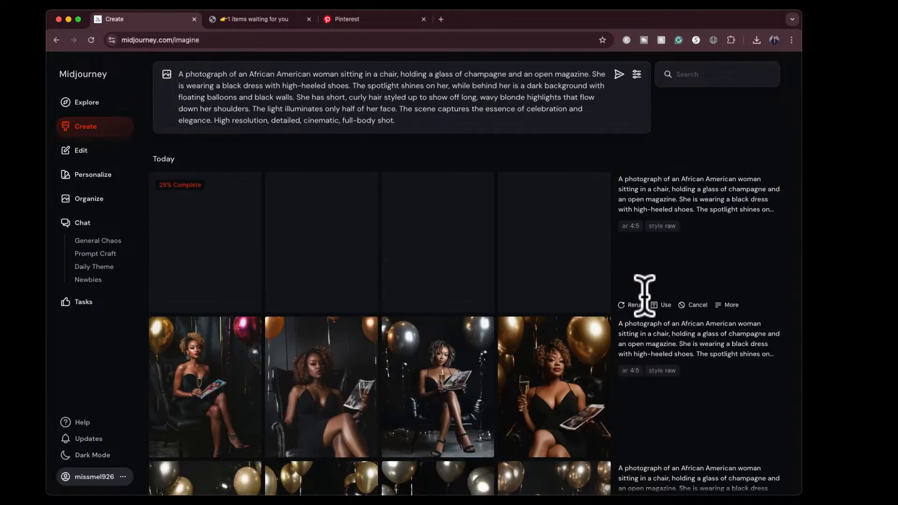
# - Add an earlier smiling Will Smith headshot in a black sweater as the prompt's character reference and generate the images
pyautogui.scroll(-10, 623, 381)
pyautogui.scroll(-15, 618, 365)
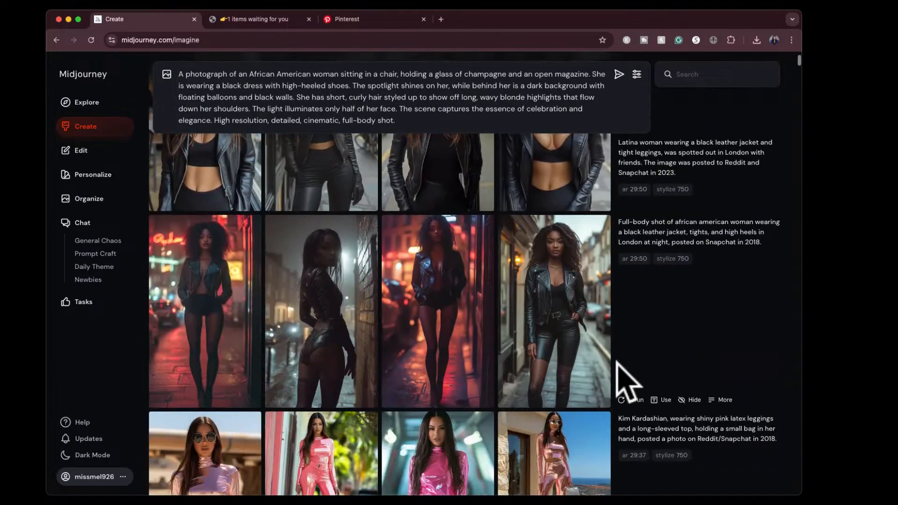
pyautogui.scroll(-15, 618, 363)
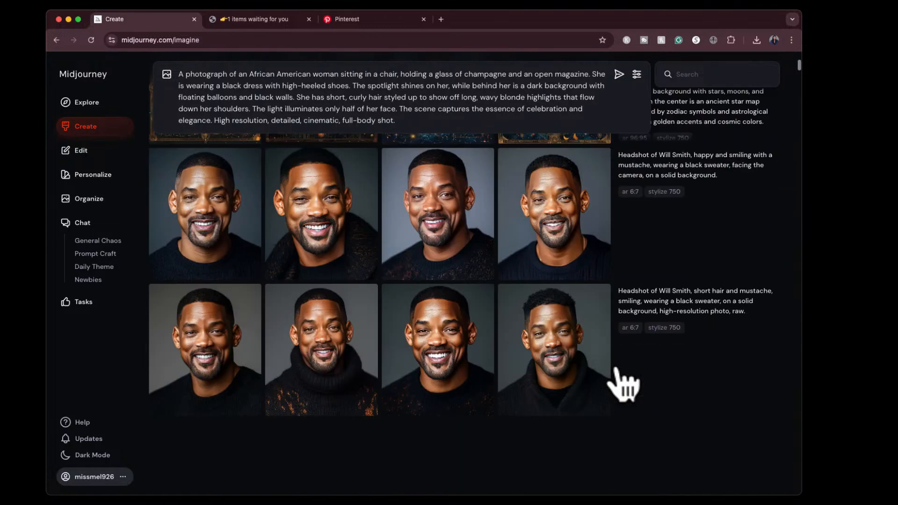
pyautogui.scroll(-15, 627, 382)
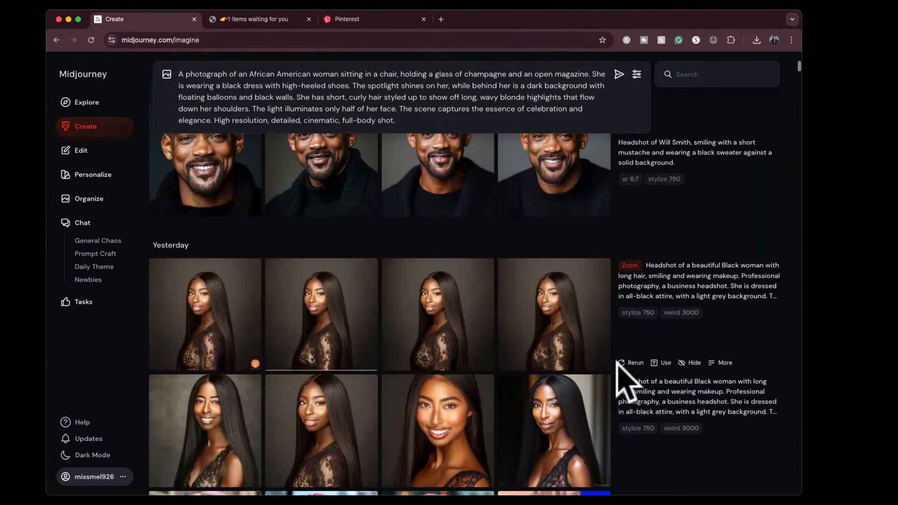
pyautogui.scroll(2, 616, 362)
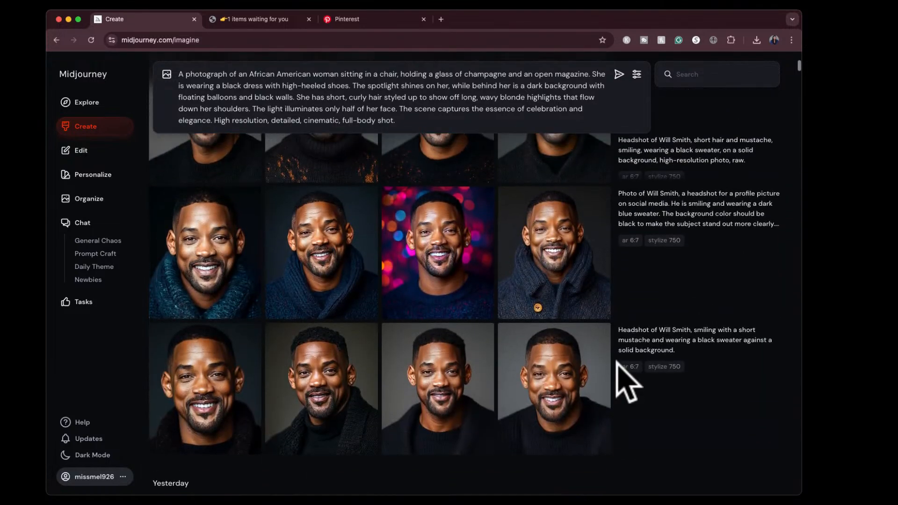
pyautogui.moveTo(583, 239)
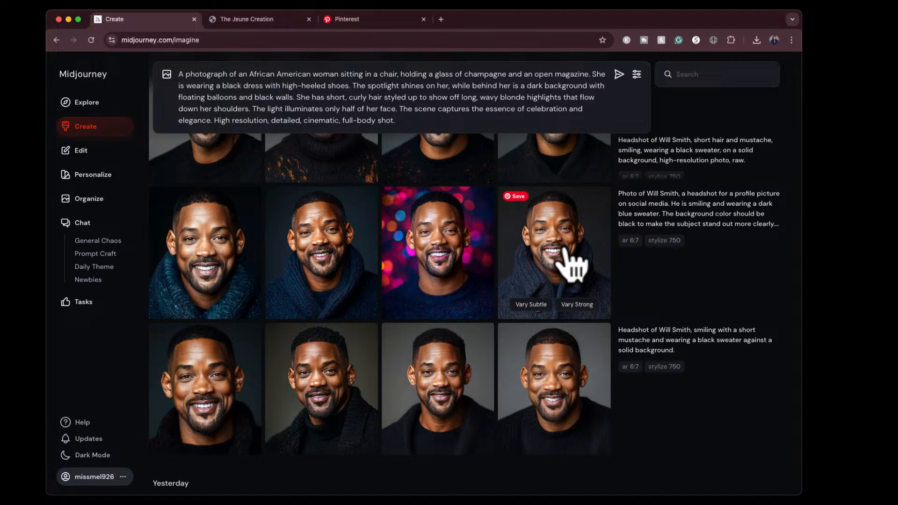
pyautogui.moveTo(185, 371)
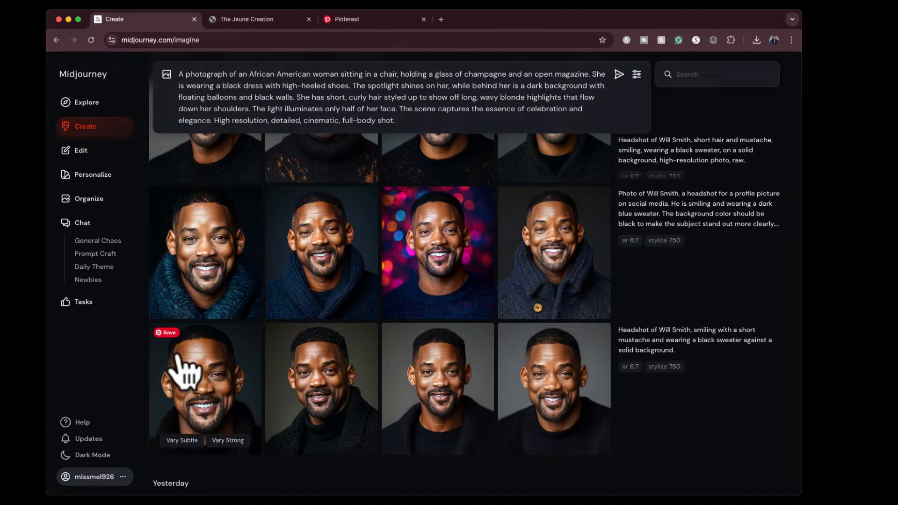
pyautogui.click(197, 371)
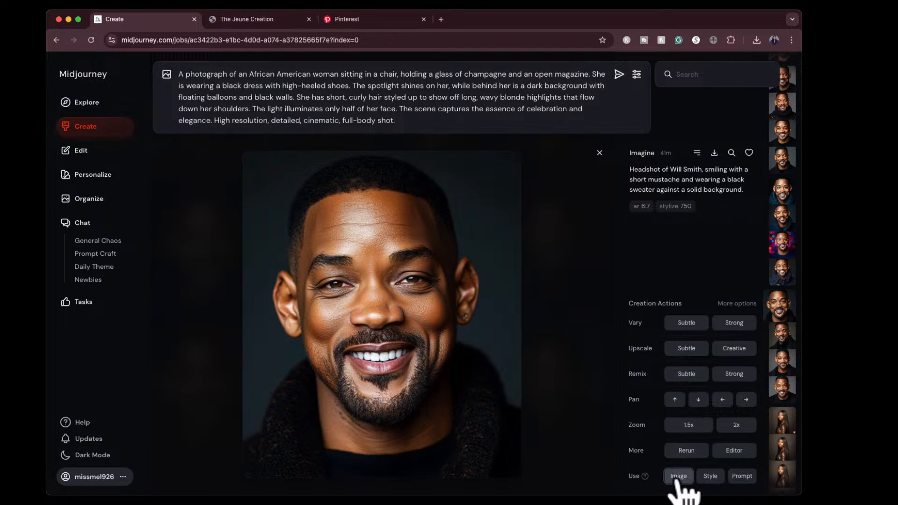
pyautogui.click(677, 479)
pyautogui.click(176, 167)
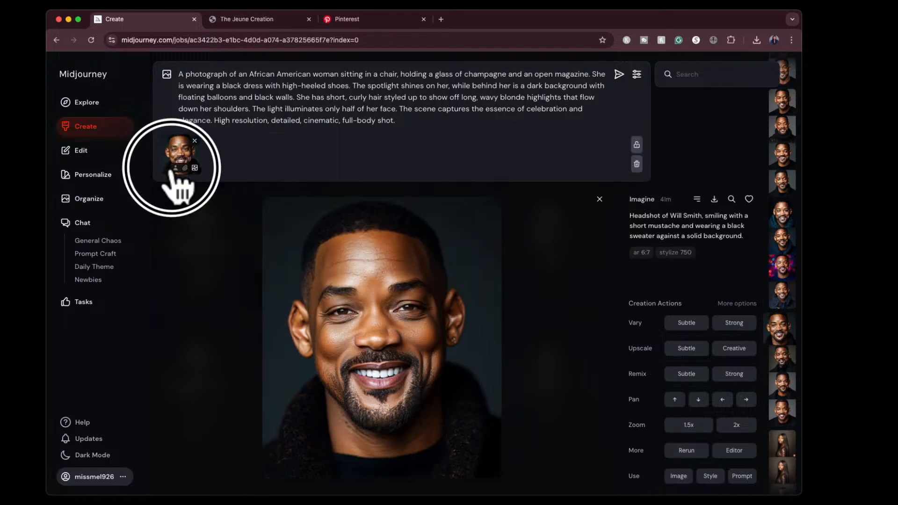
pyautogui.click(619, 74)
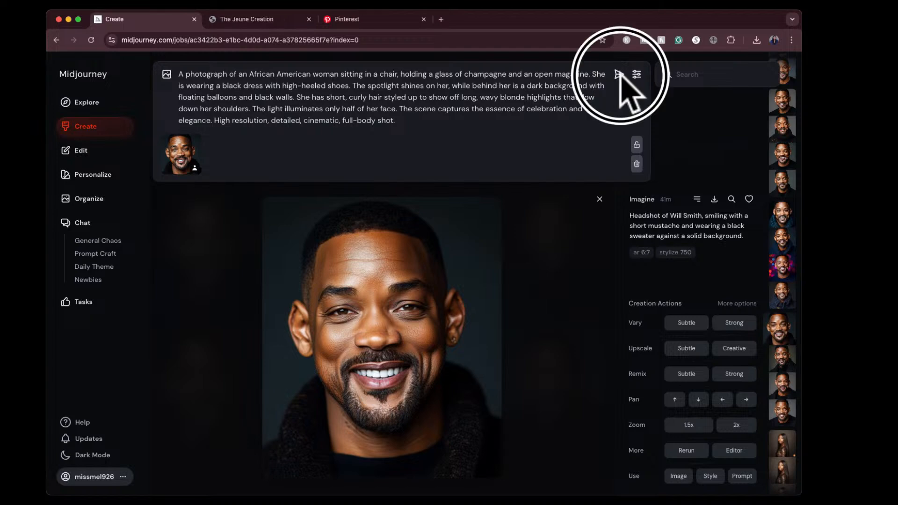
pyautogui.click(598, 107)
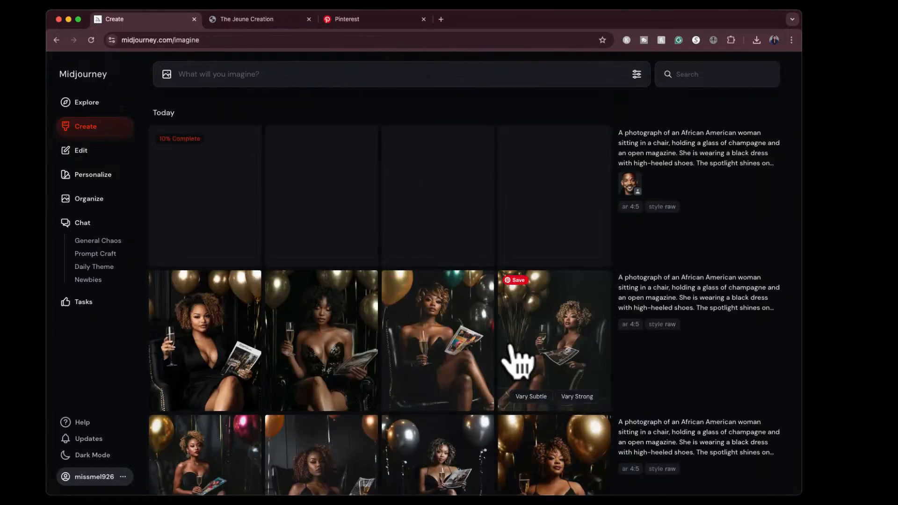
# - Examine the rerun's four raw-style images of the seated woman at full size, and return to the creation feed
pyautogui.click(550, 329)
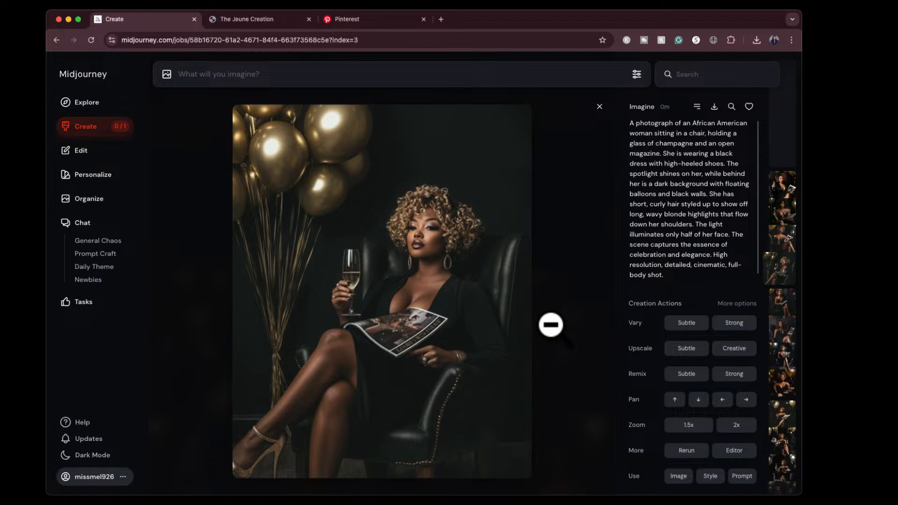
pyautogui.press('Left')
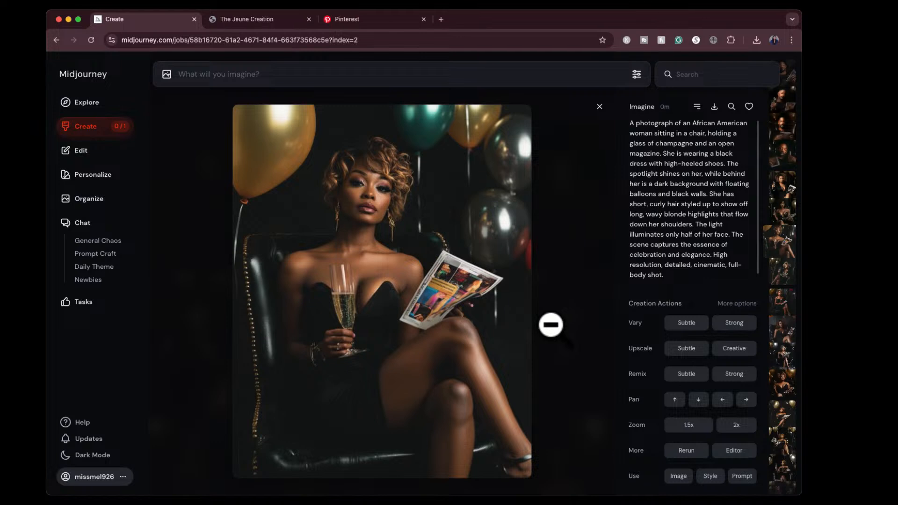
pyautogui.press('Left')
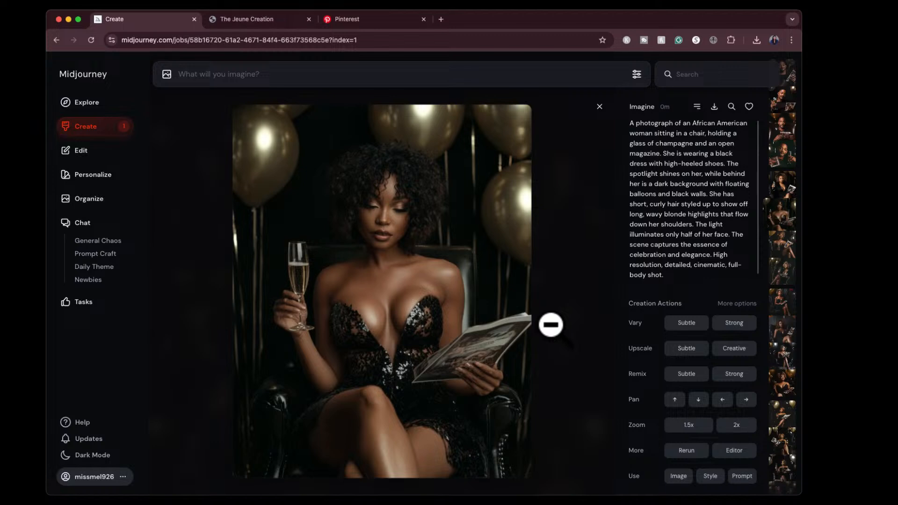
pyautogui.press('Left')
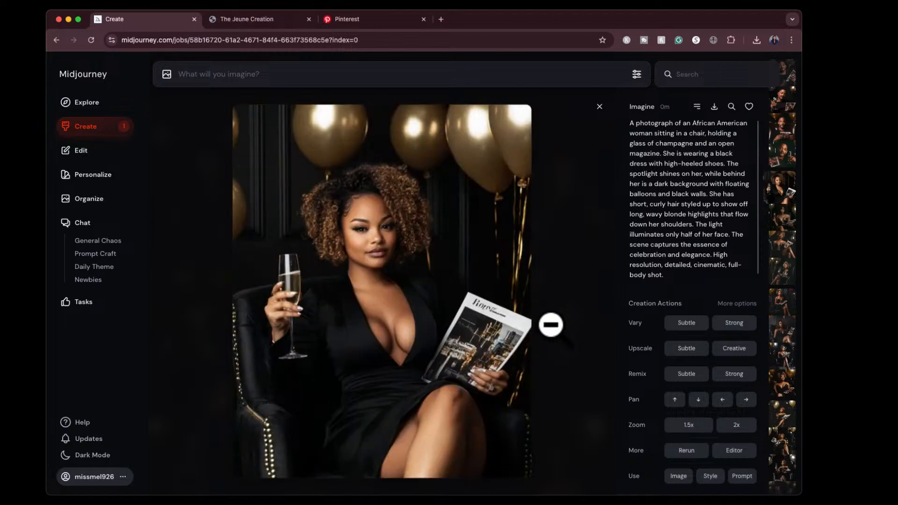
pyautogui.click(600, 107)
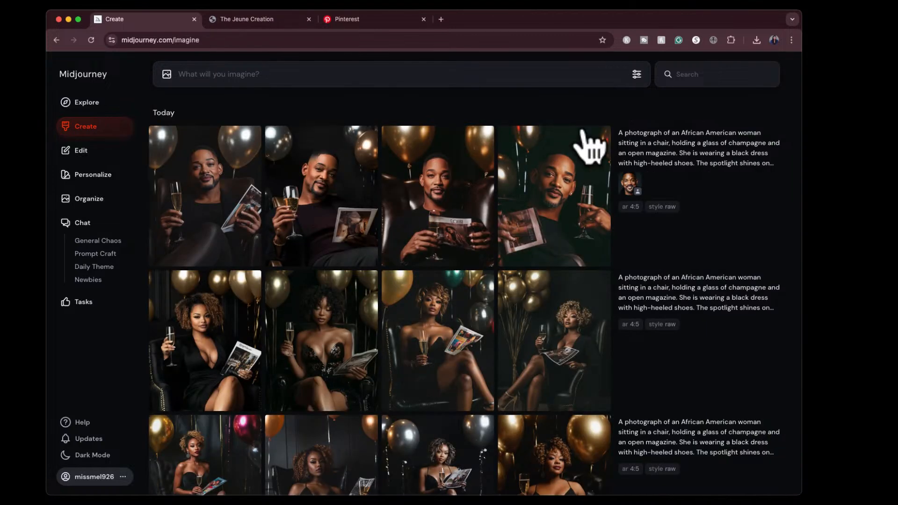
# - Examine the images made with the Will Smith character reference at full size, check their prompt details, and return to the feed
pyautogui.click(215, 164)
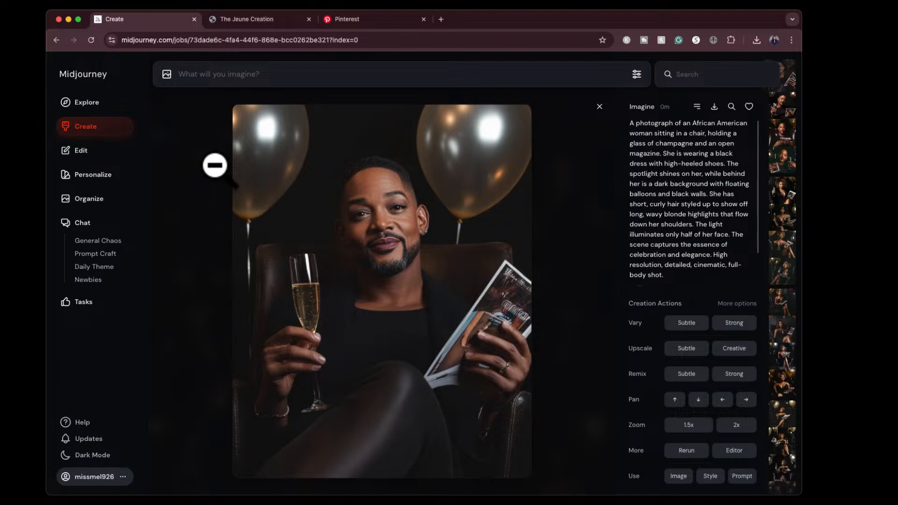
pyautogui.press('Right')
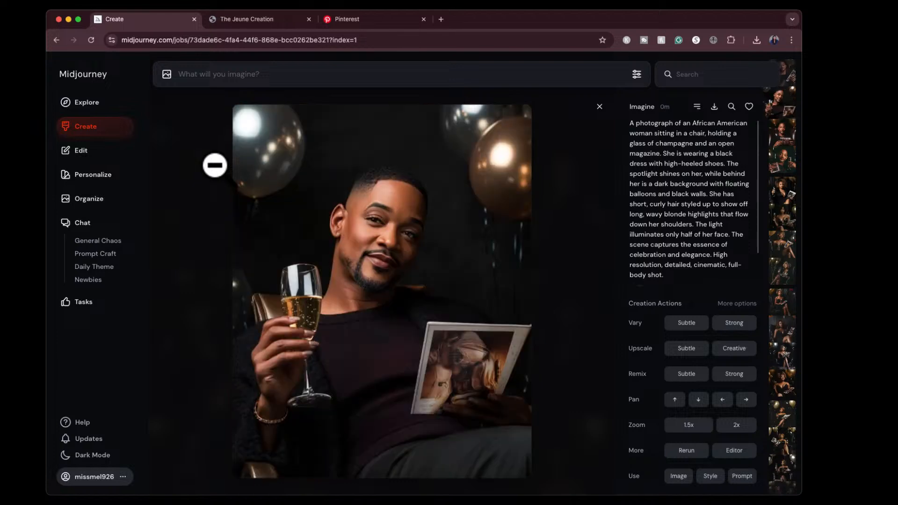
pyautogui.press('Right')
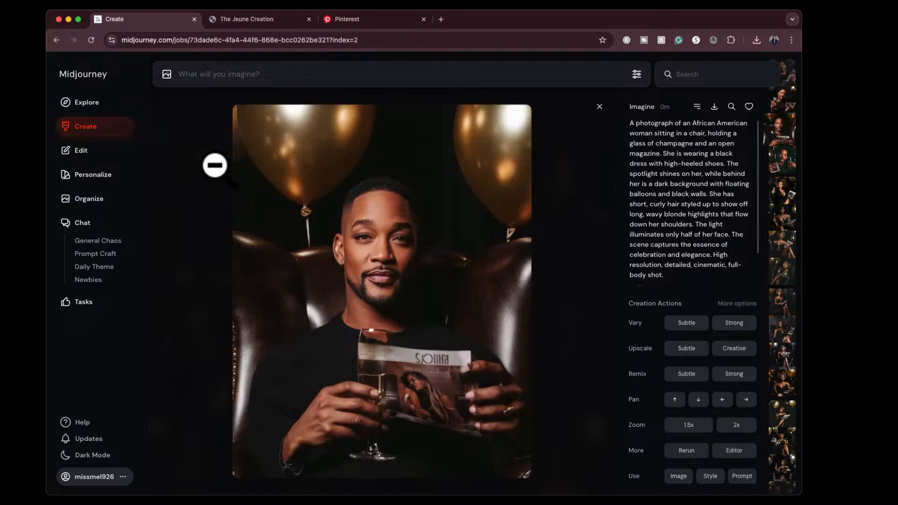
pyautogui.press('Right')
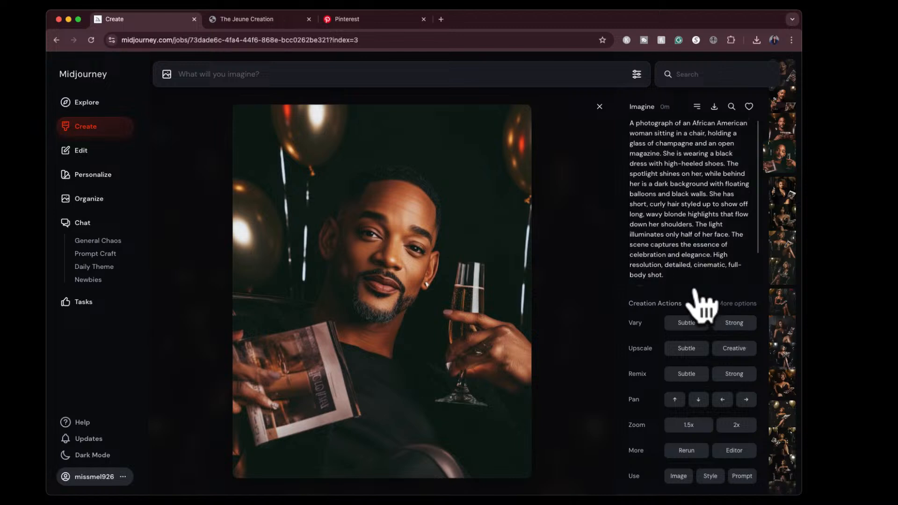
pyautogui.scroll(-2, 665, 266)
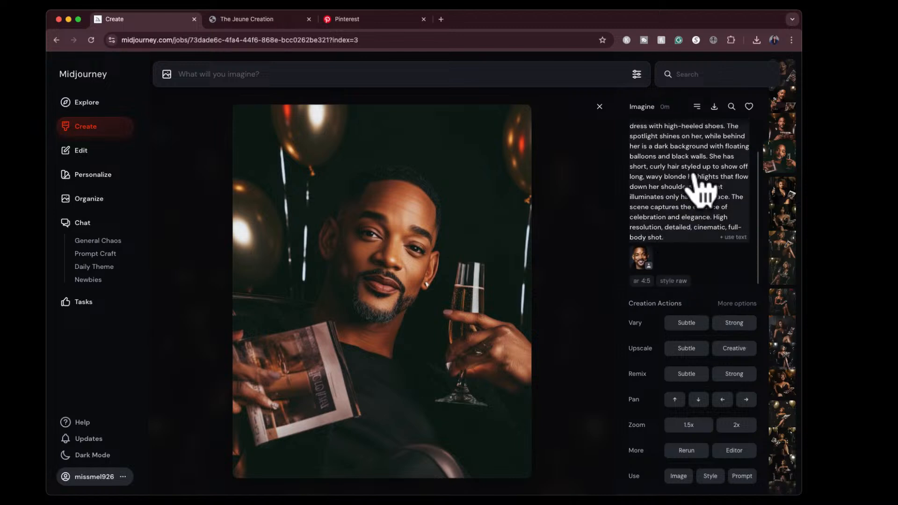
pyautogui.click(599, 107)
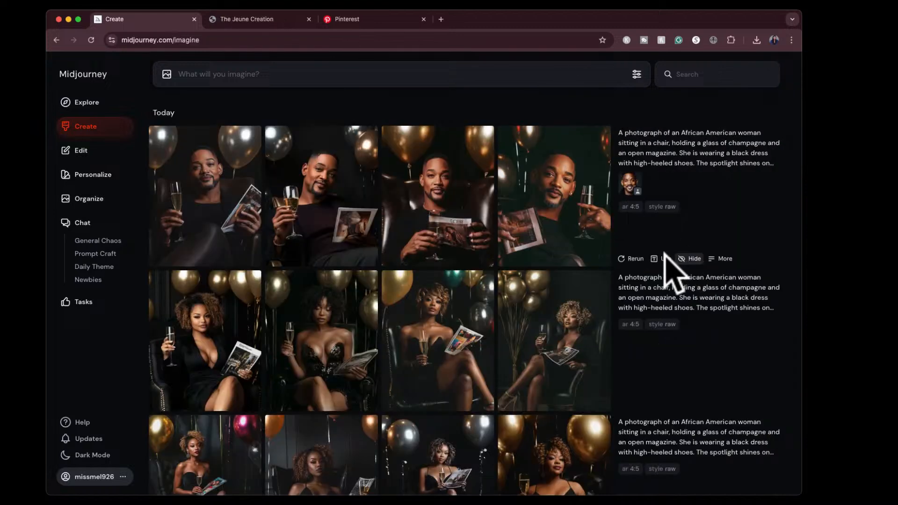
# - Rerun the job that uses the Will Smith character reference and examine the new images at full size
pyautogui.click(631, 259)
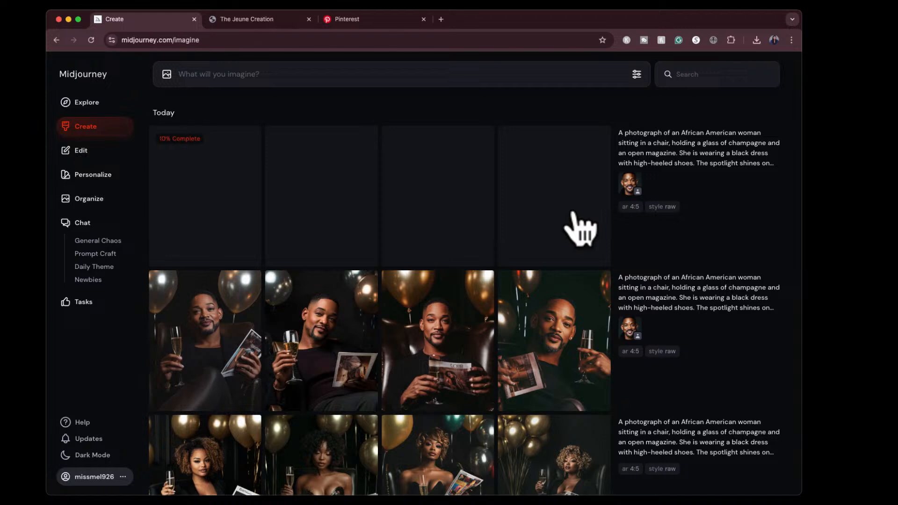
pyautogui.moveTo(682, 173)
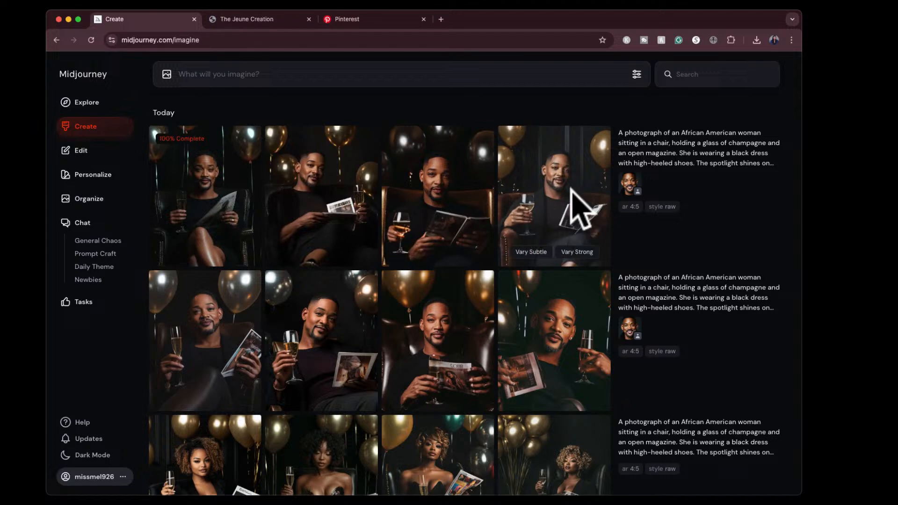
pyautogui.click(318, 192)
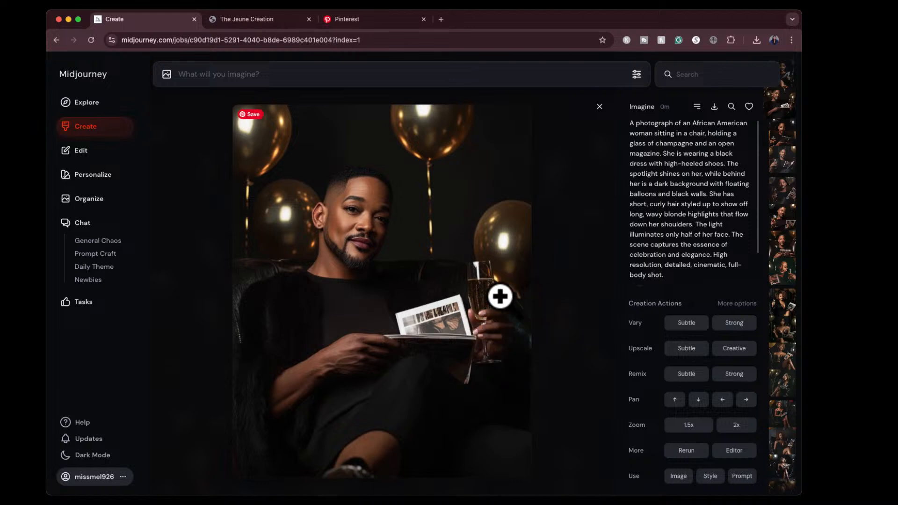
pyautogui.click(599, 107)
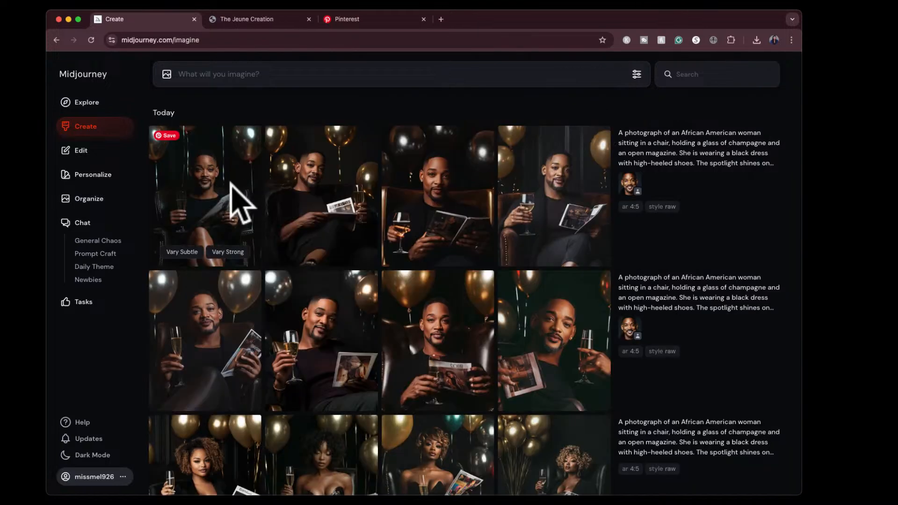
pyautogui.click(230, 189)
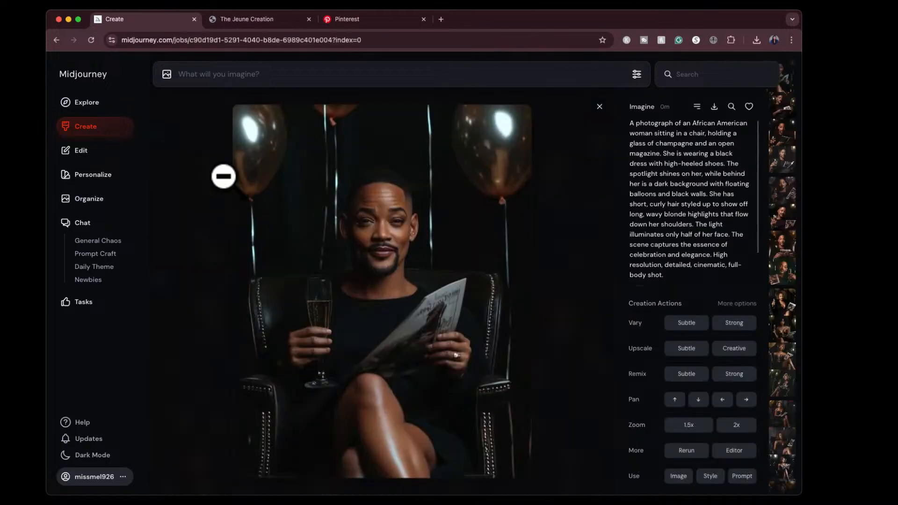
pyautogui.press('Right')
pyautogui.press('Right')
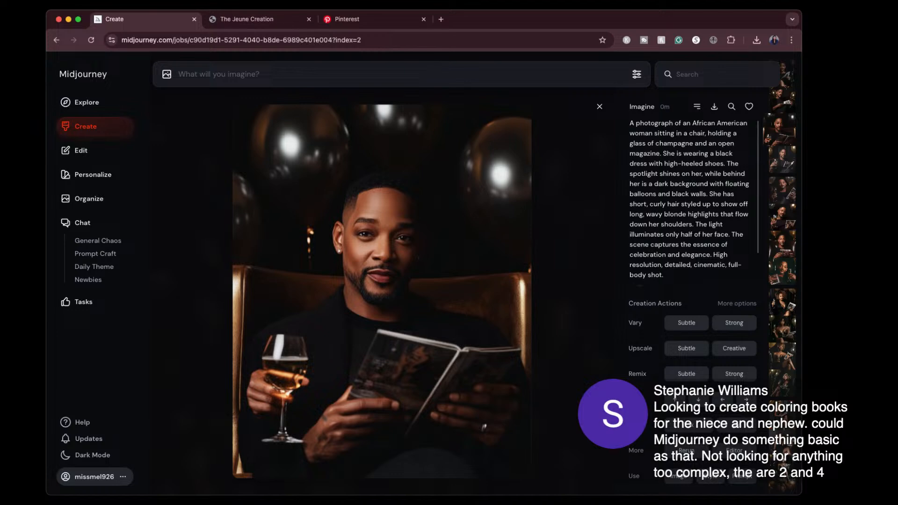
# - Search the Explore gallery for "coloring book template"
pyautogui.click(88, 103)
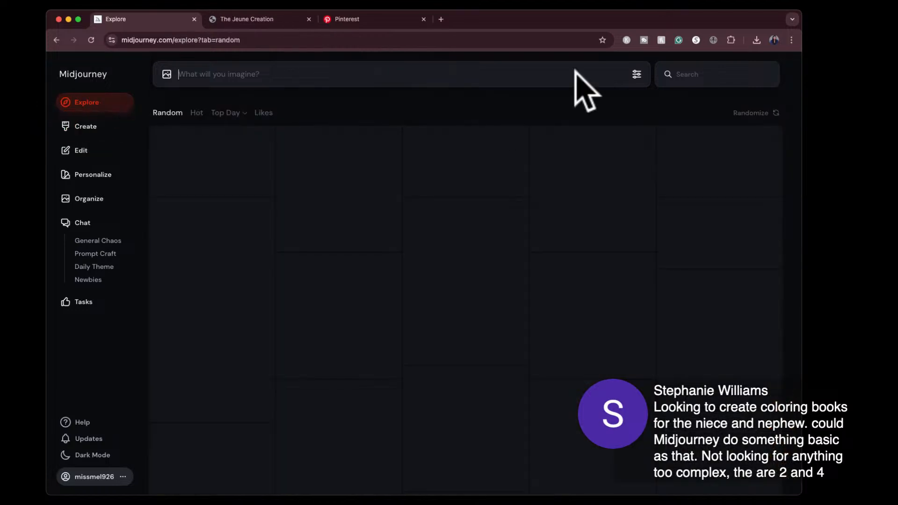
pyautogui.click(686, 75)
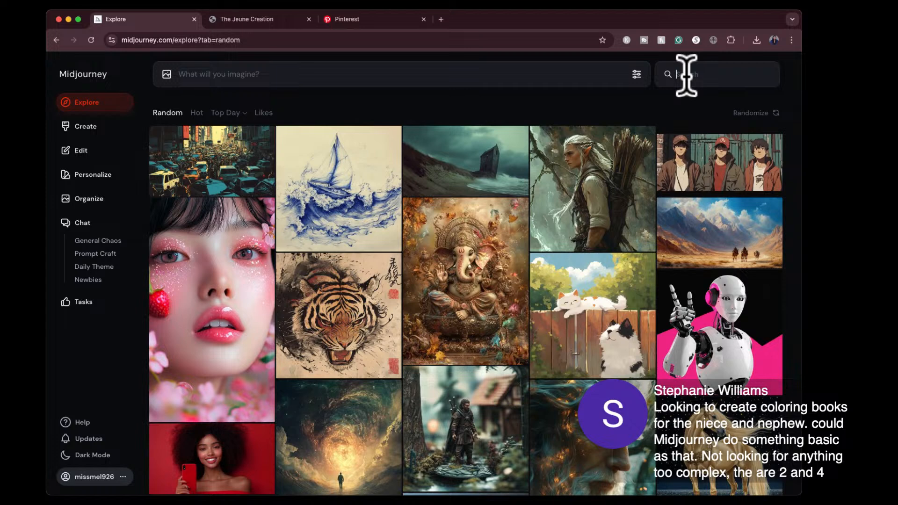
pyautogui.write('coloring book')
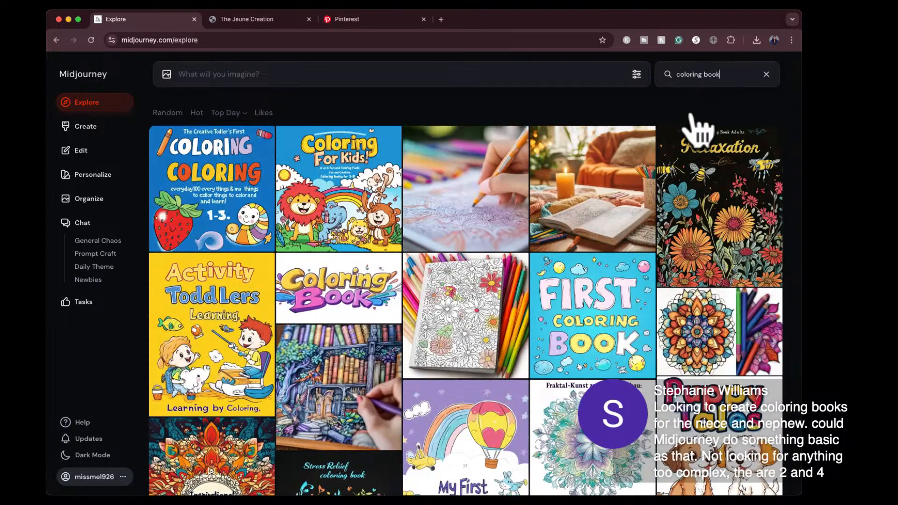
pyautogui.write(' template')
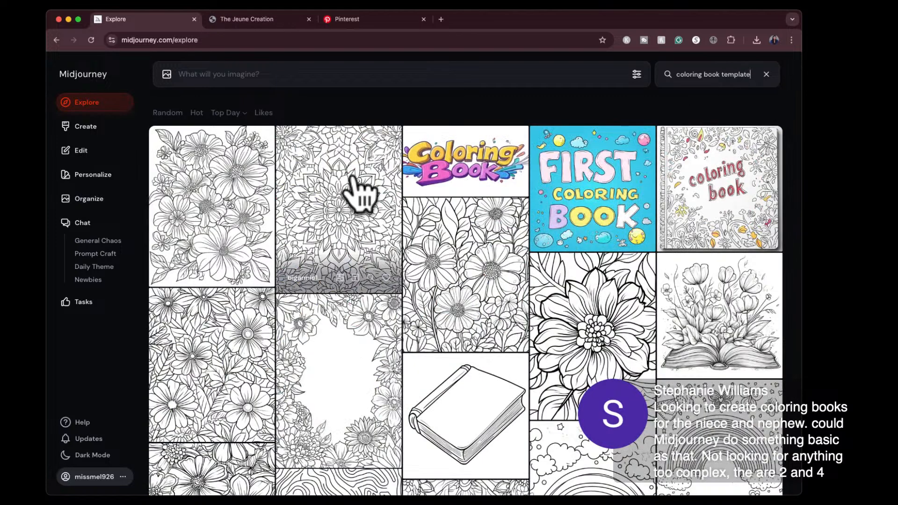
# - View the symmetrical mandala page, and generate new images from the prompt of the teenagers' flower coloring page
pyautogui.click(356, 192)
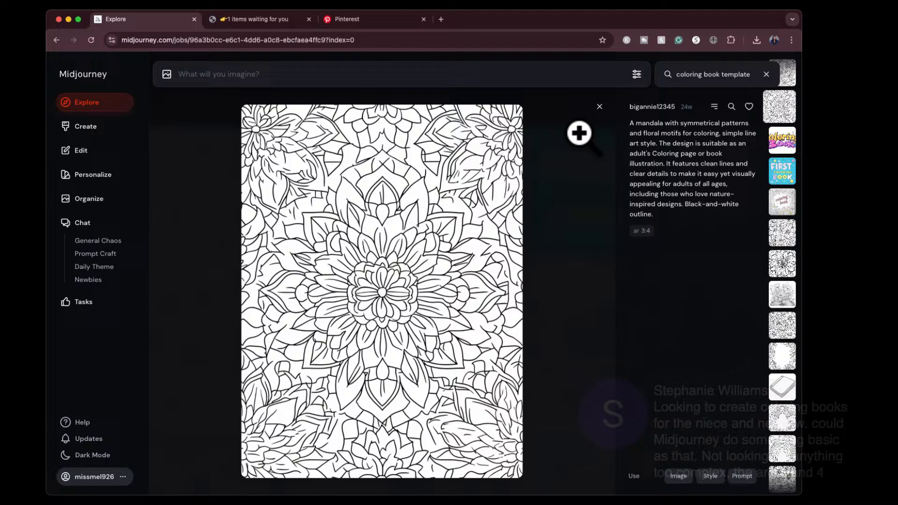
pyautogui.click(599, 108)
pyautogui.click(234, 208)
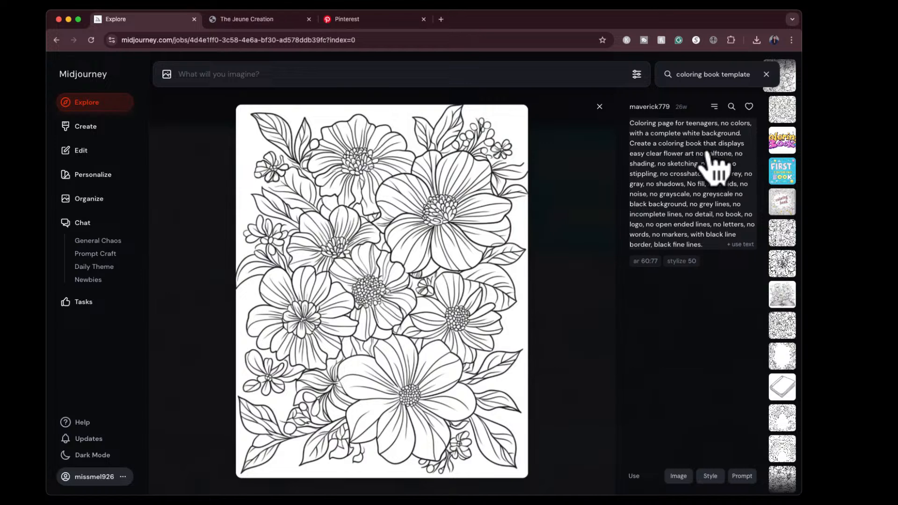
pyautogui.click(742, 477)
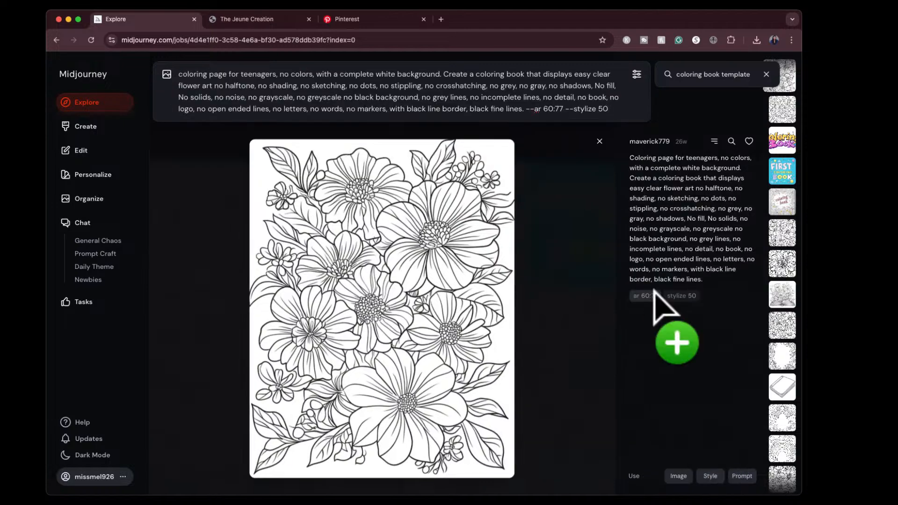
pyautogui.click(598, 106)
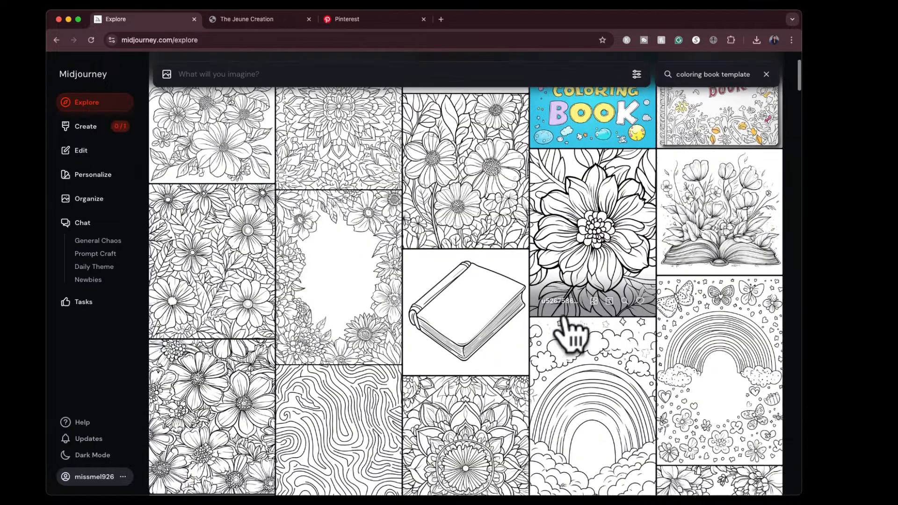
# - Find the children's rainbow-and-clouds coloring page among the results and generate new images from its prompt
pyautogui.scroll(-2, 572, 334)
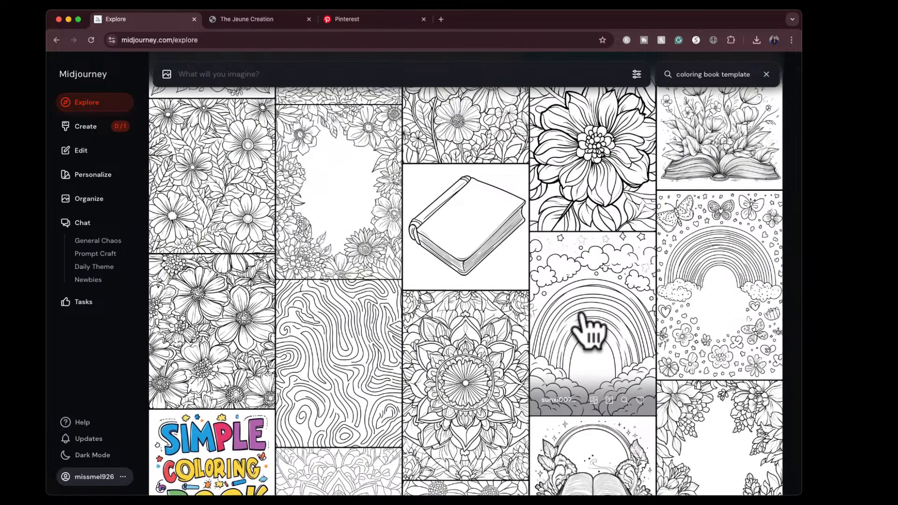
pyautogui.scroll(-3, 588, 330)
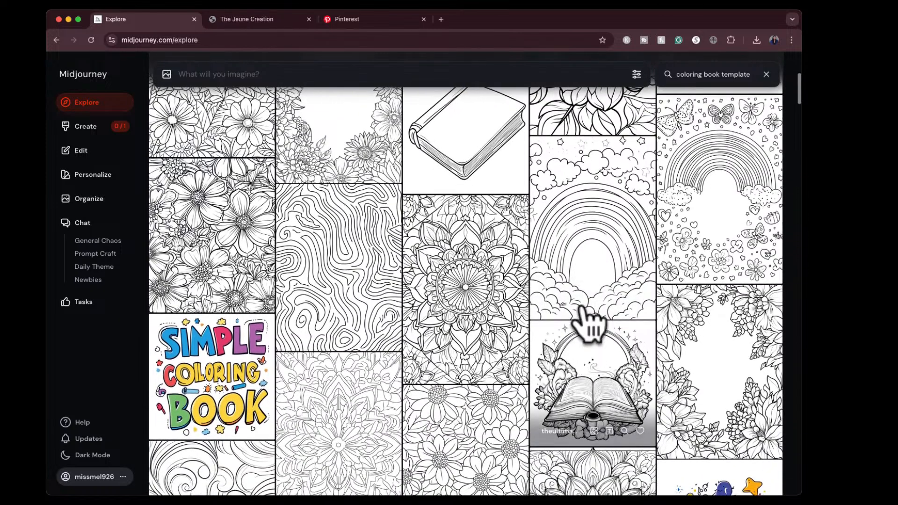
pyautogui.scroll(-2, 599, 246)
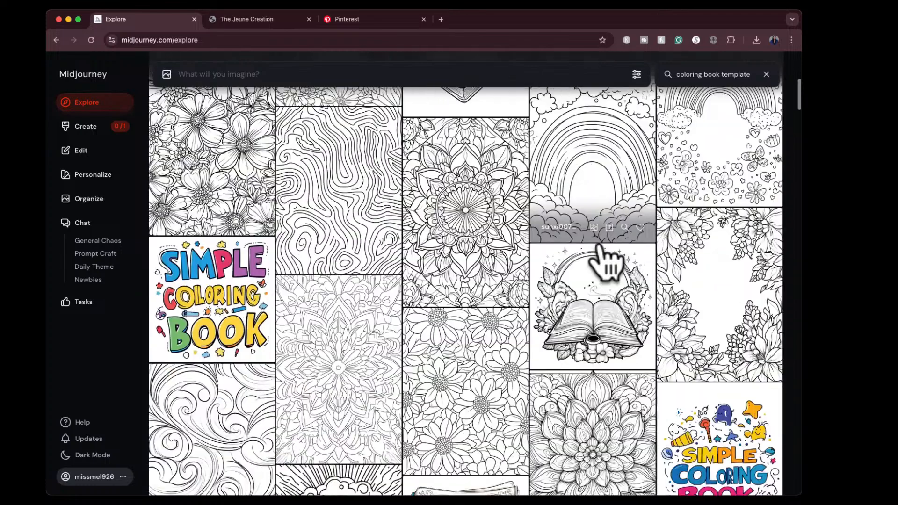
pyautogui.scroll(-3, 602, 260)
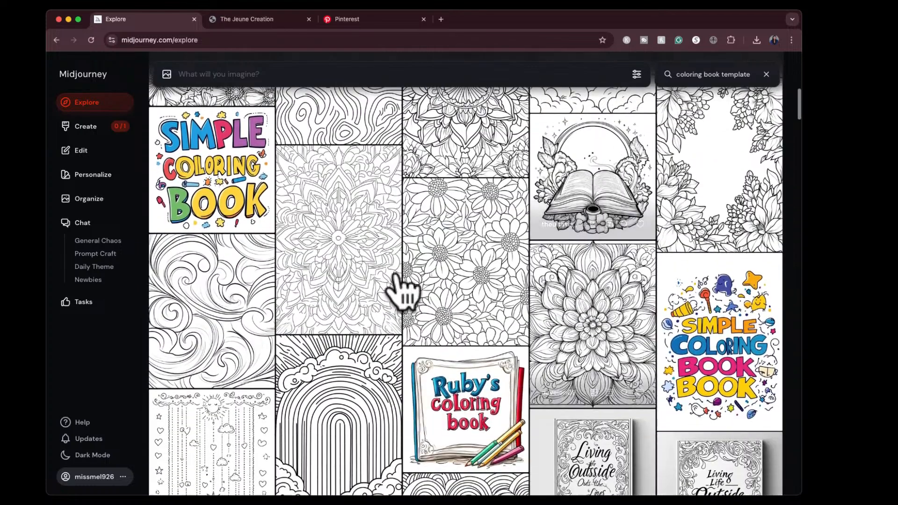
pyautogui.scroll(3, 407, 257)
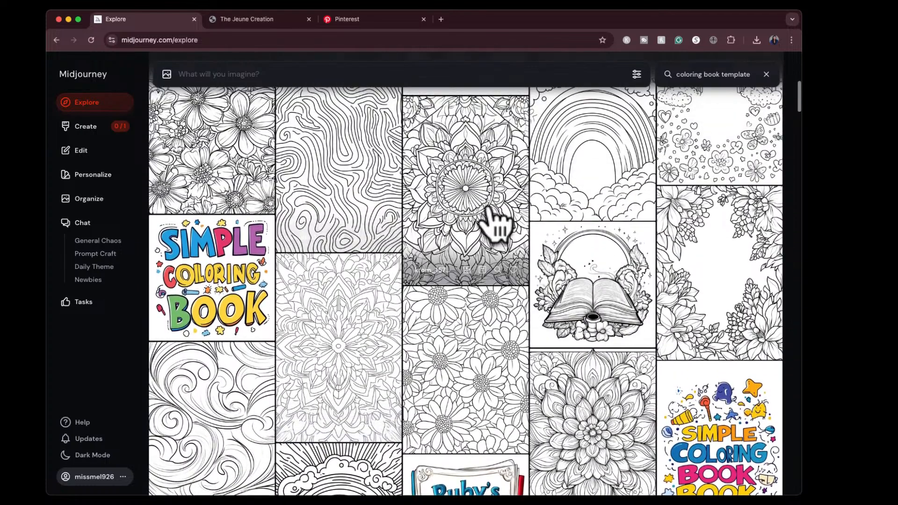
pyautogui.scroll(2, 503, 222)
pyautogui.click(588, 220)
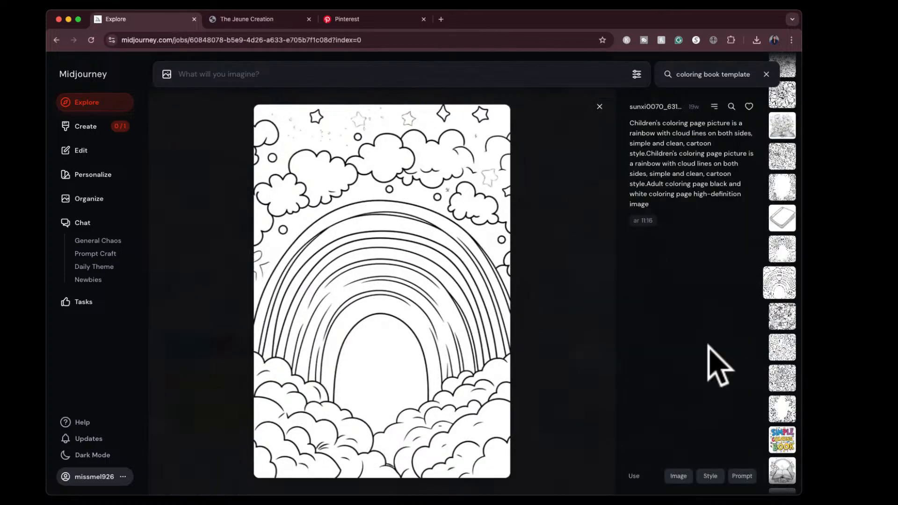
pyautogui.click(742, 475)
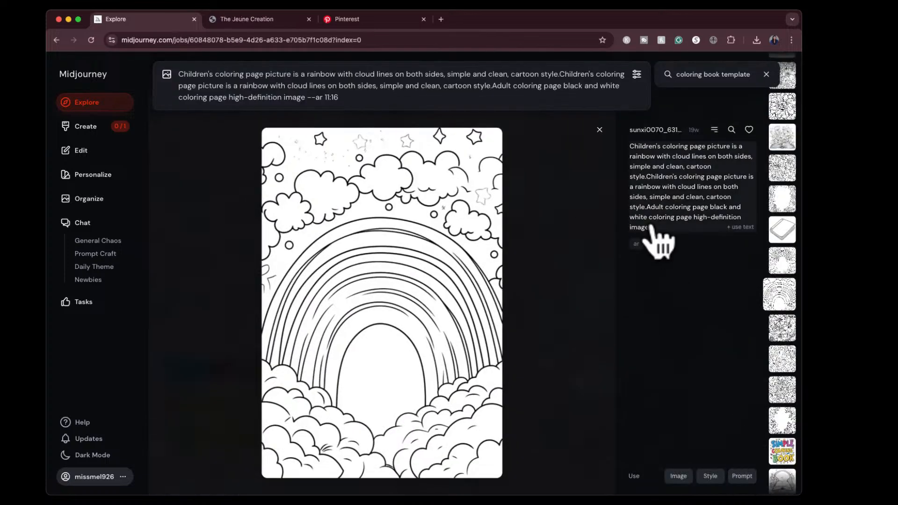
pyautogui.press('Return')
pyautogui.click(599, 106)
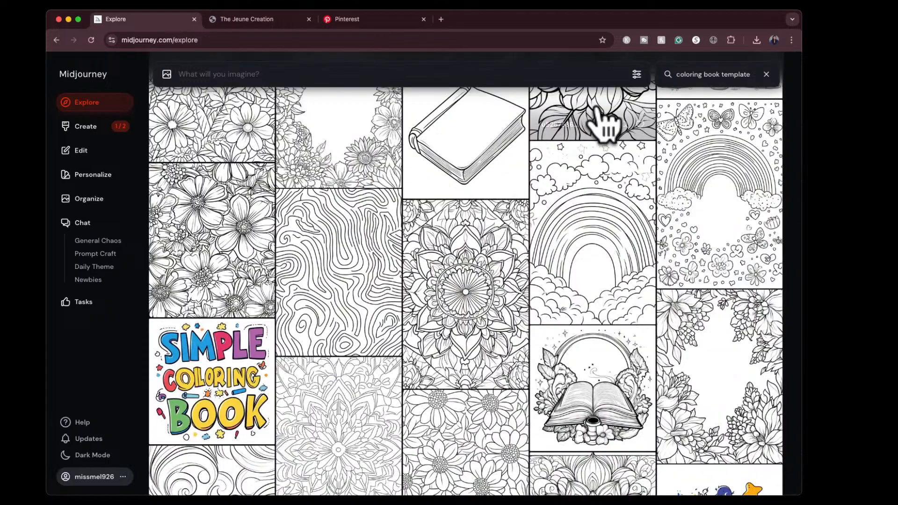
# - Browse more coloring book results, checking the prompts of the large single-flower page and the smiling clouds and raindrops page
pyautogui.scroll(-6, 519, 288)
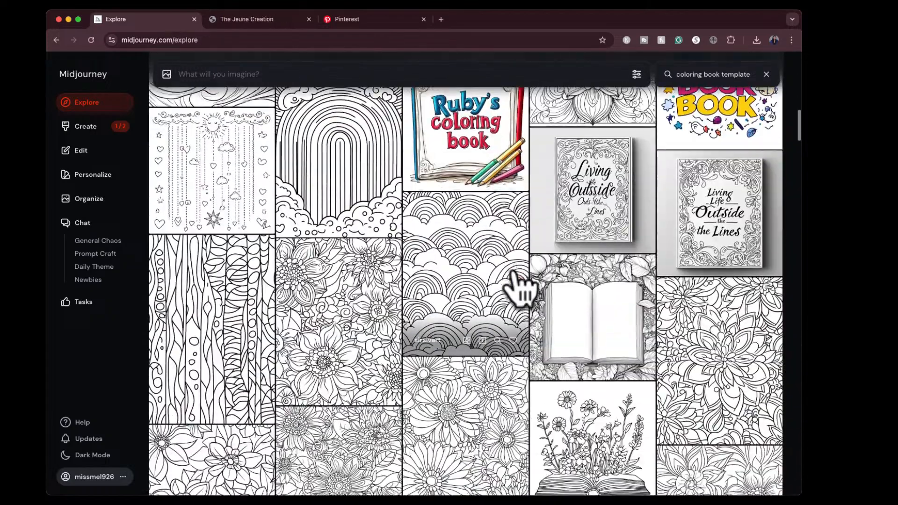
pyautogui.scroll(-6, 519, 288)
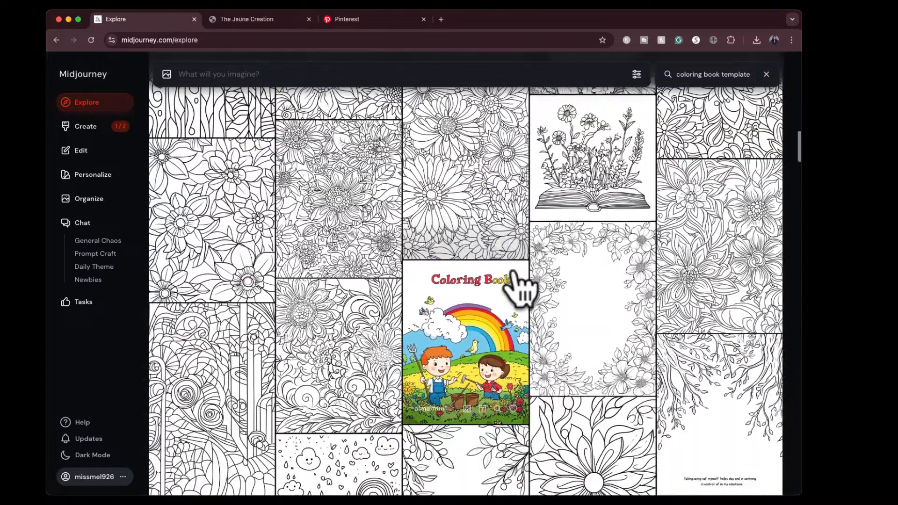
pyautogui.scroll(-3, 519, 287)
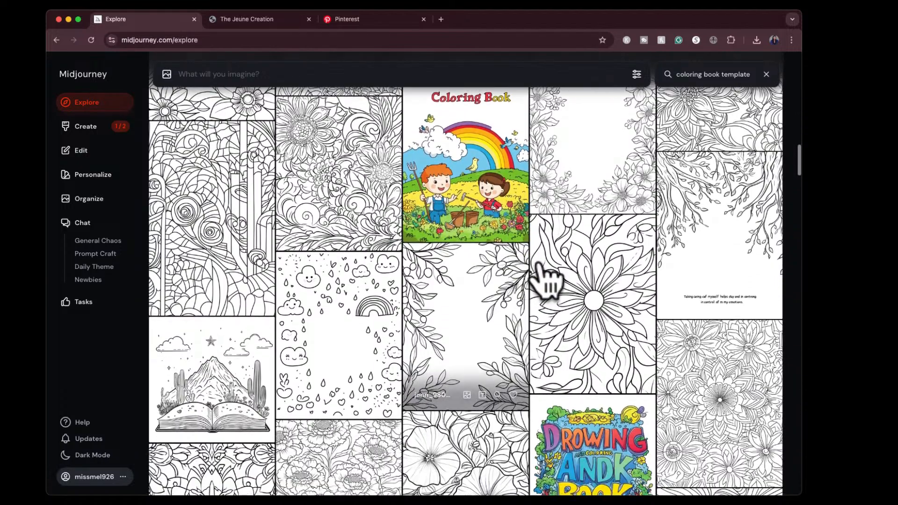
pyautogui.click(577, 279)
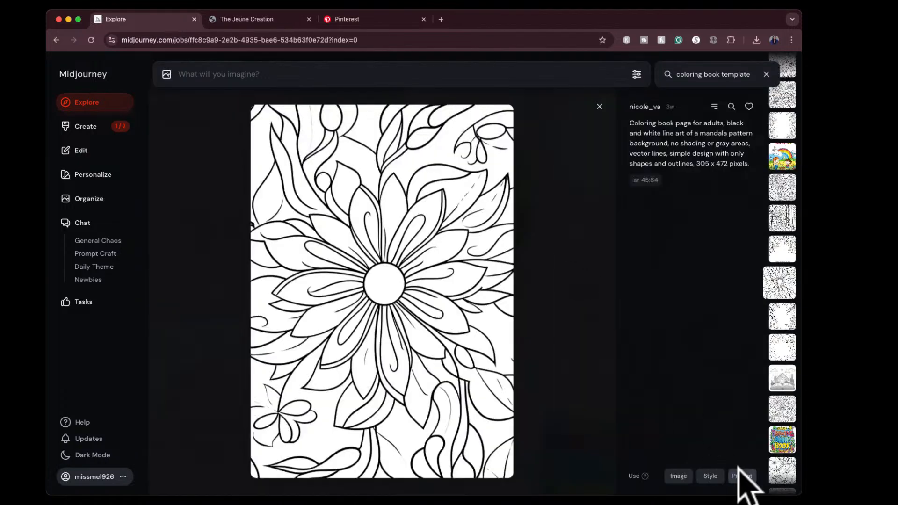
pyautogui.click(600, 107)
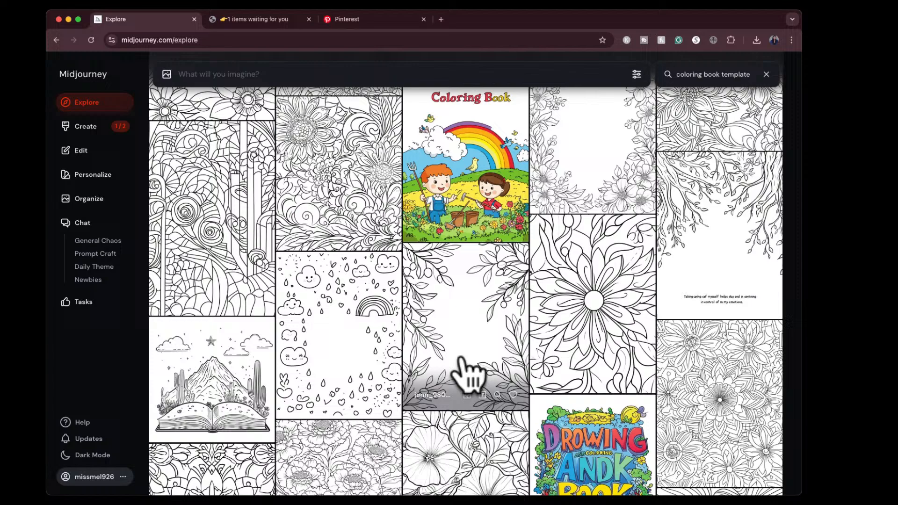
pyautogui.click(357, 336)
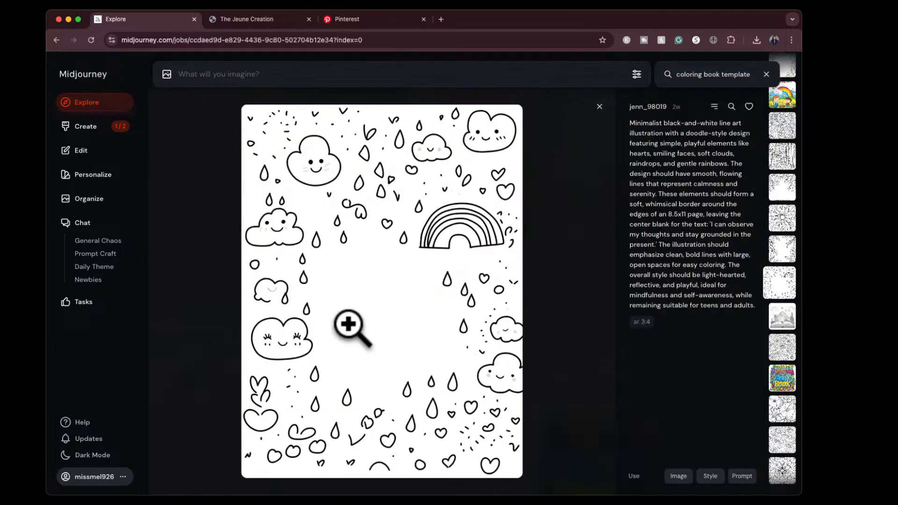
pyautogui.click(600, 107)
pyautogui.scroll(-10, 521, 383)
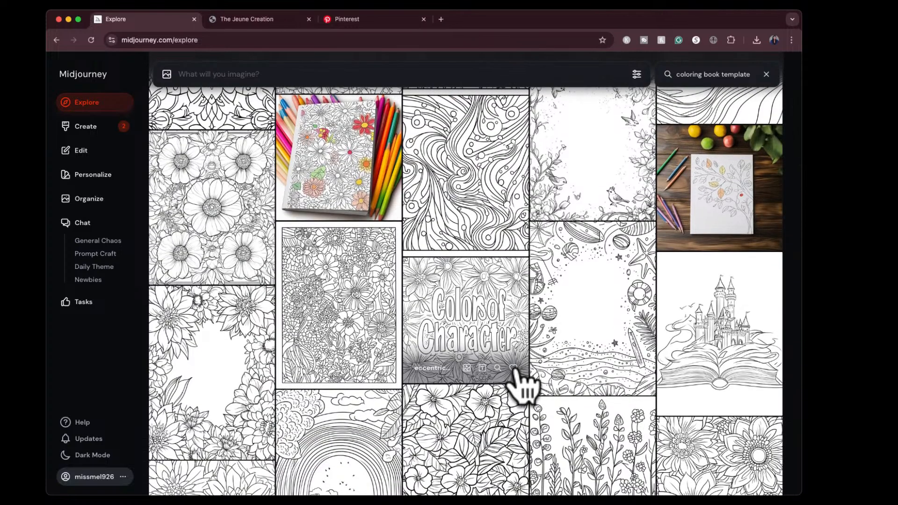
pyautogui.scroll(-5, 697, 358)
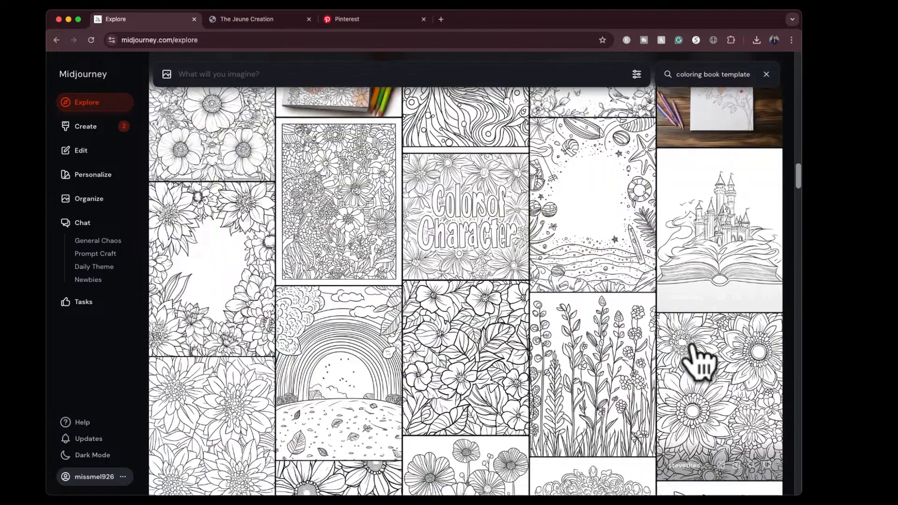
pyautogui.scroll(-5, 697, 358)
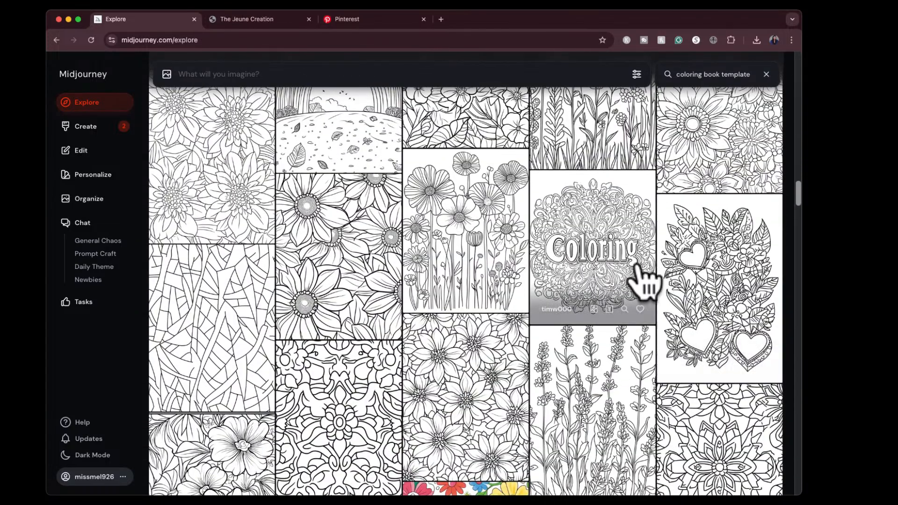
pyautogui.scroll(-2, 637, 281)
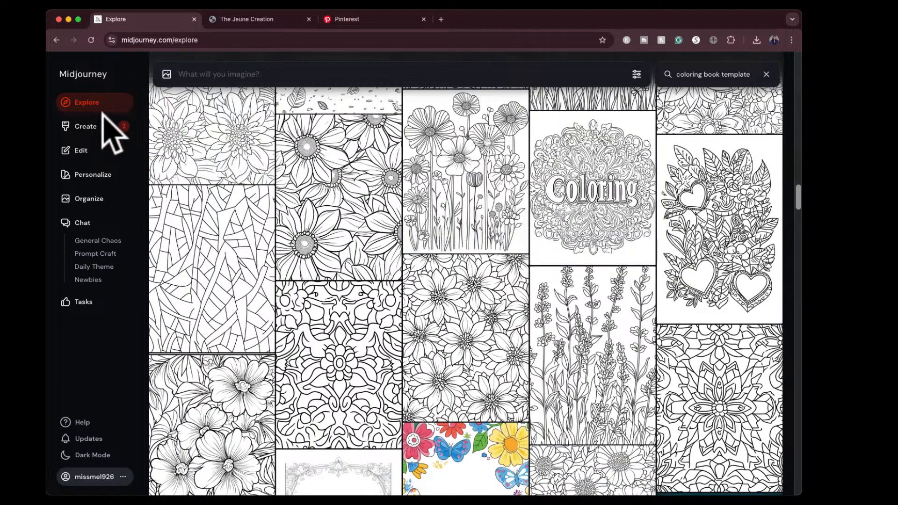
# - Open the creation feed and examine the generated sunflower coloring page and its prompt details at full size
pyautogui.click(103, 140)
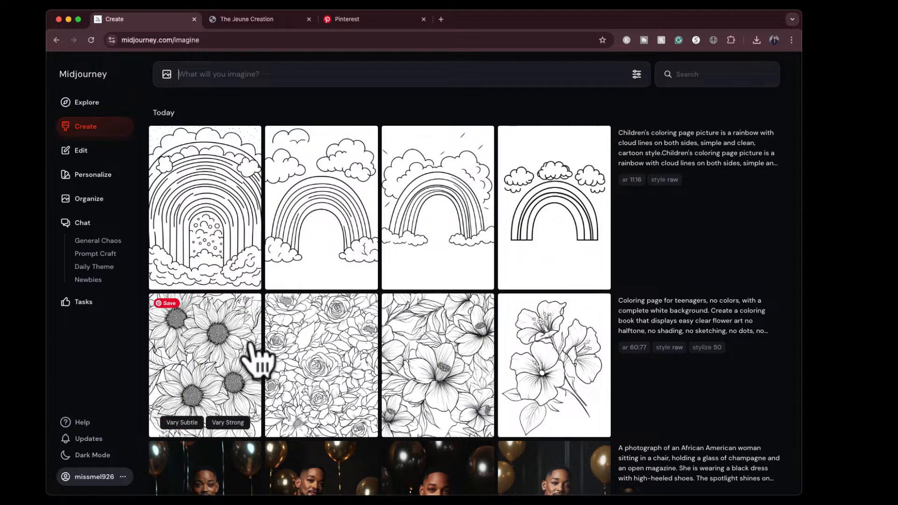
pyautogui.click(197, 355)
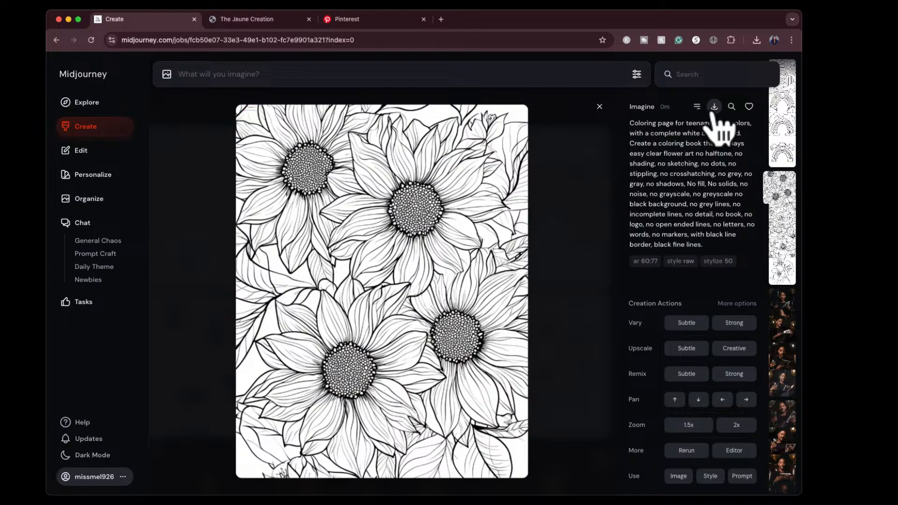
pyautogui.moveTo(714, 111); pyautogui.dragTo(633, 257)
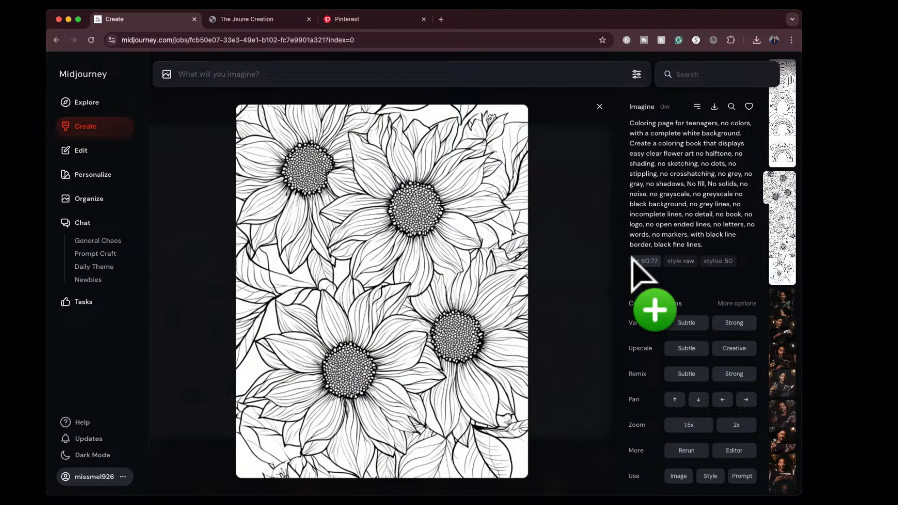
pyautogui.moveTo(632, 261); pyautogui.dragTo(395, 217)
pyautogui.click(398, 219)
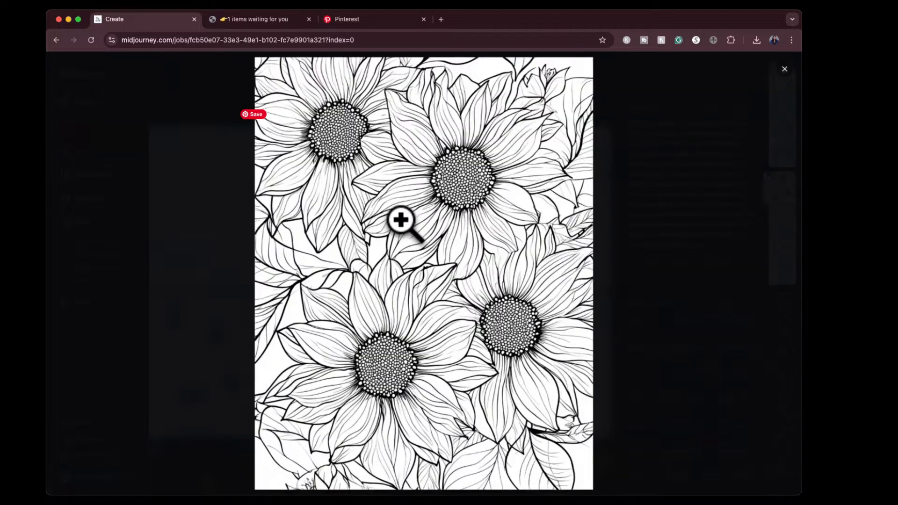
pyautogui.click(599, 259)
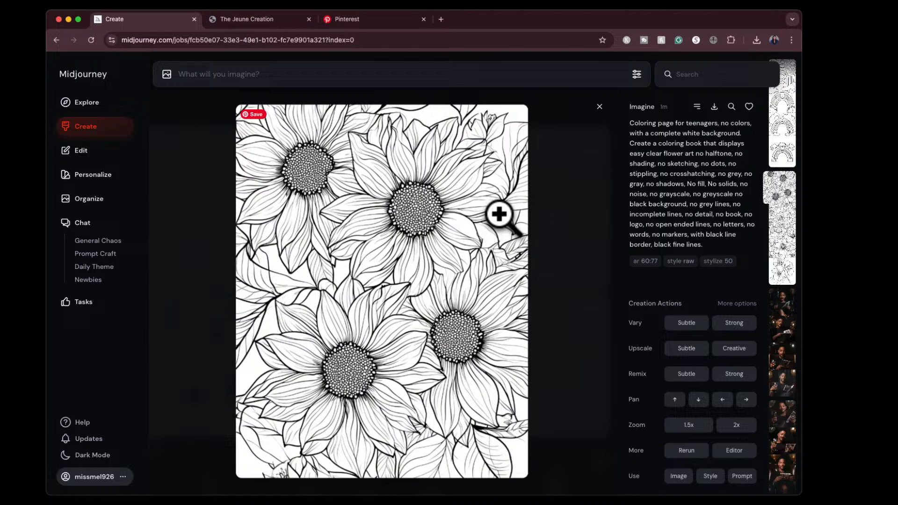
pyautogui.click(600, 108)
# - Examine the third and fourth generated flower coloring pages at full size, and return to the Explore gallery
pyautogui.click(451, 371)
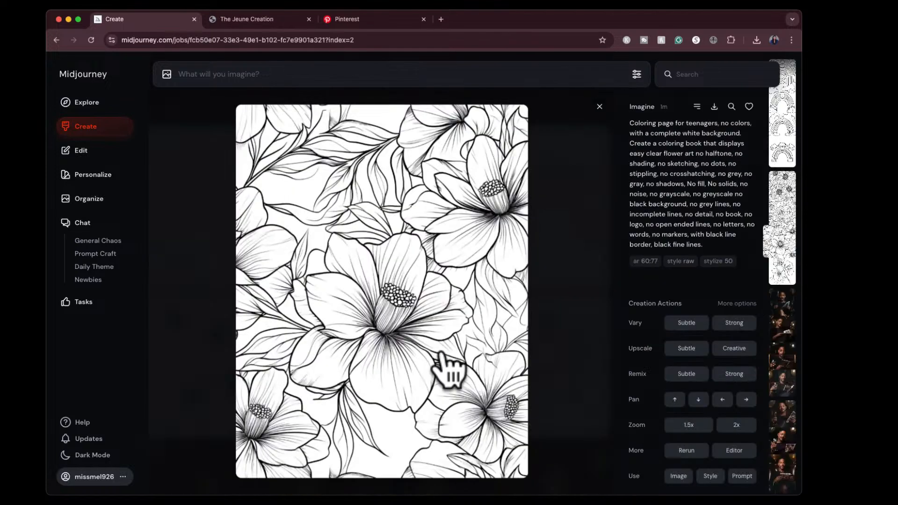
pyautogui.click(600, 107)
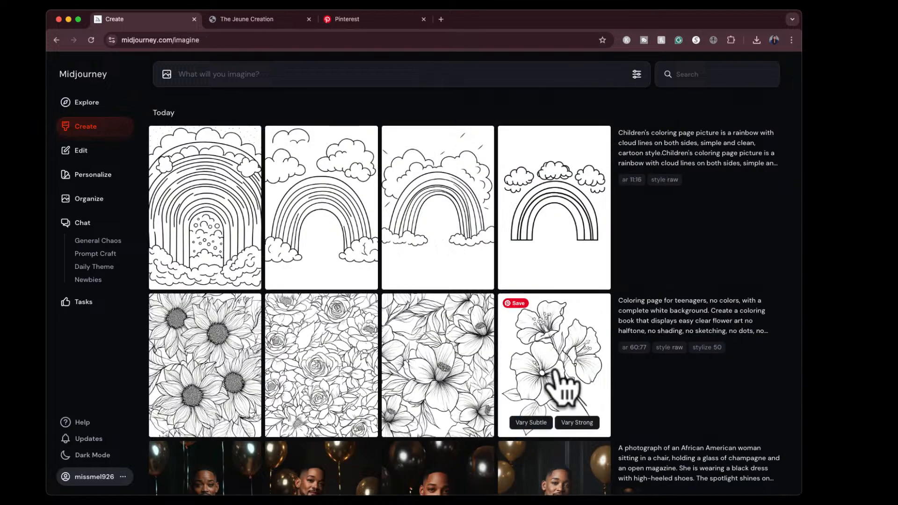
pyautogui.click(564, 379)
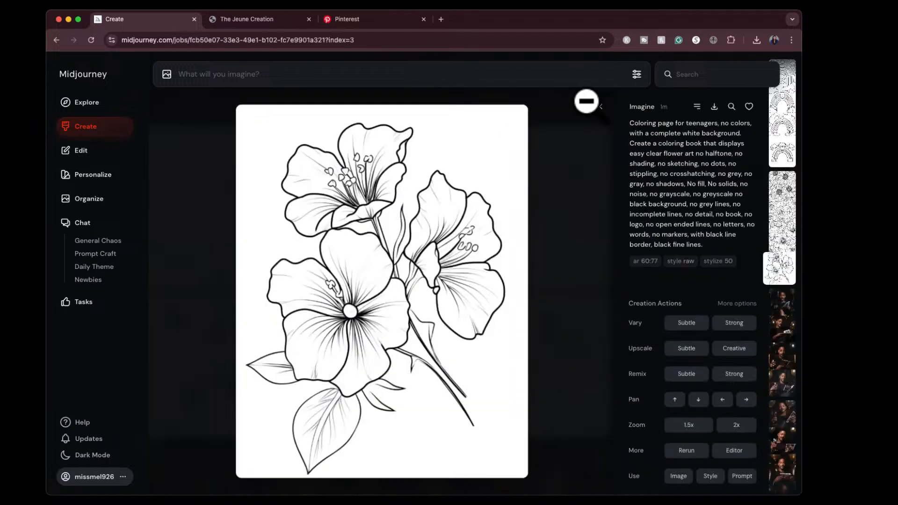
pyautogui.click(599, 107)
pyautogui.click(87, 102)
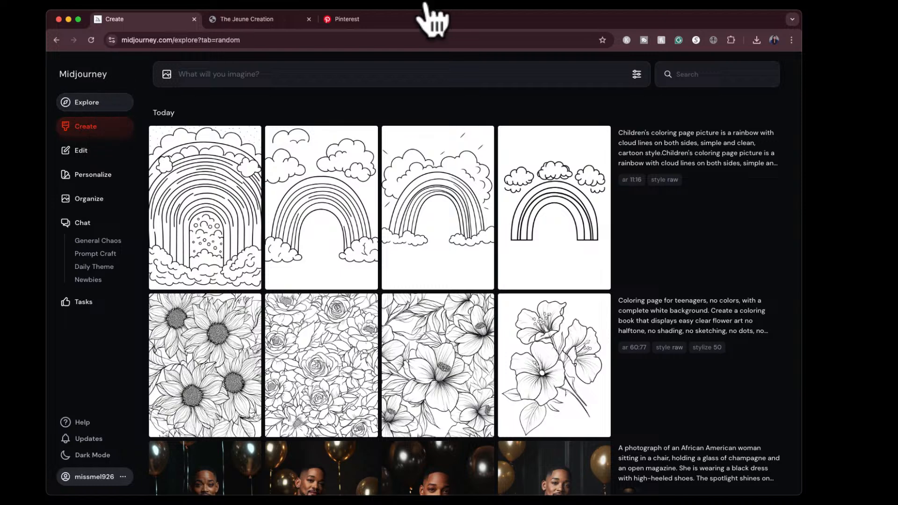
# - Search the Explore gallery for "kids coloring book" and browse the results
pyautogui.click(686, 75)
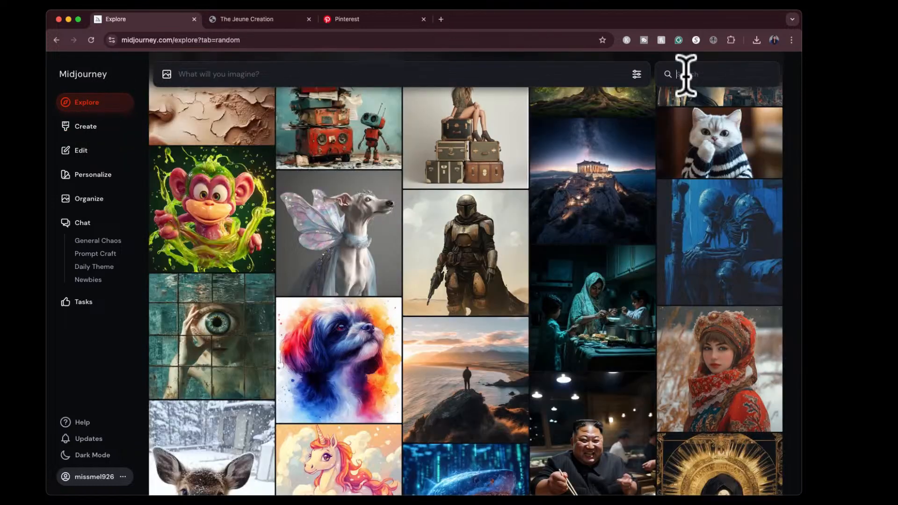
pyautogui.write('k')
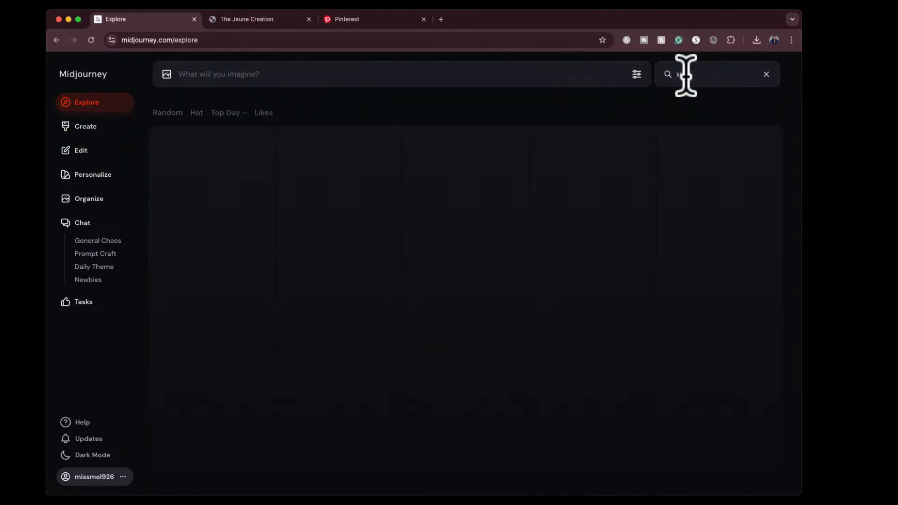
pyautogui.write('ids coloring book')
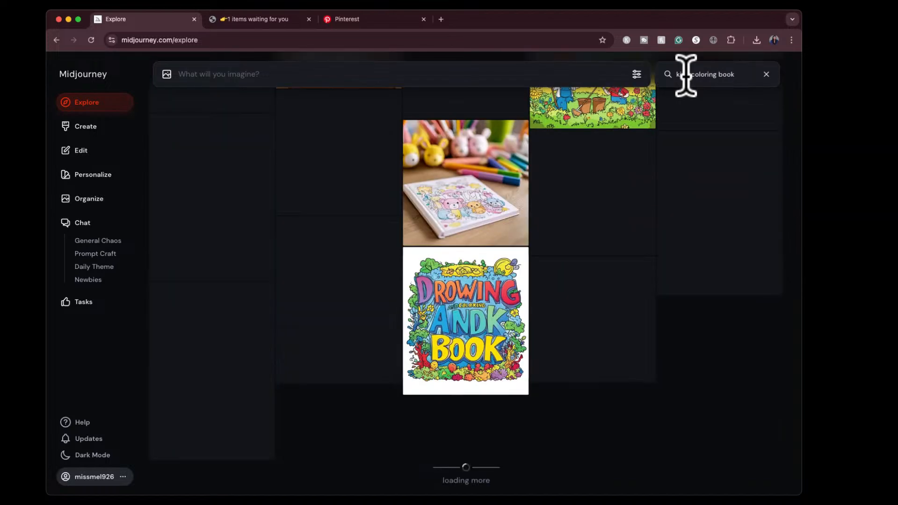
pyautogui.scroll(-4, 641, 346)
pyautogui.scroll(-5, 642, 347)
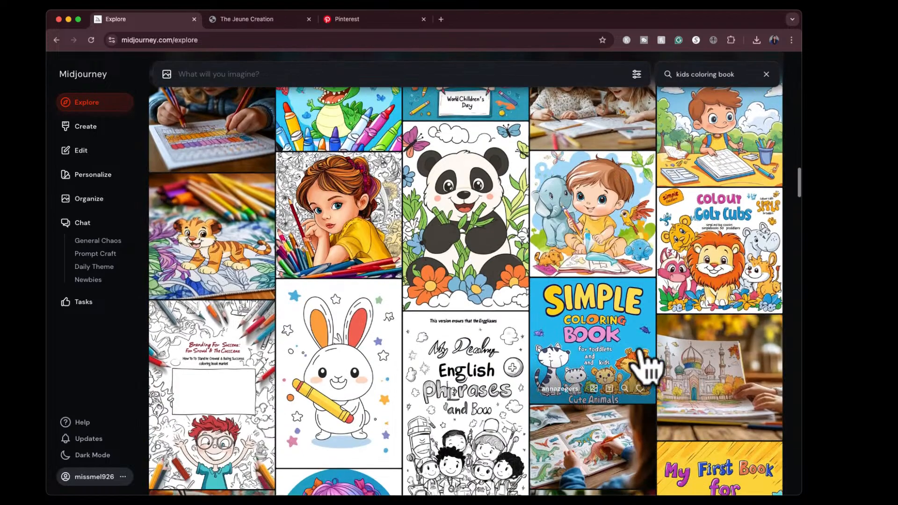
# - Refine the gallery search to "kids coloring book template" and look through the matching pages
pyautogui.write('template')
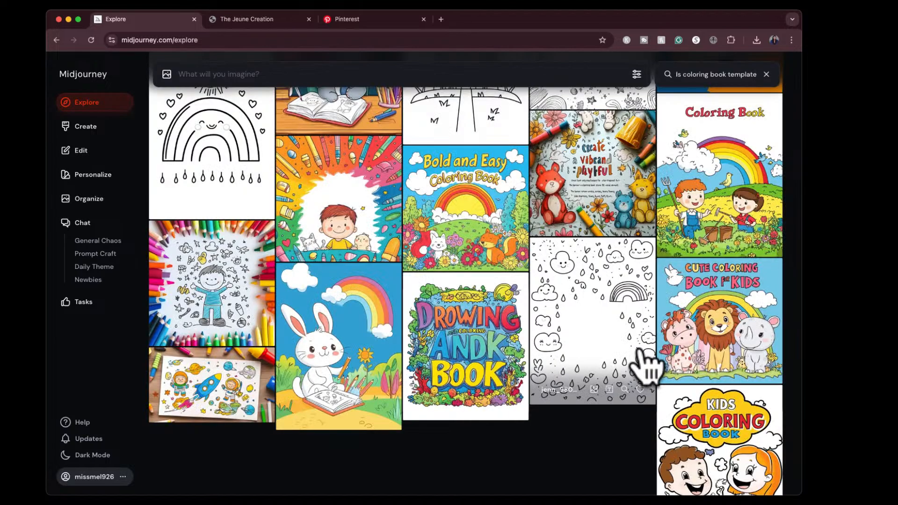
pyautogui.scroll(-4, 607, 355)
pyautogui.scroll(-2, 607, 356)
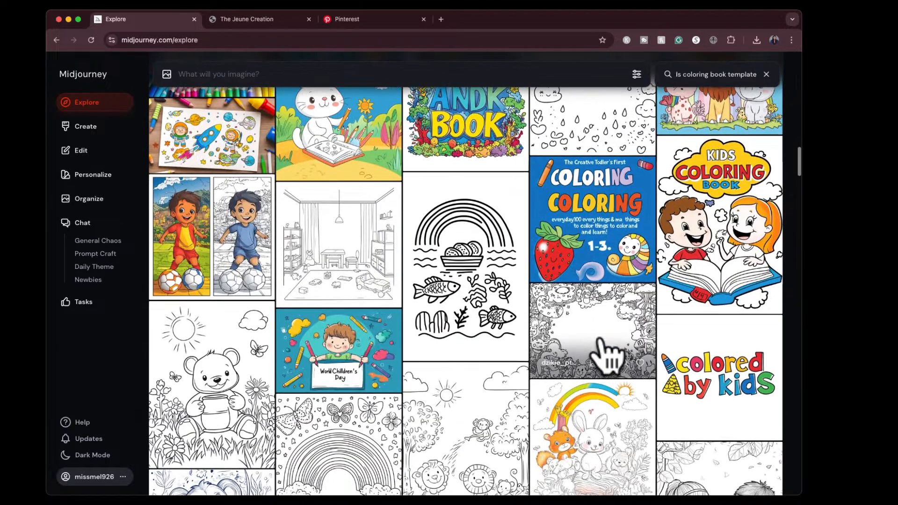
# - Examine the playroom, honey bear and jungle animals coloring pages at full size along with their prompts
pyautogui.click(359, 225)
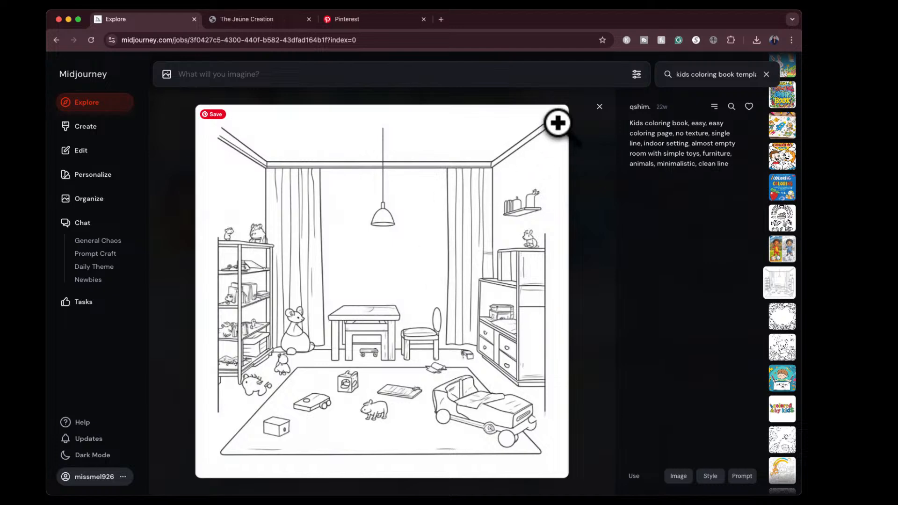
pyautogui.click(600, 106)
pyautogui.click(239, 372)
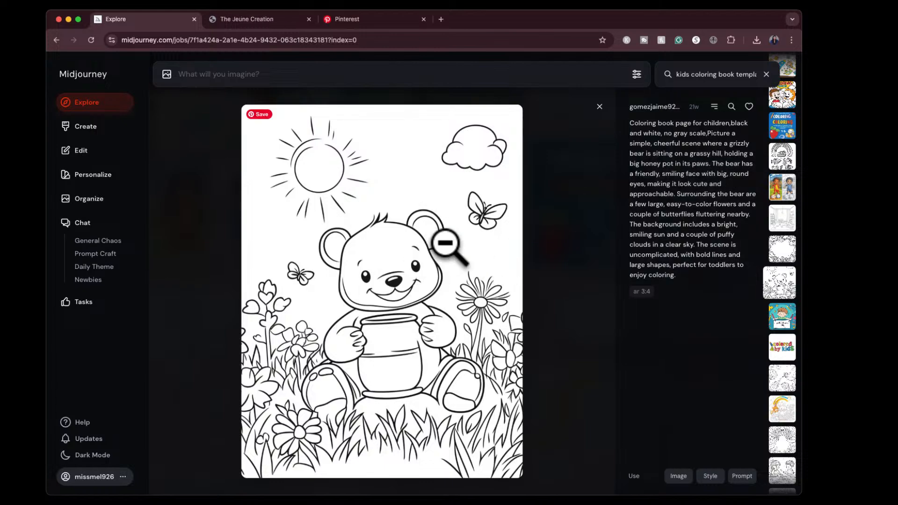
pyautogui.click(598, 110)
pyautogui.scroll(-2, 419, 363)
pyautogui.click(441, 301)
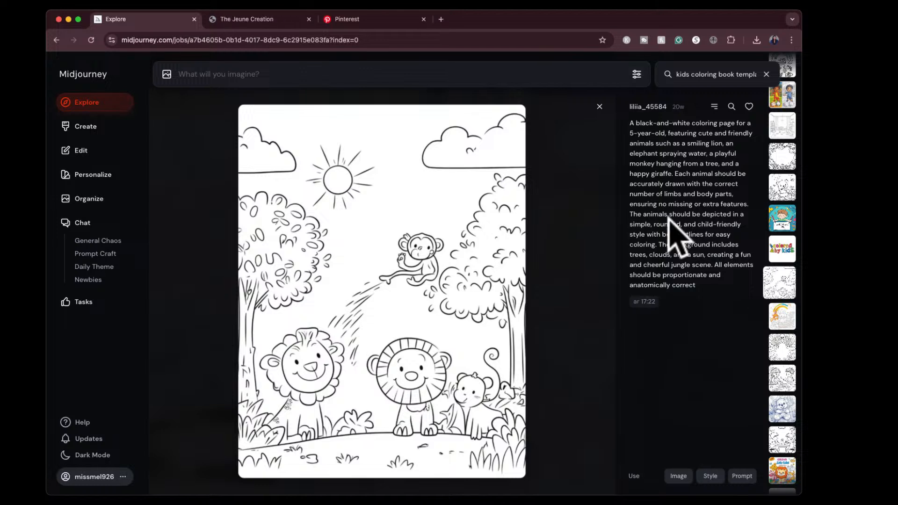
# - Open the Create page and enter the prompt "a black and white outline drawing of a hot air balloon, highly detailed, intricate line art, no shading,"
pyautogui.click(93, 128)
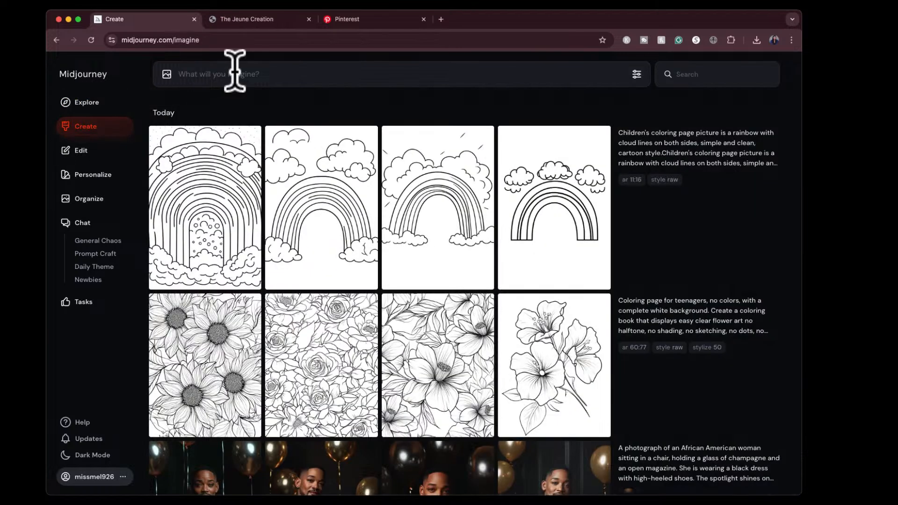
pyautogui.write('a black and white outline drawing of')
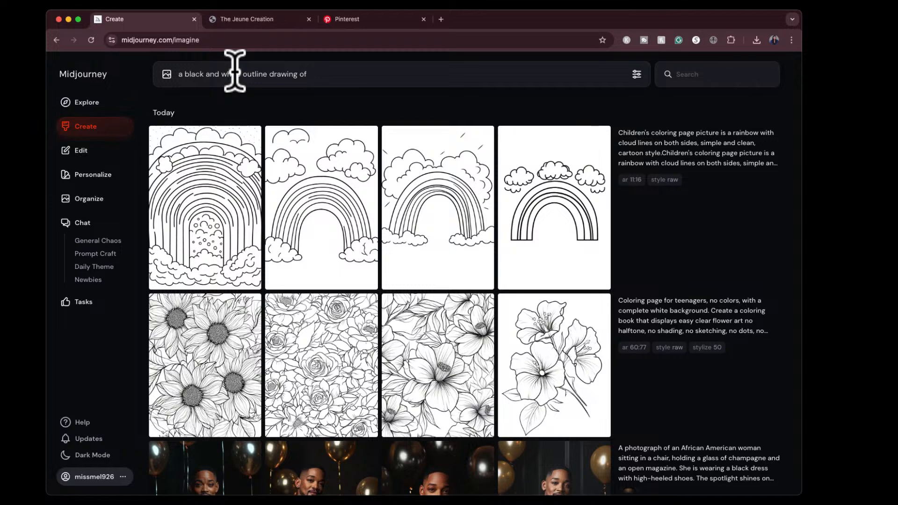
pyautogui.write('t air bal')
pyautogui.write('hi')
pyautogui.write('etailed,')
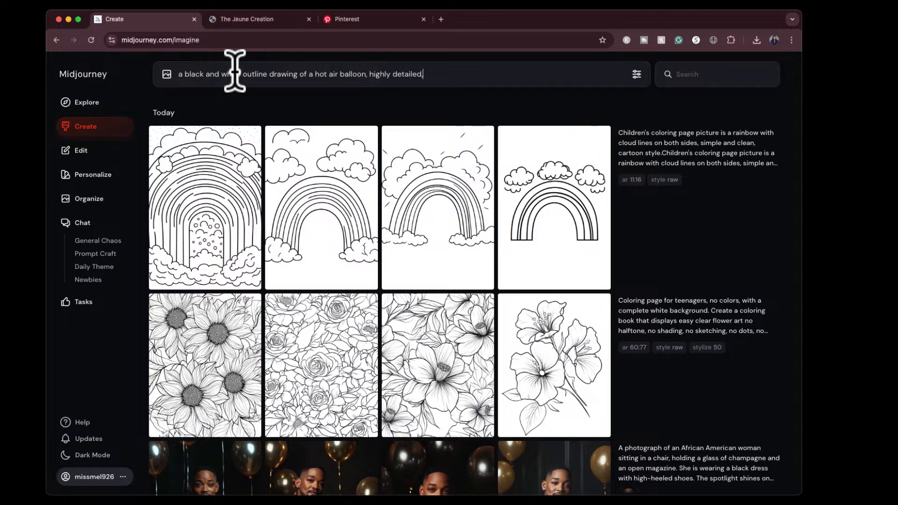
pyautogui.write(' intricate line art, no shading, ')
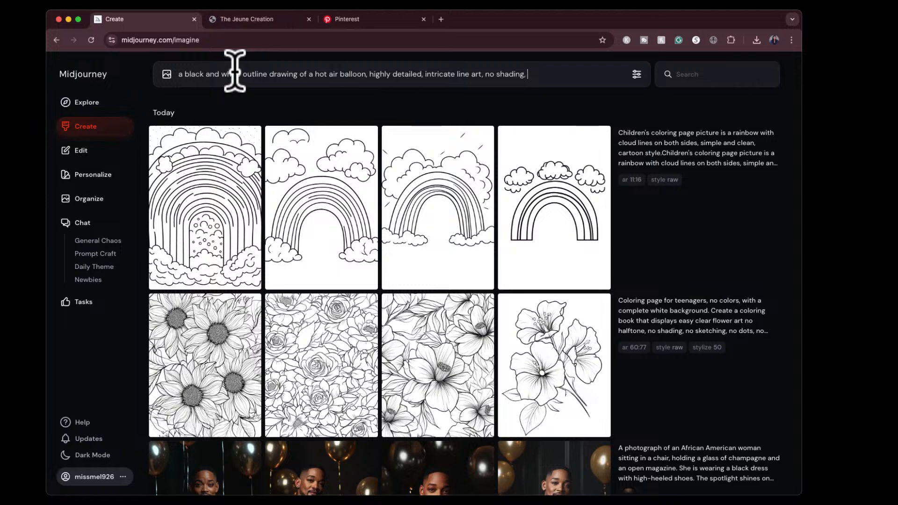
pyautogui.write('designed for coloring pa')
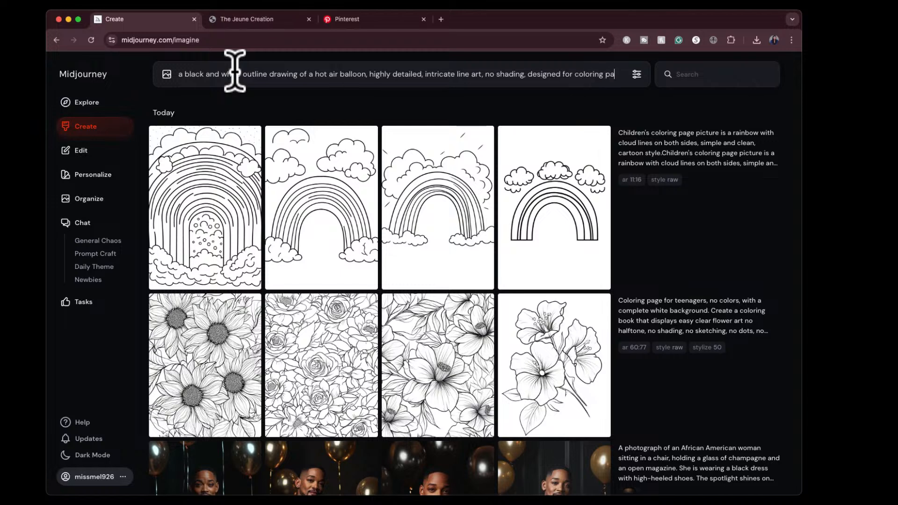
# - Complete the prompt with "designed for coloring pages, in the style of a coloring book" and generate the images
pyautogui.write('ges, in the')
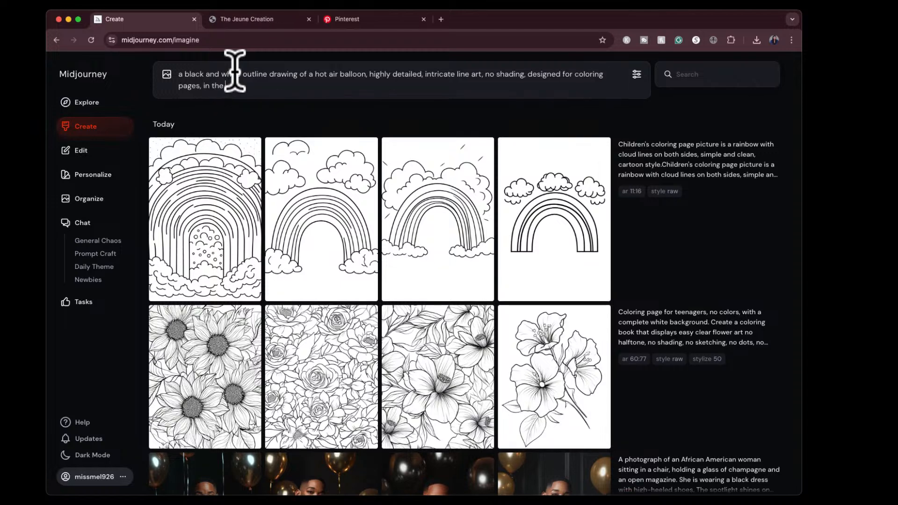
pyautogui.write(' style of a coloring book')
pyautogui.press('Return')
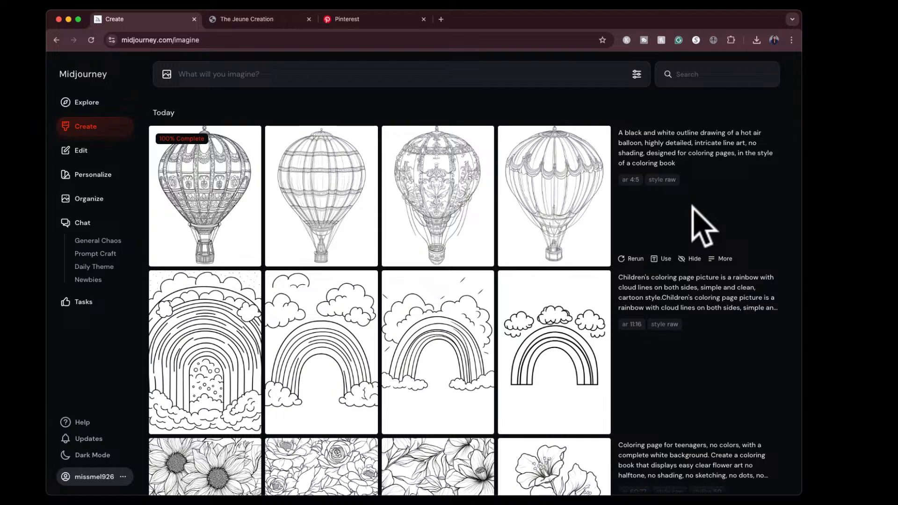
# - Examine each of the four generated hot air balloon drawings at full size, from the fourth to the first
pyautogui.click(554, 182)
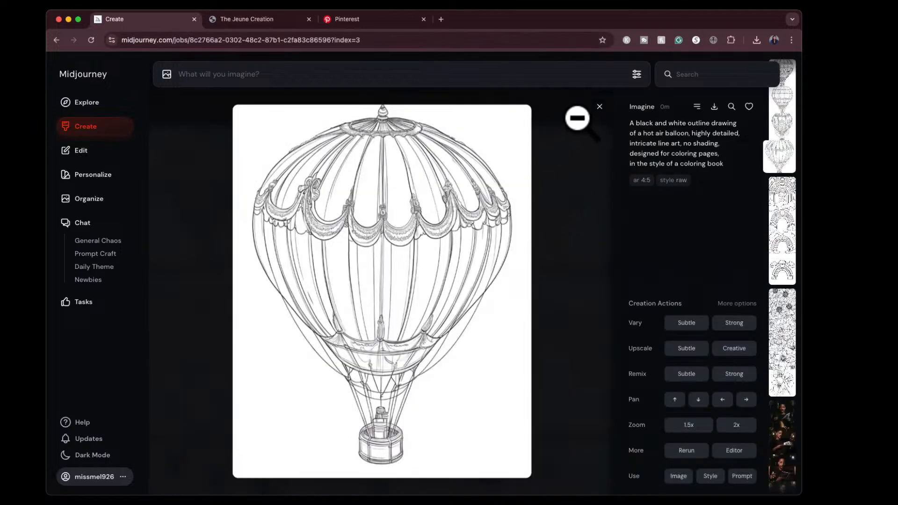
pyautogui.click(599, 107)
pyautogui.click(451, 192)
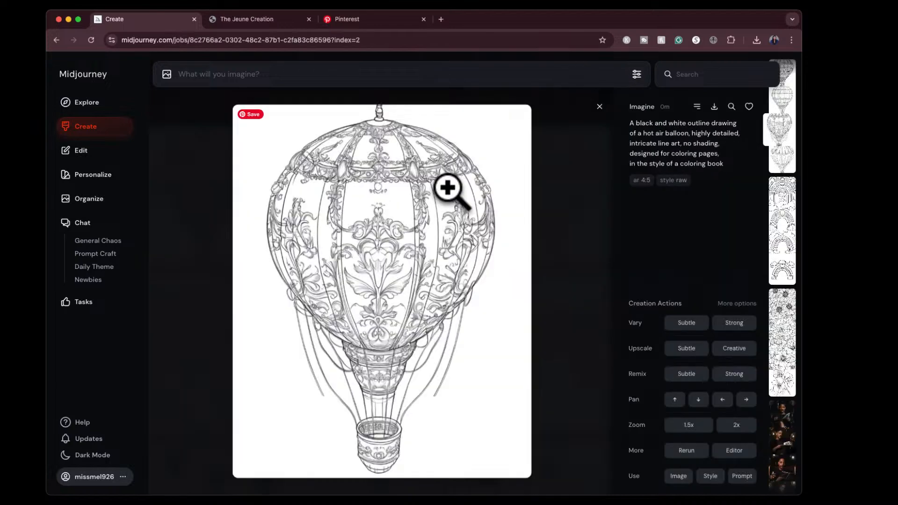
pyautogui.click(600, 107)
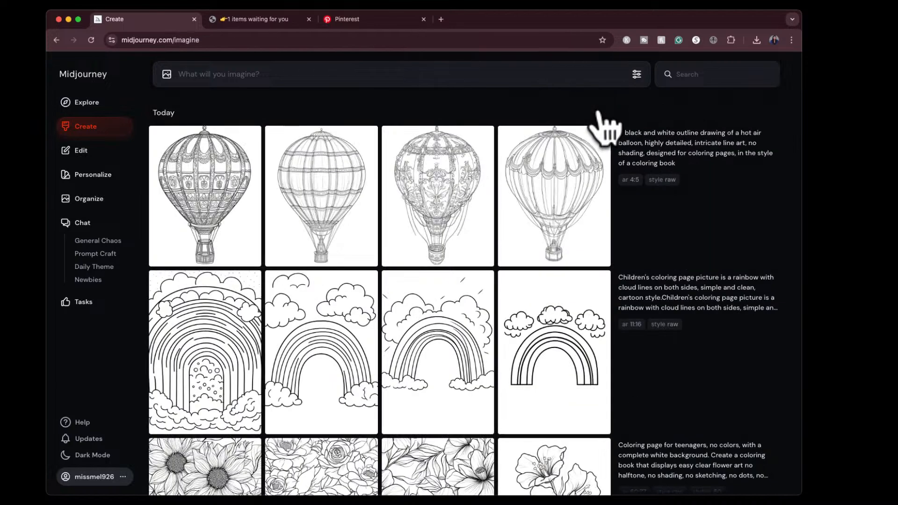
pyautogui.click(324, 167)
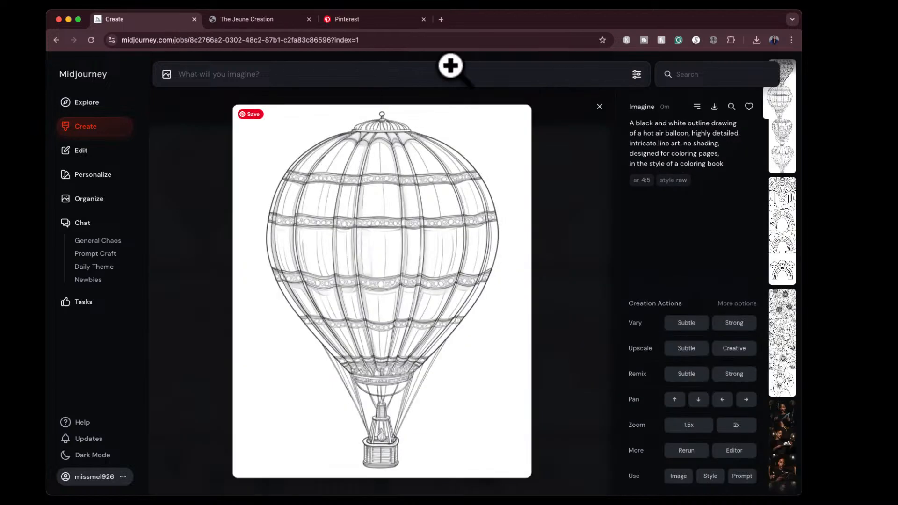
pyautogui.click(598, 110)
pyautogui.click(210, 193)
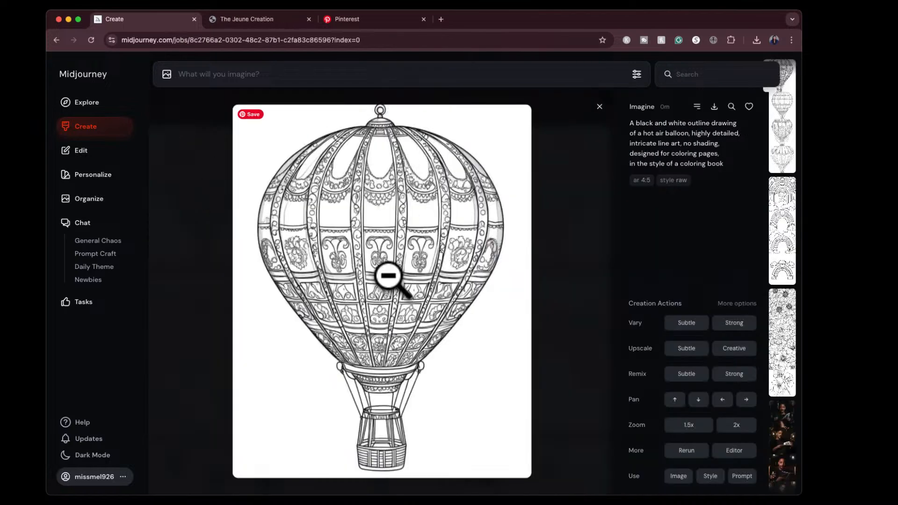
pyautogui.click(599, 106)
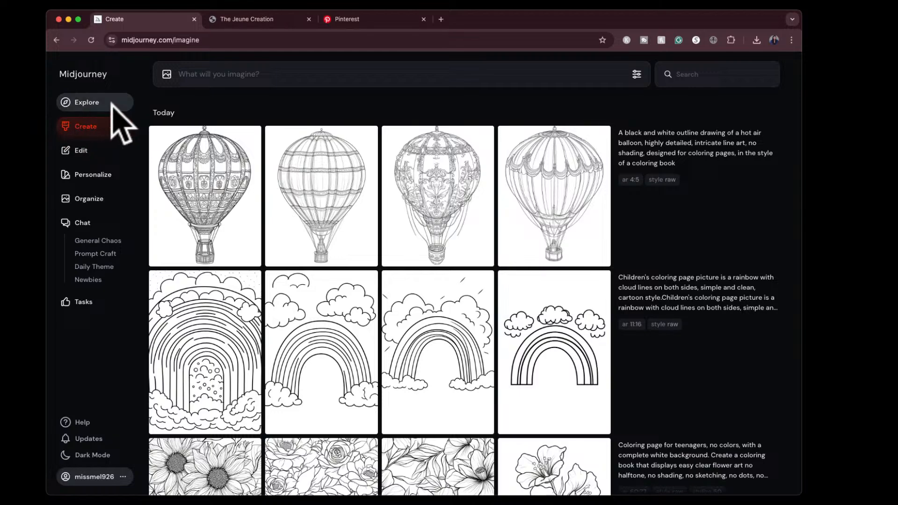
pyautogui.scroll(-10, 376, 322)
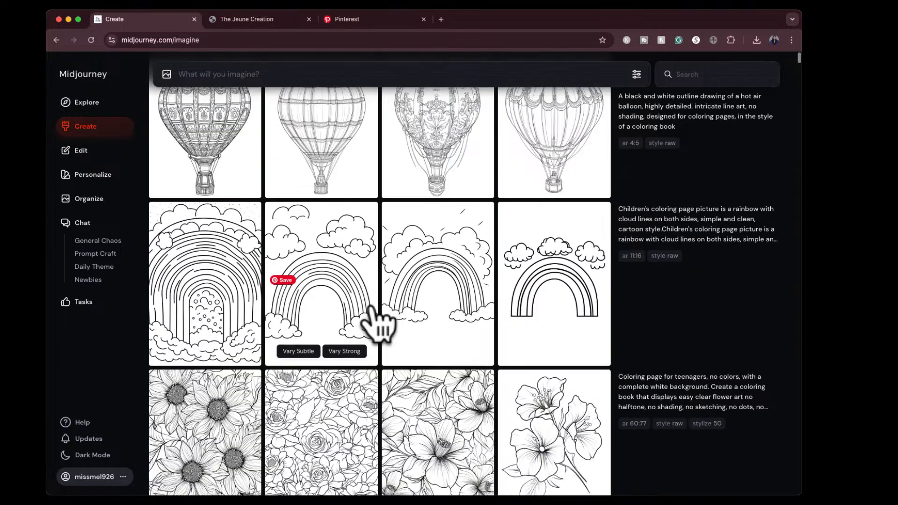
pyautogui.scroll(7, 377, 323)
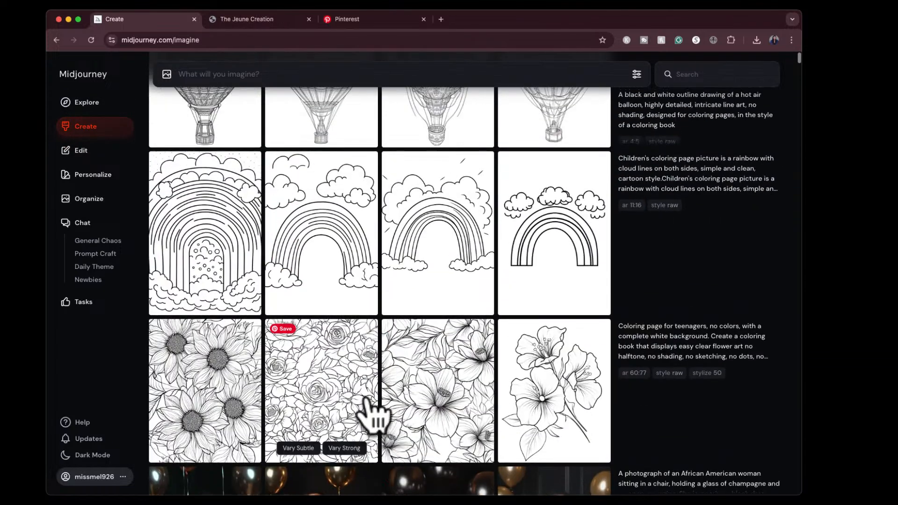
pyautogui.scroll(3, 491, 234)
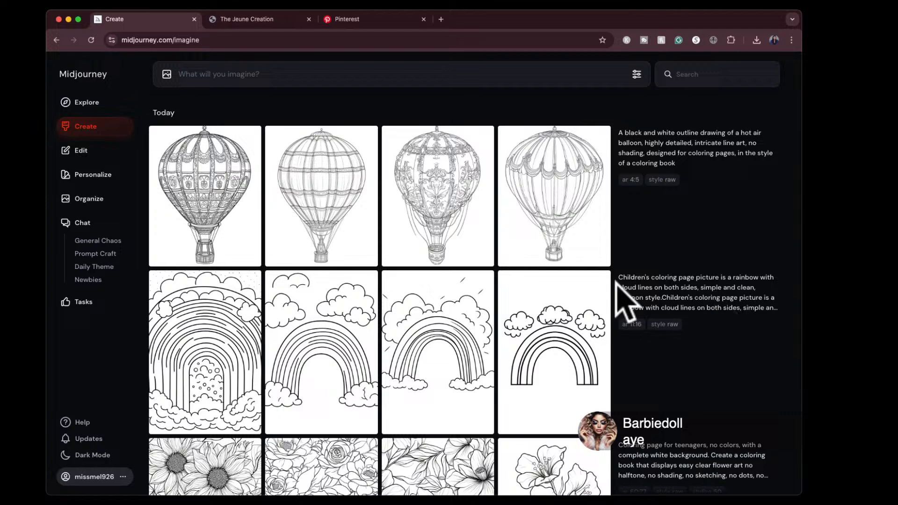
# - Run Describe on the photo of the woman with long black wavy hair and bangs, and review the suggested prompts
pyautogui.click(676, 288)
pyautogui.moveTo(676, 288); pyautogui.dragTo(390, 164)
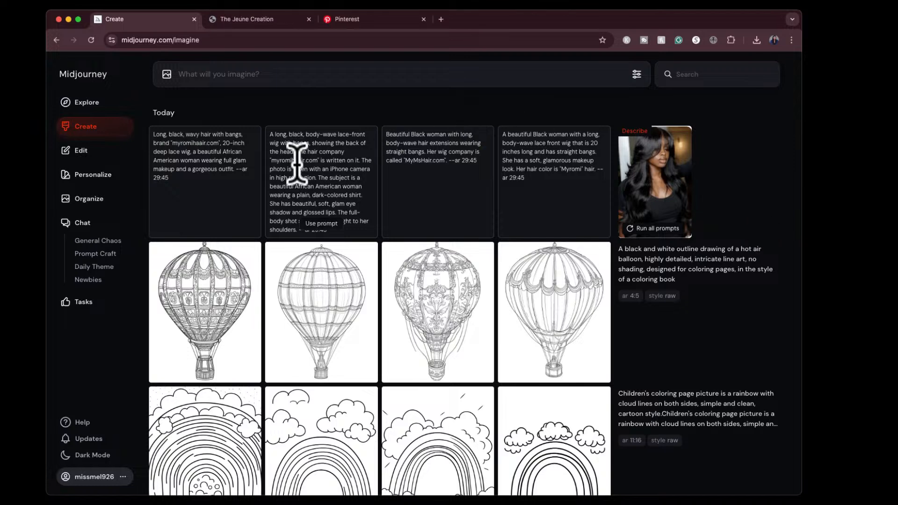
pyautogui.scroll(-1, 306, 169)
pyautogui.scroll(1, 306, 170)
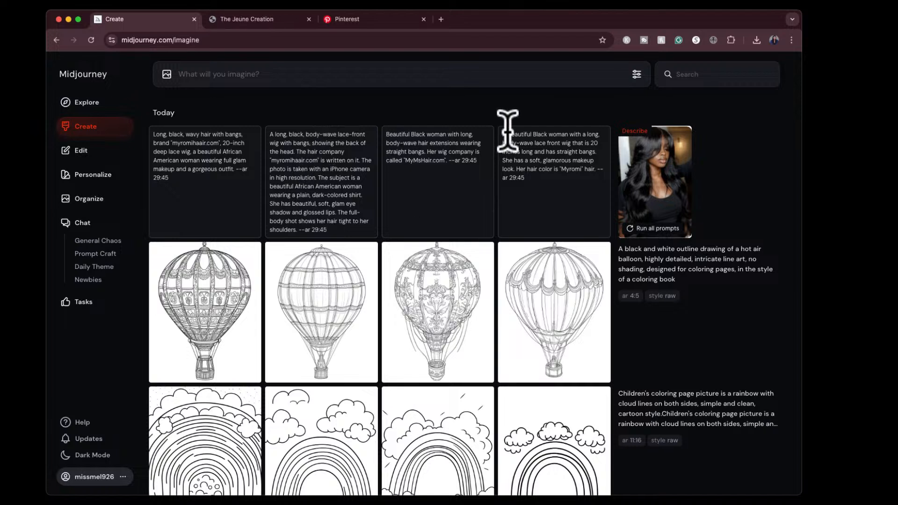
# - Use the fourth suggested prompt, change the hair color wording to "black", and generate the images
pyautogui.click(554, 224)
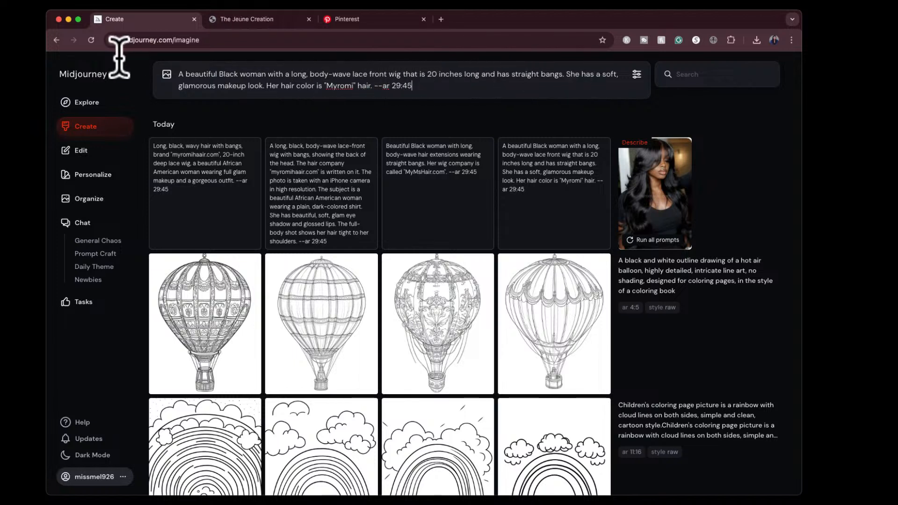
pyautogui.click(325, 84)
pyautogui.moveTo(324, 84); pyautogui.dragTo(372, 84)
pyautogui.write('black')
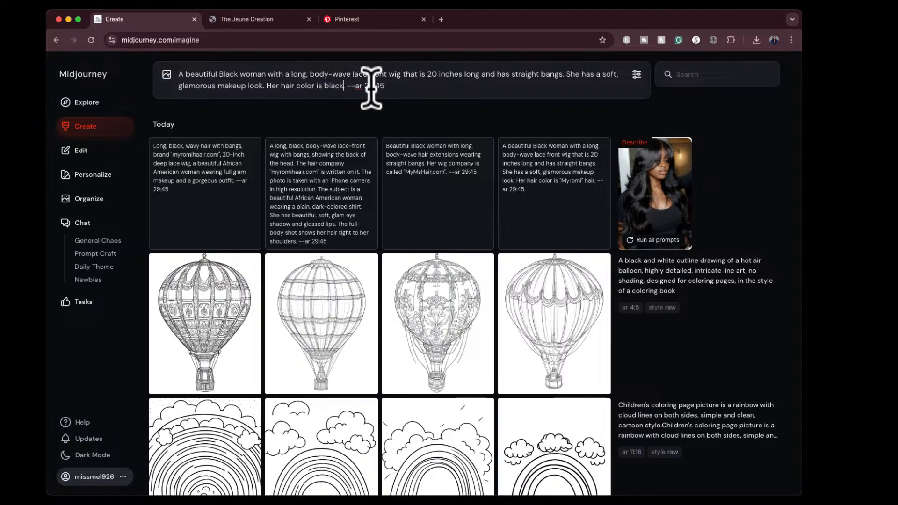
pyautogui.press('Return')
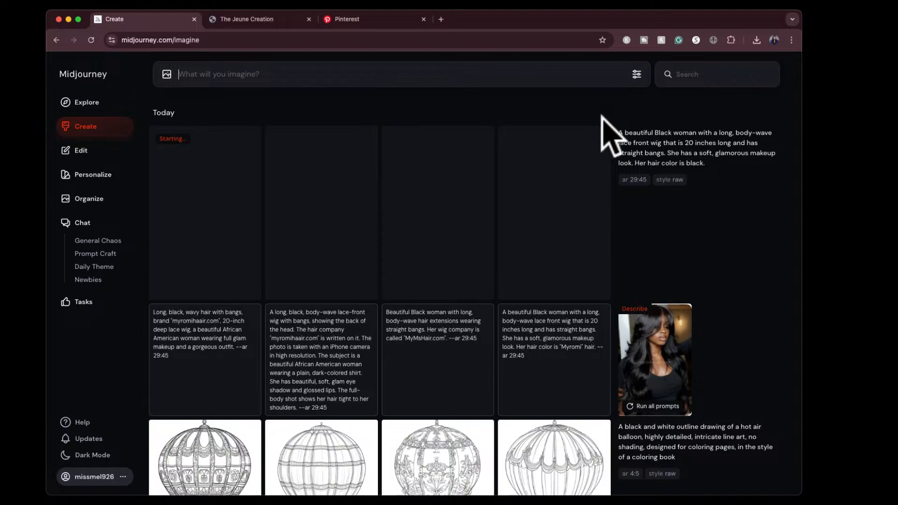
# - Examine the first three generated portraits of the woman with the long body-wave wig at full size
pyautogui.click(833, 236)
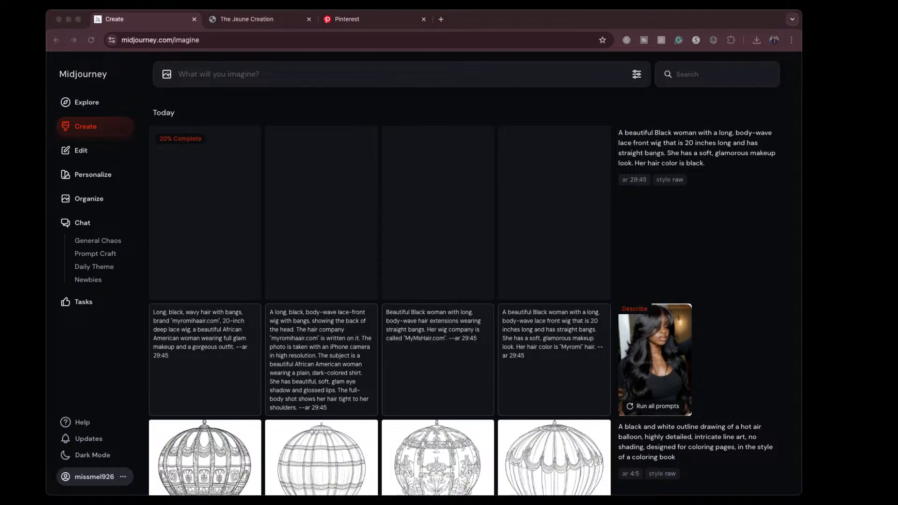
pyautogui.click(669, 20)
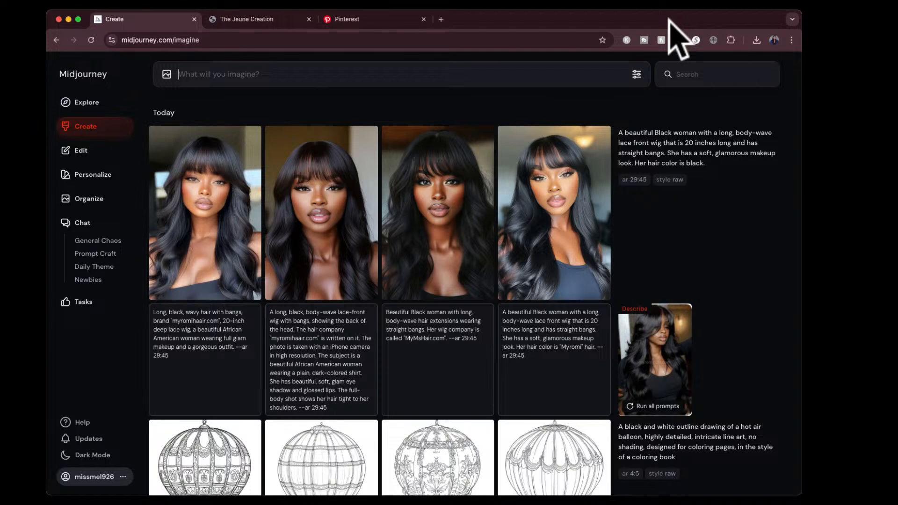
pyautogui.click(220, 205)
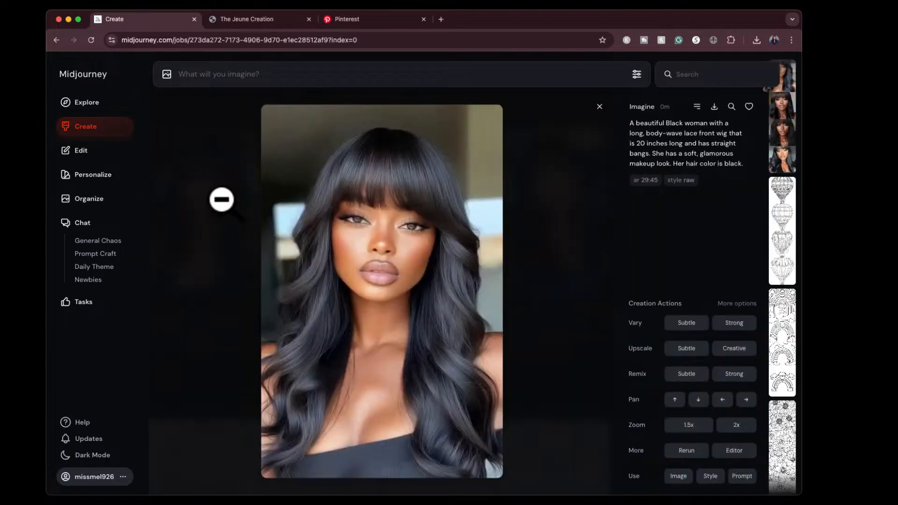
pyautogui.press('Right')
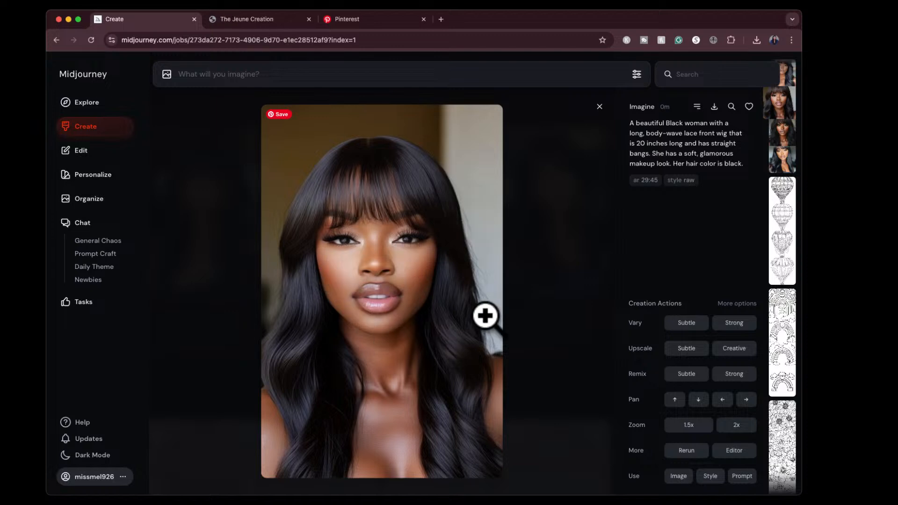
pyautogui.press('Right')
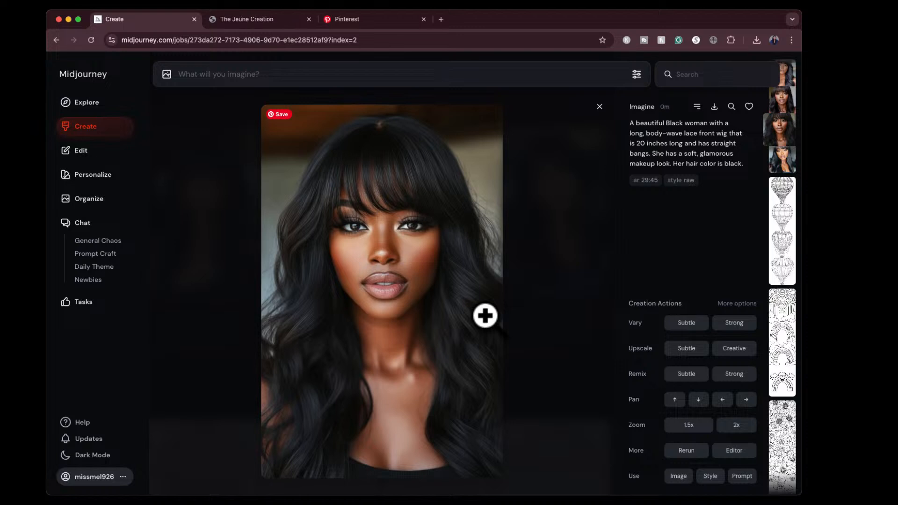
# - Examine the fourth generated portrait of the woman with the long black wig at full size and return to the gallery
pyautogui.press('Right')
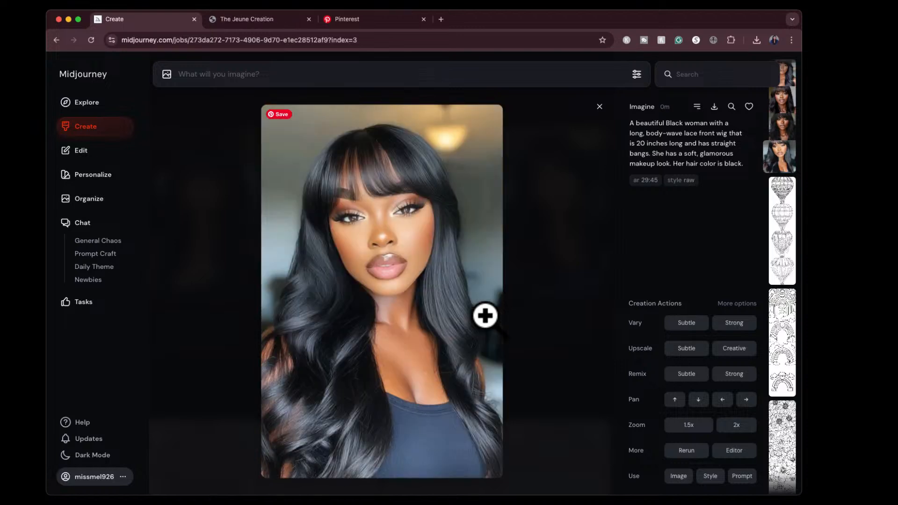
pyautogui.click(600, 107)
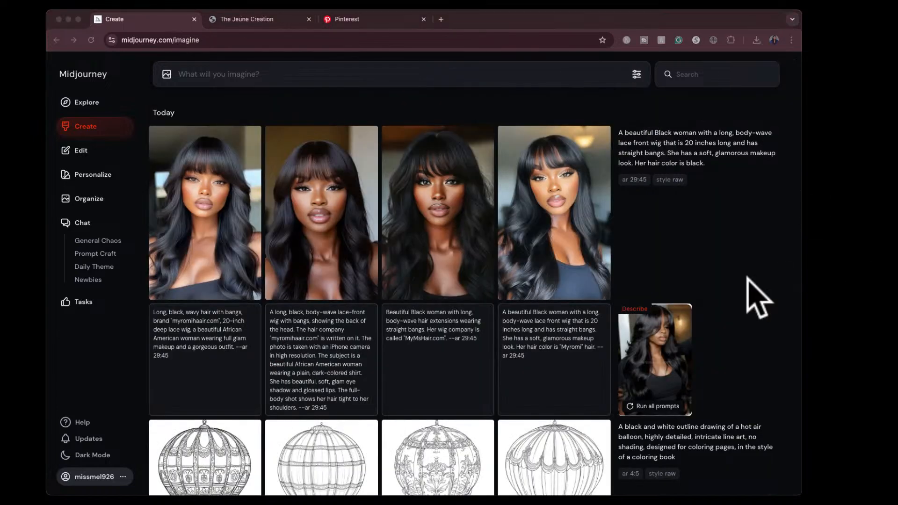
# - Run Describe on the photo of the white shirt and brown shorts outfit, and generate images from the second suggested prompt
pyautogui.moveTo(737, 288); pyautogui.dragTo(424, 171)
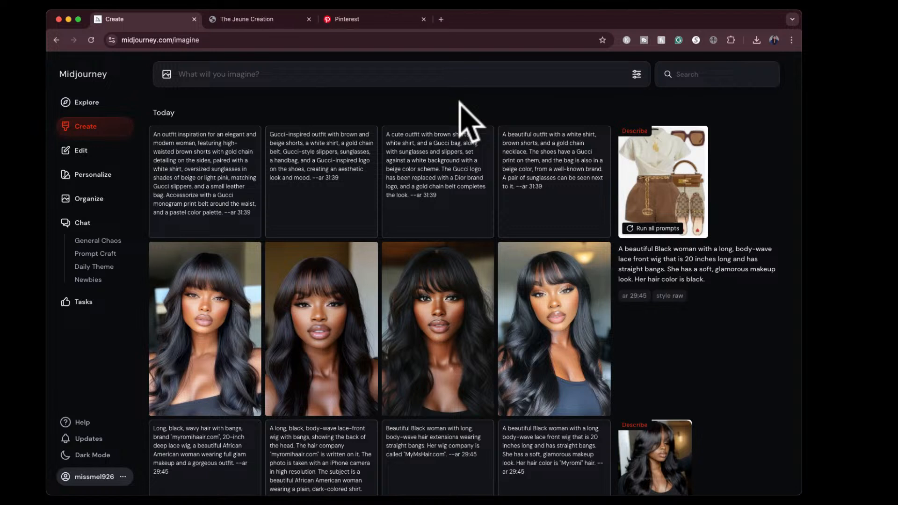
pyautogui.moveTo(291, 211)
pyautogui.click(312, 228)
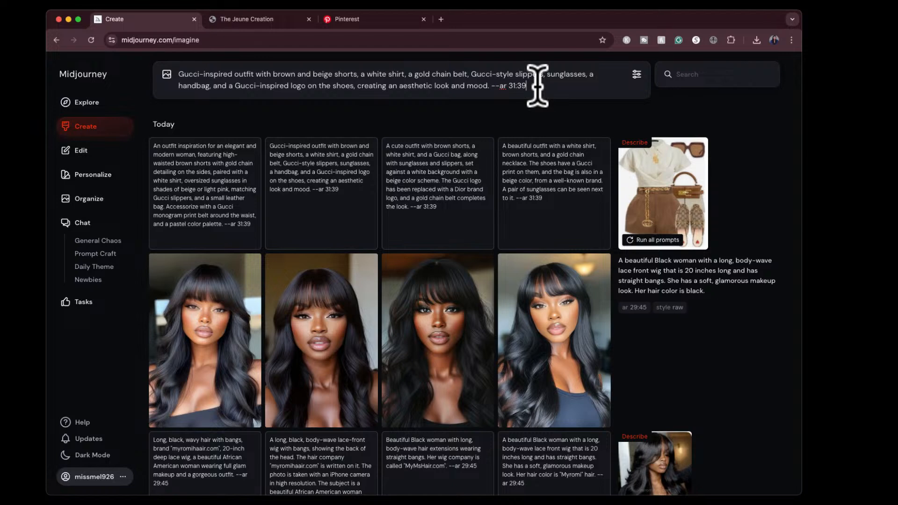
pyautogui.press('Return')
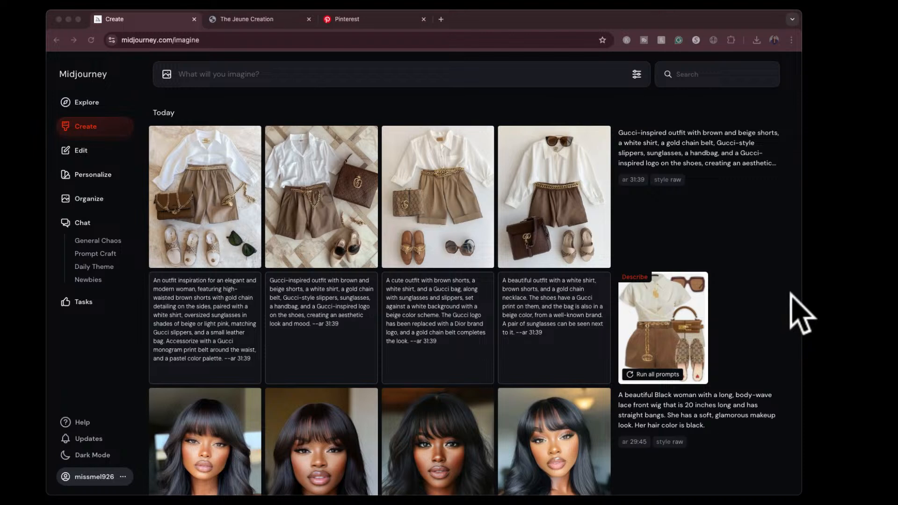
# - Run Describe on the lavender bedroom photo and generate images from the second suggested prompt, in the style of Claude Monet
pyautogui.moveTo(791, 295); pyautogui.dragTo(416, 166)
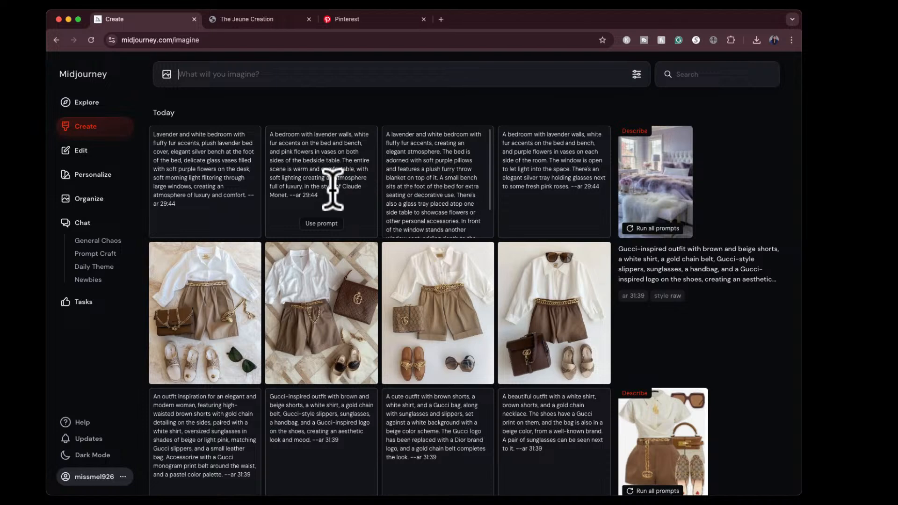
pyautogui.click(312, 224)
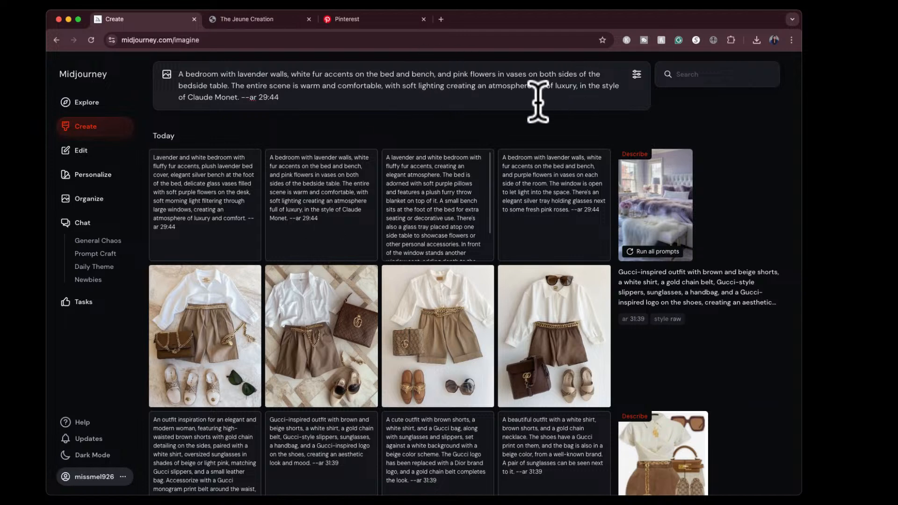
pyautogui.press('Return')
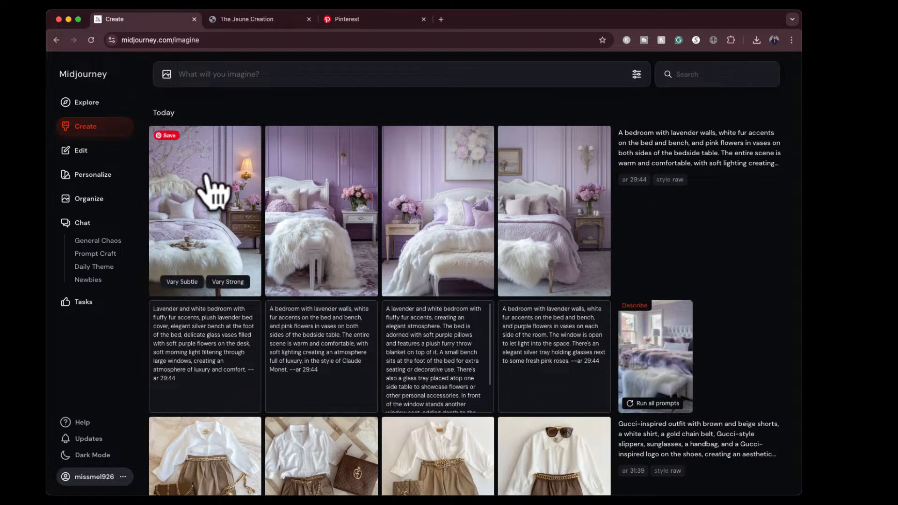
# - Examine the first generated lavender bedroom at full size and compare the results with the original photo
pyautogui.click(201, 187)
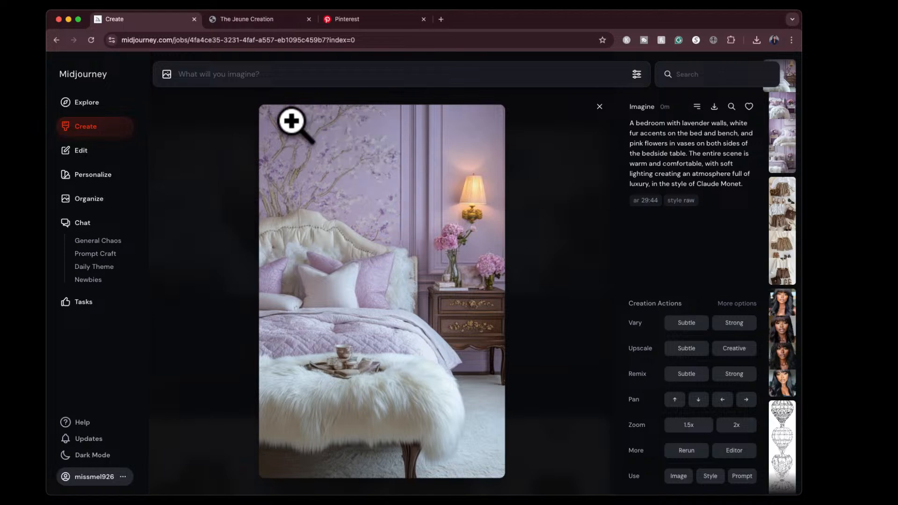
pyautogui.click(599, 107)
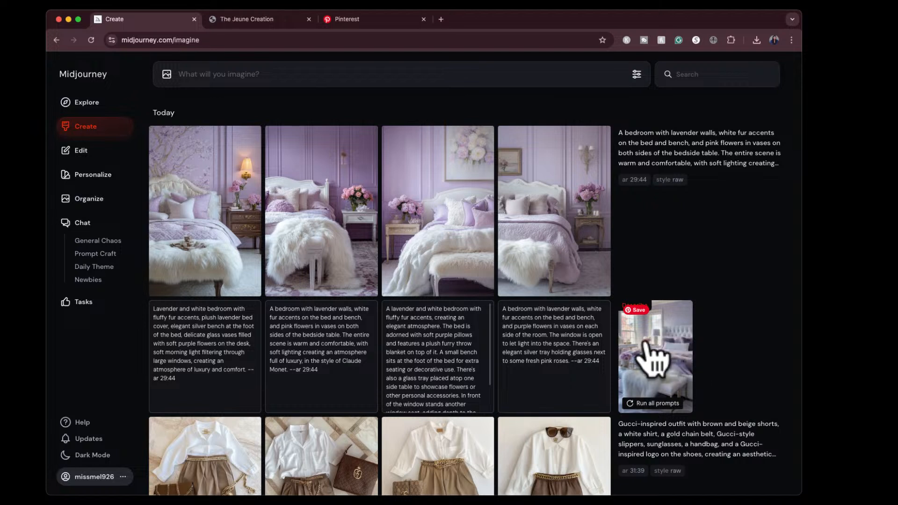
pyautogui.moveTo(280, 229)
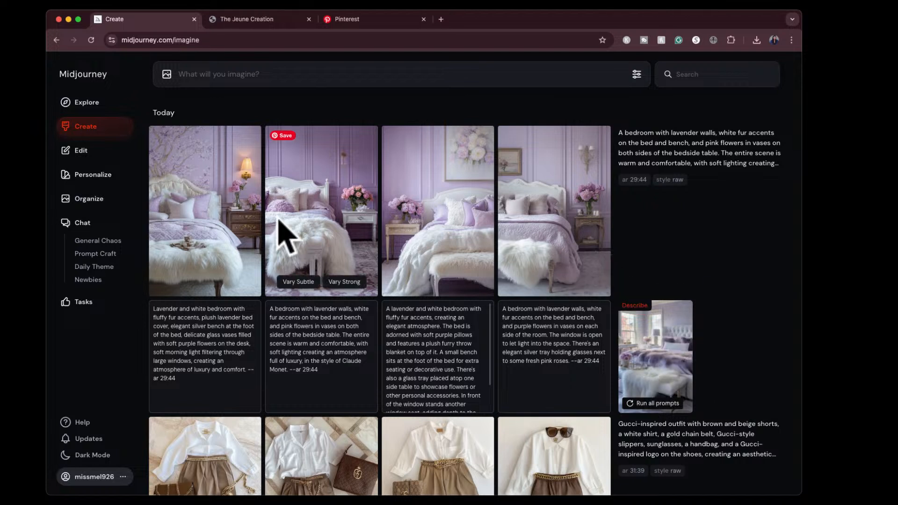
# - Run Describe on the photo of the woman in a white dress on a boat, and review the suggested prompts
pyautogui.click(866, 285)
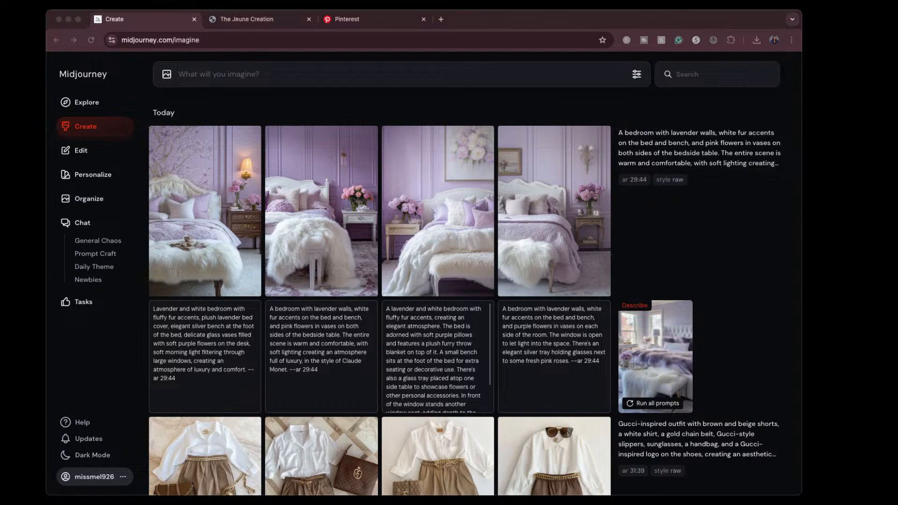
pyautogui.moveTo(857, 284); pyautogui.dragTo(401, 170)
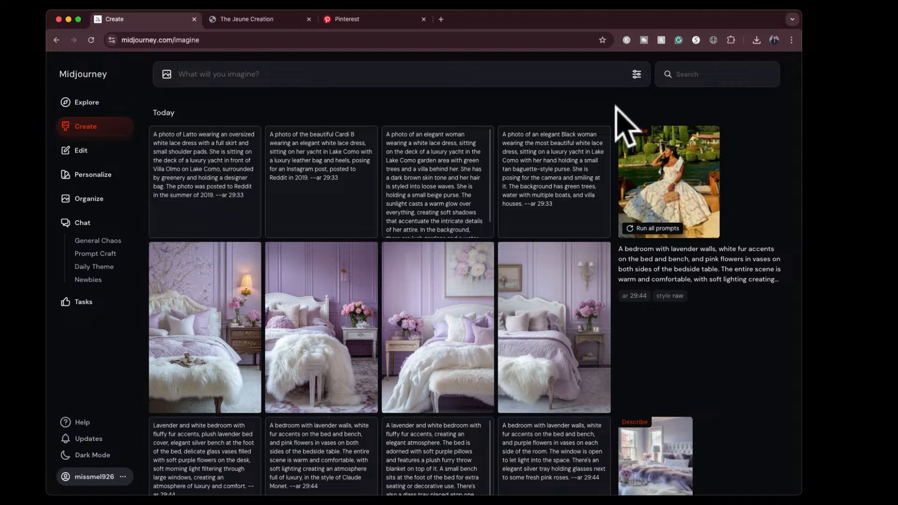
pyautogui.moveTo(526, 144)
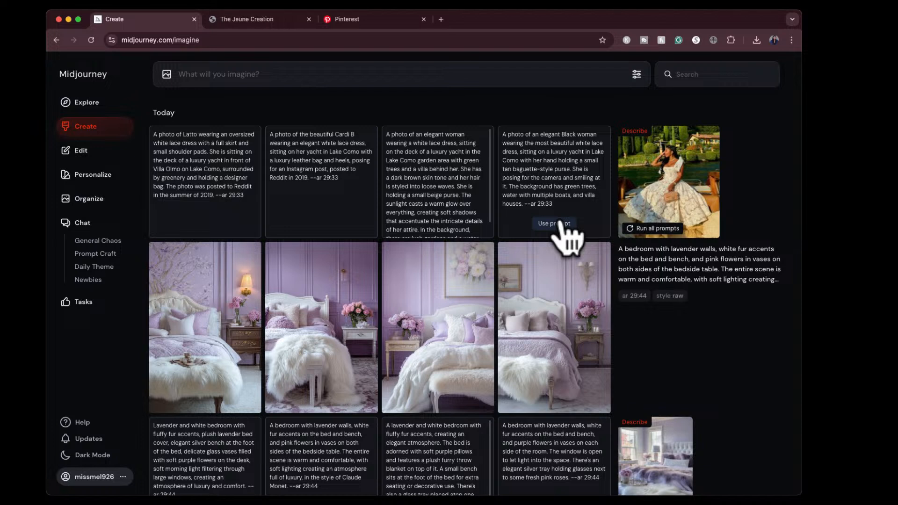
pyautogui.scroll(-1, 428, 185)
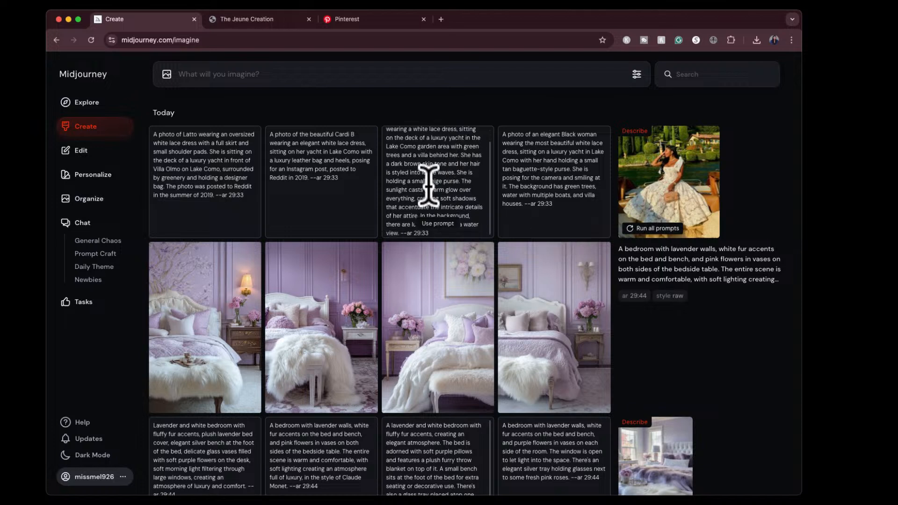
pyautogui.scroll(1, 428, 185)
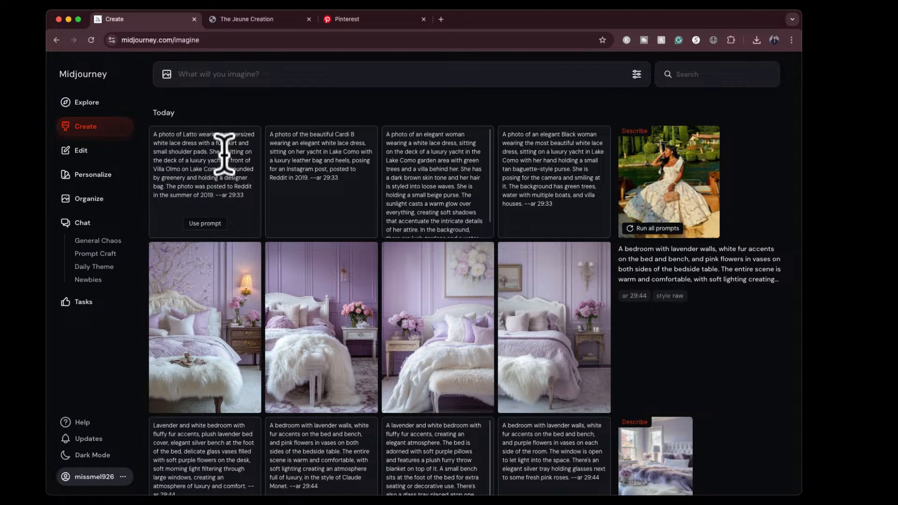
# - Generate images from the first and second suggested prompts, featuring Latto and Cardi B in white lace dresses on Lake Como
pyautogui.click(201, 224)
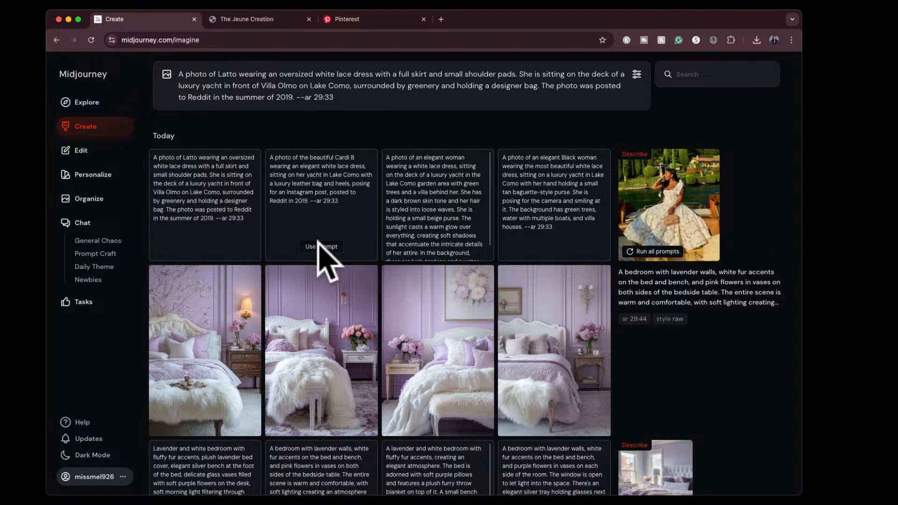
pyautogui.click(321, 235)
pyautogui.click(203, 235)
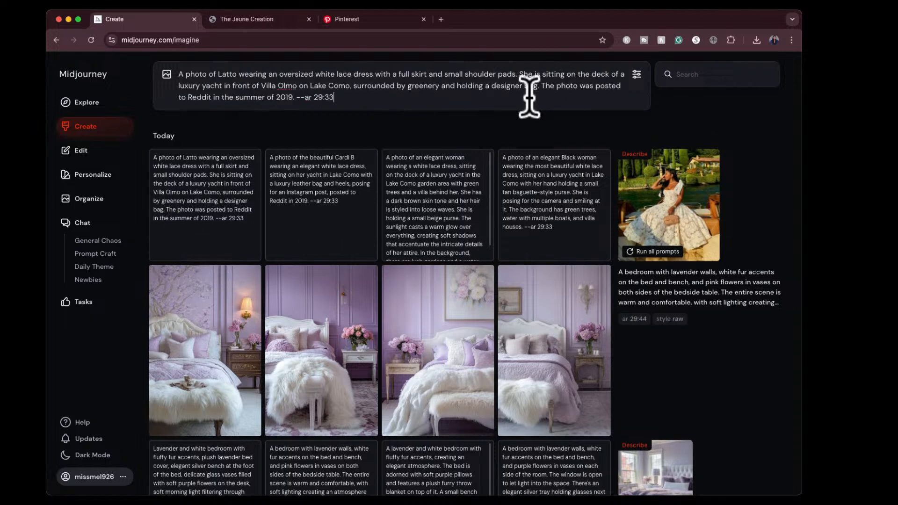
pyautogui.press('Return')
pyautogui.click(338, 363)
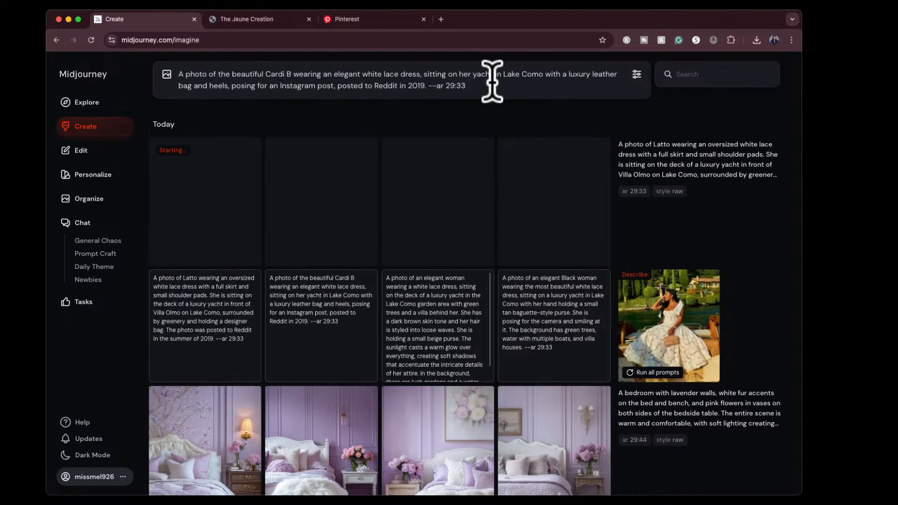
pyautogui.press('Return')
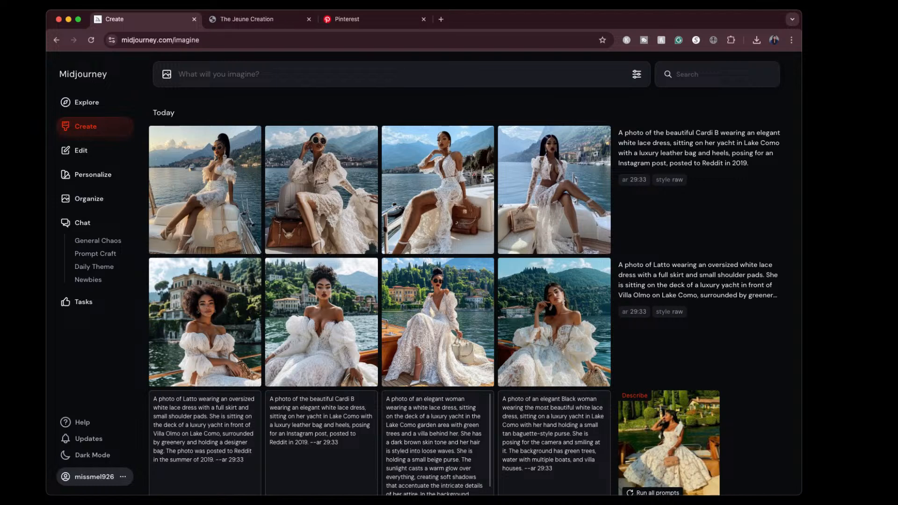
# - Load the fourth suggested prompt, about an elegant Black woman in a white lace dress on a yacht, without submitting it
pyautogui.scroll(-2, 426, 376)
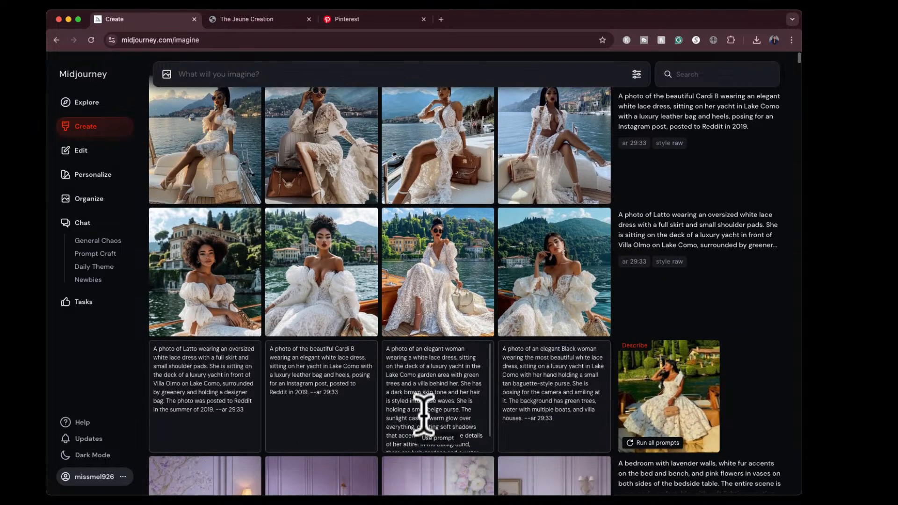
pyautogui.click(435, 438)
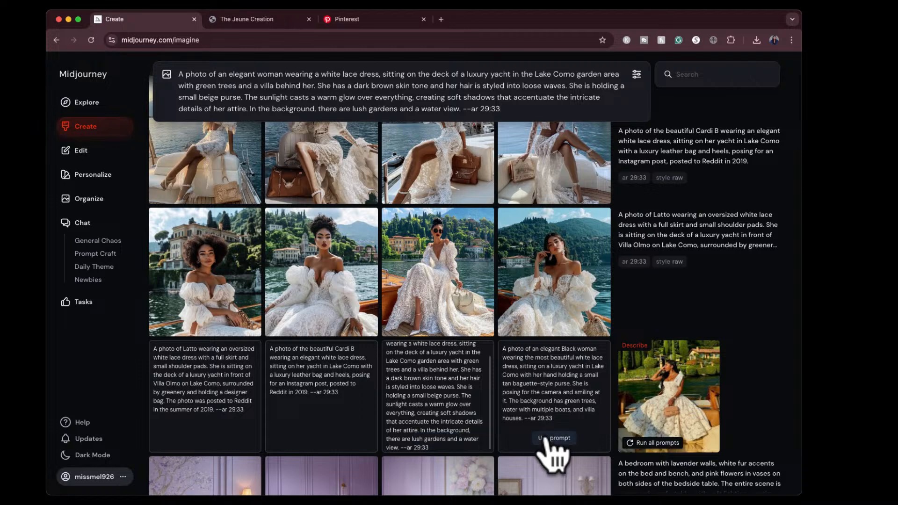
pyautogui.click(547, 438)
# - Examine the four images generated from the Latto prompt at full size, from the first to the fourth
pyautogui.click(217, 264)
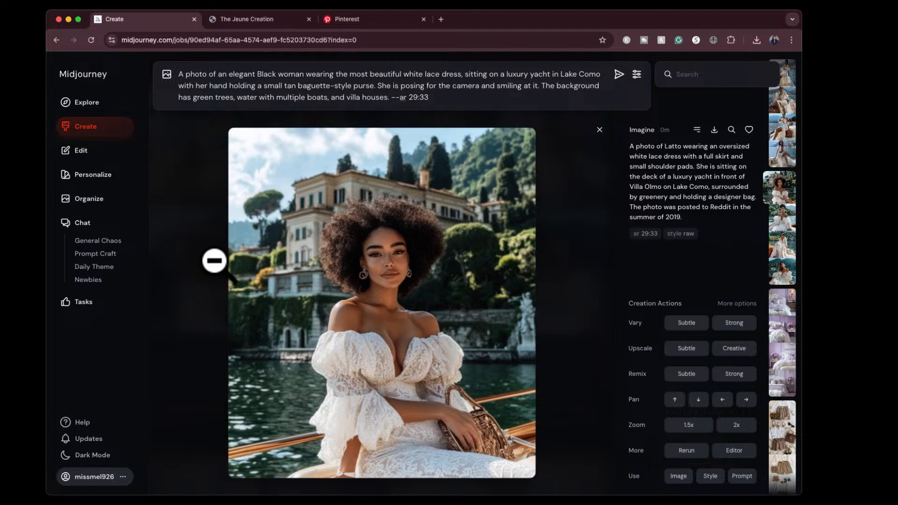
pyautogui.press('Right')
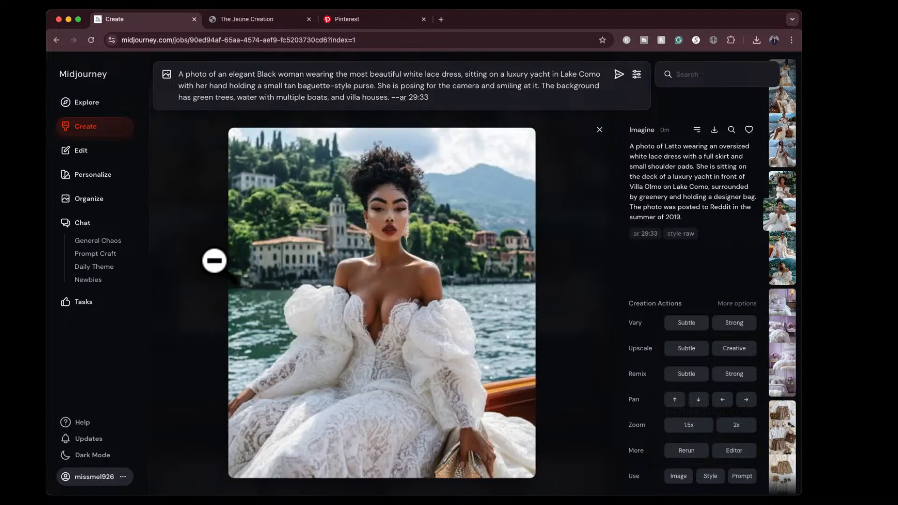
pyautogui.press('Right')
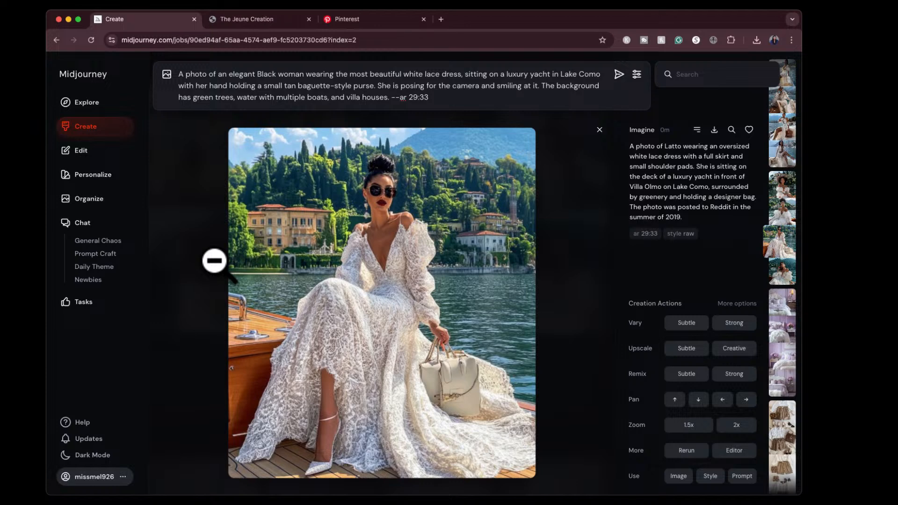
pyautogui.press('Right')
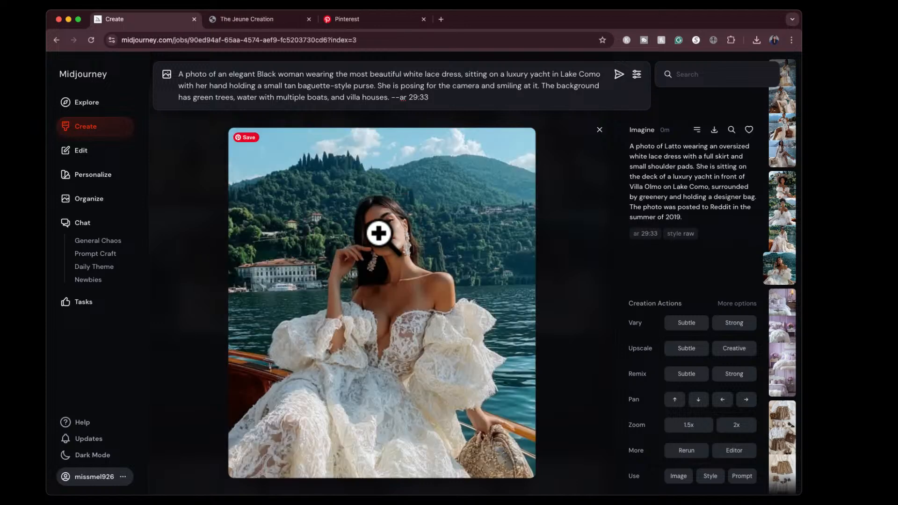
pyautogui.click(600, 130)
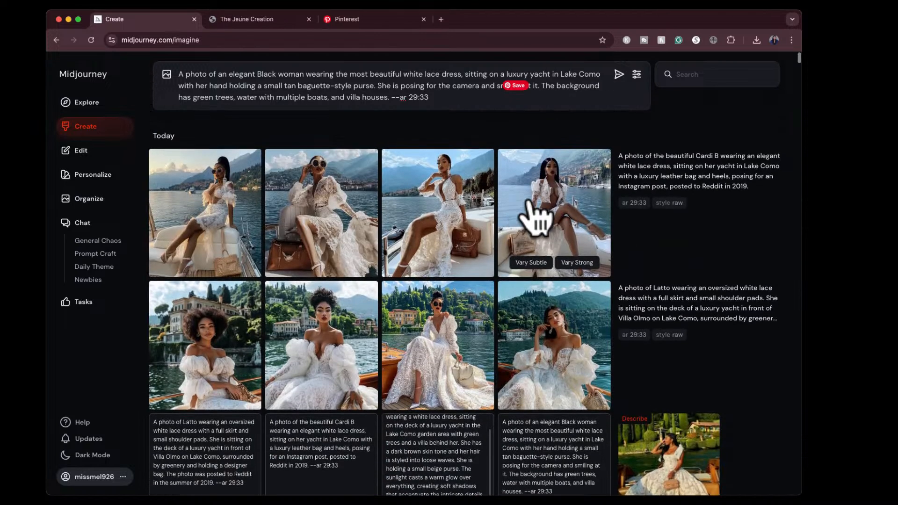
# - Examine the four images generated from the Cardi B prompt at full size, from the fourth to the first
pyautogui.click(530, 203)
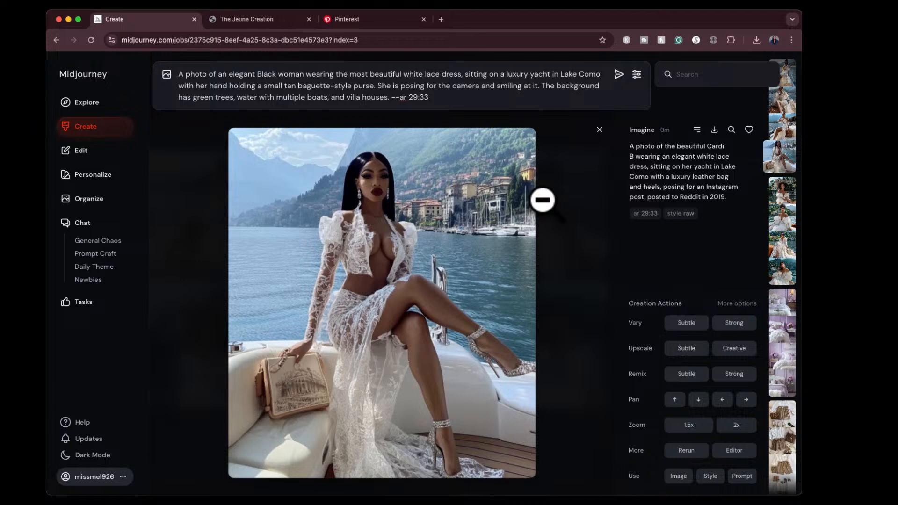
pyautogui.press('Left')
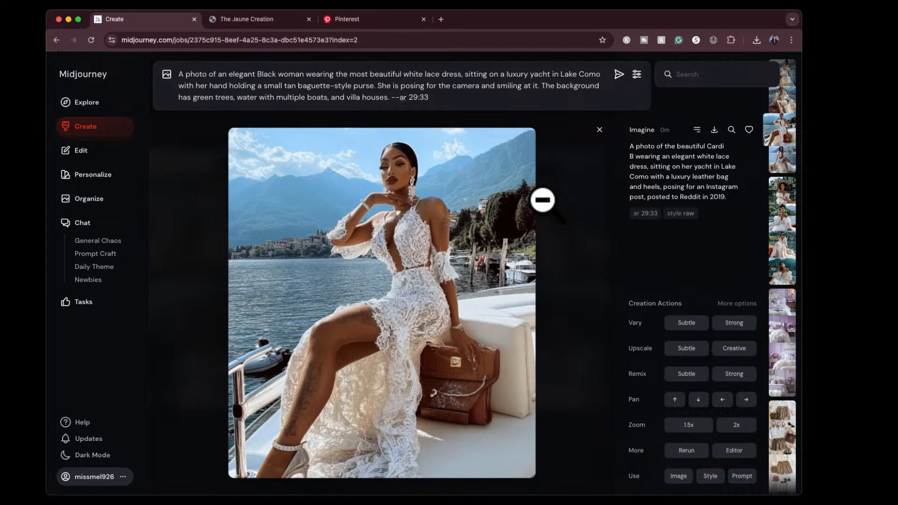
pyautogui.press('Left')
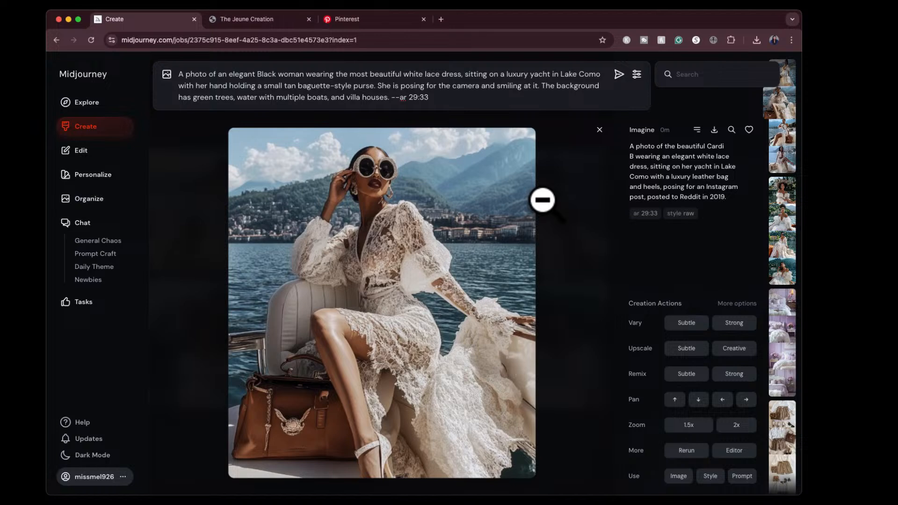
pyautogui.press('Left')
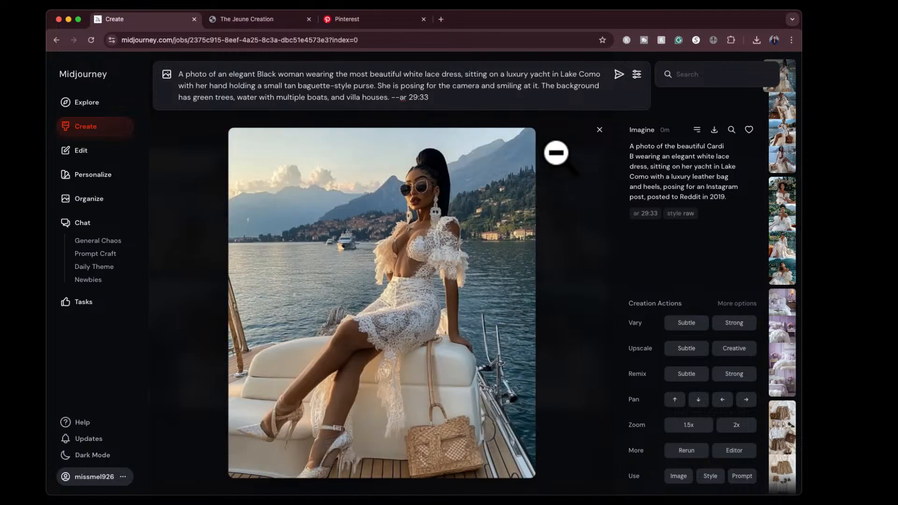
pyautogui.click(599, 129)
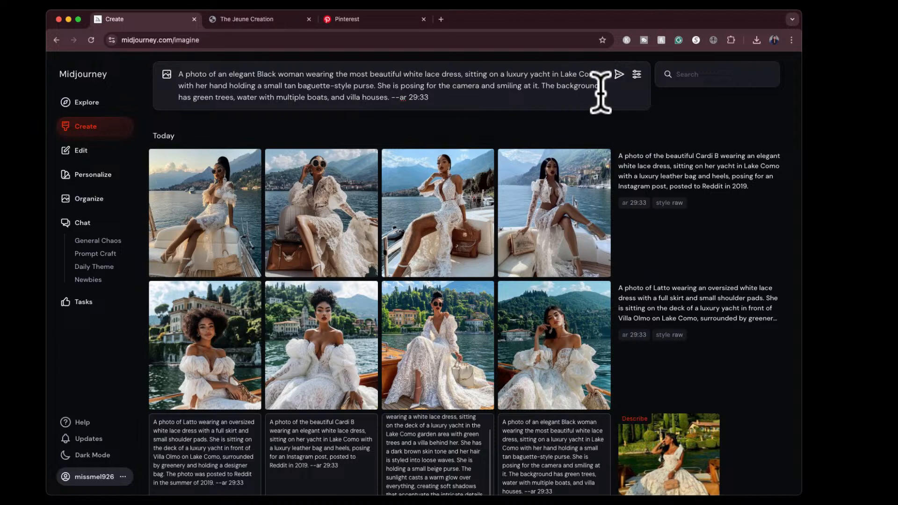
# - Submit the loaded prompt about the elegant Black woman holding a small tan baguette-style purse to generate images
pyautogui.click(619, 74)
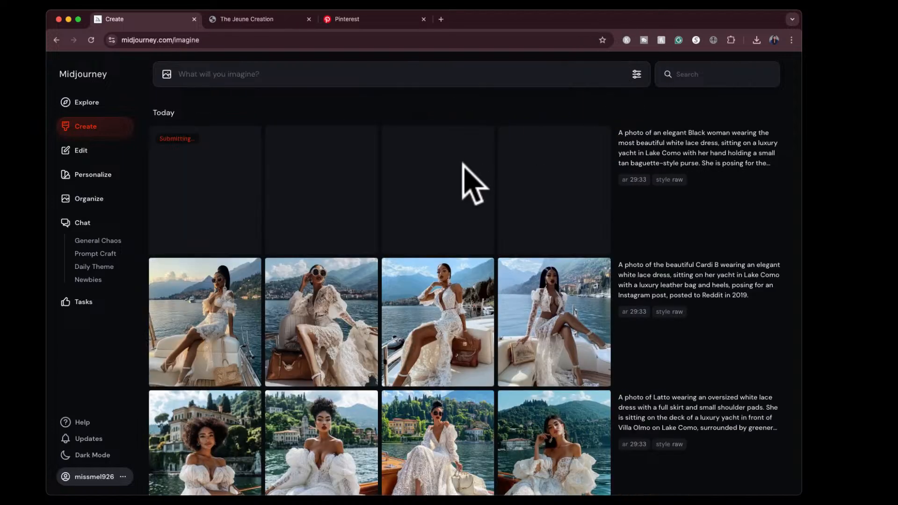
pyautogui.scroll(-4, 505, 229)
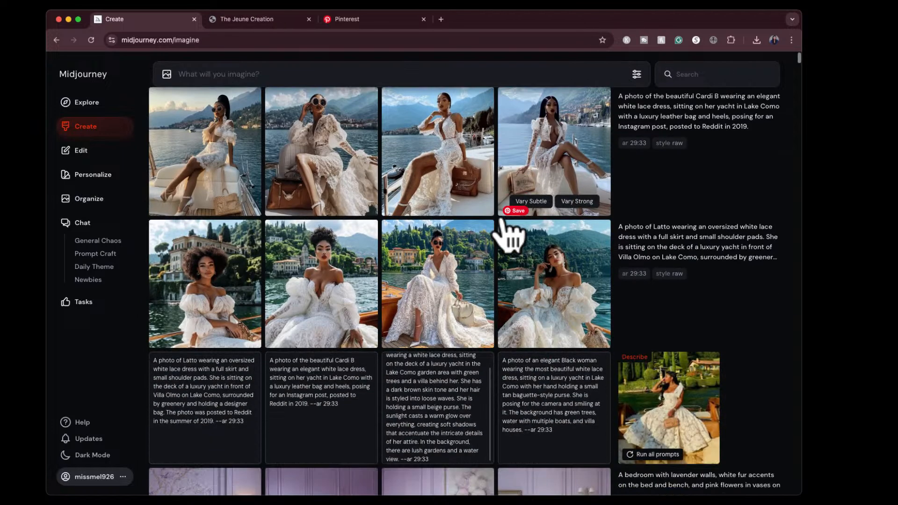
pyautogui.scroll(5, 504, 220)
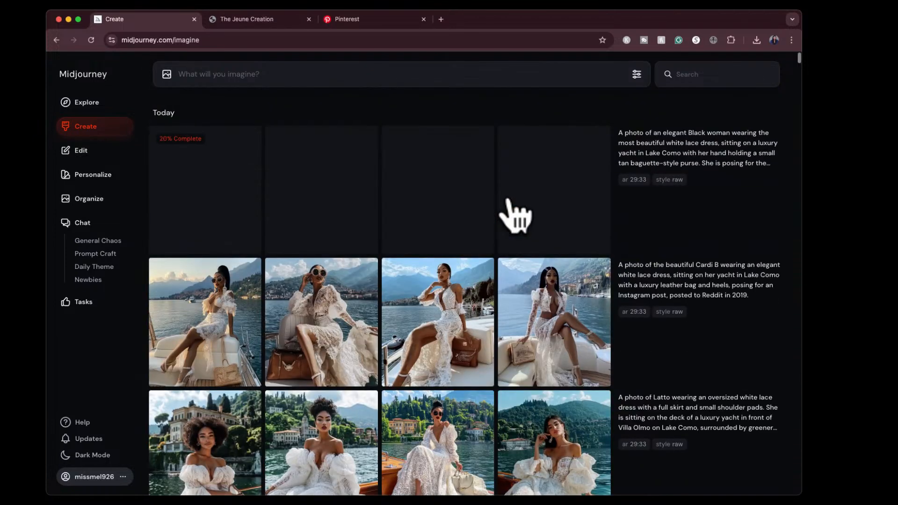
# - Examine the four images generated from the baguette-style purse prompt at full size, from the first to the fourth and back, and return to the gallery
pyautogui.scroll(-3, 487, 401)
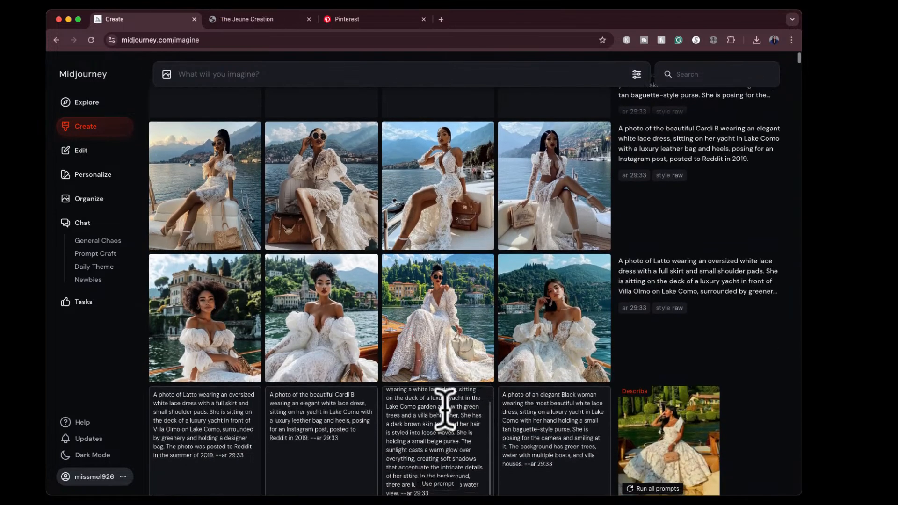
pyautogui.scroll(1, 444, 408)
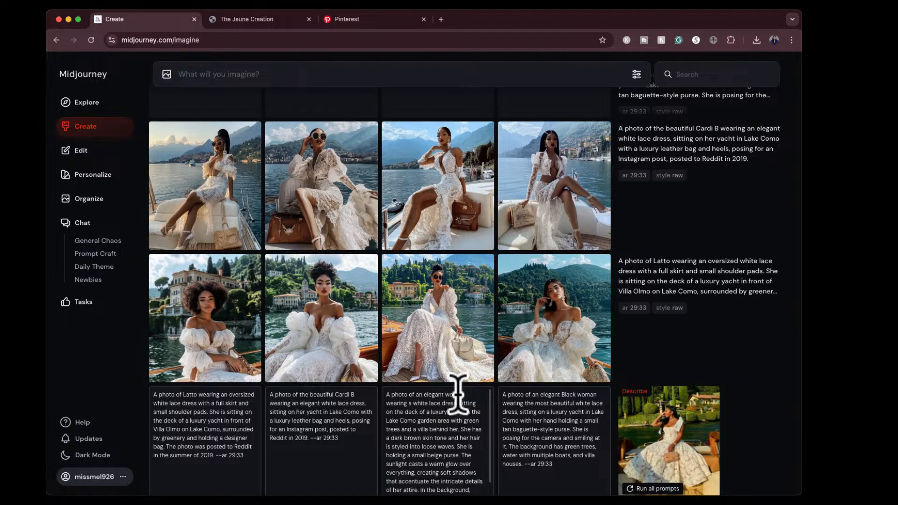
pyautogui.moveTo(756, 176)
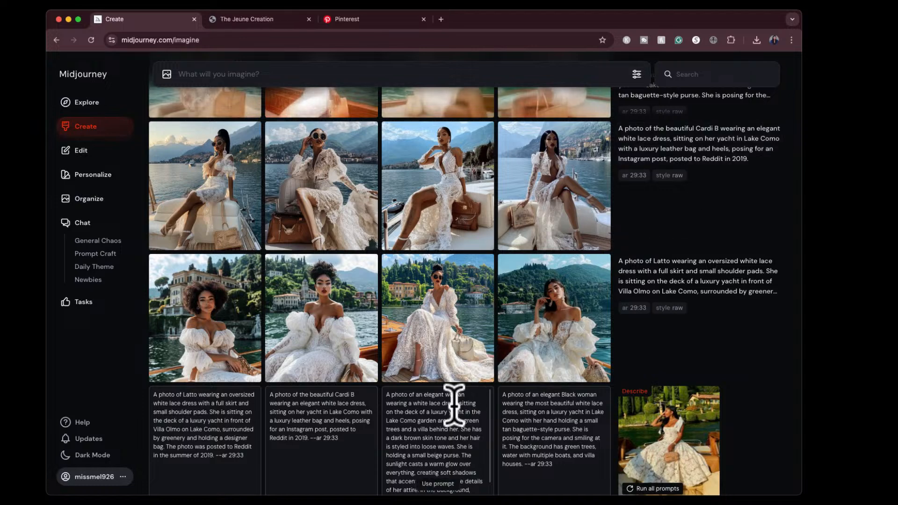
pyautogui.scroll(3, 495, 328)
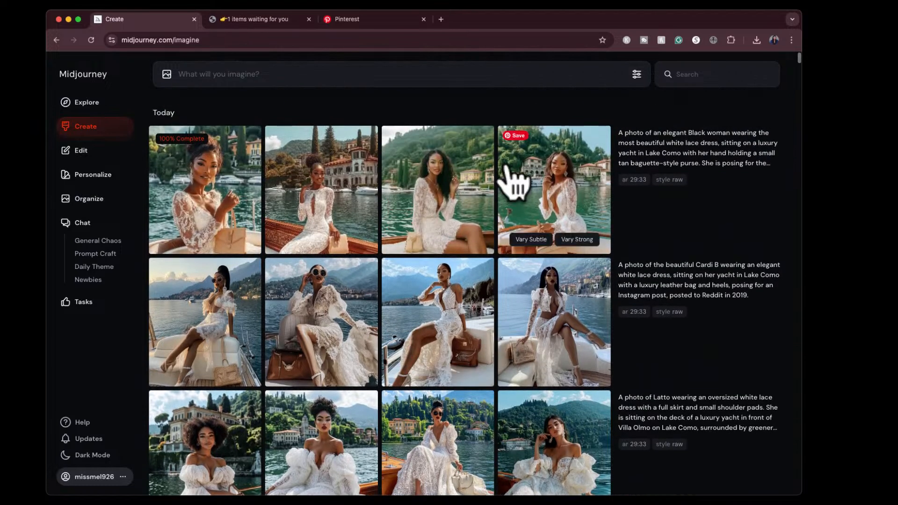
pyautogui.click(208, 188)
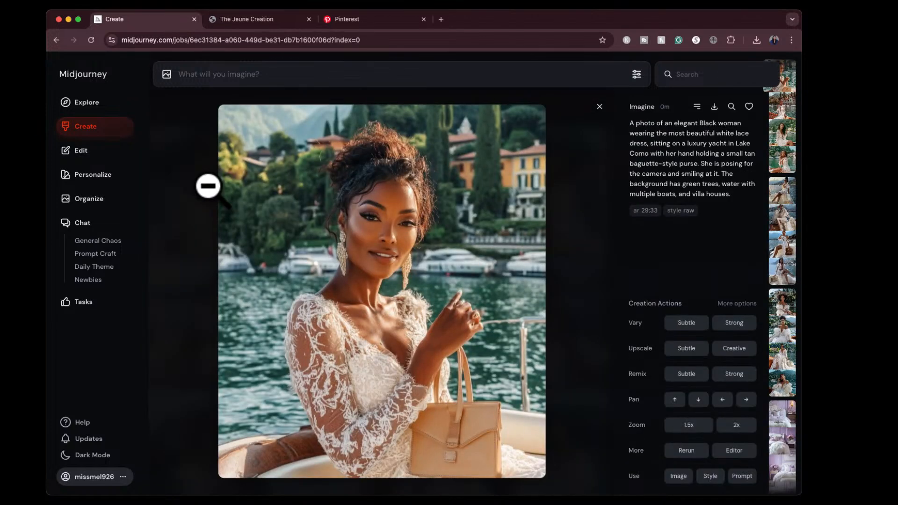
pyautogui.press('Right')
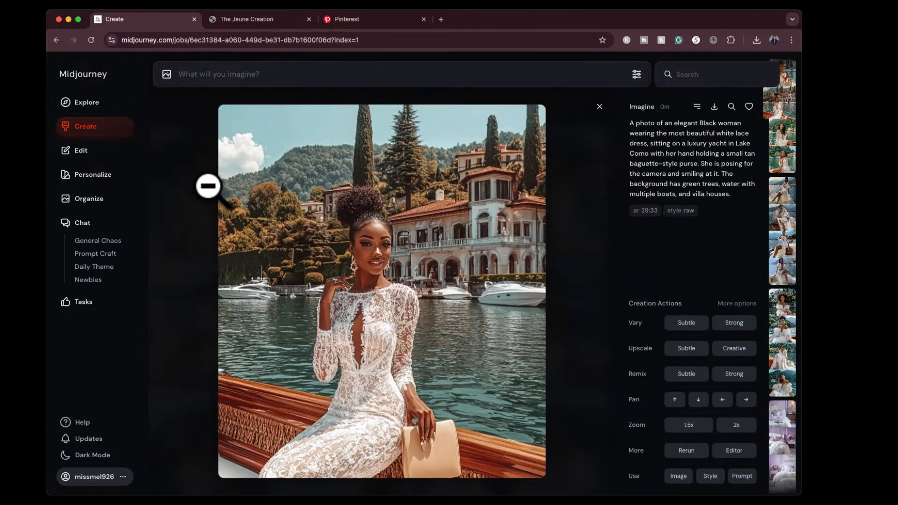
pyautogui.press('Right')
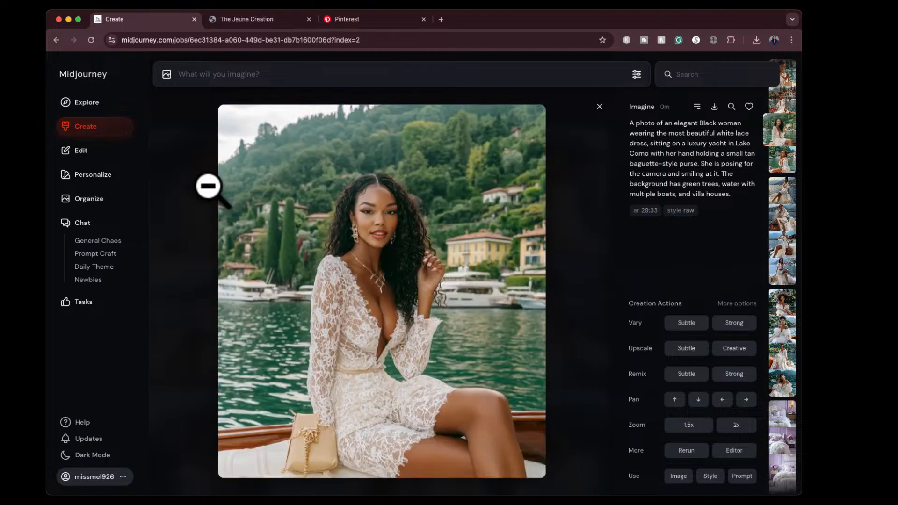
pyautogui.press('Right')
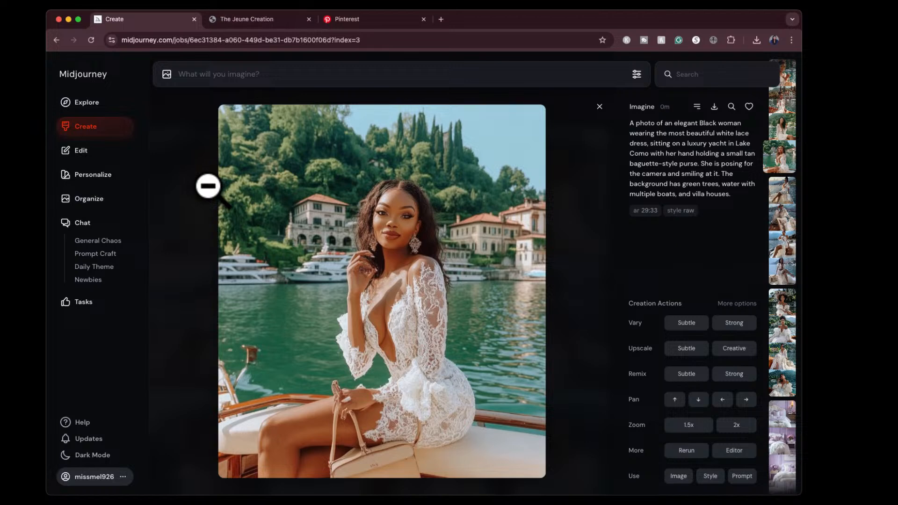
pyautogui.press('Left')
pyautogui.press('Left')
pyautogui.press('Left')
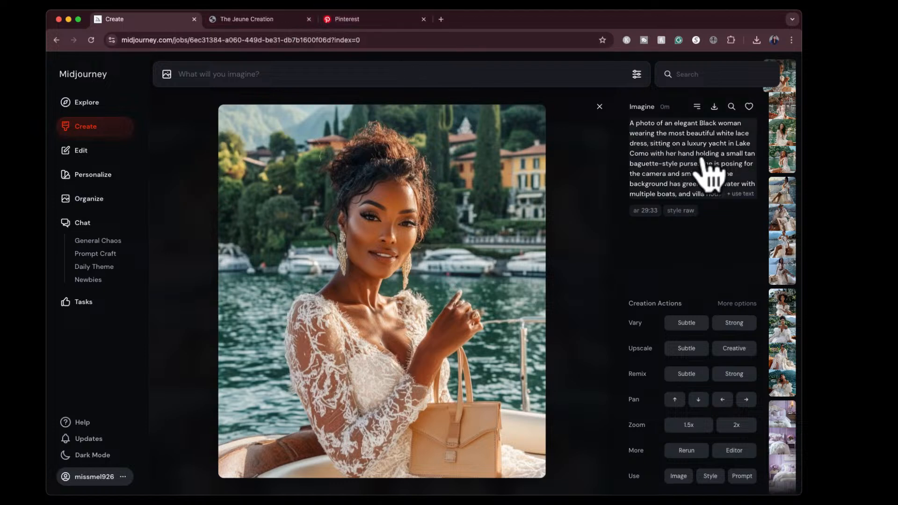
pyautogui.click(600, 107)
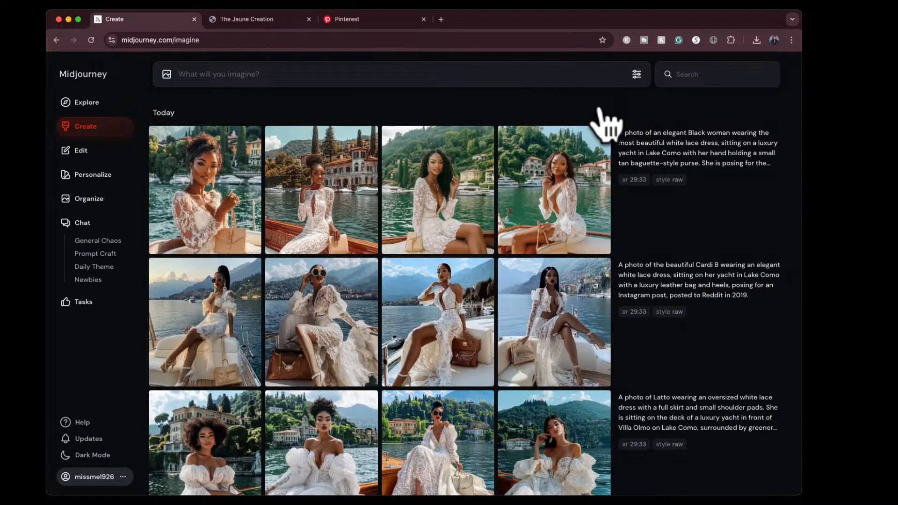